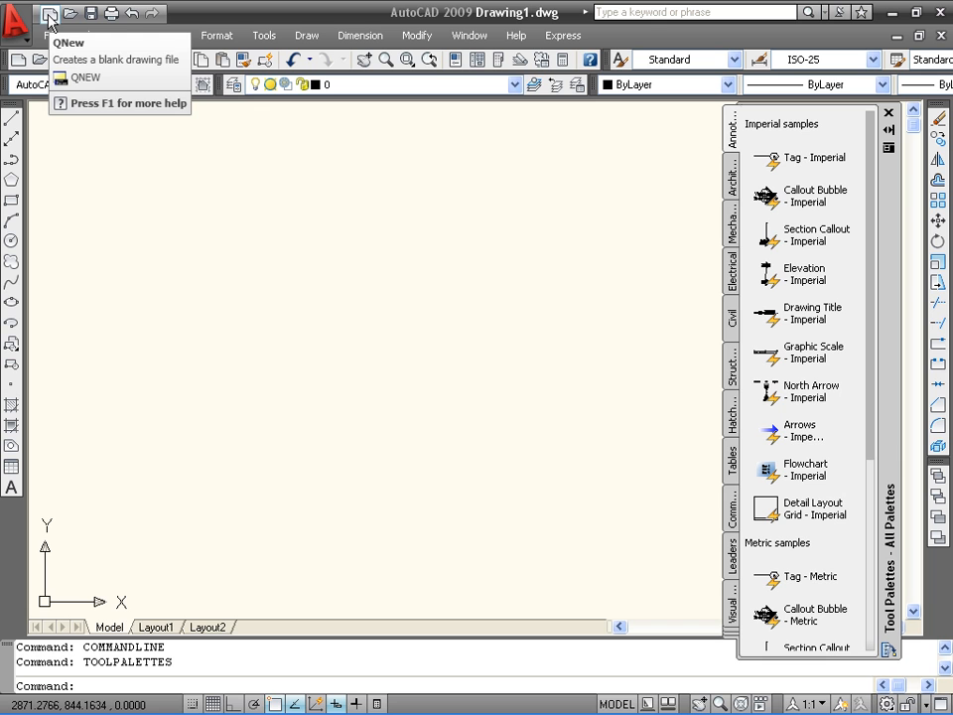
# - Create a new drawing from the Manufacturing Imperial.dwt template in the SheetSets folder
pyautogui.click(42, 35)
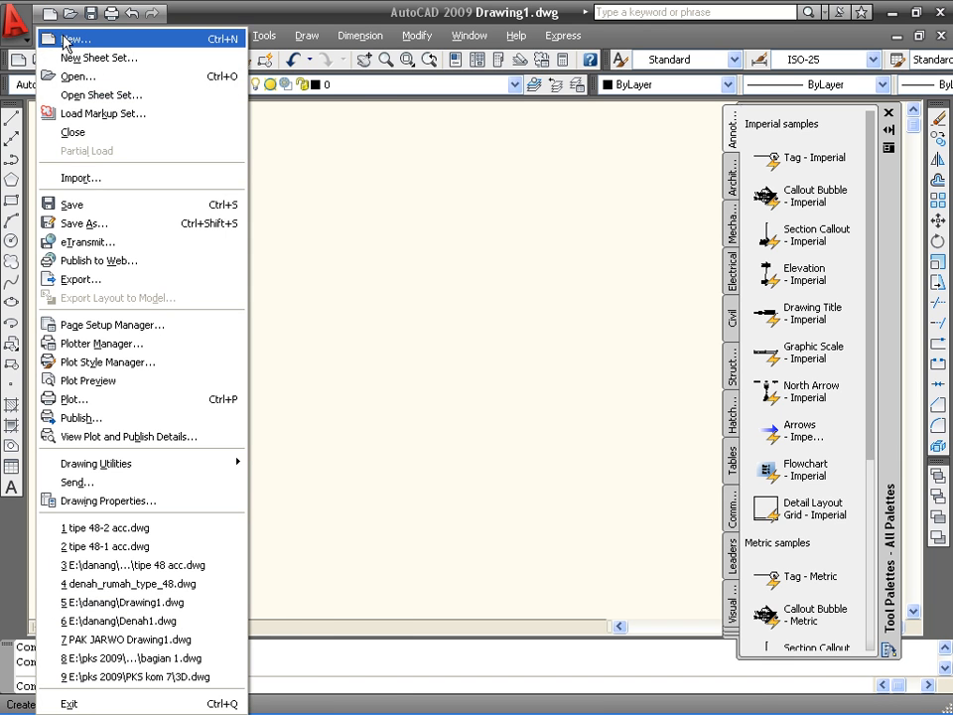
pyautogui.click(49, 38)
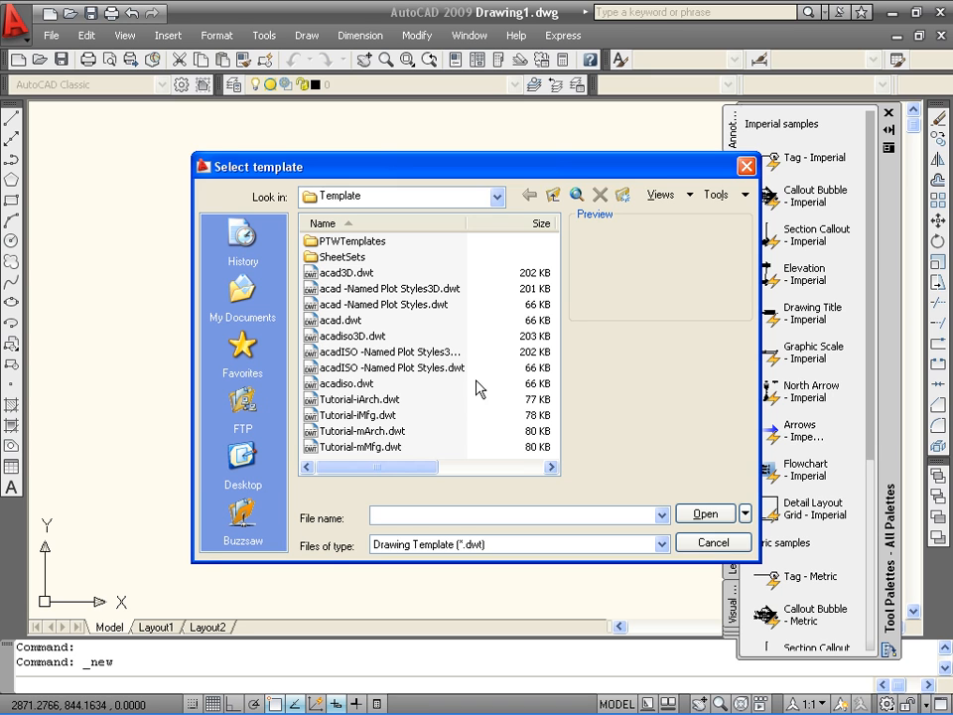
pyautogui.click(344, 261)
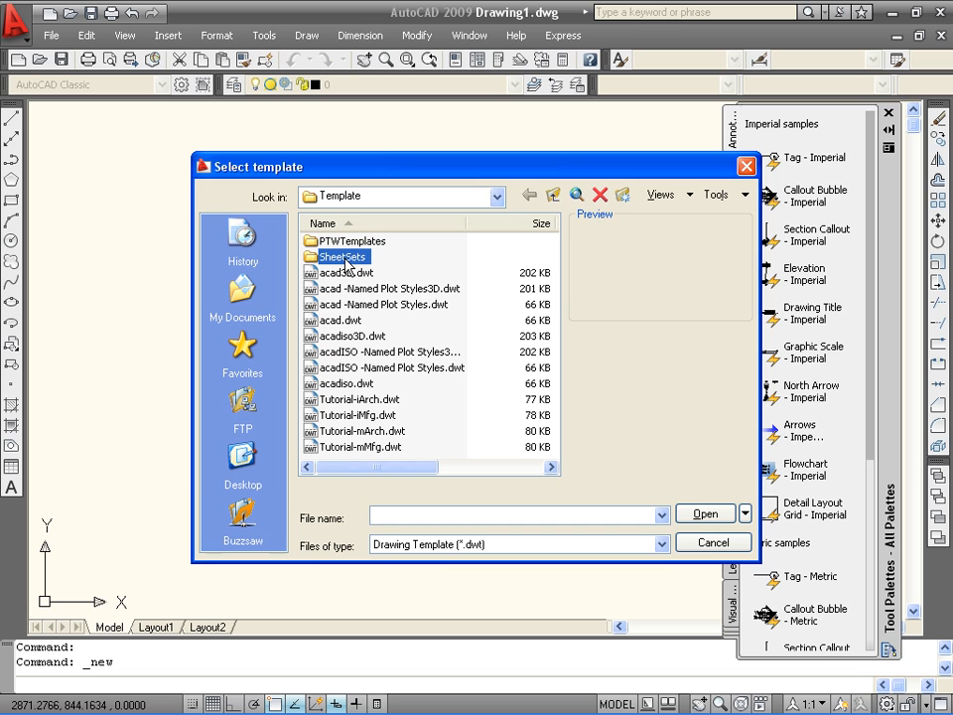
pyautogui.doubleClick(344, 262)
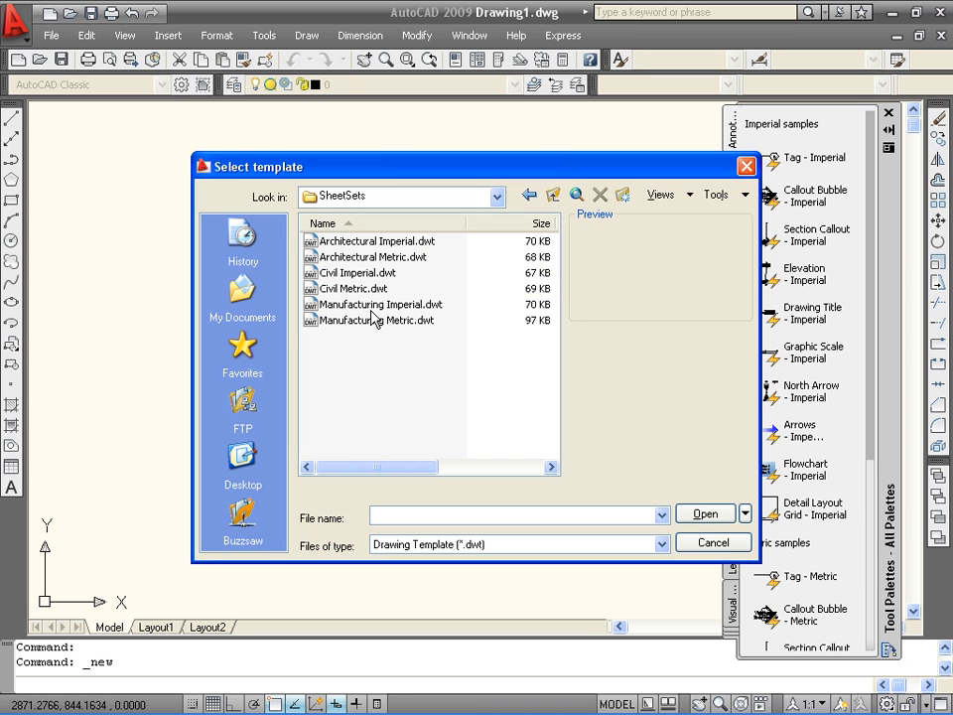
pyautogui.click(371, 305)
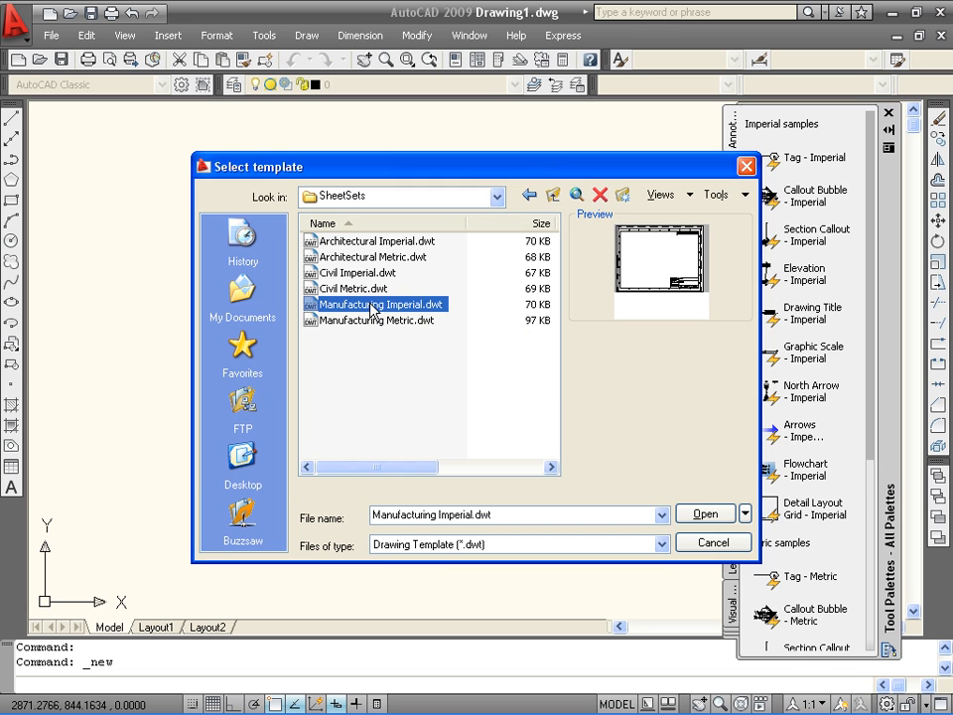
pyautogui.click(374, 321)
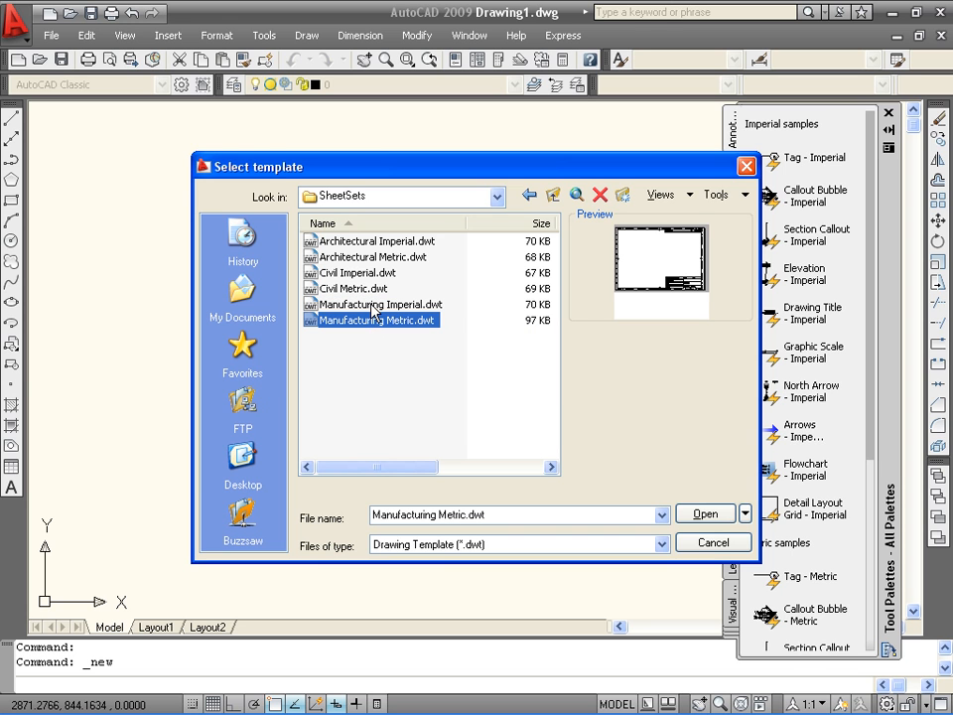
pyautogui.click(373, 309)
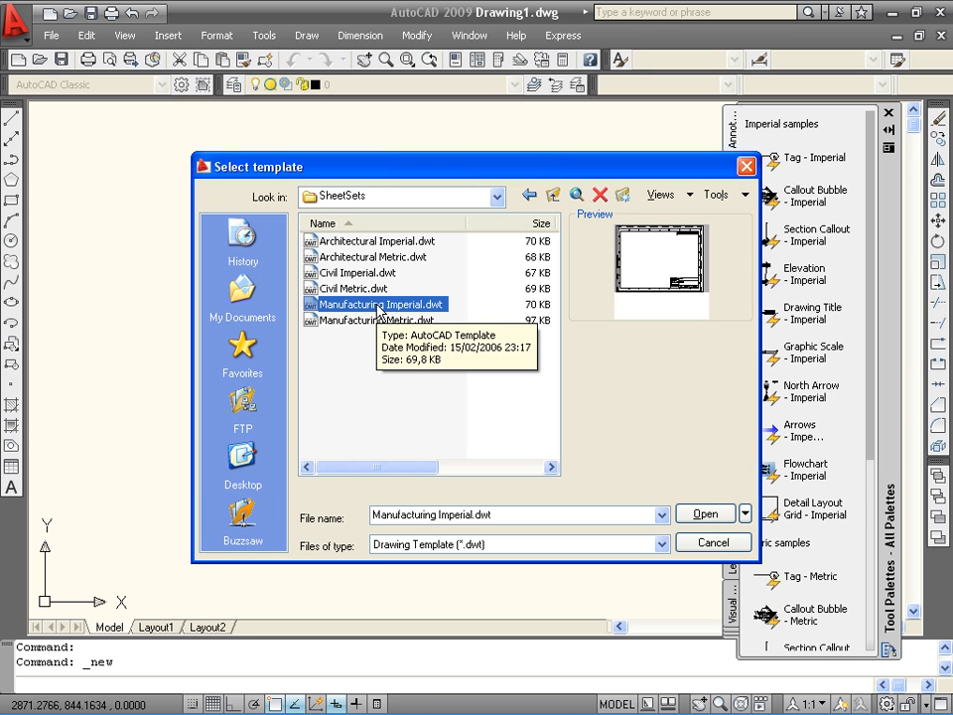
pyautogui.click(377, 322)
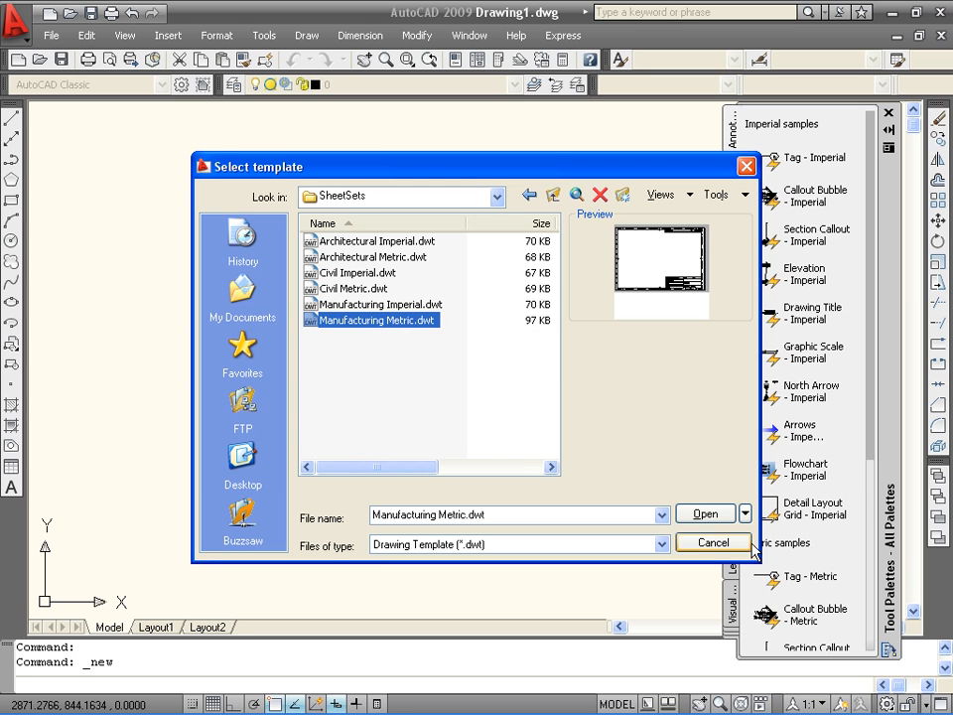
pyautogui.click(383, 303)
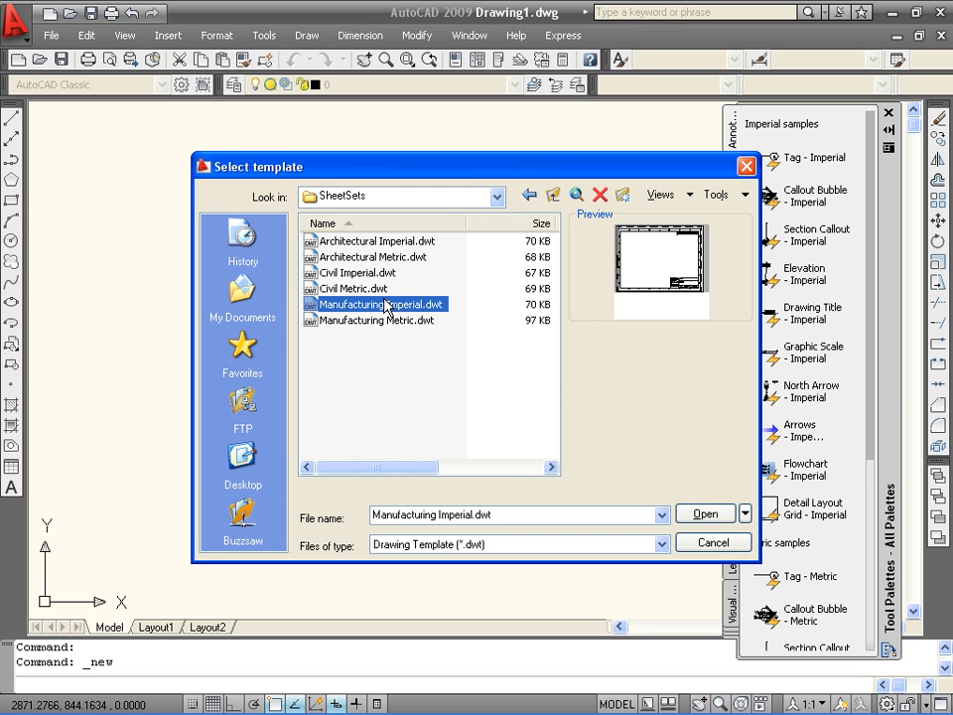
pyautogui.click(716, 516)
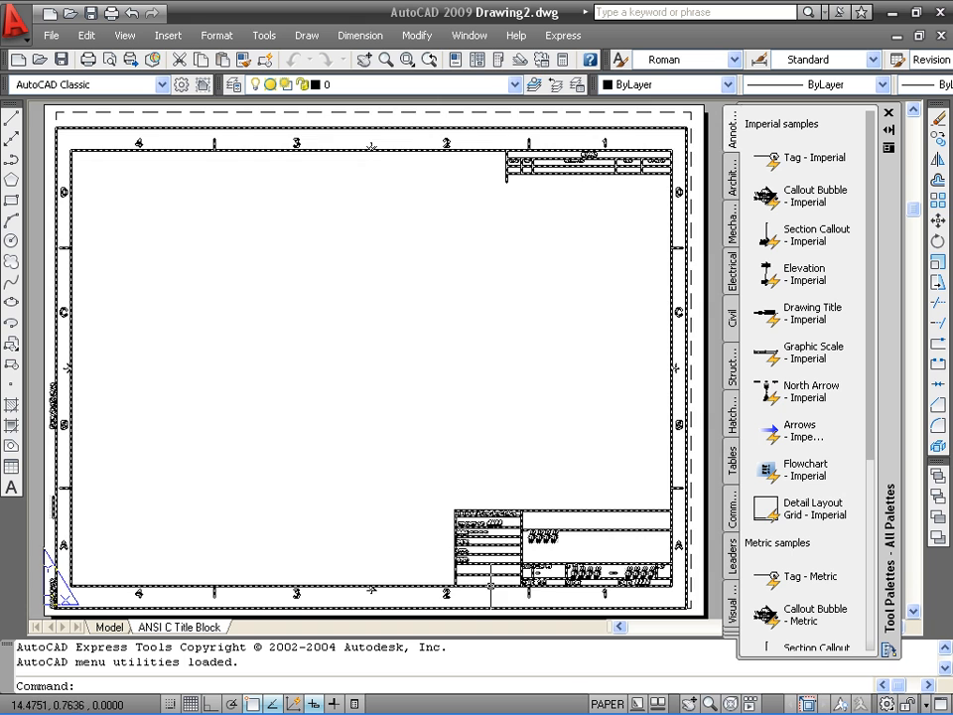
# - Fill in the contract number in the title block's CONTRACT_NUMBER attribute and accept the change
pyautogui.scroll(5, 457, 554)
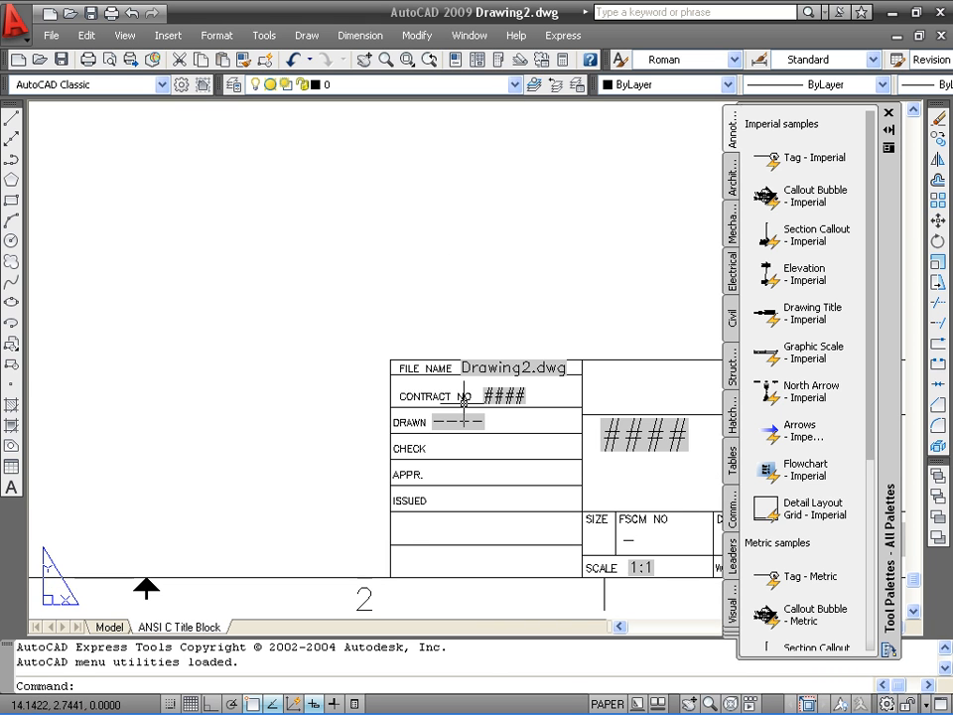
pyautogui.doubleClick(493, 397)
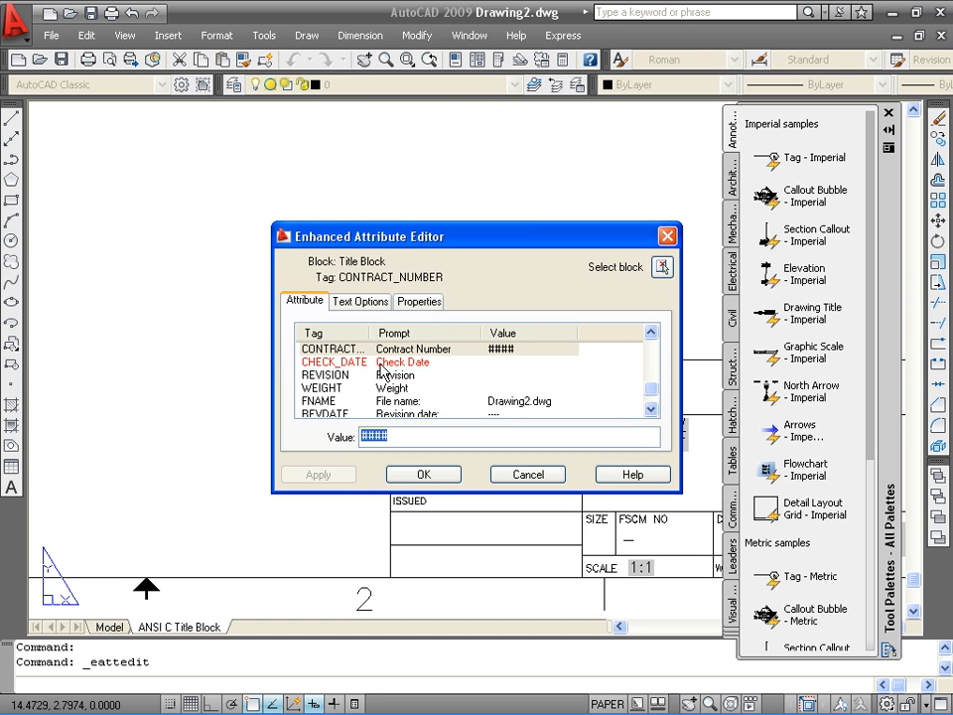
pyautogui.moveTo(453, 243); pyautogui.dragTo(259, 116)
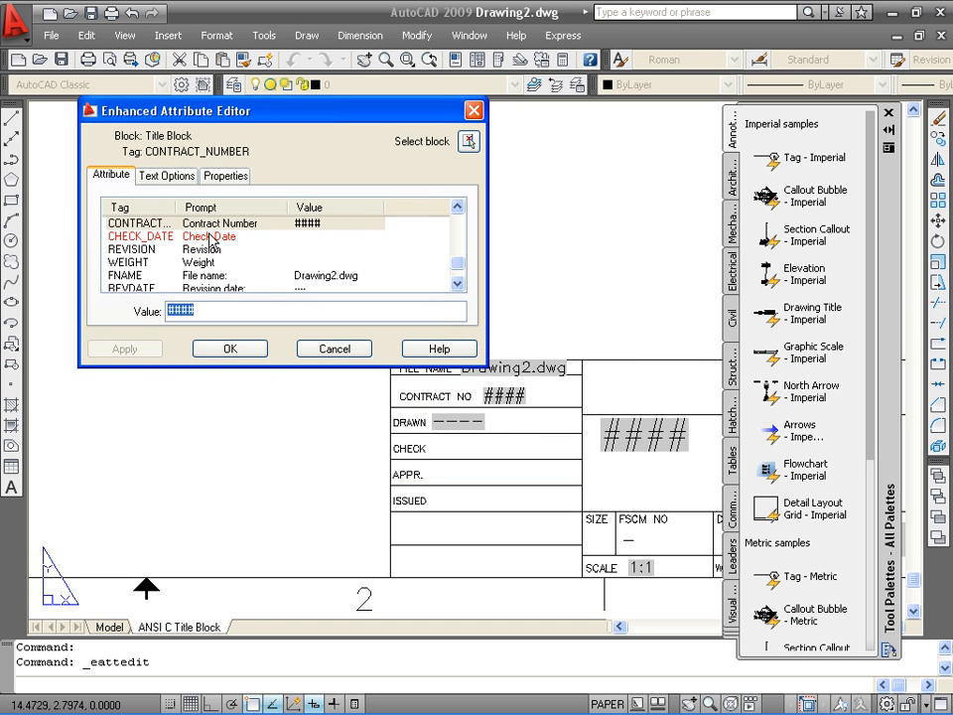
pyautogui.click(314, 228)
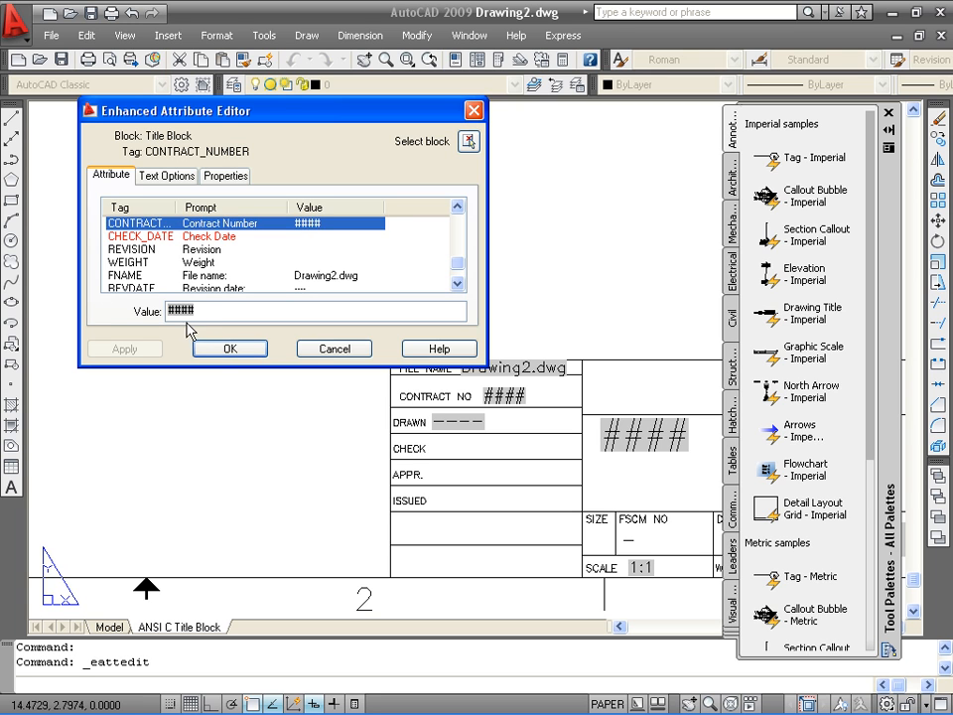
pyautogui.moveTo(189, 309); pyautogui.dragTo(166, 309)
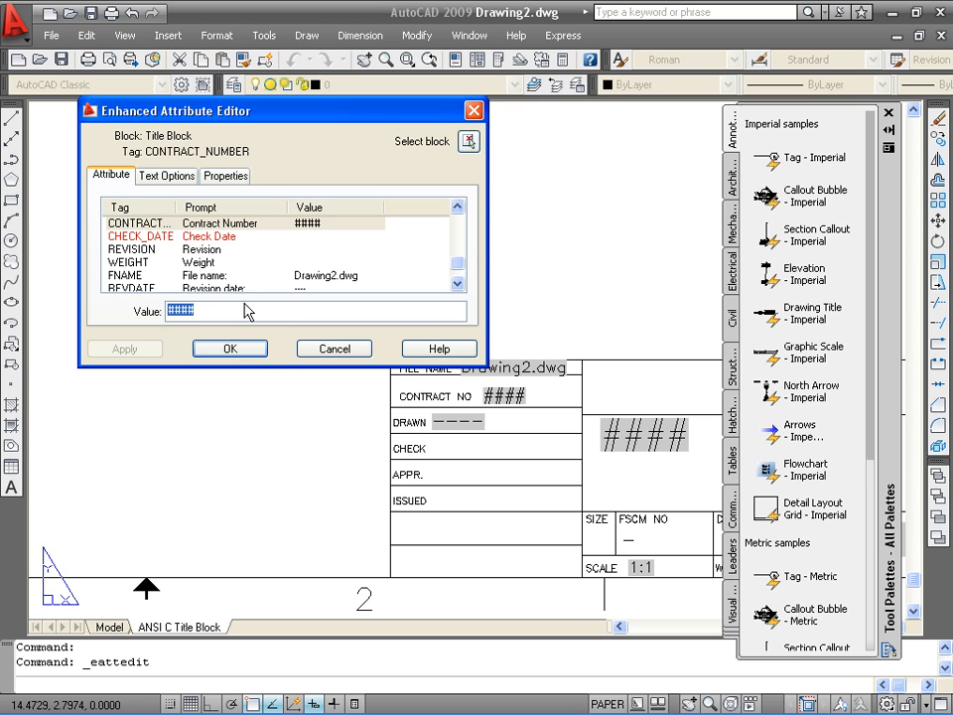
pyautogui.moveTo(462, 267); pyautogui.dragTo(462, 220)
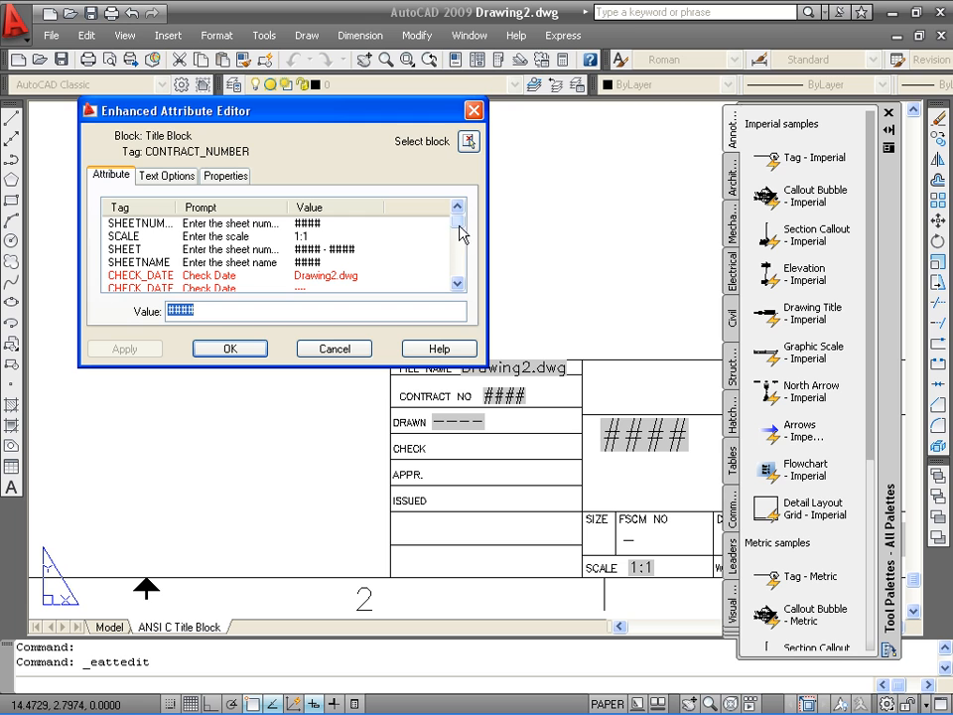
pyautogui.moveTo(453, 227); pyautogui.dragTo(457, 270)
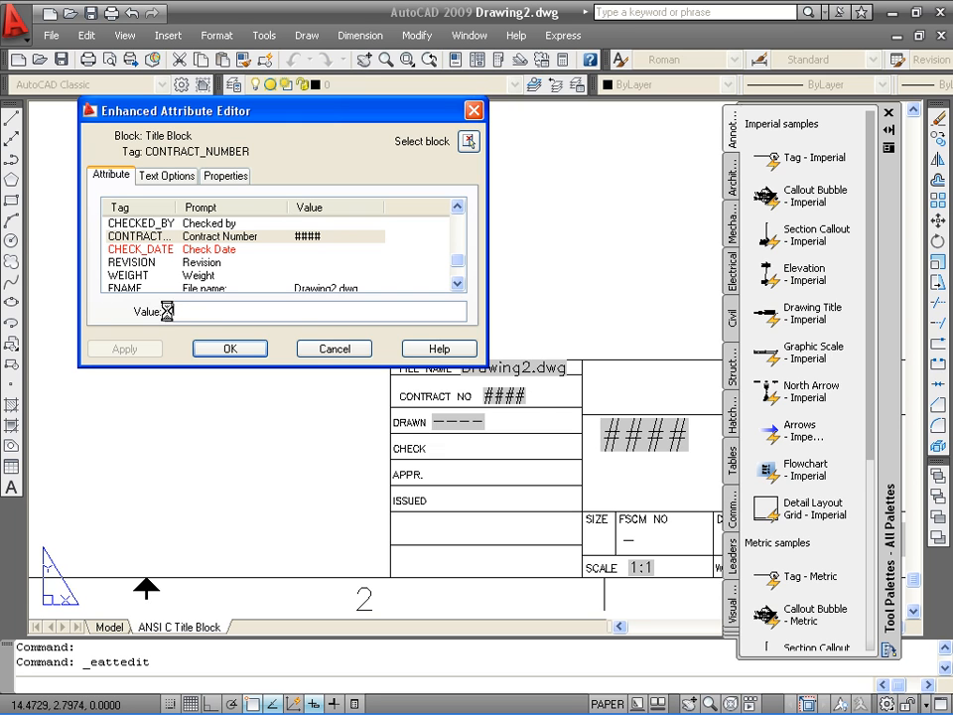
pyautogui.write('09')
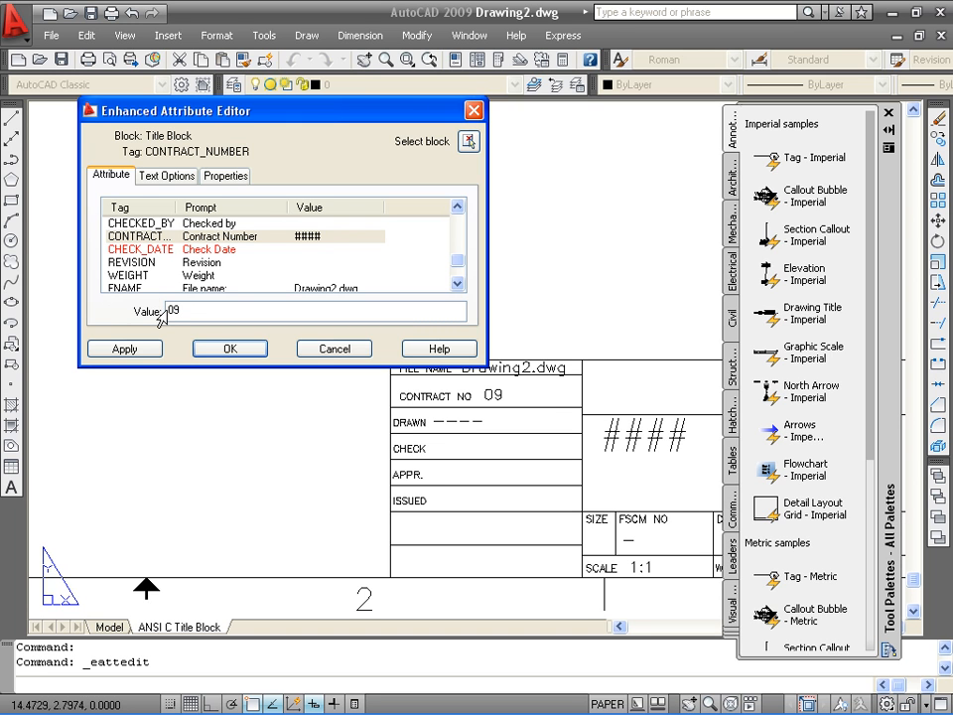
pyautogui.write('50341')
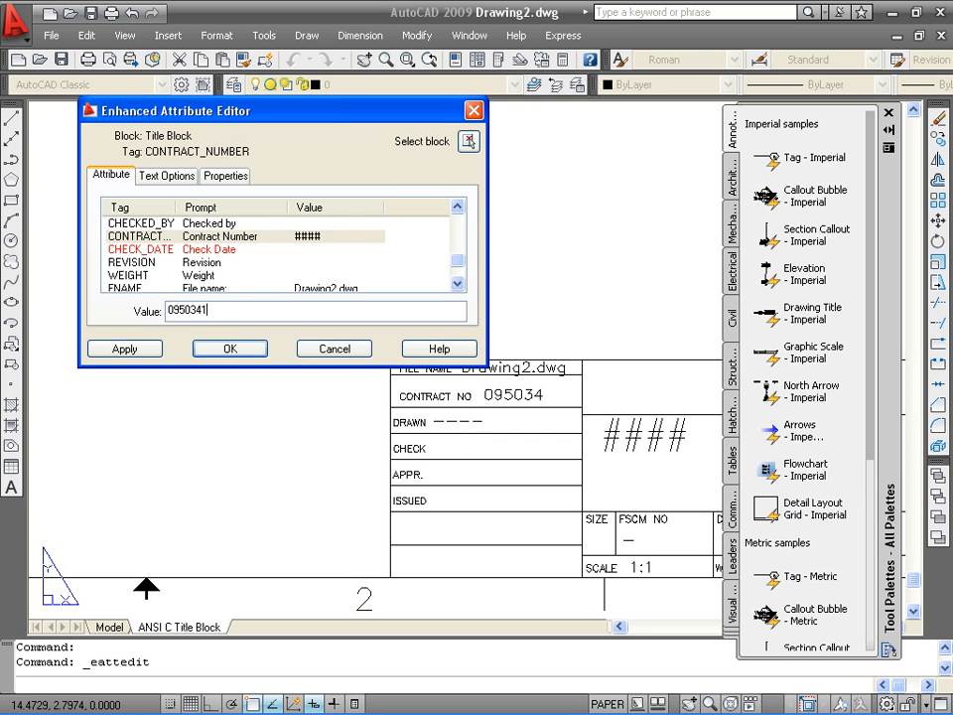
pyautogui.write('001')
pyautogui.click(226, 350)
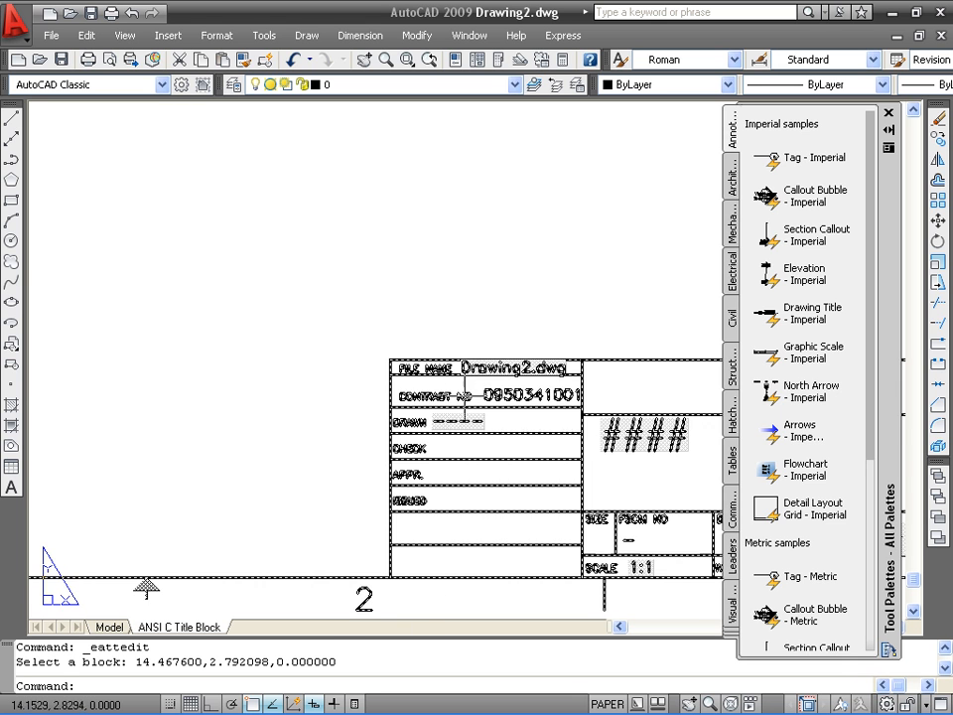
# - Set the title block's FNAME file name attribute to Benchwork
pyautogui.click(478, 370)
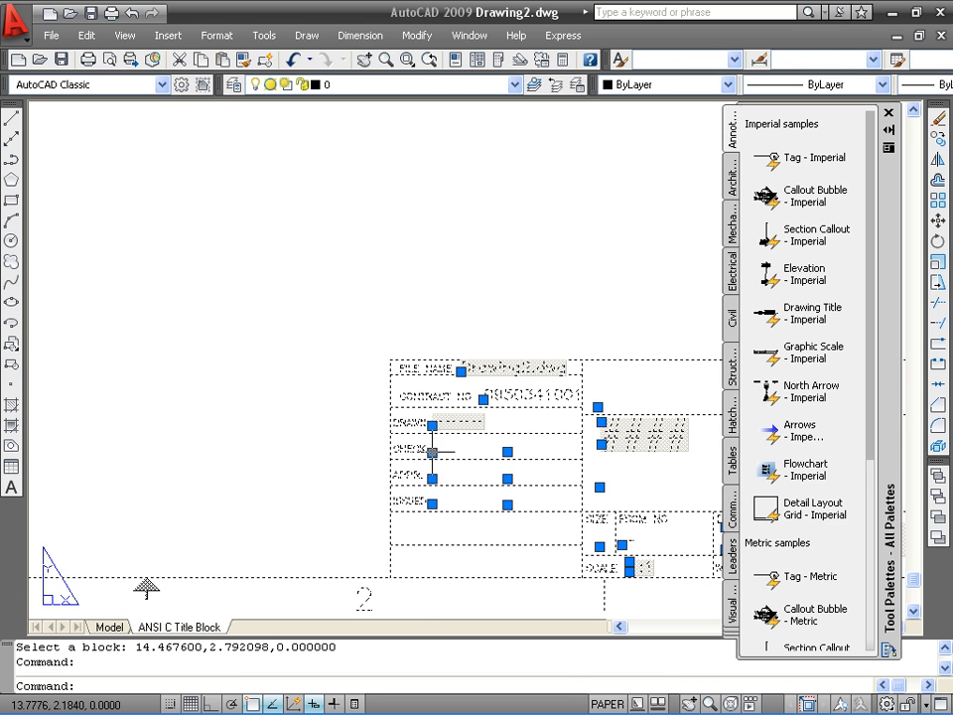
pyautogui.press('Escape')
pyautogui.click(533, 371)
pyautogui.doubleClick(534, 371)
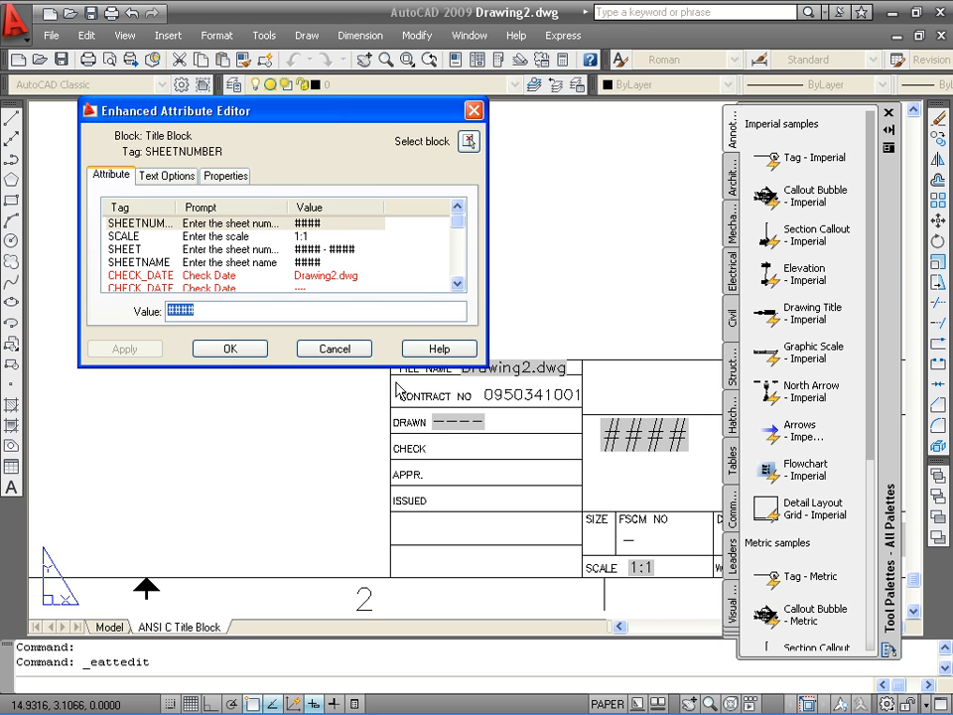
pyautogui.moveTo(460, 230); pyautogui.dragTo(454, 281)
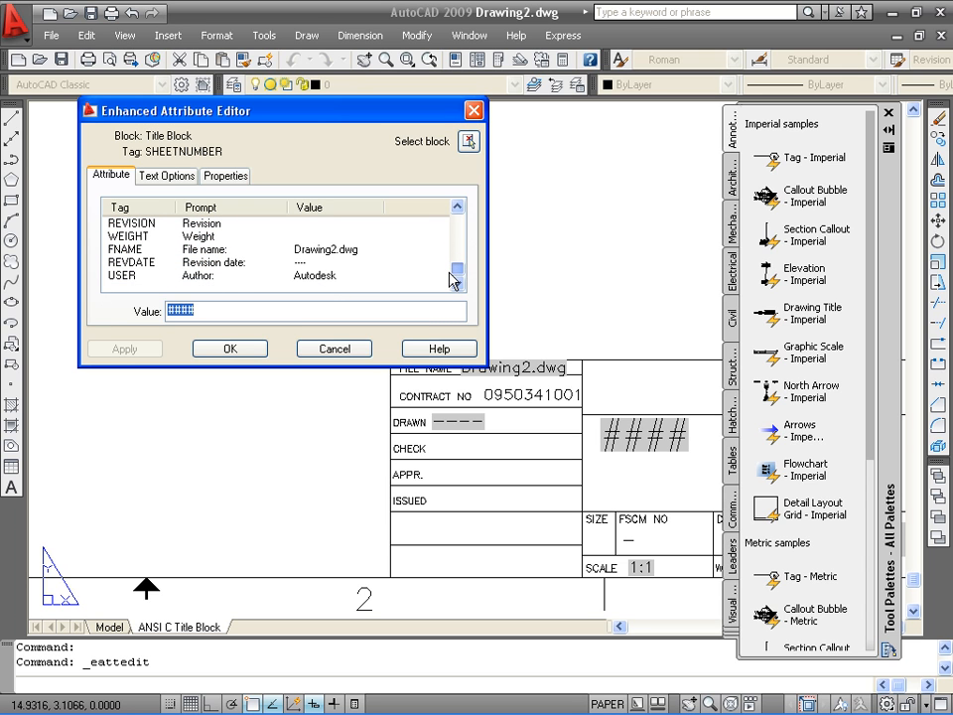
pyautogui.click(330, 253)
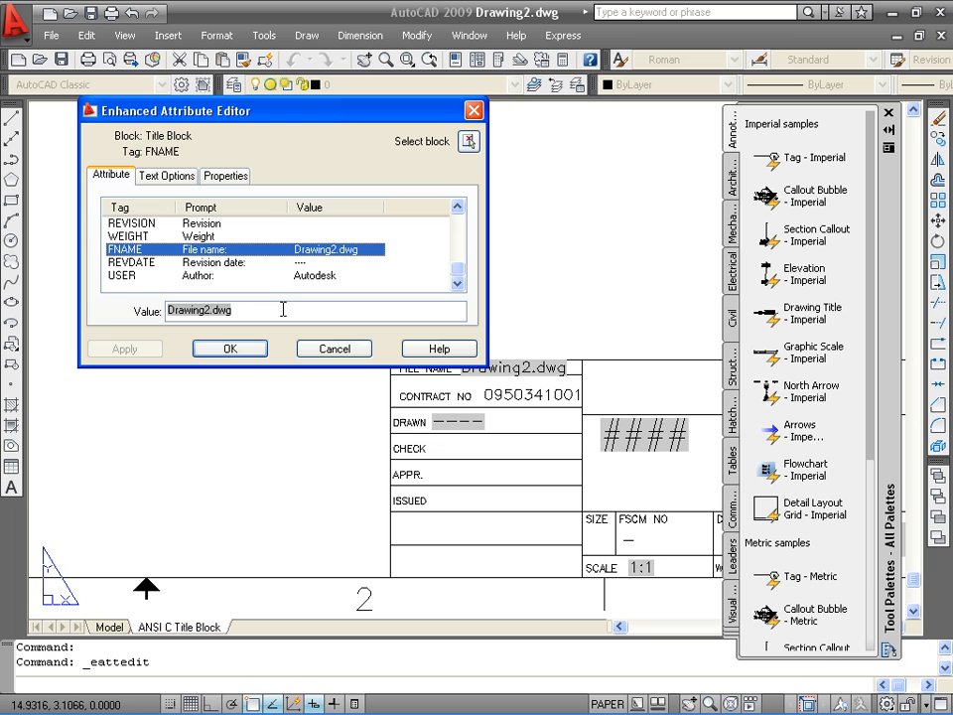
pyautogui.click(239, 313)
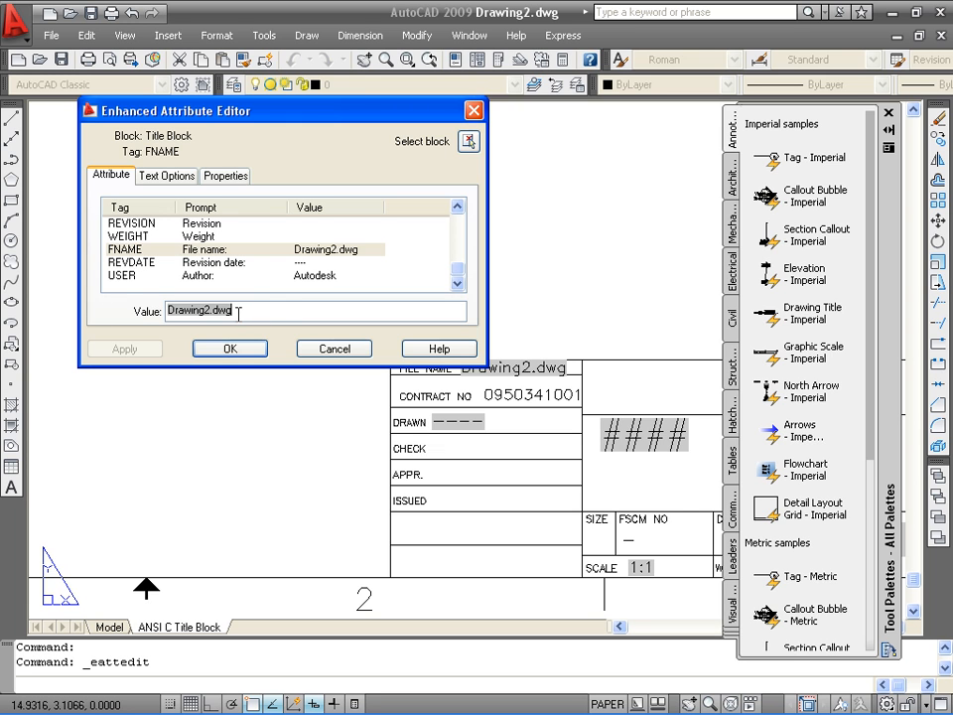
pyautogui.moveTo(235, 311); pyautogui.dragTo(149, 314)
pyautogui.write('b')
pyautogui.write('Ben')
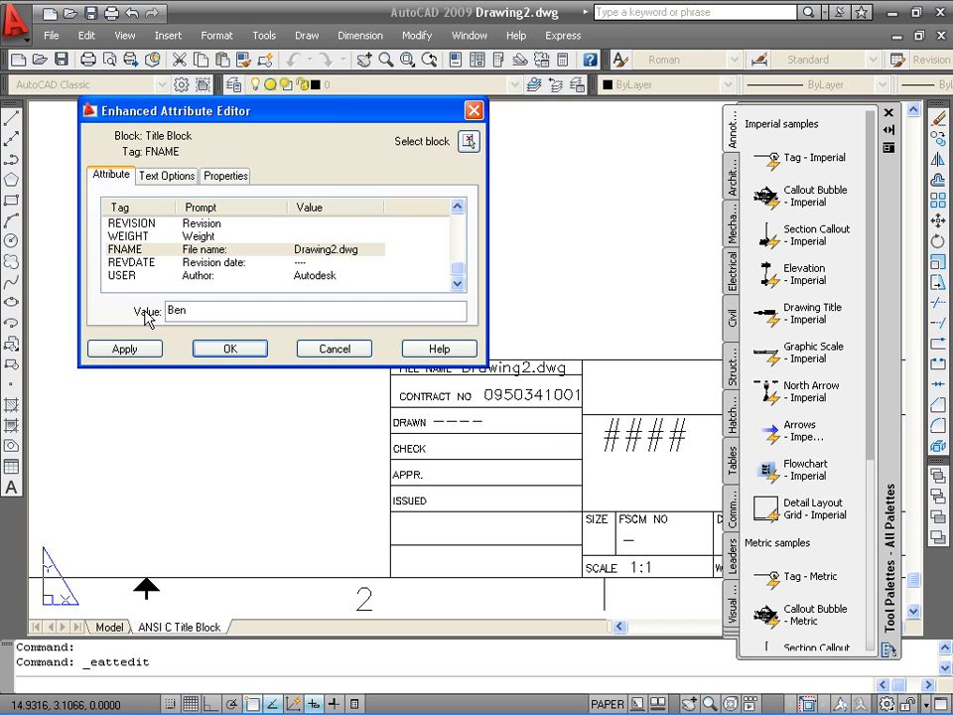
pyautogui.write('chwork')
pyautogui.click(213, 348)
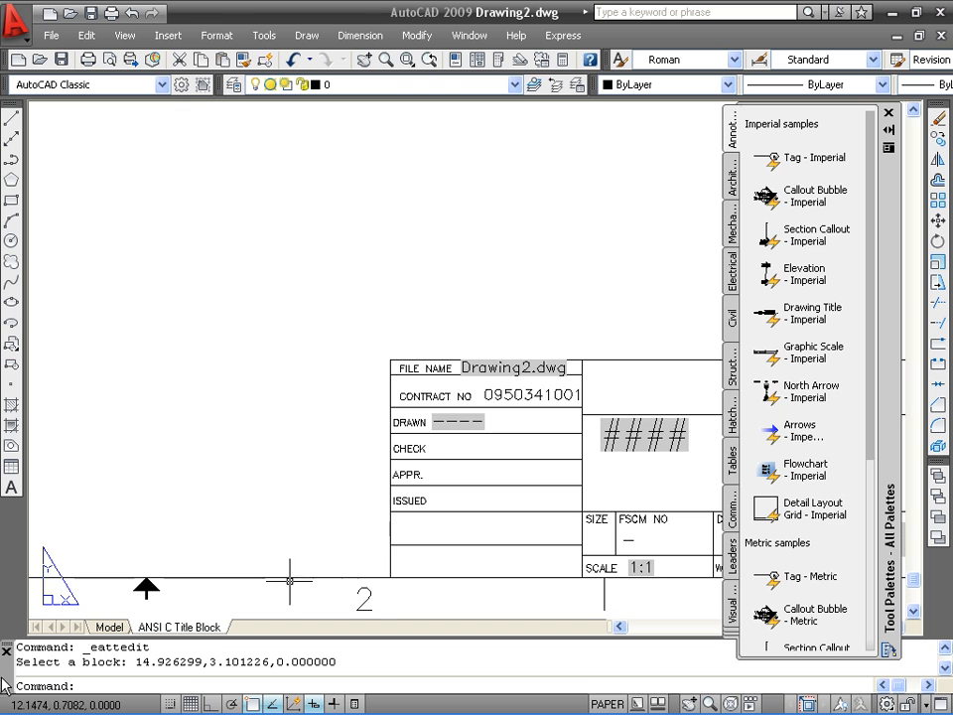
# - Set the CHECK_DATE attribute displayed beside FILE NAME in the title block to Benchwork
pyautogui.click(505, 364)
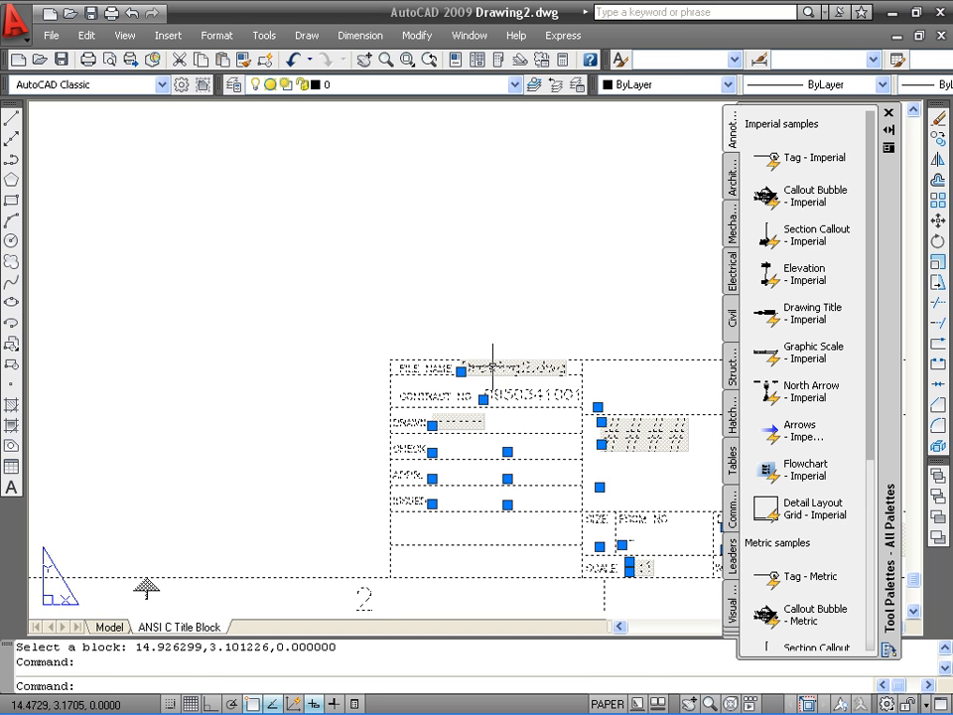
pyautogui.click(424, 512)
pyautogui.press('Escape')
pyautogui.press('Escape')
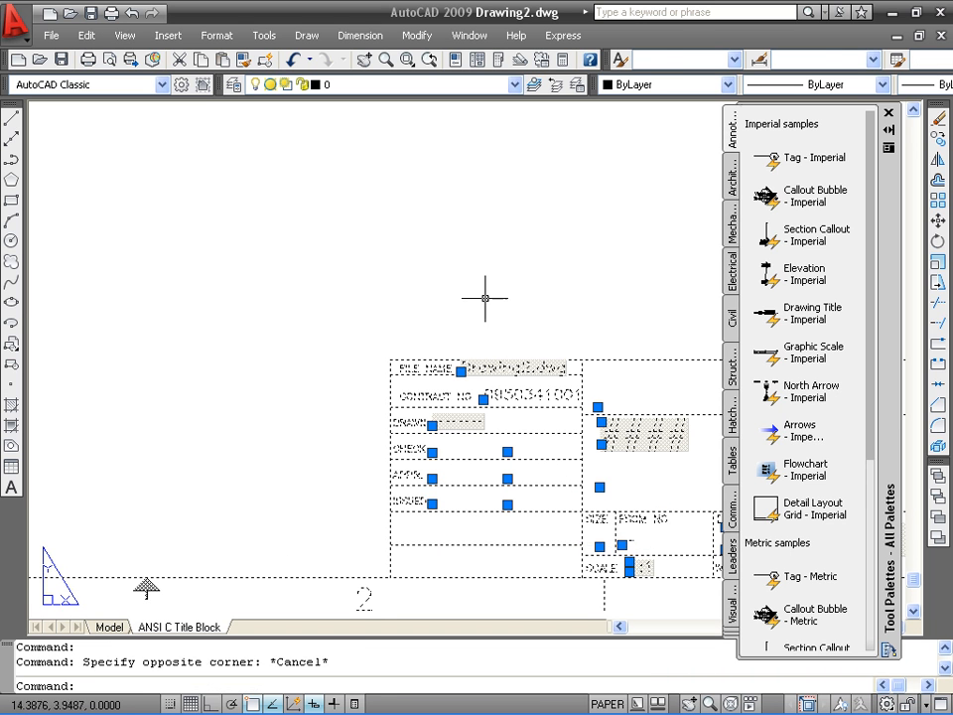
pyautogui.click(481, 365)
pyautogui.doubleClick(481, 366)
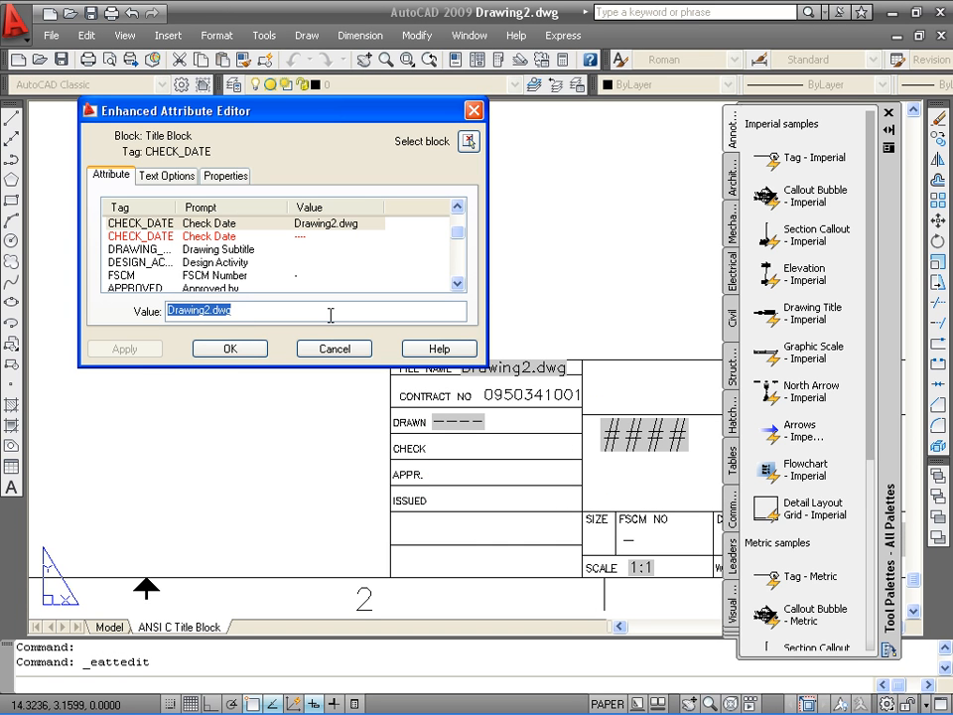
pyautogui.write('B')
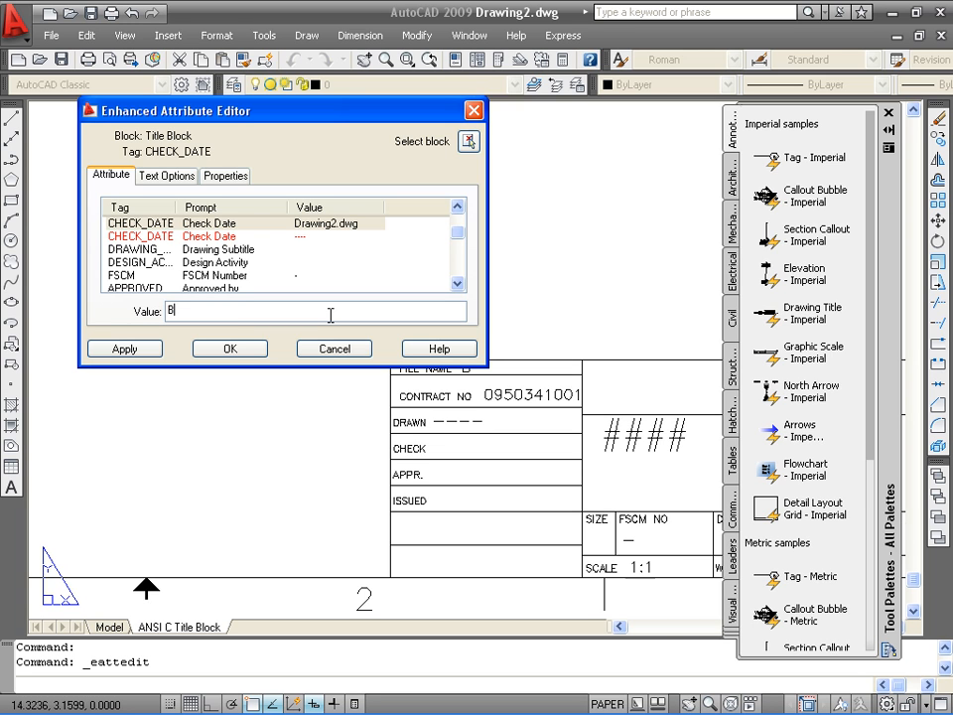
pyautogui.write('r')
pyautogui.write('e')
pyautogui.write('nchwor')
pyautogui.write('k')
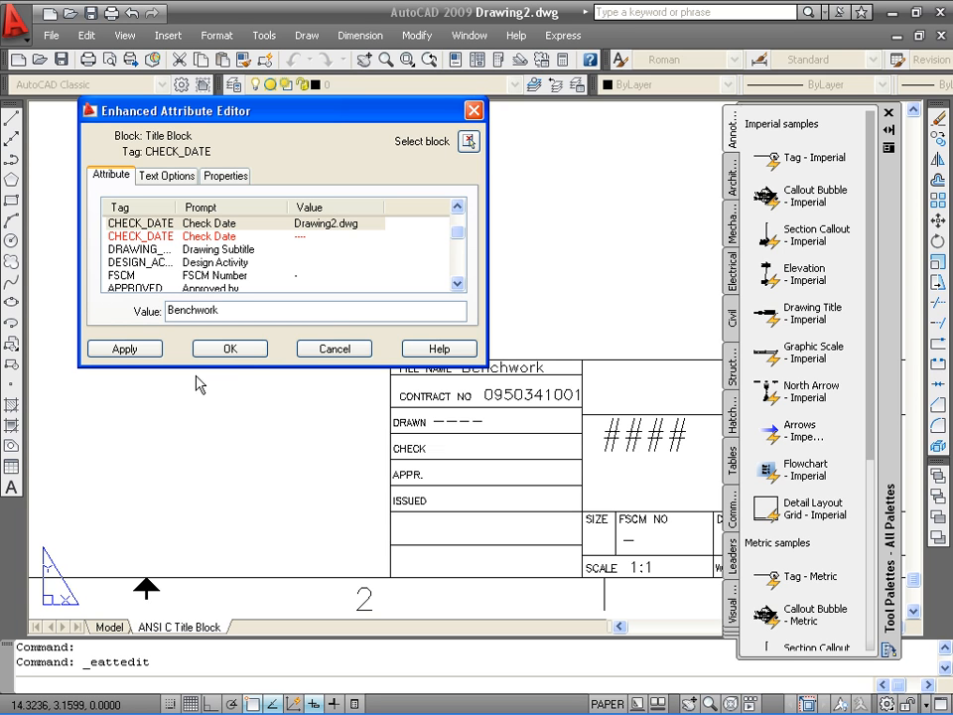
pyautogui.click(211, 350)
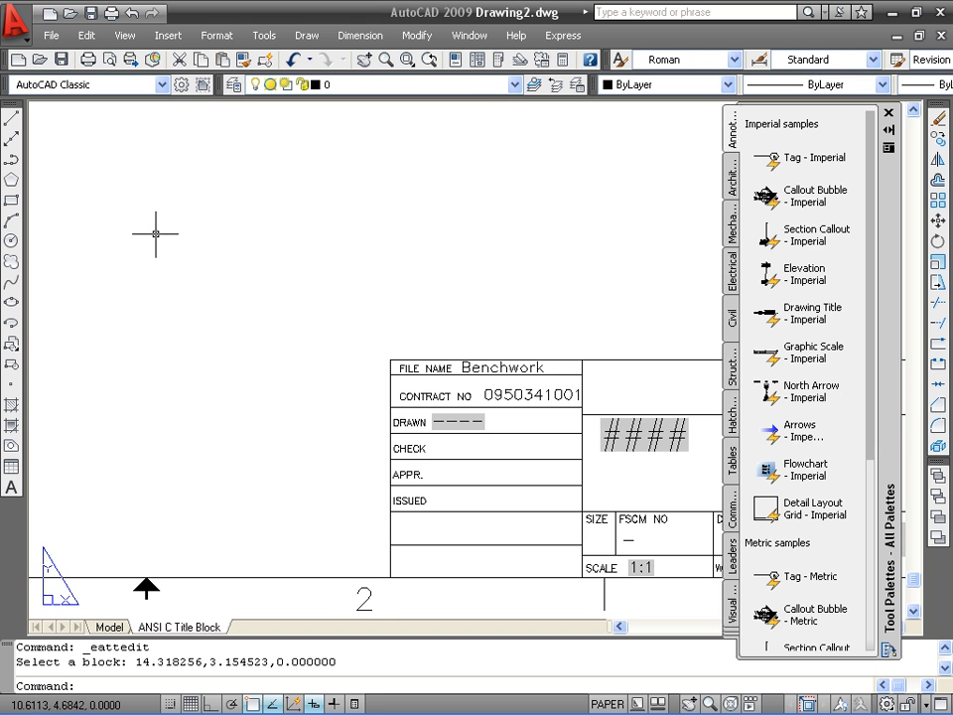
# - Examine the whole ANSI C sheet layout, including its border, revision table and title block
pyautogui.scroll(-2, 651, 466)
pyautogui.scroll(2, 650, 466)
pyautogui.scroll(-4, 589, 422)
pyautogui.moveTo(594, 425); pyautogui.dragTo(447, 410, button='middle')
pyautogui.scroll(-2, 452, 406)
pyautogui.scroll(3, 454, 407)
pyautogui.scroll(2, 424, 193)
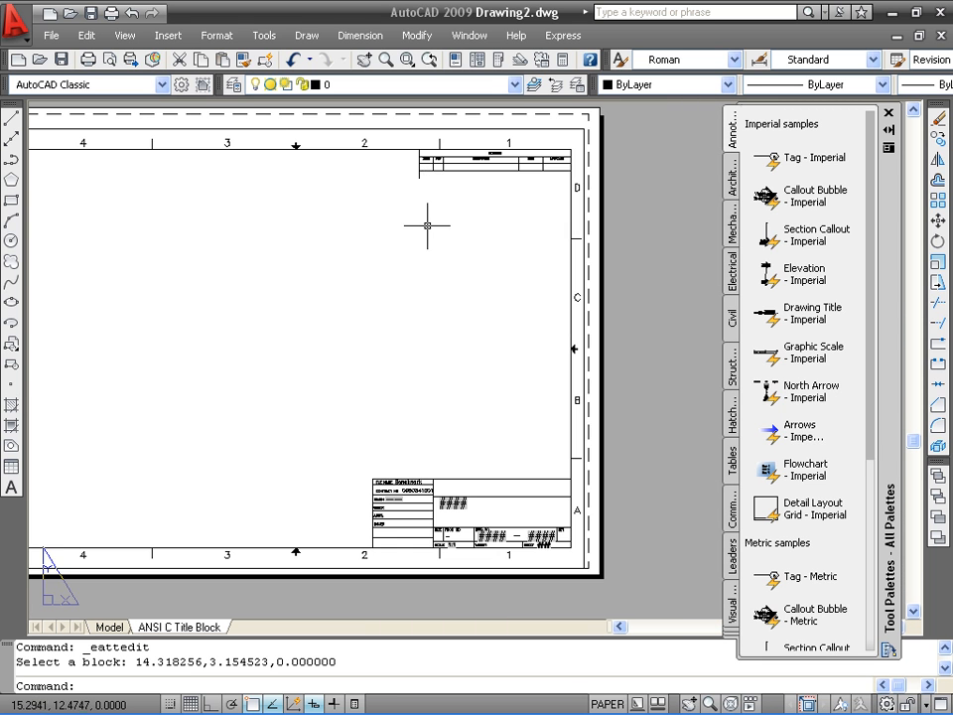
pyautogui.scroll(-1, 430, 206)
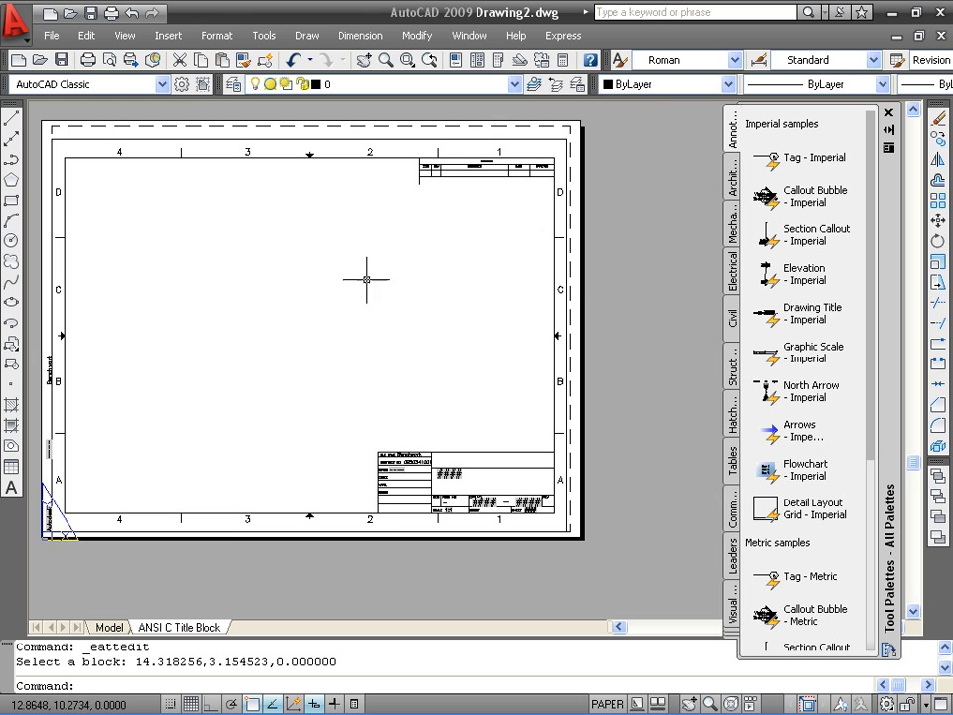
# - Dock the Modify toolbar directly beside the Draw toolbar
pyautogui.scroll(2, 412, 418)
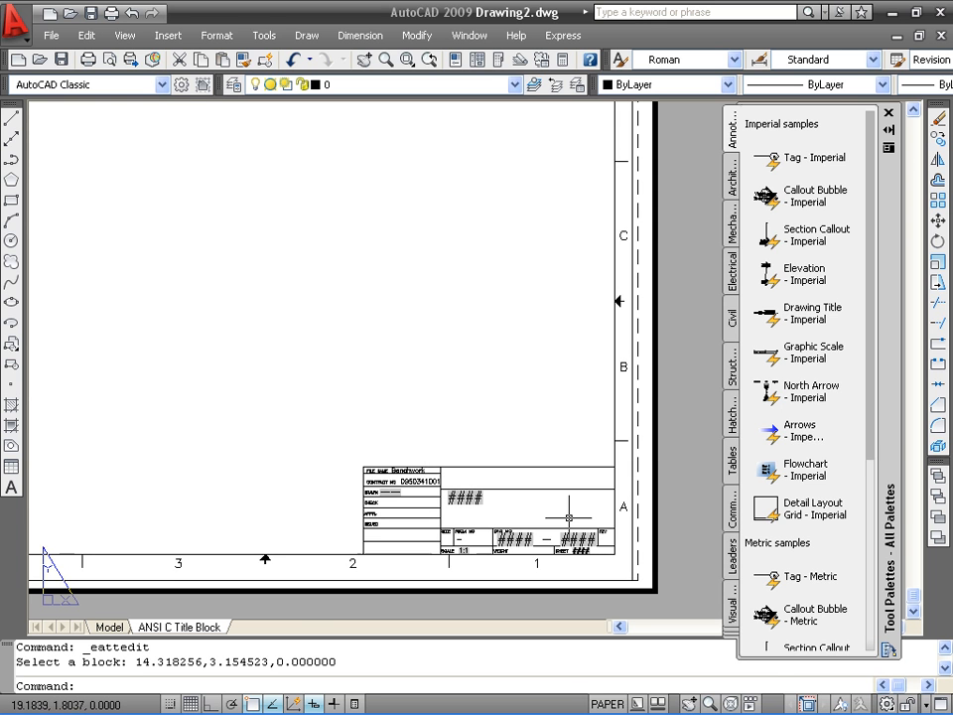
pyautogui.scroll(-1, 507, 511)
pyautogui.scroll(-2, 433, 506)
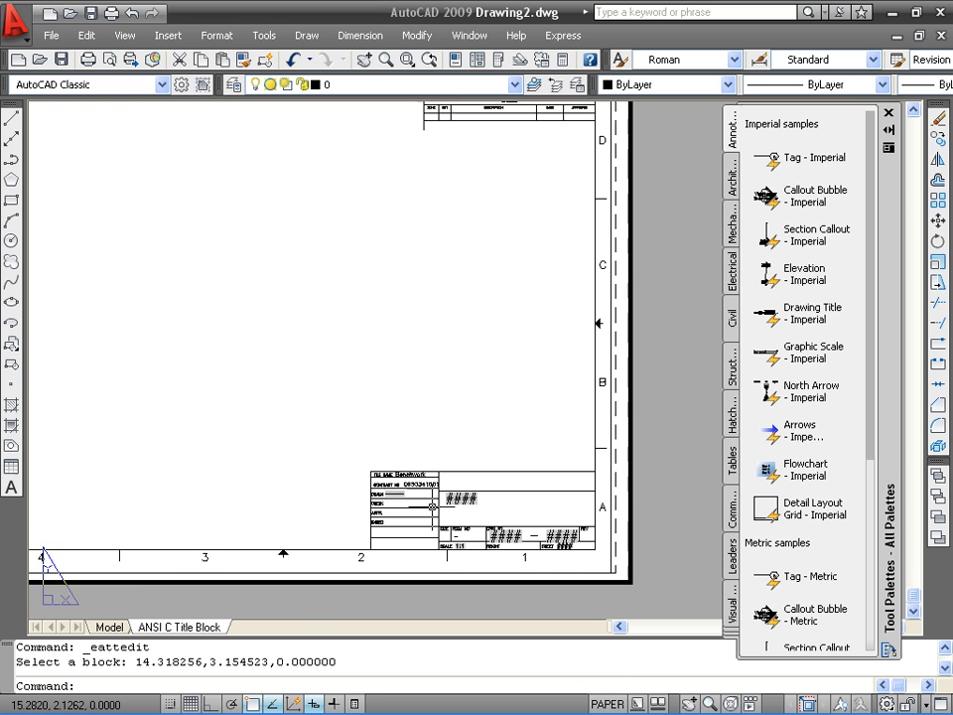
pyautogui.scroll(4, 434, 507)
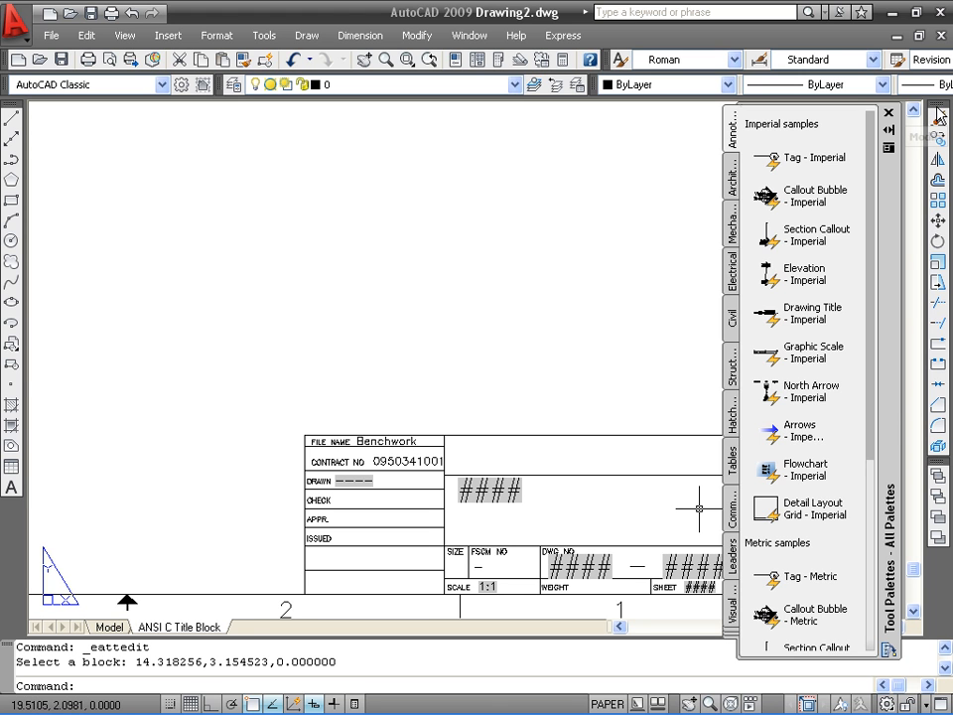
pyautogui.moveTo(941, 114); pyautogui.dragTo(34, 94)
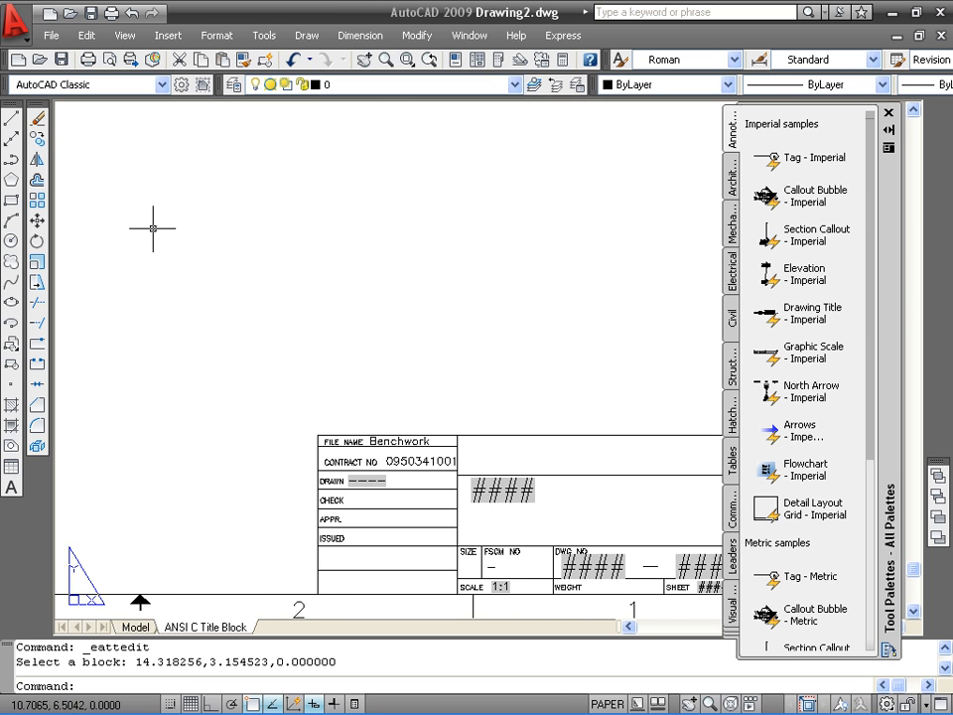
# - Explode the ANSI C title block and border block into separate objects
pyautogui.click(456, 497)
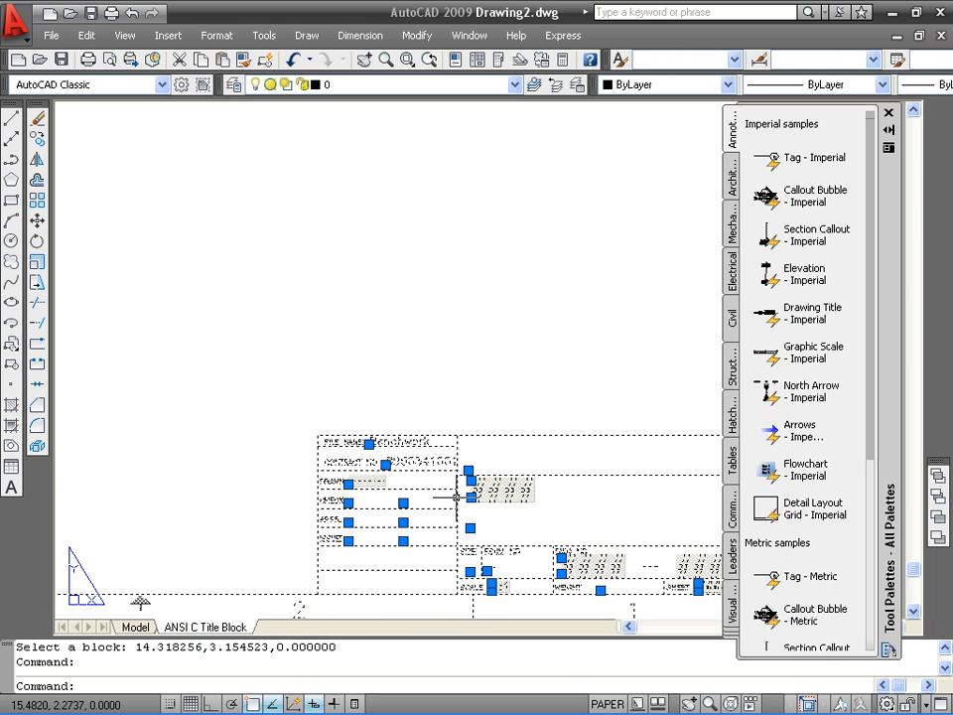
pyautogui.scroll(-6, 456, 496)
pyautogui.scroll(2, 456, 496)
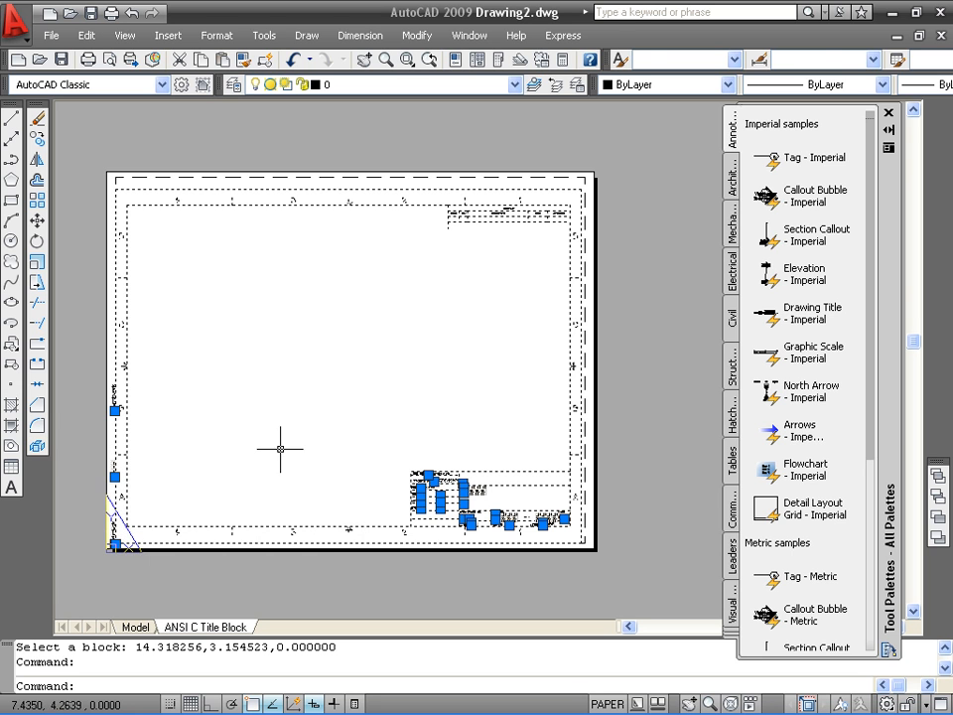
pyautogui.press('Escape')
pyautogui.click(448, 491)
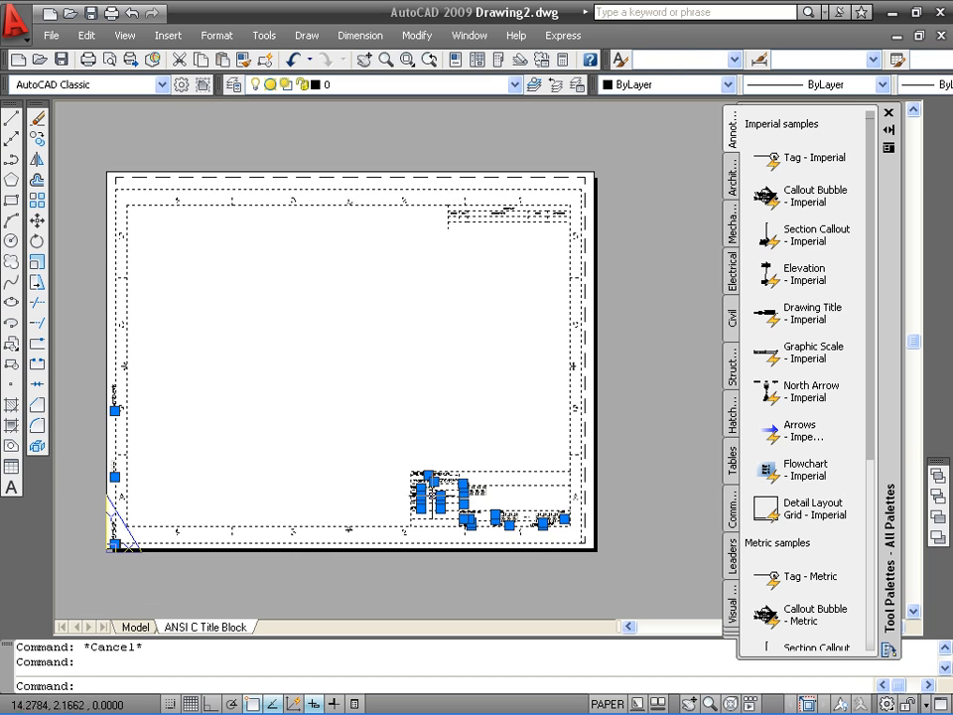
pyautogui.click(37, 447)
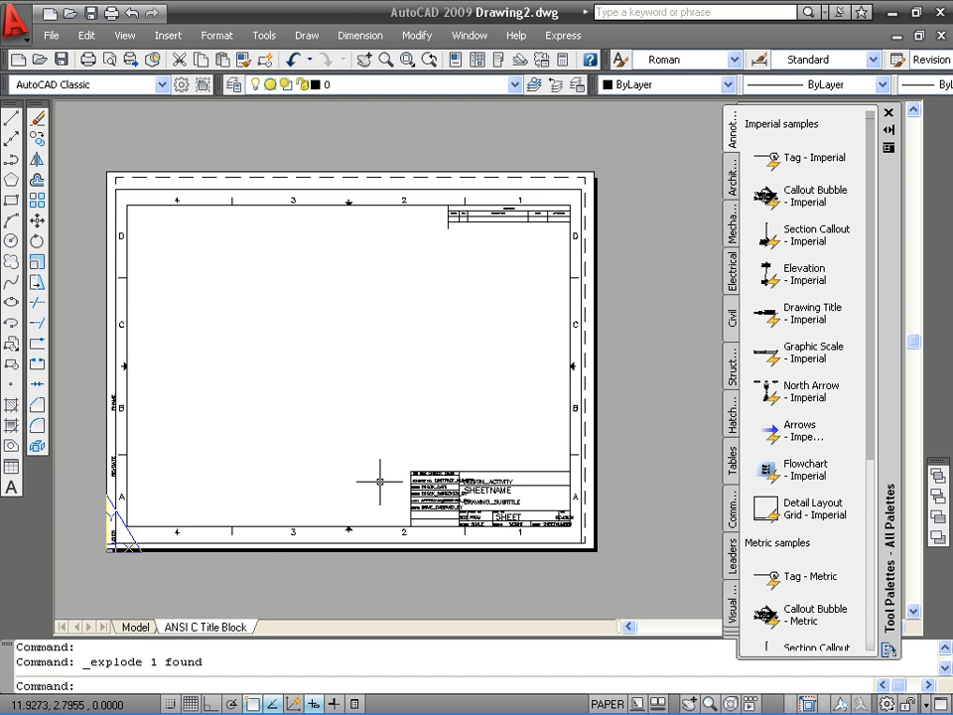
# - Change the SHEETNAME attribute definition's tag in the title block to BENCHWORK
pyautogui.scroll(-2, 504, 511)
pyautogui.scroll(5, 505, 511)
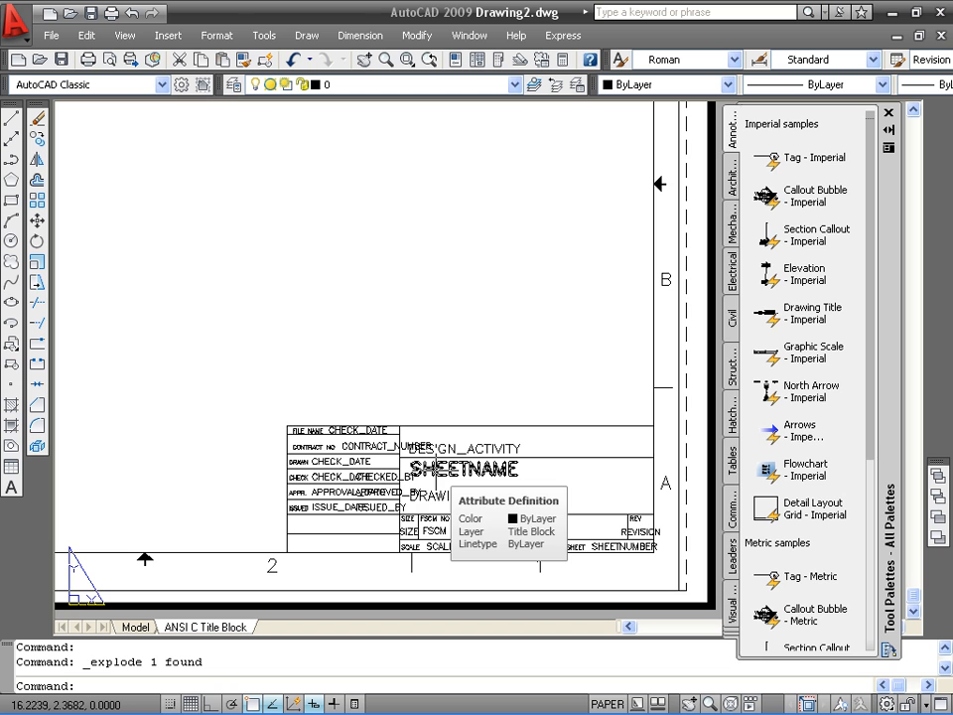
pyautogui.scroll(-2, 427, 479)
pyautogui.scroll(5, 422, 477)
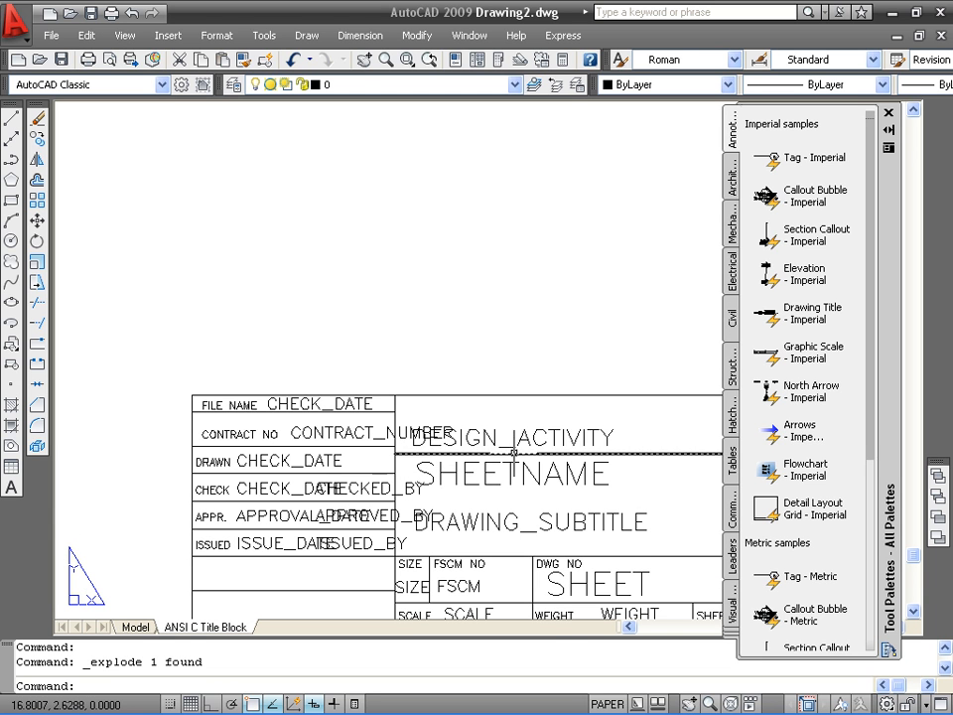
pyautogui.click(515, 438)
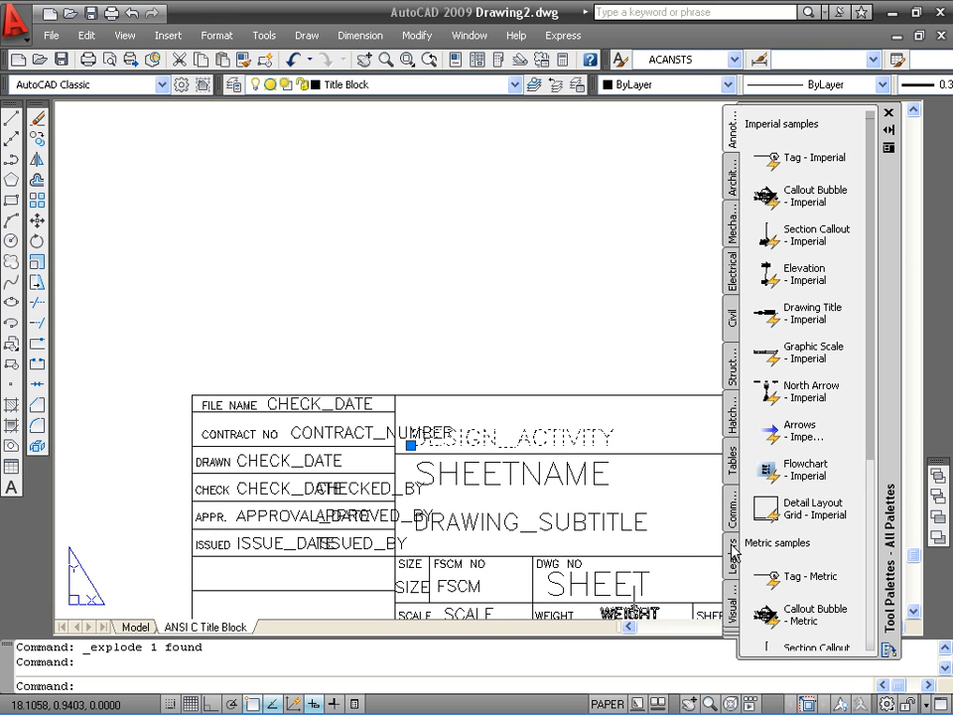
pyautogui.press('Escape')
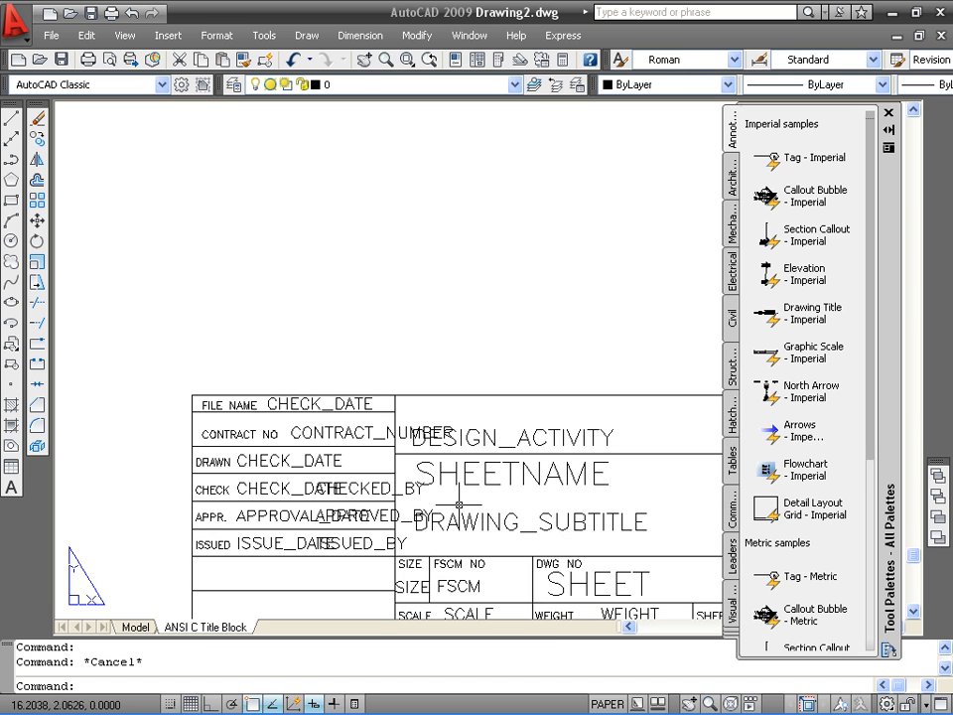
pyautogui.doubleClick(487, 486)
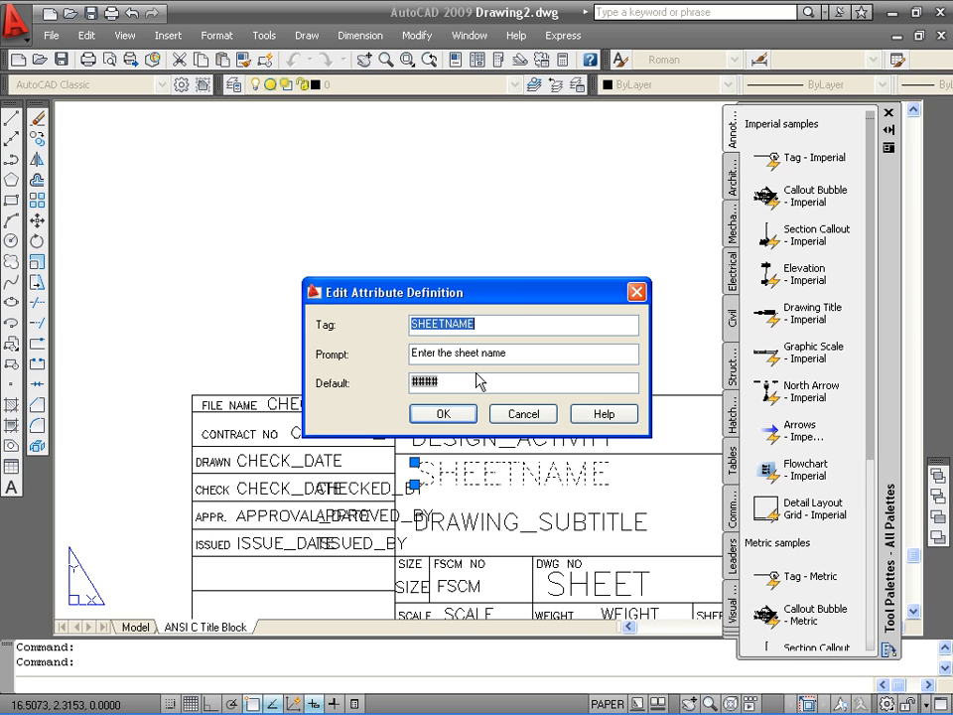
pyautogui.write('BE')
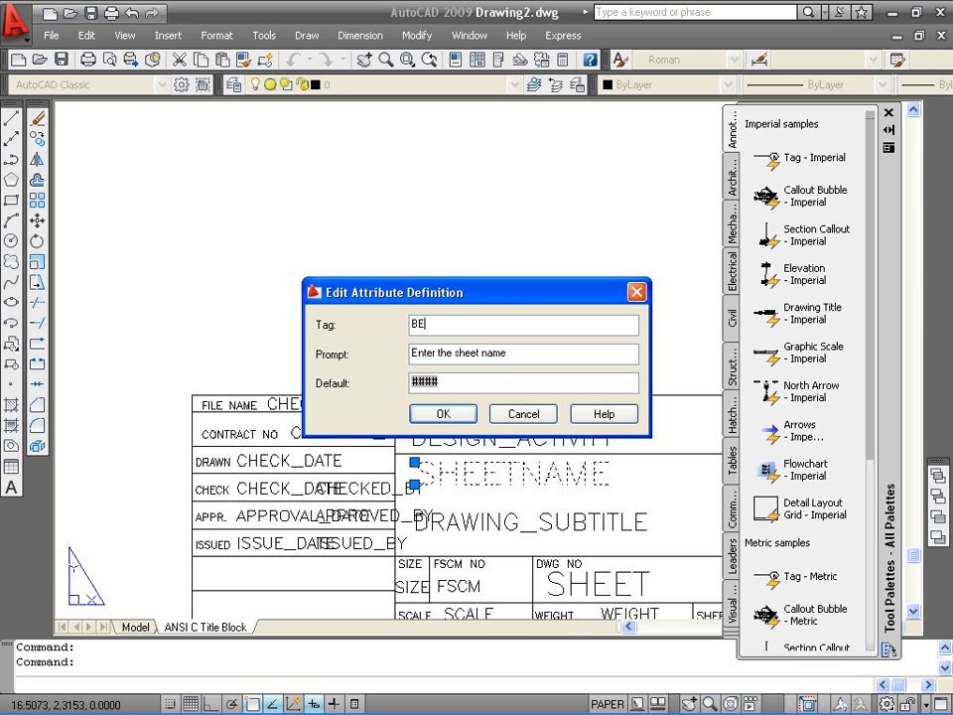
pyautogui.write('NCHWORK')
pyautogui.click(443, 413)
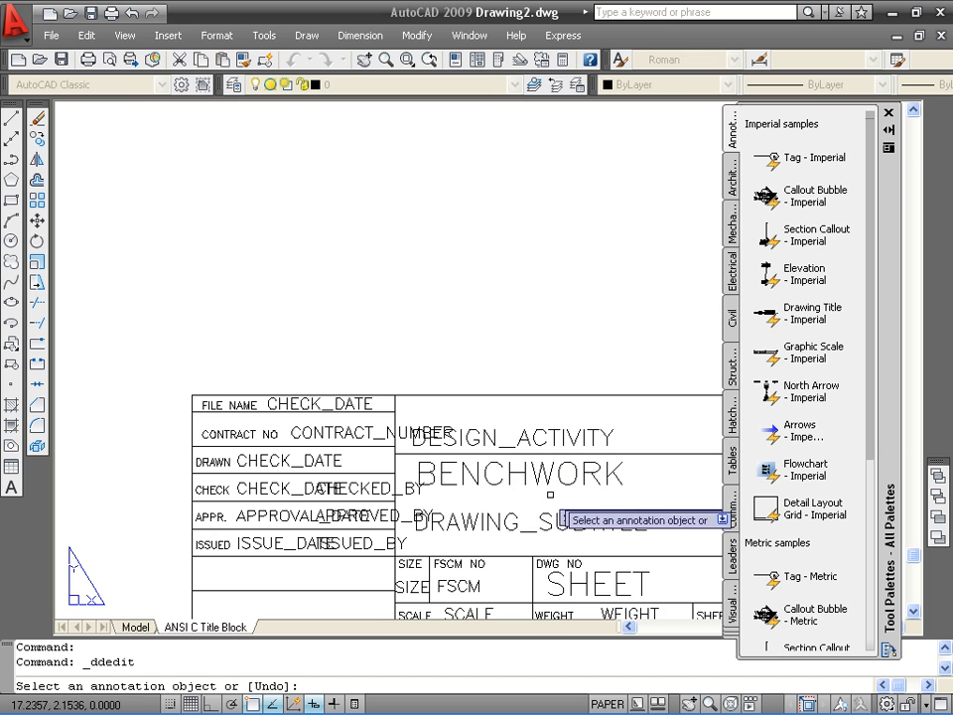
# - Try to change the DRAWING_SUBTITLE attribute's tag to MACHINING SKILL LEVEL 1
pyautogui.click(487, 523)
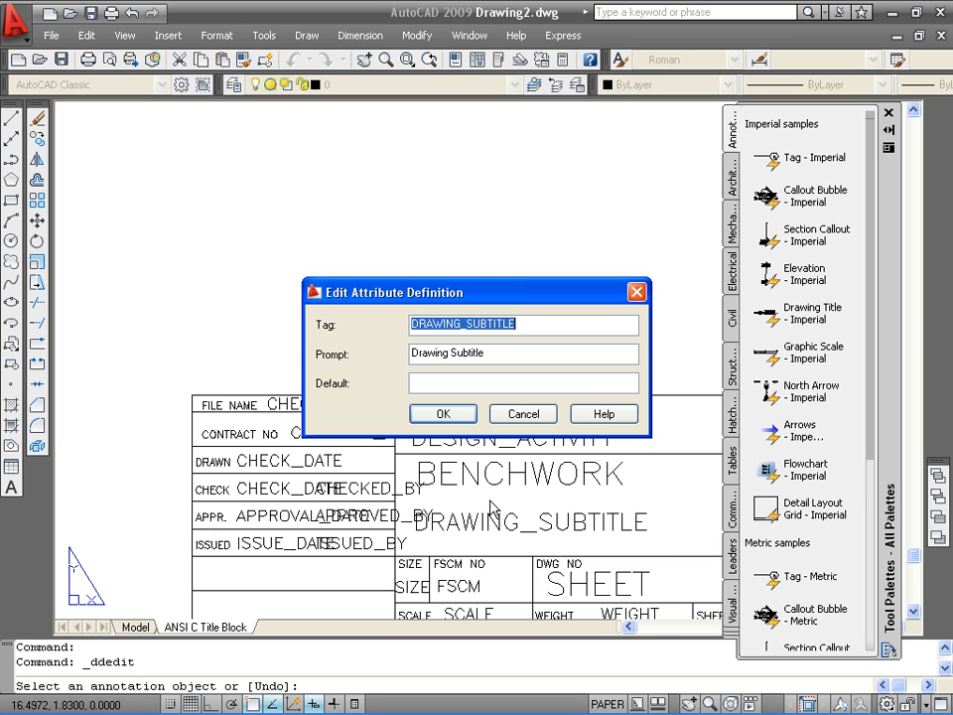
pyautogui.write('MACHINING SKILL LEVEL 1')
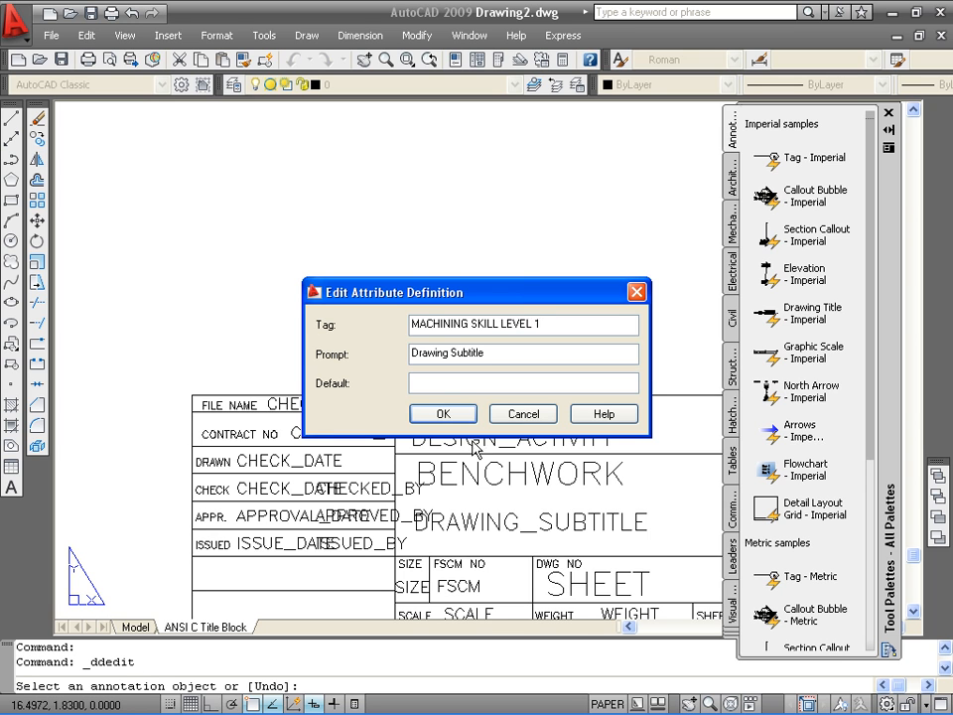
pyautogui.click(443, 413)
# - Replace the spaces in the subtitle tag with underscores, accept it as MACHINING_SKILL_LEVEL_1, and end the attribute editing
pyautogui.click(492, 387)
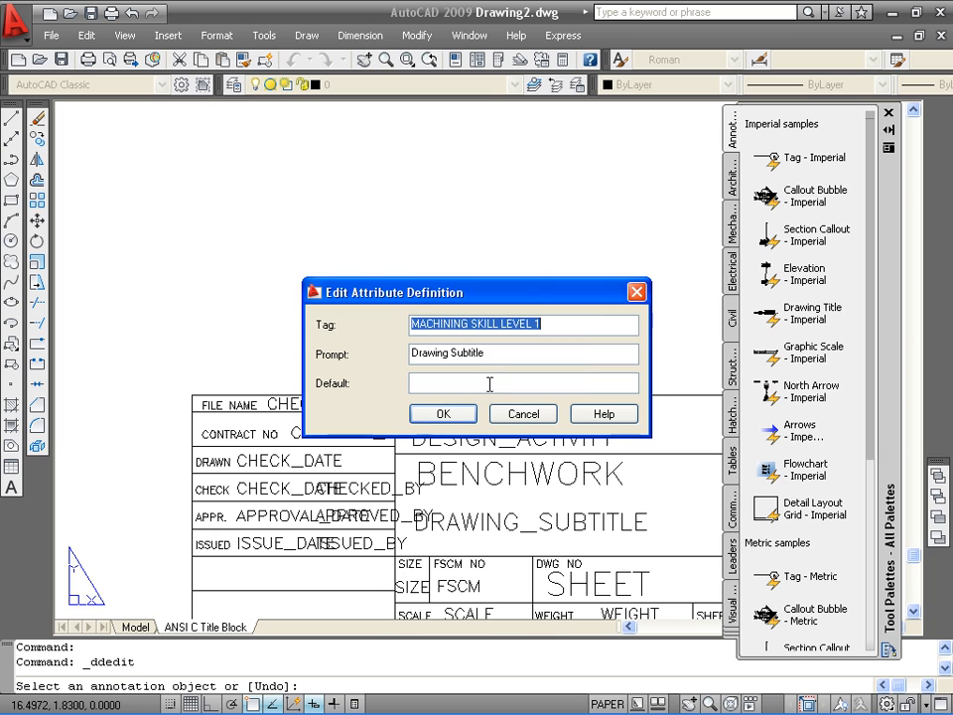
pyautogui.click(472, 331)
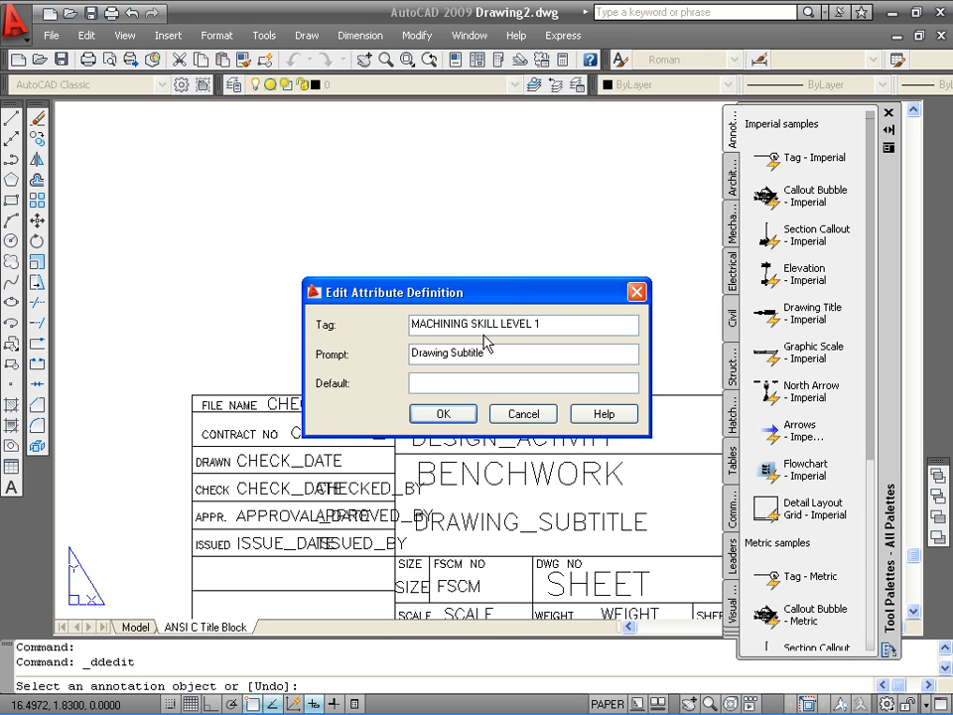
pyautogui.press('BackSpace')
pyautogui.write('__')
pyautogui.press('Delete')
pyautogui.click(539, 325)
pyautogui.press('Delete')
pyautogui.write('_')
pyautogui.click(422, 413)
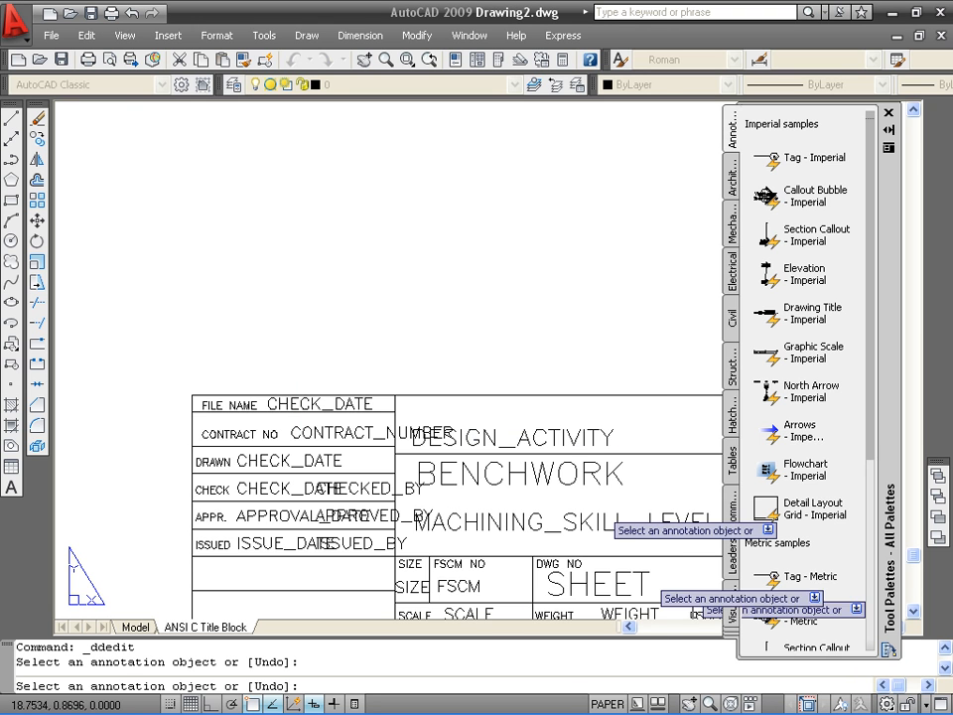
pyautogui.scroll(-1, 602, 500)
pyautogui.scroll(-1, 591, 526)
pyautogui.scroll(3, 566, 566)
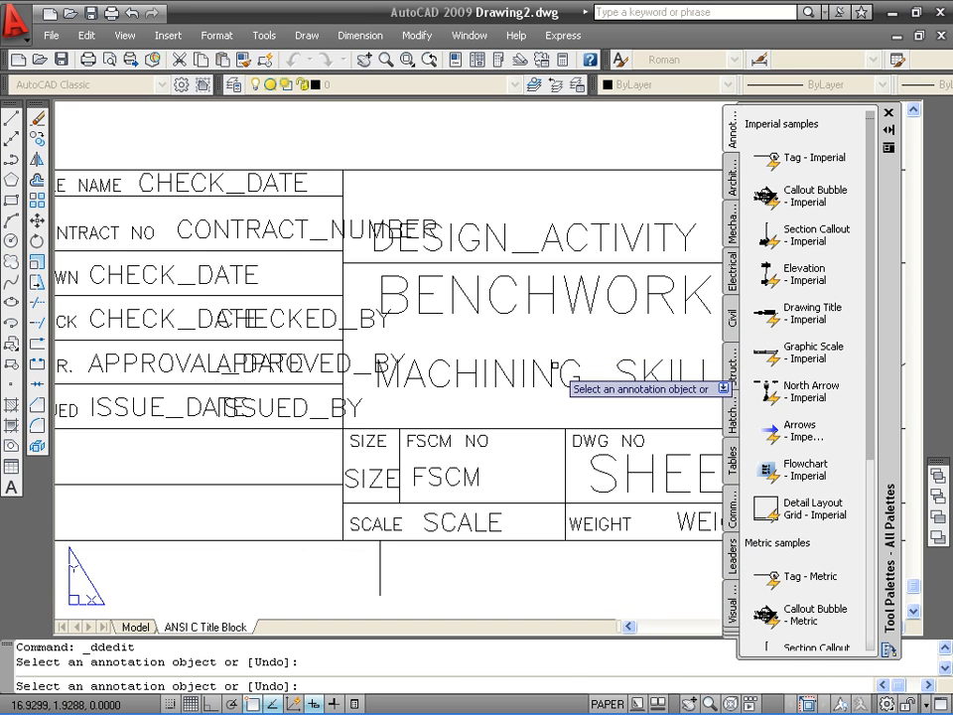
pyautogui.press('Escape')
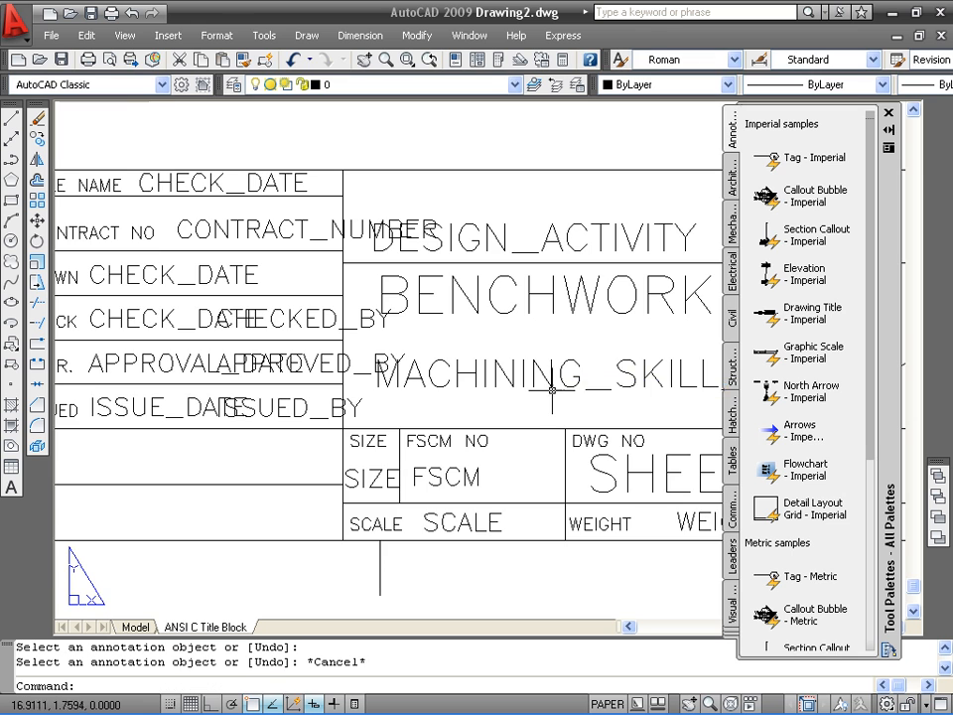
# - Examine the edited title block and the zone markings around the whole sheet border
pyautogui.scroll(4, 549, 389)
pyautogui.scroll(-10, 542, 397)
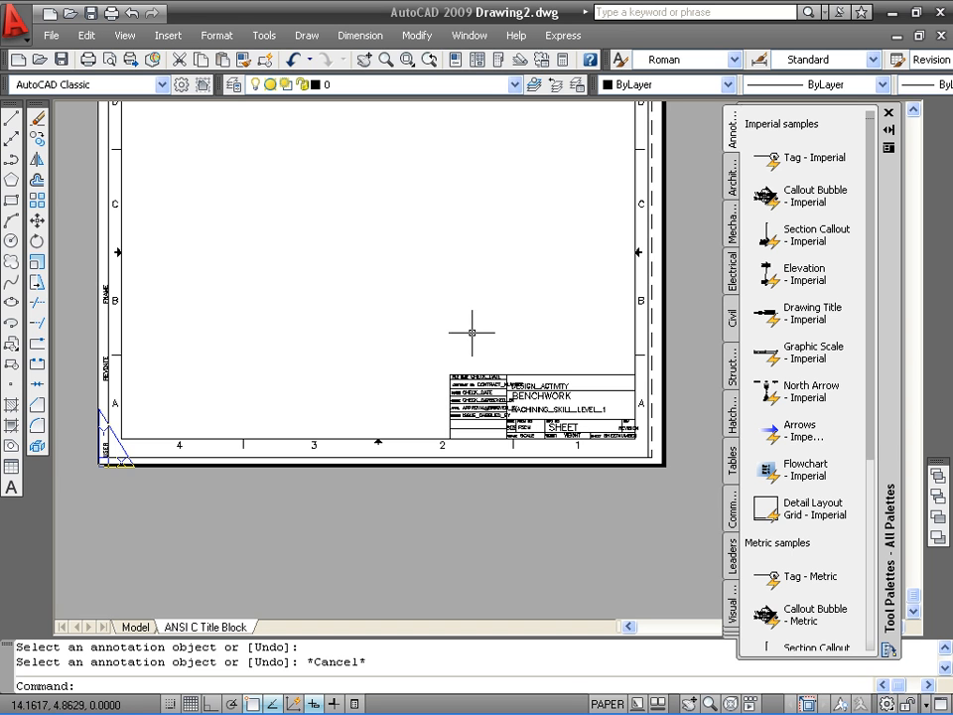
pyautogui.moveTo(405, 330); pyautogui.dragTo(408, 434, button='middle')
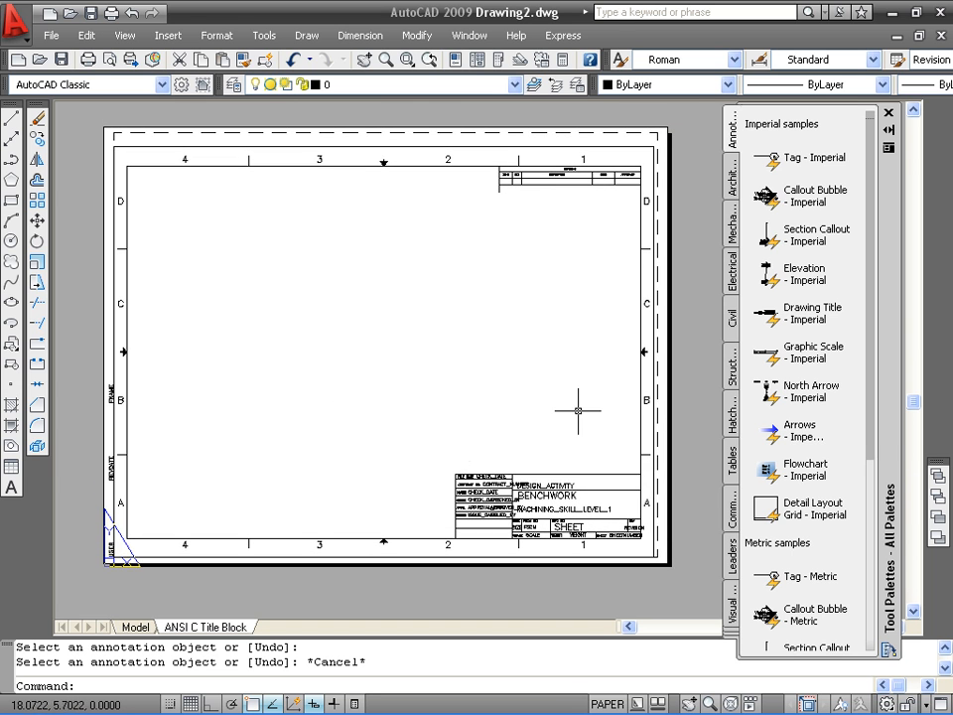
pyautogui.press('Escape')
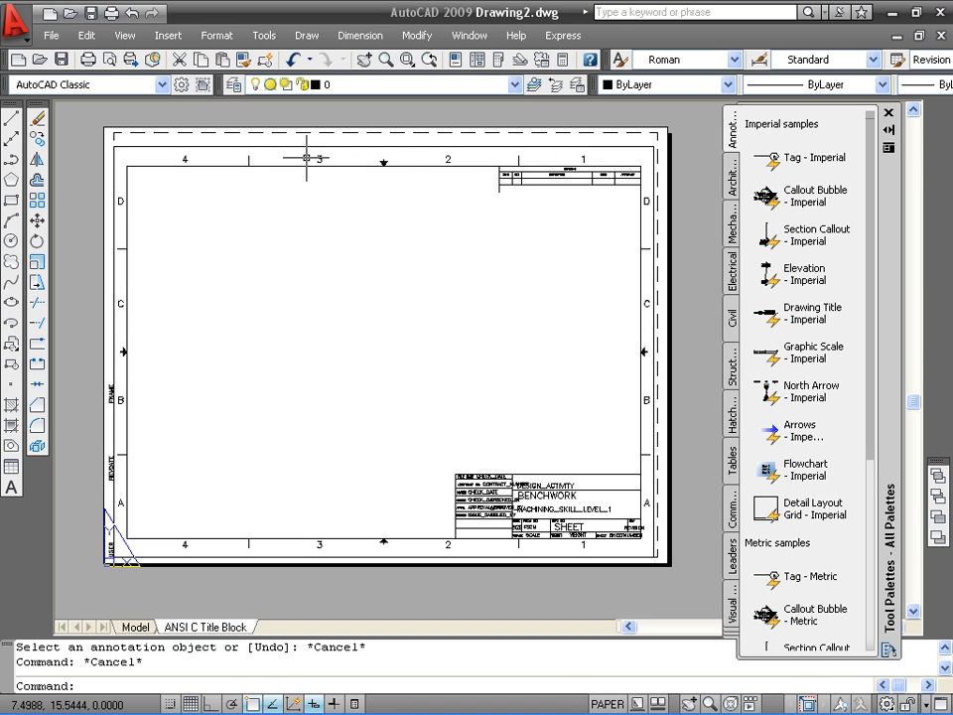
pyautogui.scroll(-1, 320, 169)
pyautogui.scroll(1, 132, 443)
pyautogui.scroll(1, 103, 459)
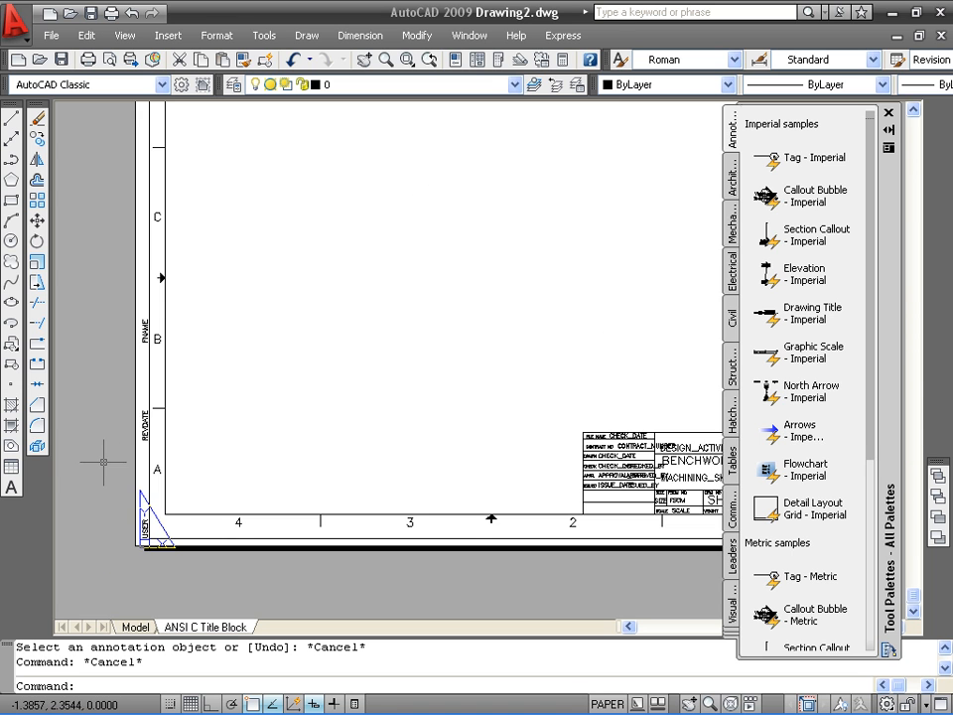
pyautogui.scroll(-1, 104, 458)
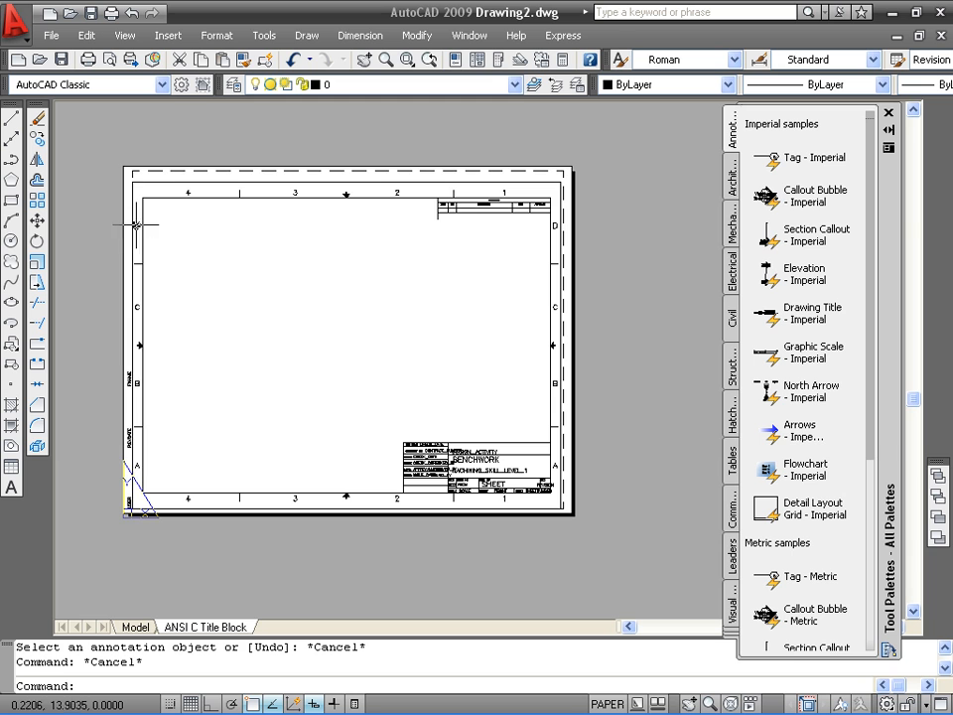
pyautogui.press('Escape')
# - Erase the zone letters D, C and B and the centre arrow from the sheet's left border
pyautogui.scroll(3, 158, 240)
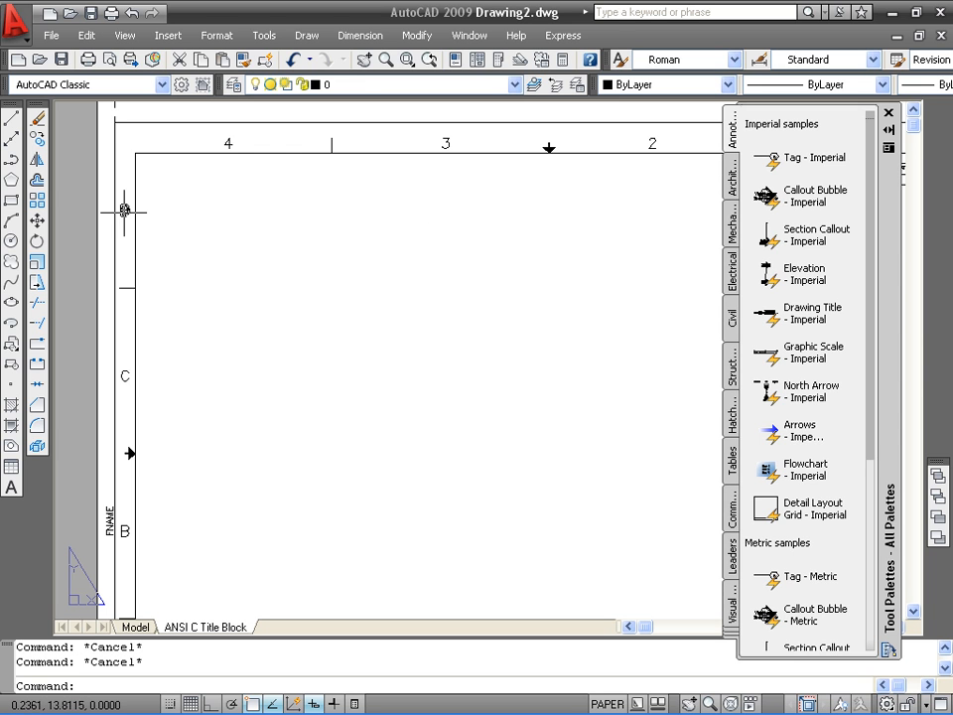
pyautogui.click(126, 208)
pyautogui.press('Delete')
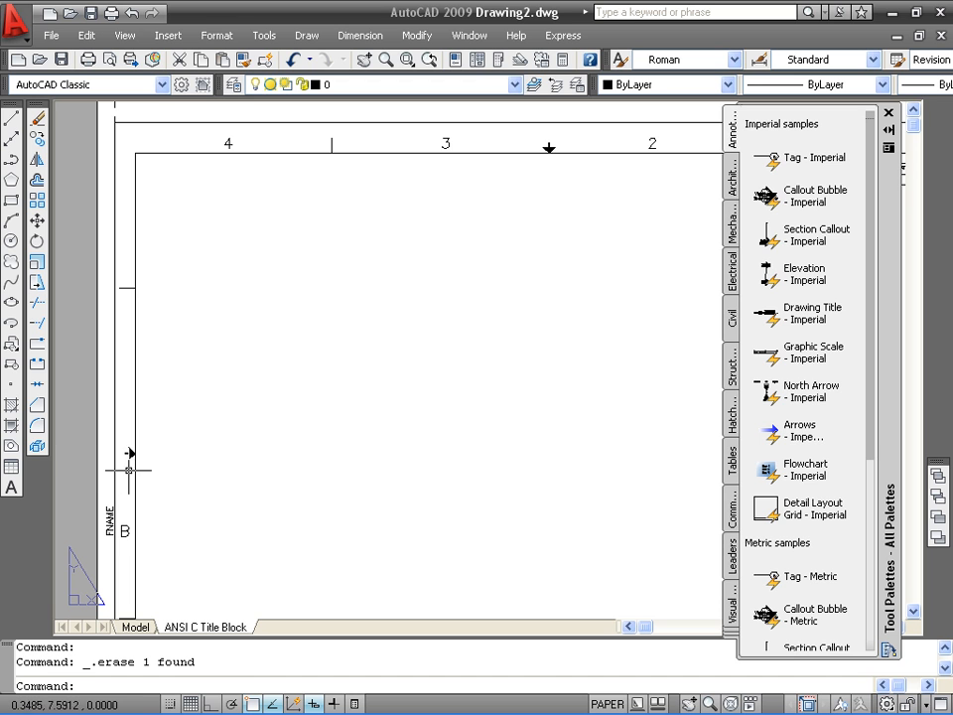
pyautogui.click(119, 437)
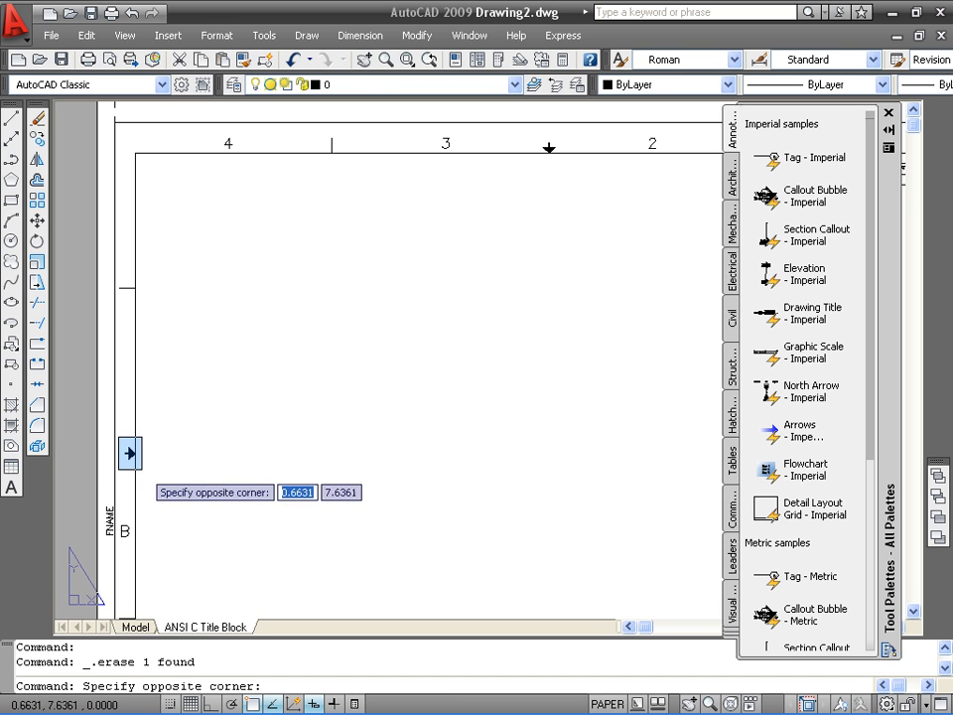
pyautogui.click(130, 454)
pyautogui.press('Delete')
pyautogui.click(123, 533)
pyautogui.press('Delete')
# - Erase the vertical FNAME and REVDATE attribute tags along the sheet's left edge
pyautogui.click(110, 526)
pyautogui.press('Escape')
pyautogui.scroll(-4, 352, 504)
pyautogui.scroll(1, 351, 504)
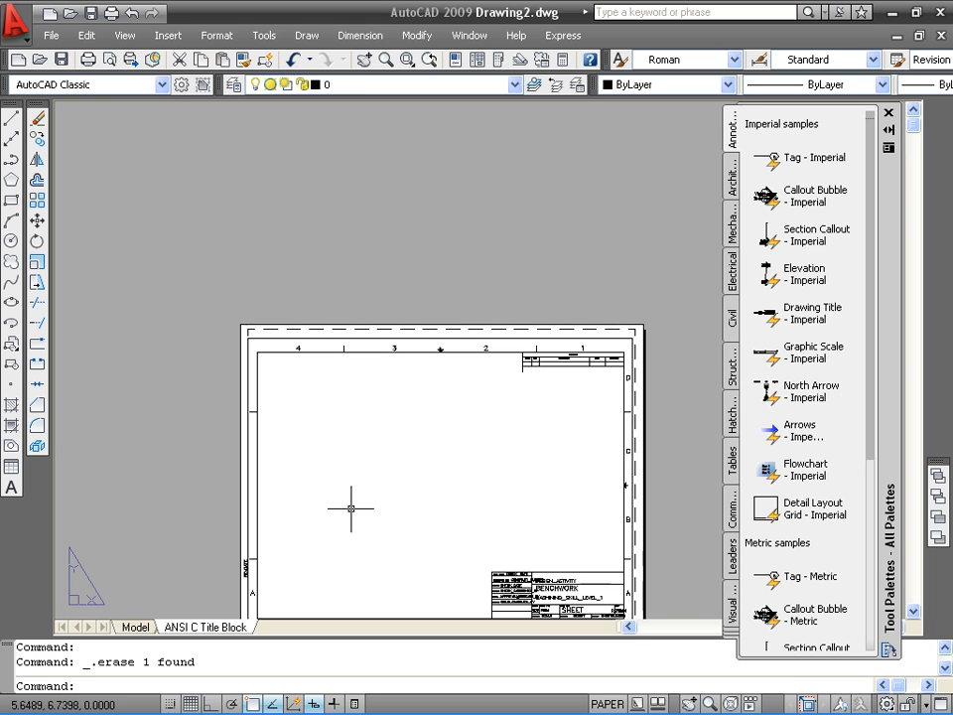
pyautogui.moveTo(352, 504); pyautogui.dragTo(349, 407, button='middle')
pyautogui.scroll(2, 206, 484)
pyautogui.scroll(-2, 204, 504)
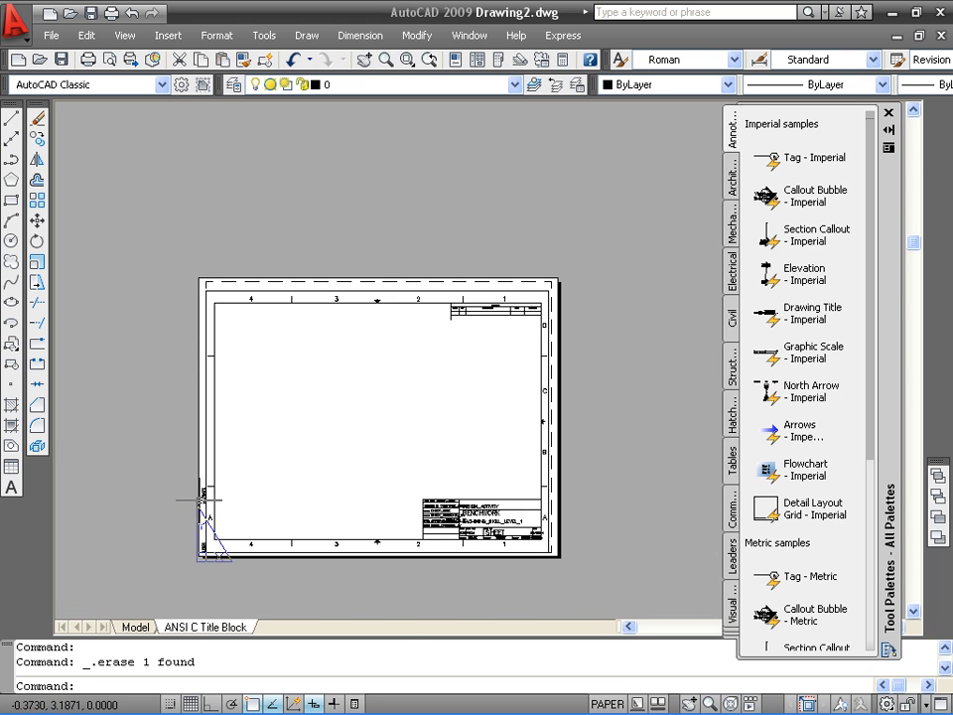
pyautogui.scroll(3, 207, 505)
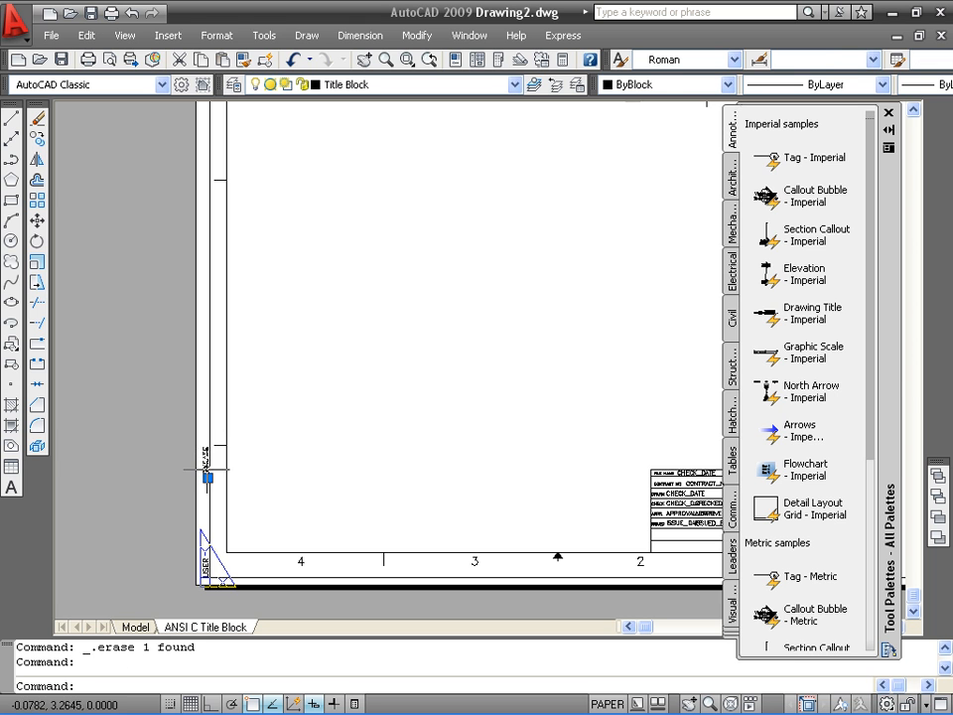
# - Examine the revisions table in the sheet's upper right corner, including its column headings
pyautogui.scroll(-2, 394, 445)
pyautogui.moveTo(464, 379); pyautogui.dragTo(259, 388, button='middle')
pyautogui.scroll(-2, 558, 146)
pyautogui.scroll(5, 557, 149)
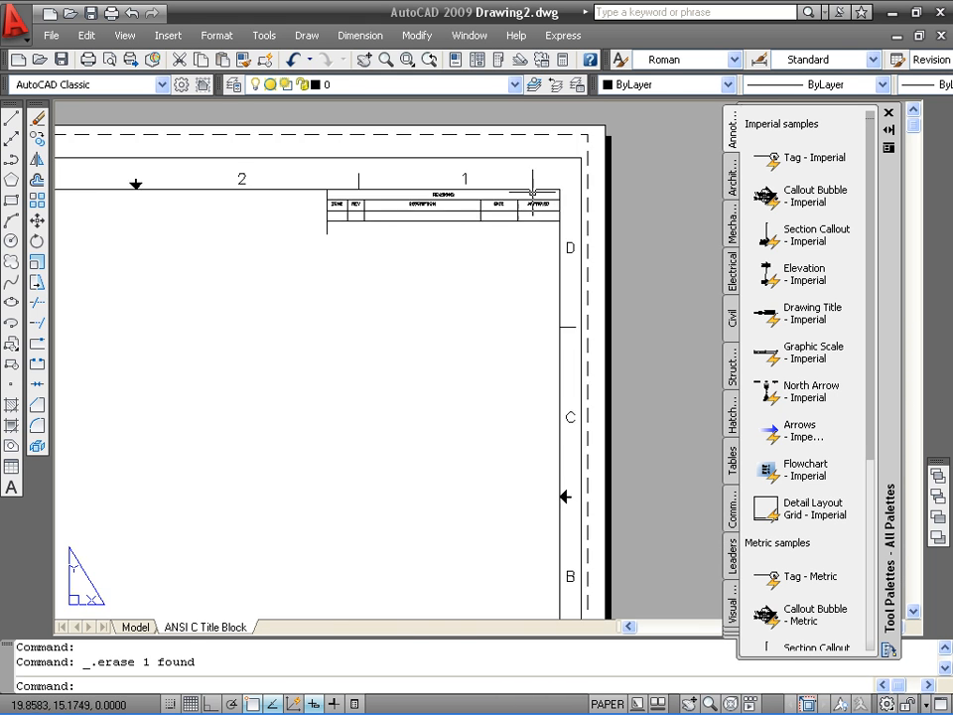
pyautogui.scroll(-2, 352, 252)
pyautogui.scroll(1, 339, 178)
pyautogui.scroll(2, 339, 179)
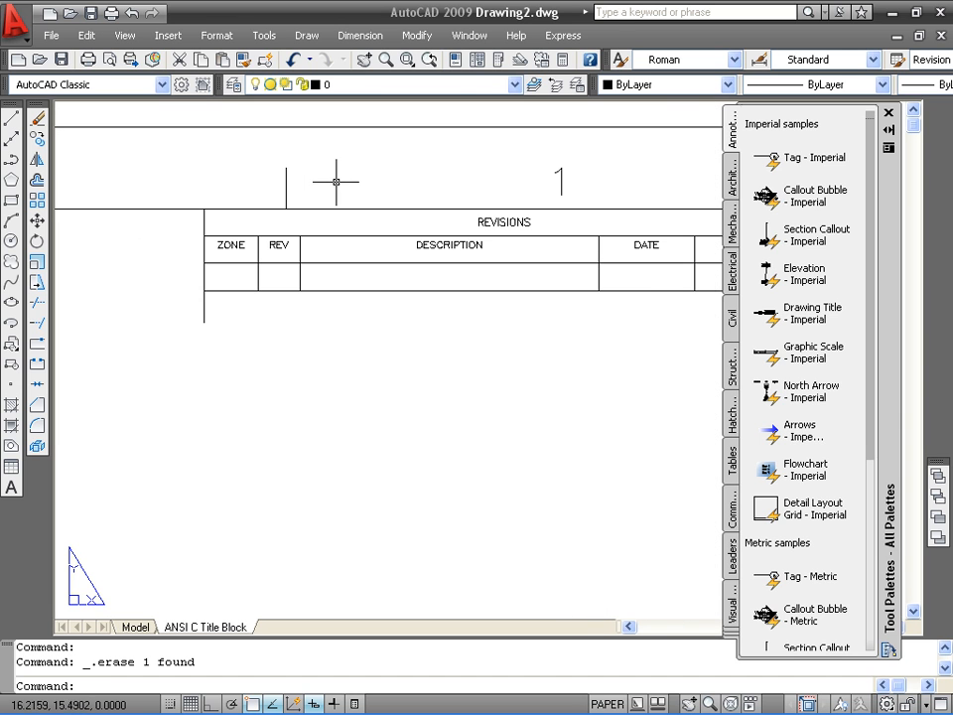
# - Inspect the ZONE and REV columns of the revisions table up close, followed by the remaining markings on the whole sheet
pyautogui.press('Escape')
pyautogui.click(245, 245)
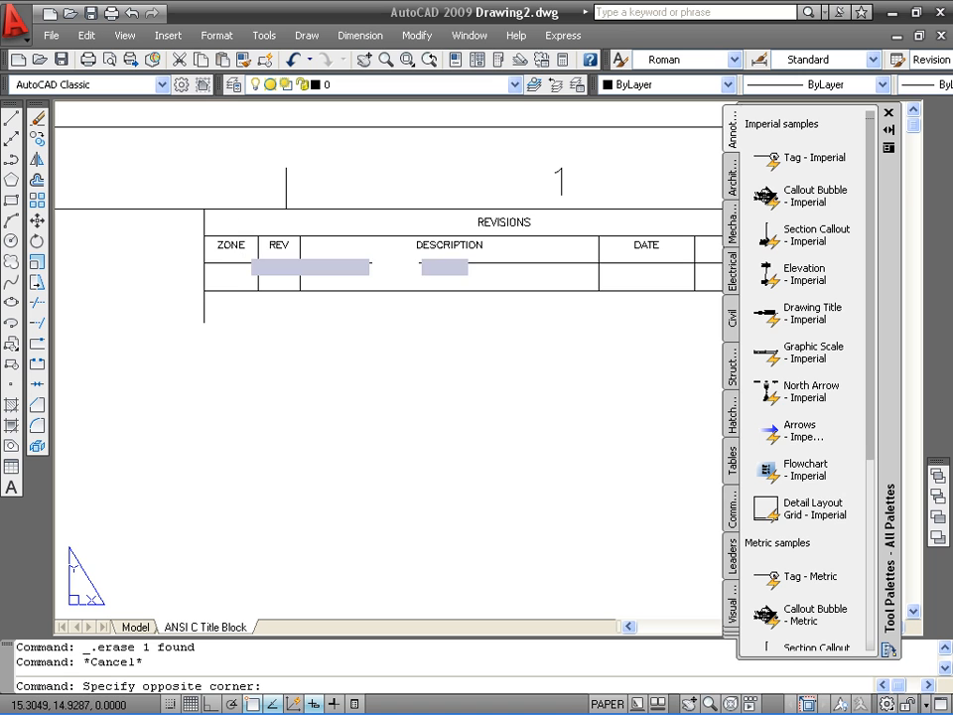
pyautogui.press('Escape')
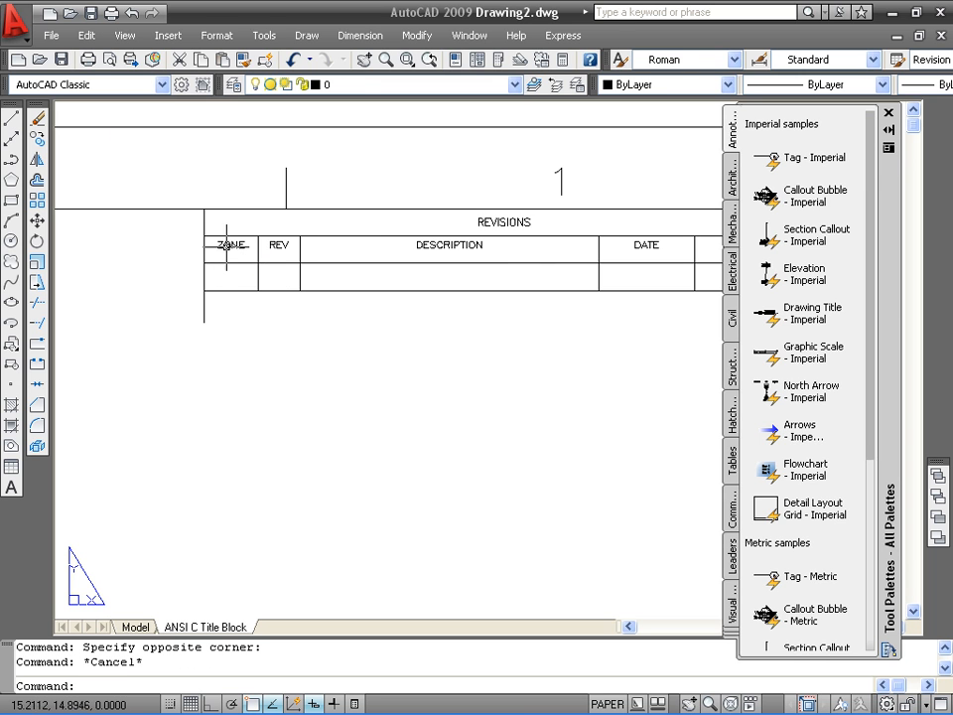
pyautogui.scroll(1, 351, 512)
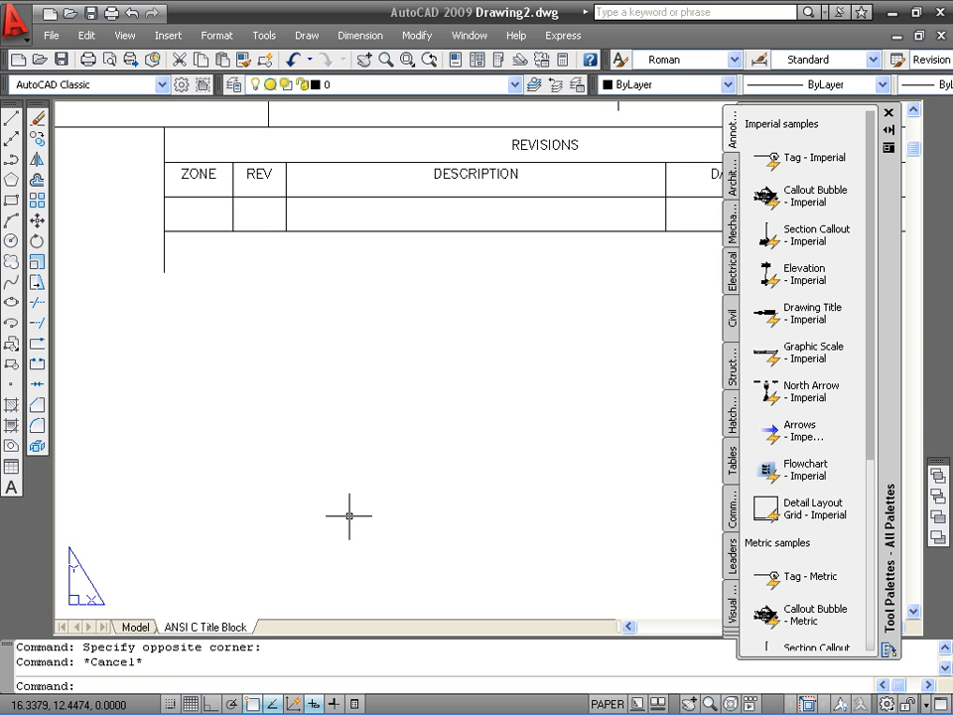
pyautogui.scroll(-2, 364, 477)
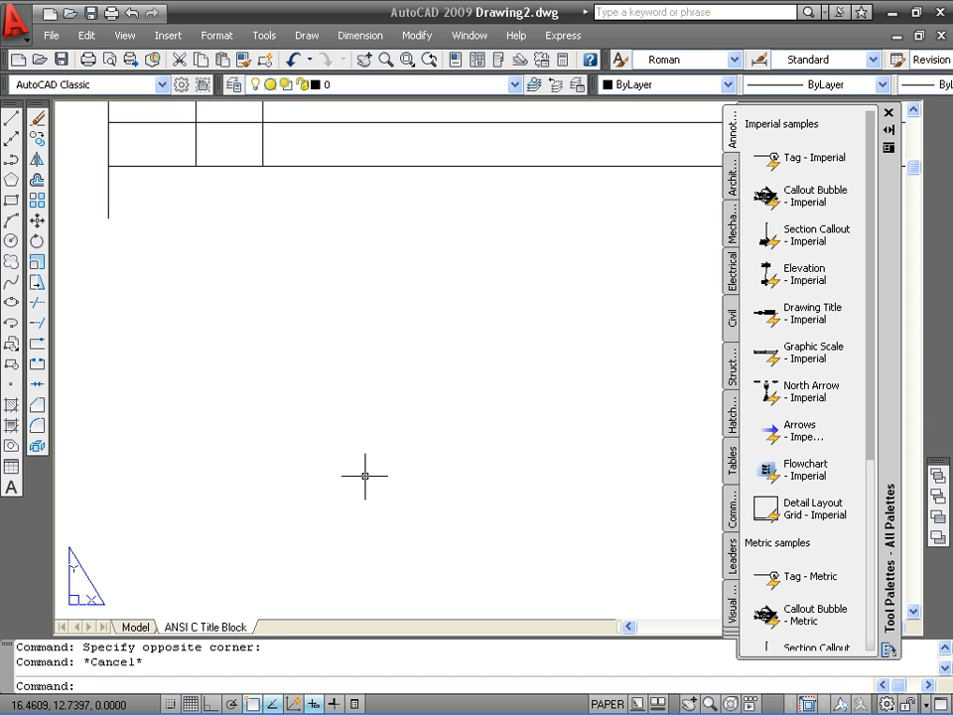
pyautogui.moveTo(364, 477); pyautogui.dragTo(400, 415, button='middle')
pyautogui.scroll(-2, 397, 479)
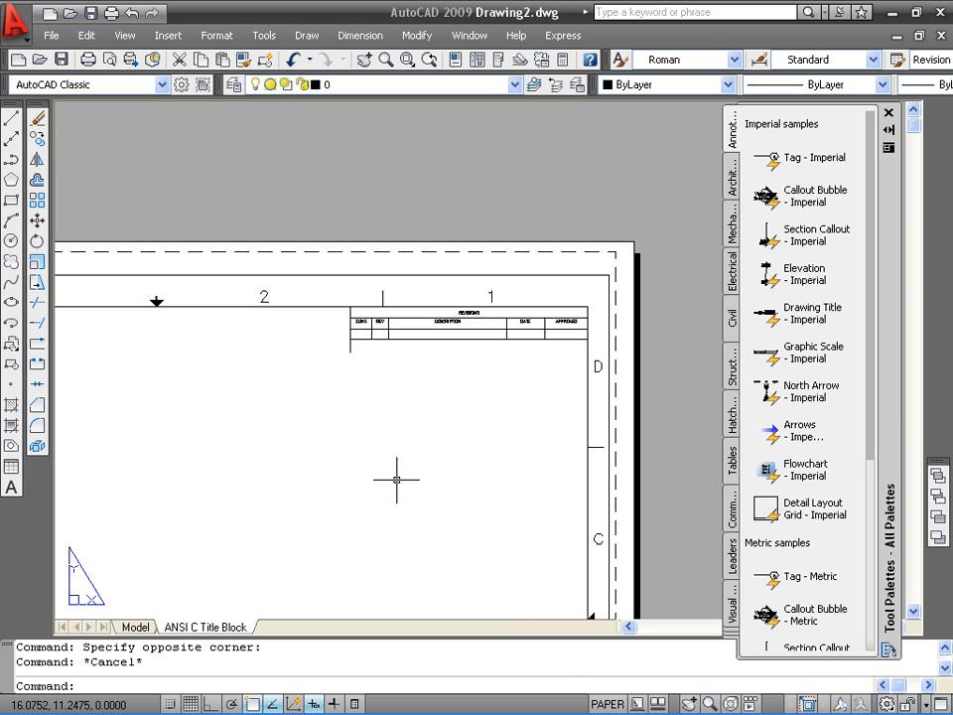
pyautogui.moveTo(392, 481); pyautogui.dragTo(526, 285, button='middle')
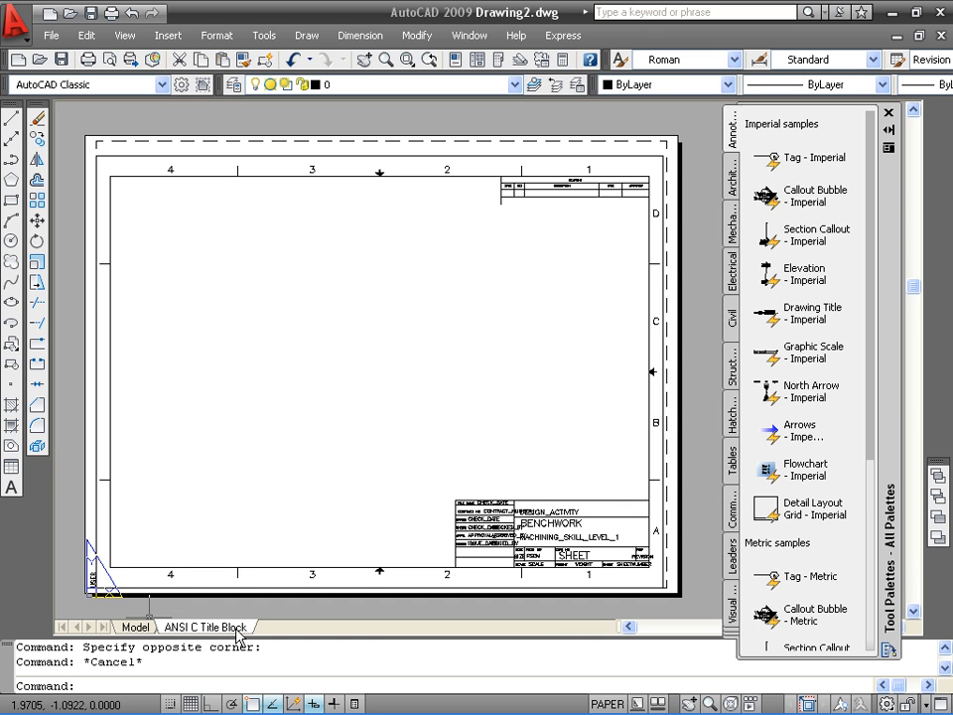
# - Switch from the ANSI C Title Block layout to model space and turn on both snap and grid display
pyautogui.moveTo(141, 633)
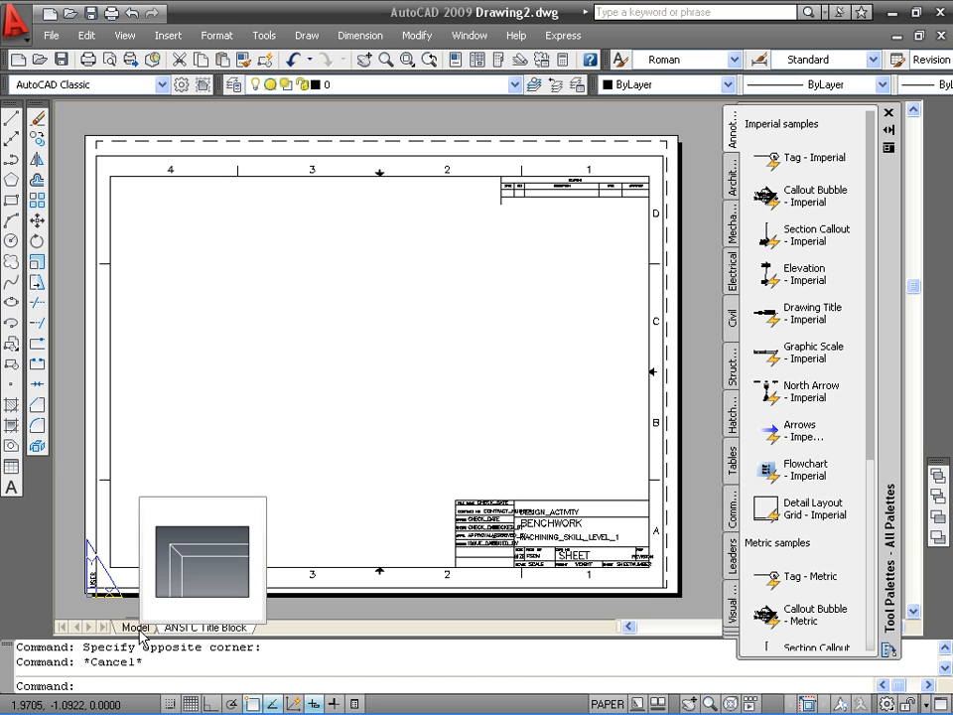
pyautogui.click(139, 630)
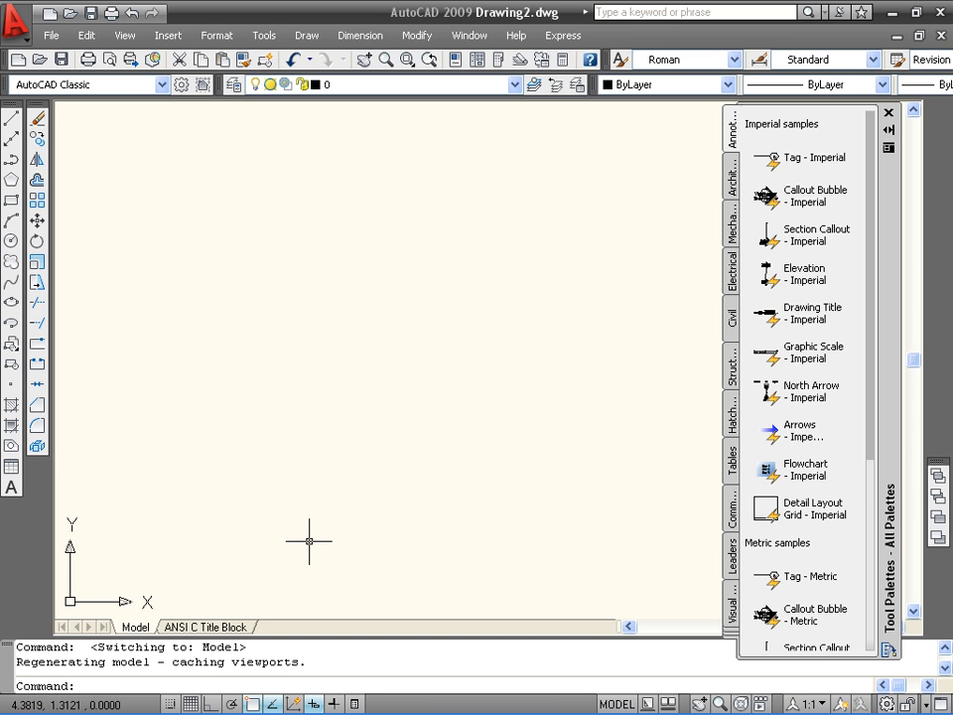
pyautogui.click(171, 704)
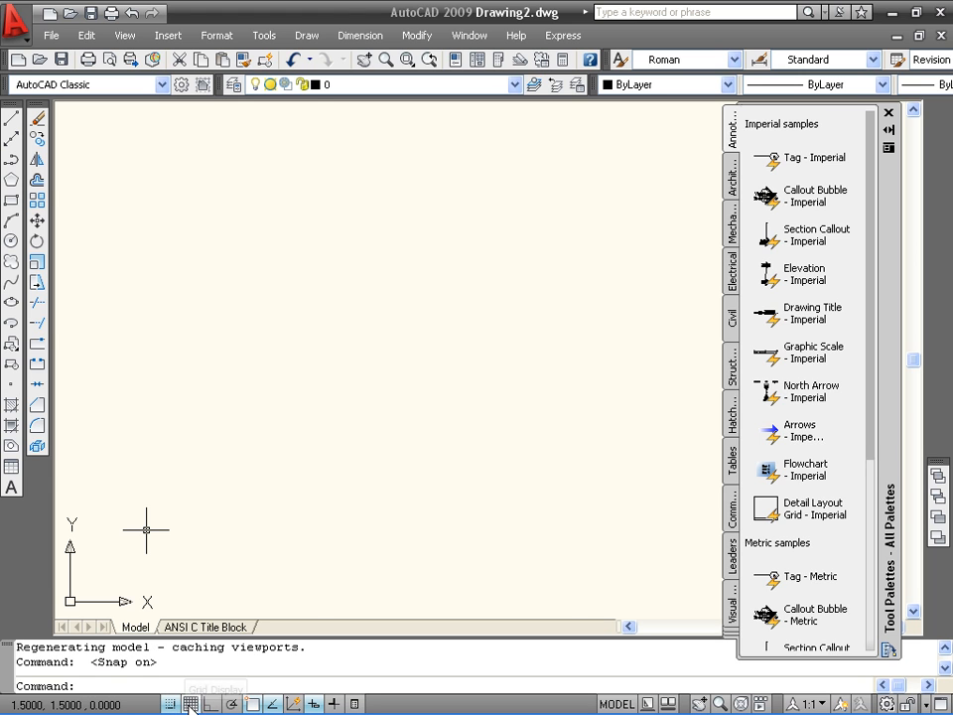
pyautogui.click(189, 704)
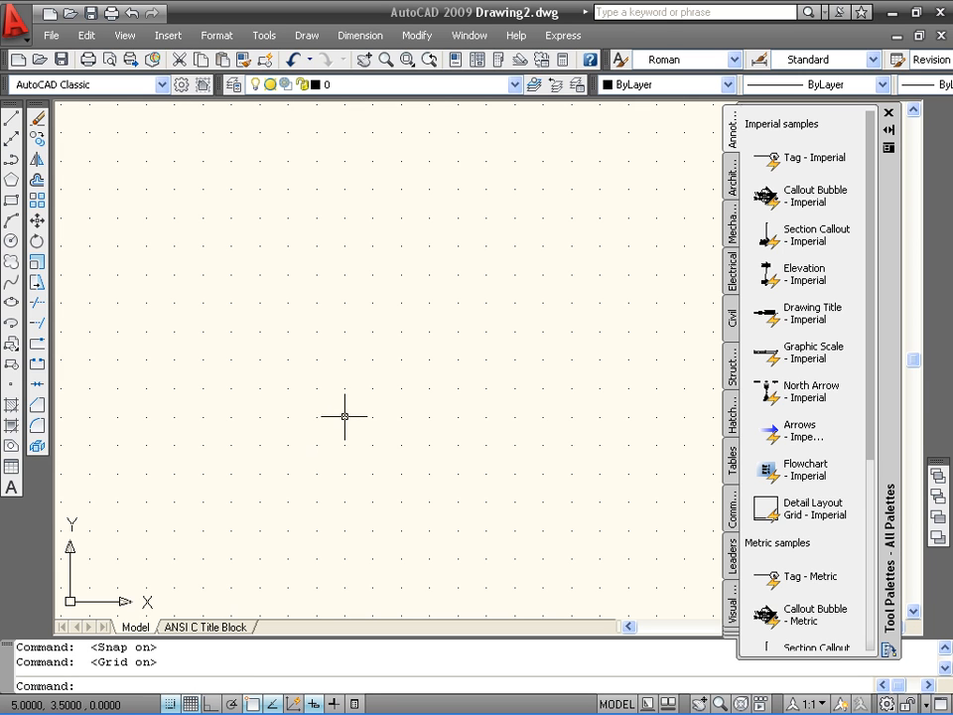
# - Set the snap spacing to 0.1 in both X and Y in the drafting settings
pyautogui.rightClick(171, 704)
pyautogui.moveTo(191, 692)
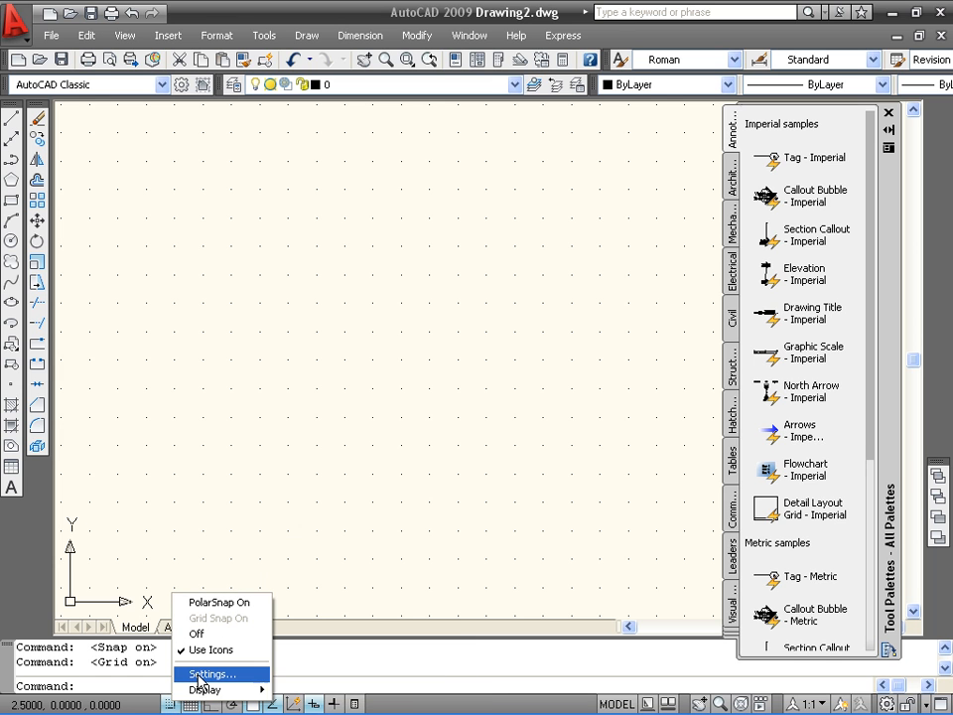
pyautogui.click(200, 676)
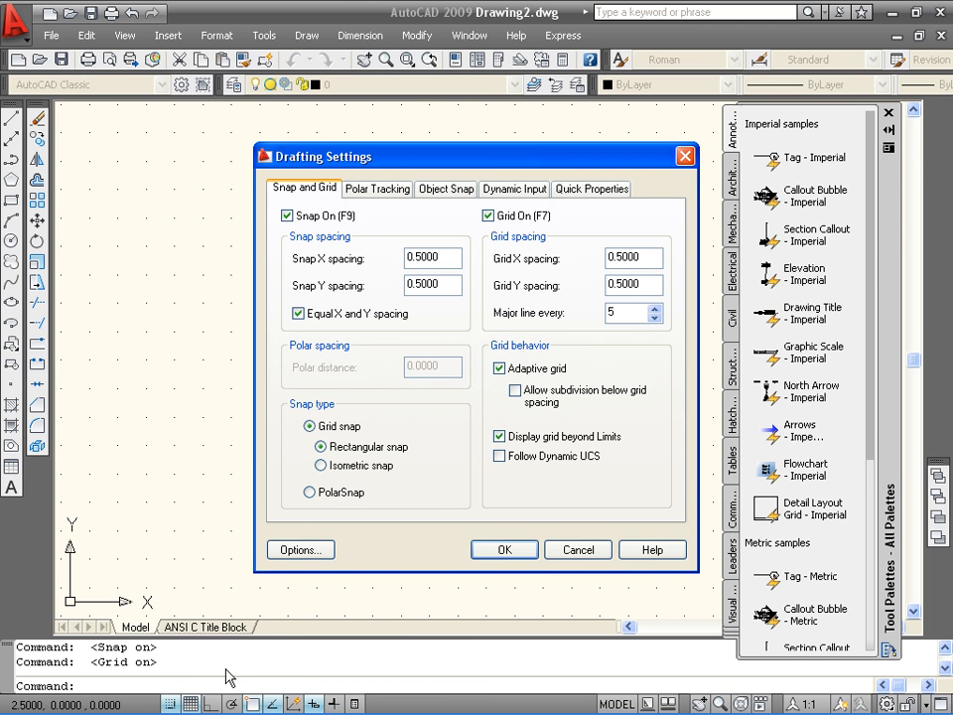
pyautogui.click(419, 257)
pyautogui.press('Delete')
pyautogui.write('1')
pyautogui.click(416, 285)
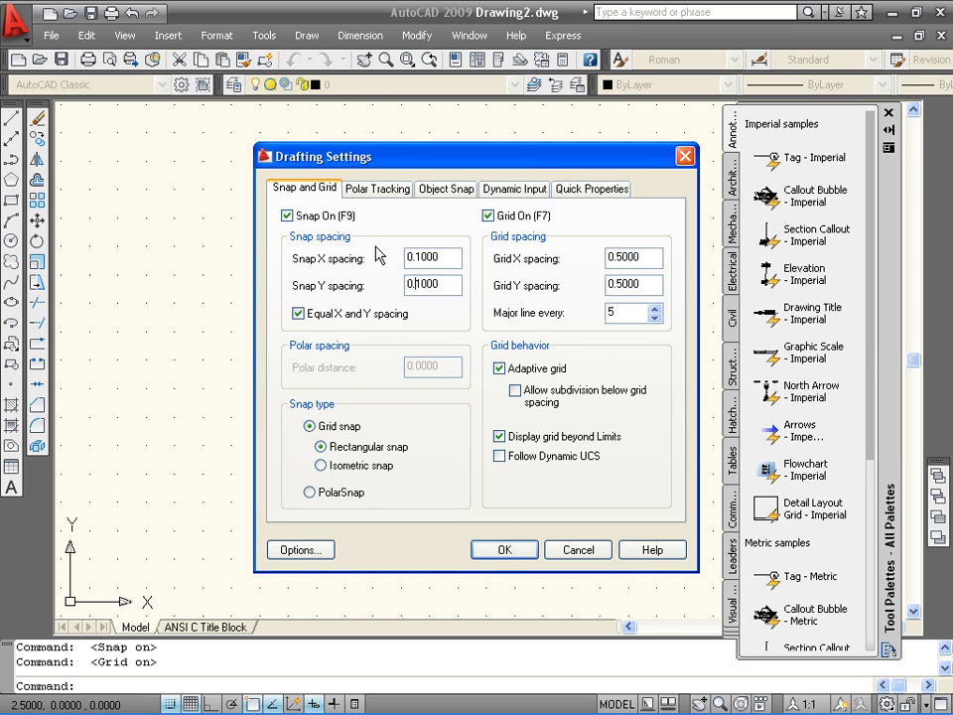
pyautogui.click(505, 550)
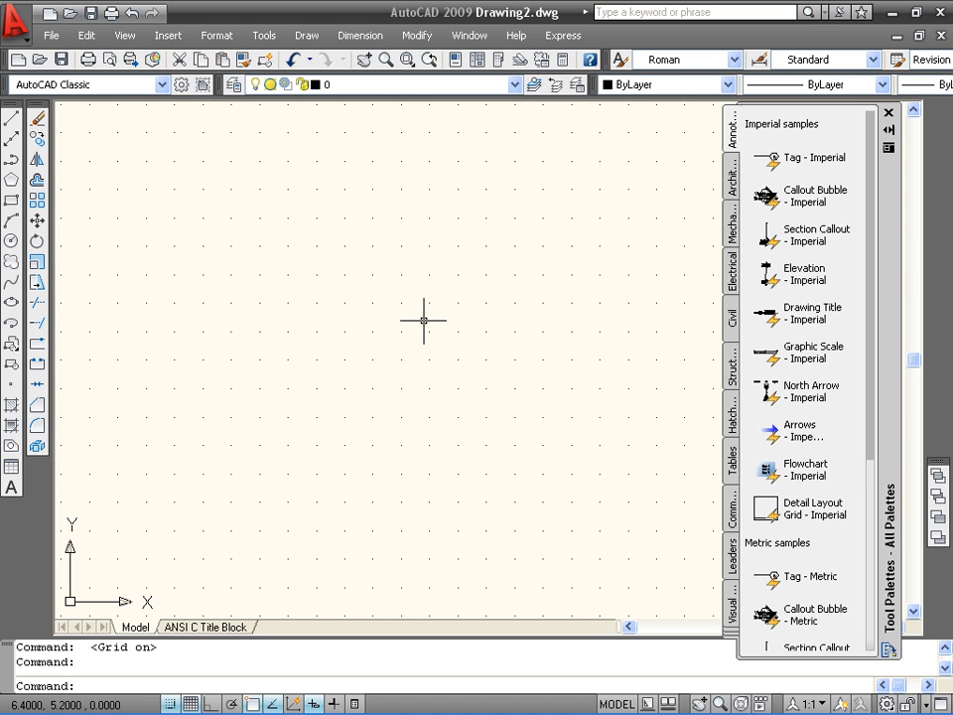
# - Check the model space limits with the LIMITS command, leaving the upper right corner unset
pyautogui.write('L')
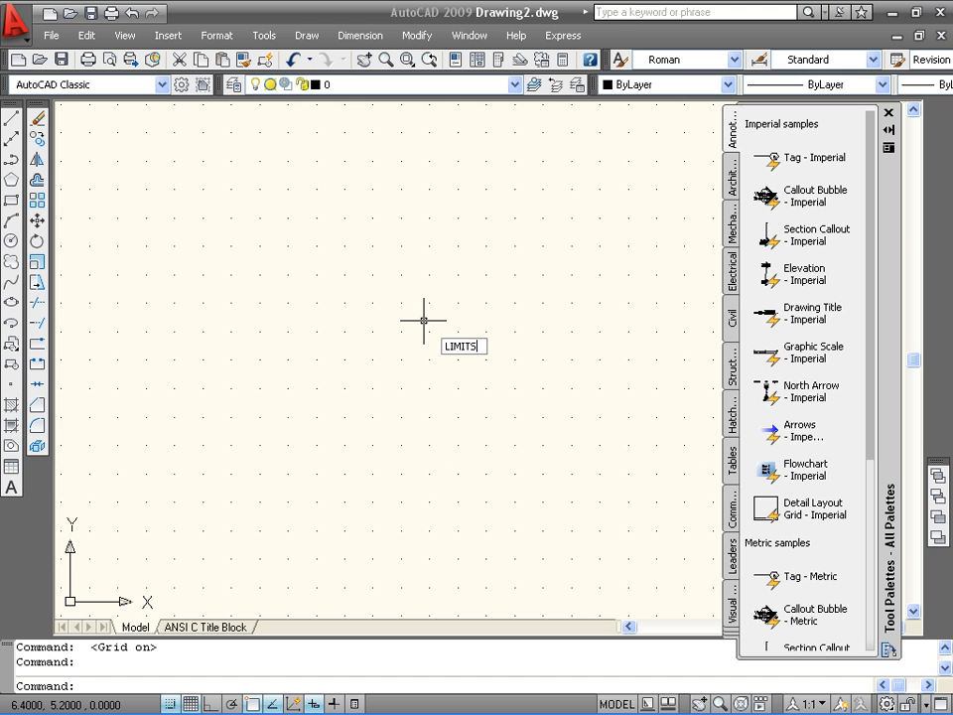
pyautogui.write('IMITS')
pyautogui.press('Return')
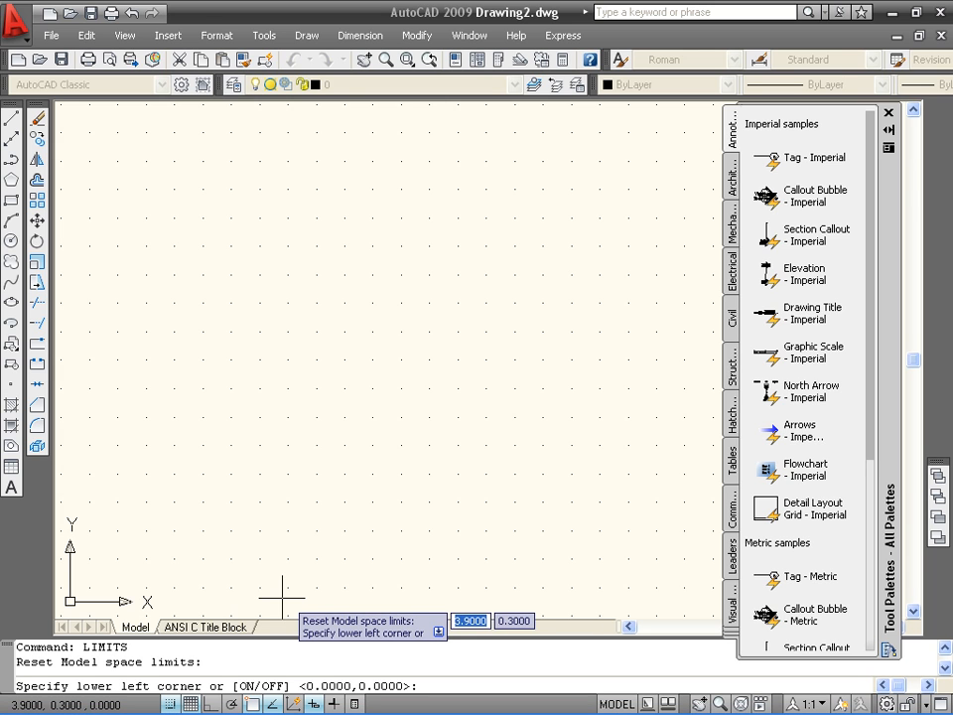
pyautogui.press('Return')
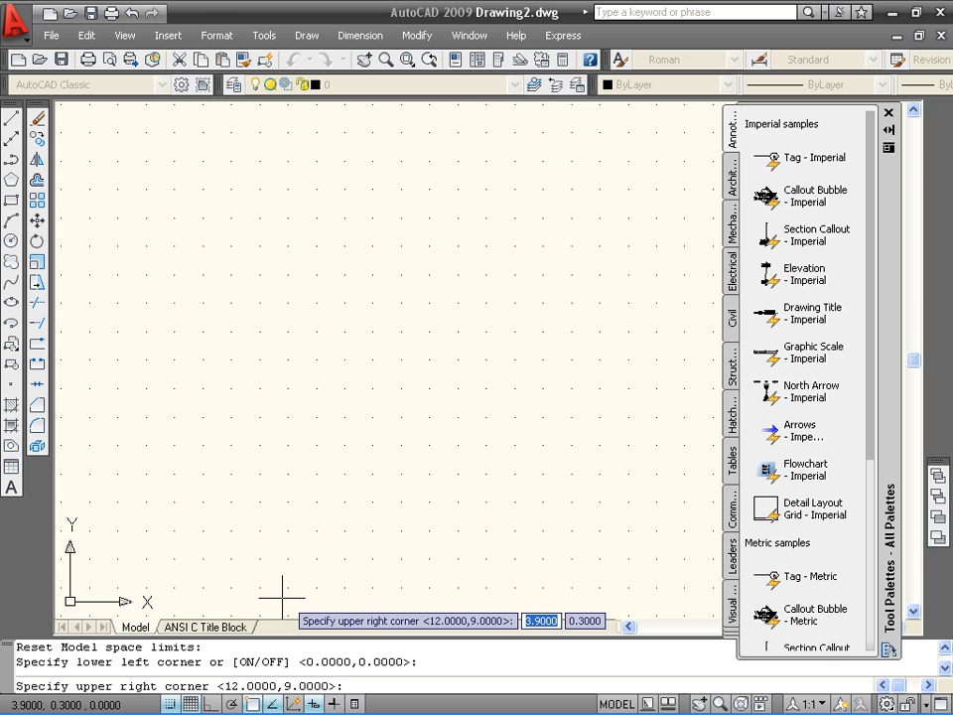
pyautogui.press('Escape')
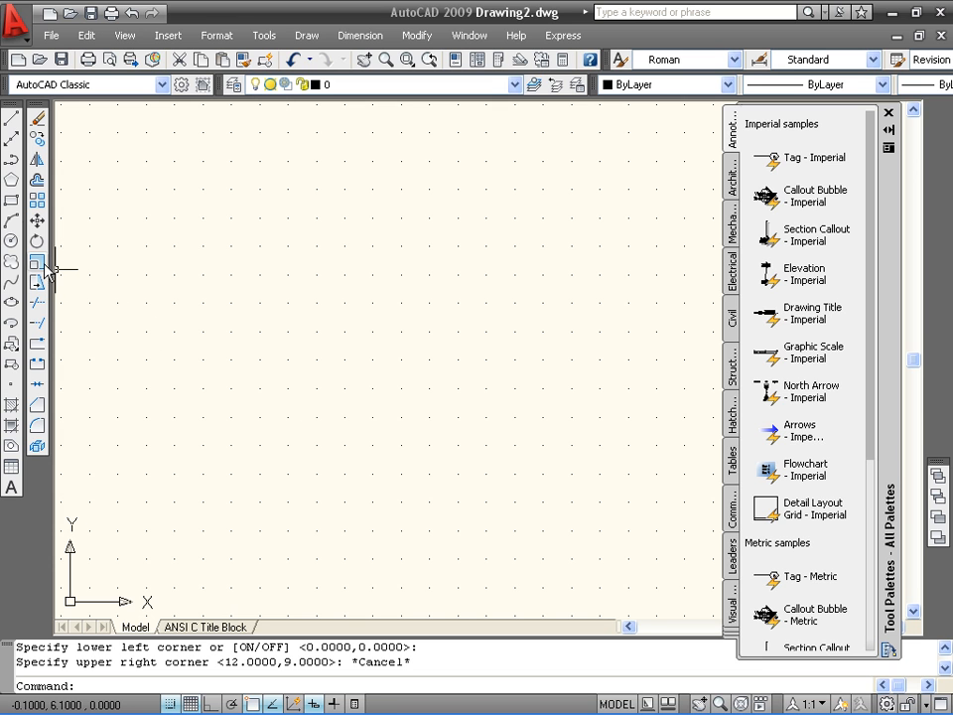
# - Draw a 3 by 2 rectangle in model space from (1.5, 7.5) to (4.5, 5.5)
pyautogui.click(12, 202)
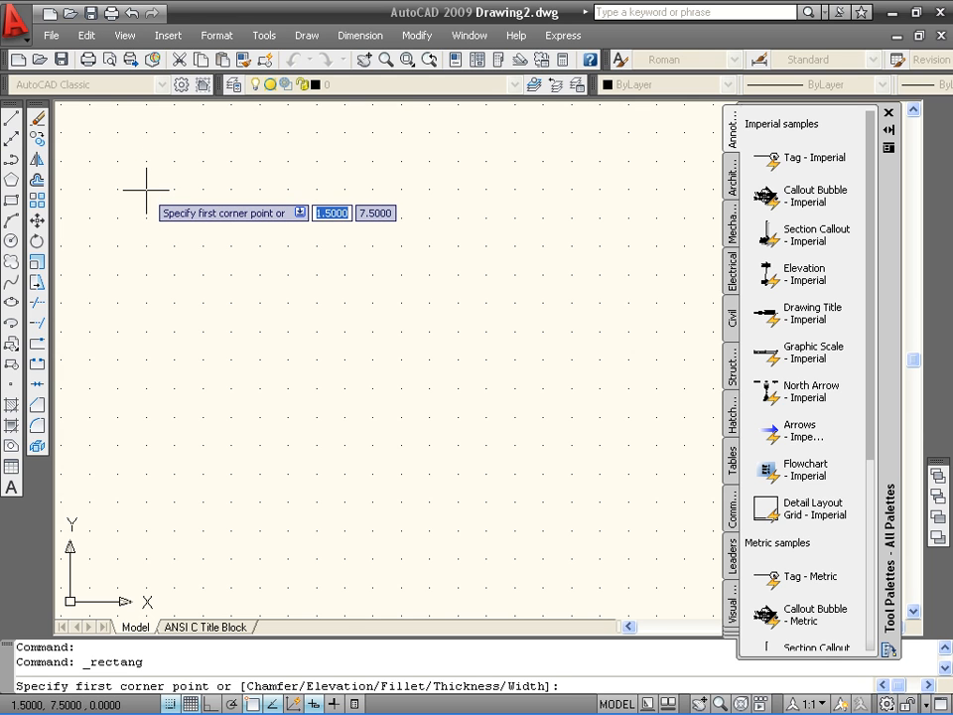
pyautogui.click(146, 188)
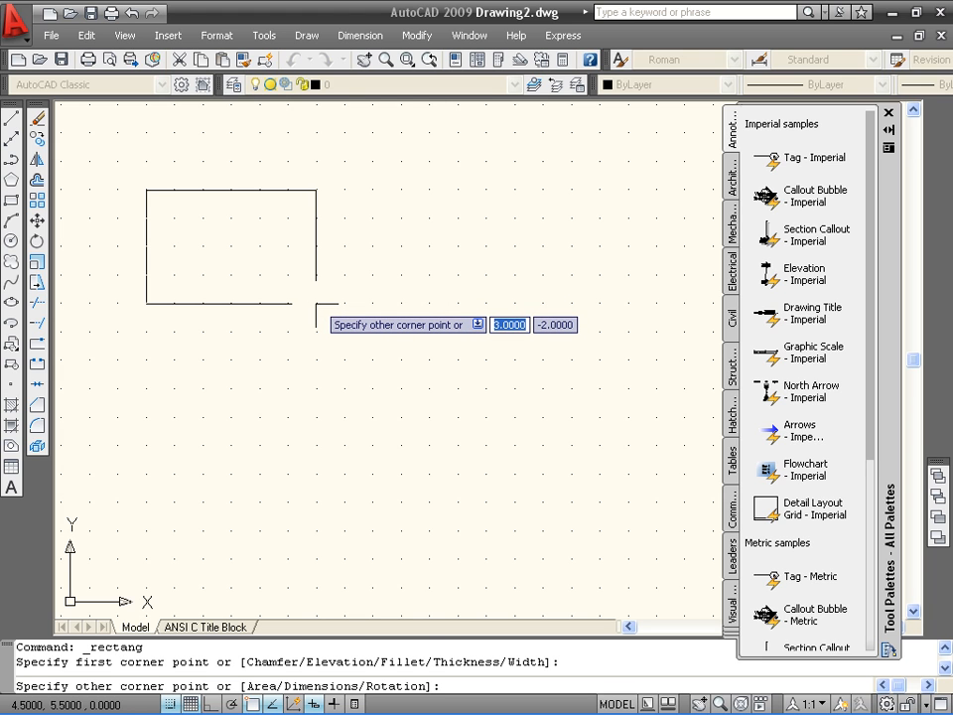
pyautogui.click(317, 304)
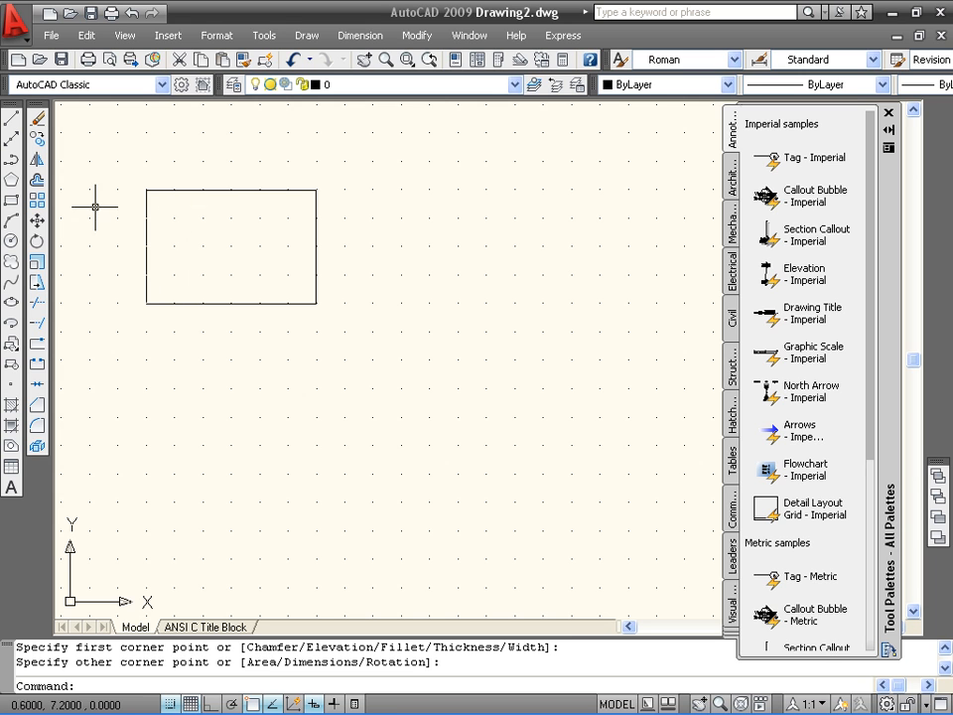
# - Offset the rectangle inward by 0.06
pyautogui.scroll(1, 84, 212)
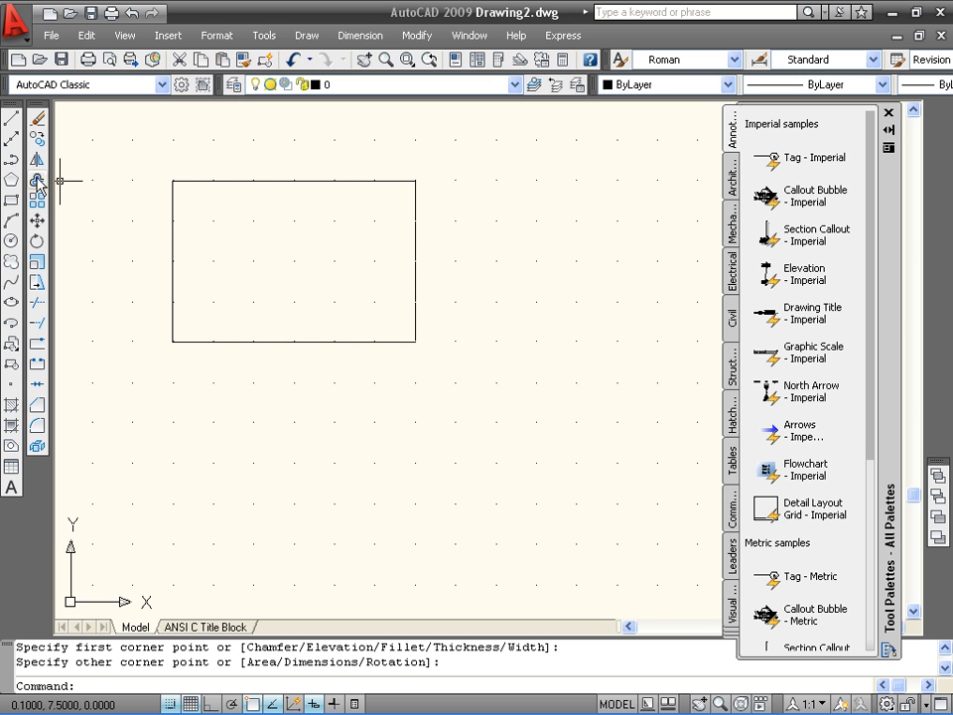
pyautogui.click(38, 181)
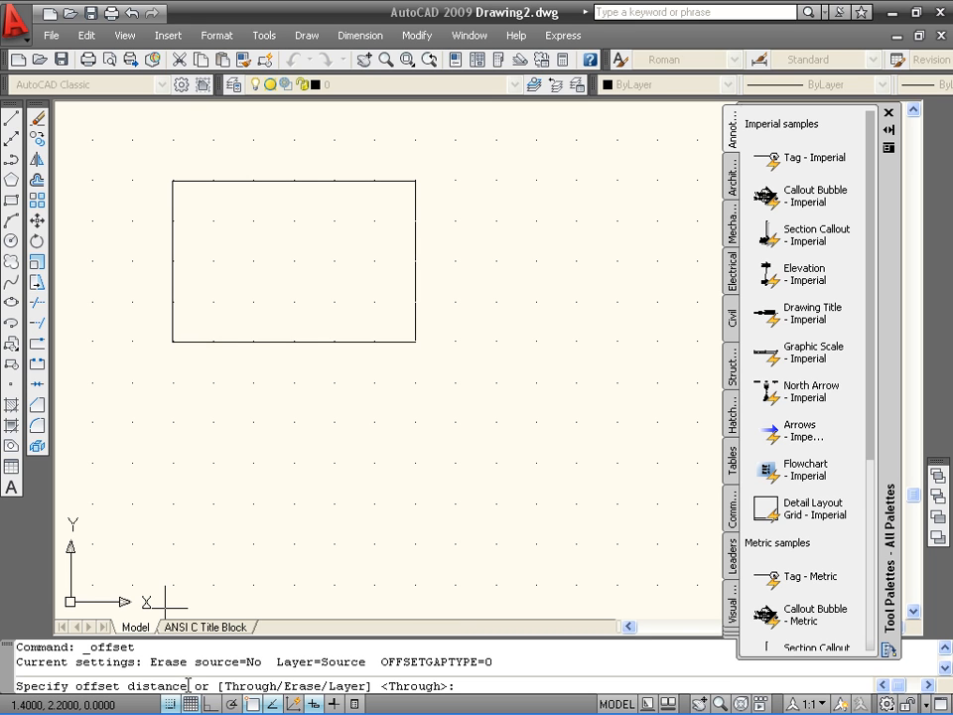
pyautogui.write('0.06')
pyautogui.press('Return')
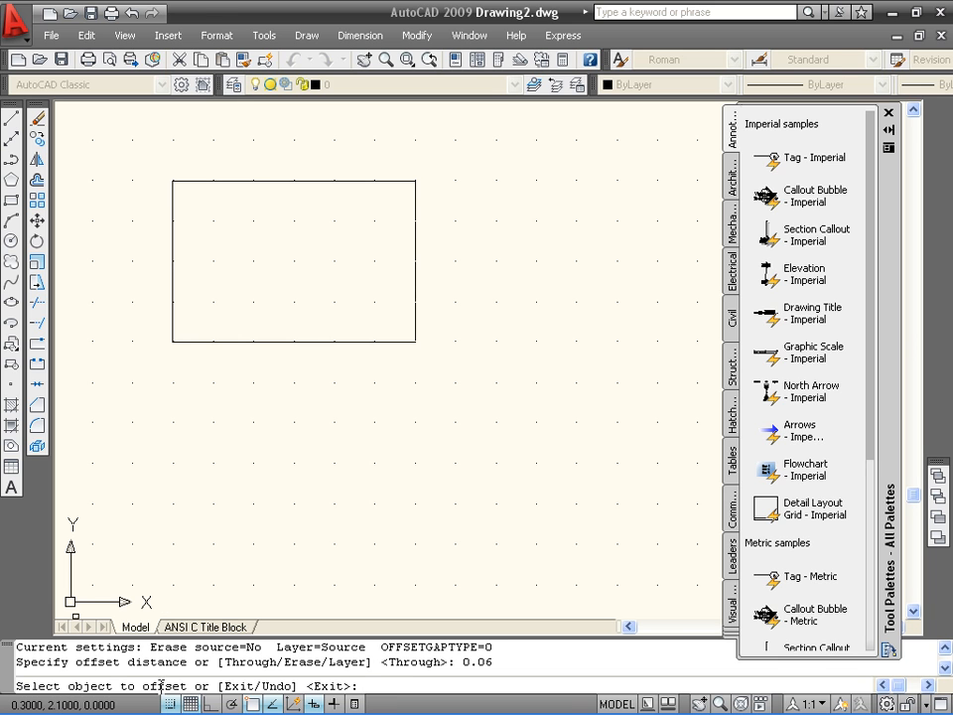
pyautogui.click(171, 253)
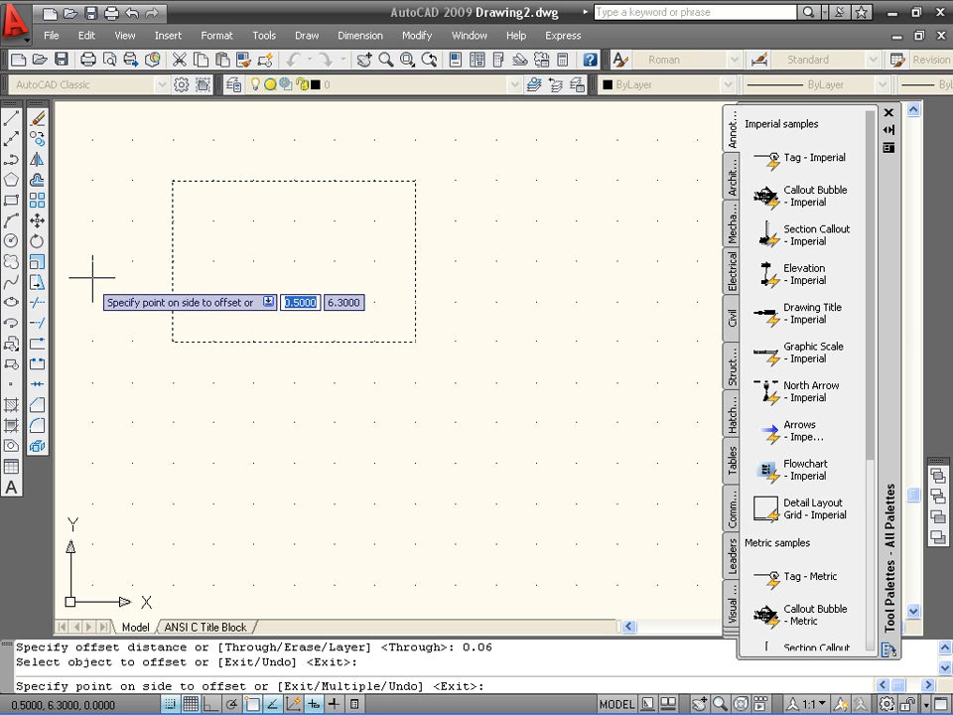
pyautogui.click(213, 261)
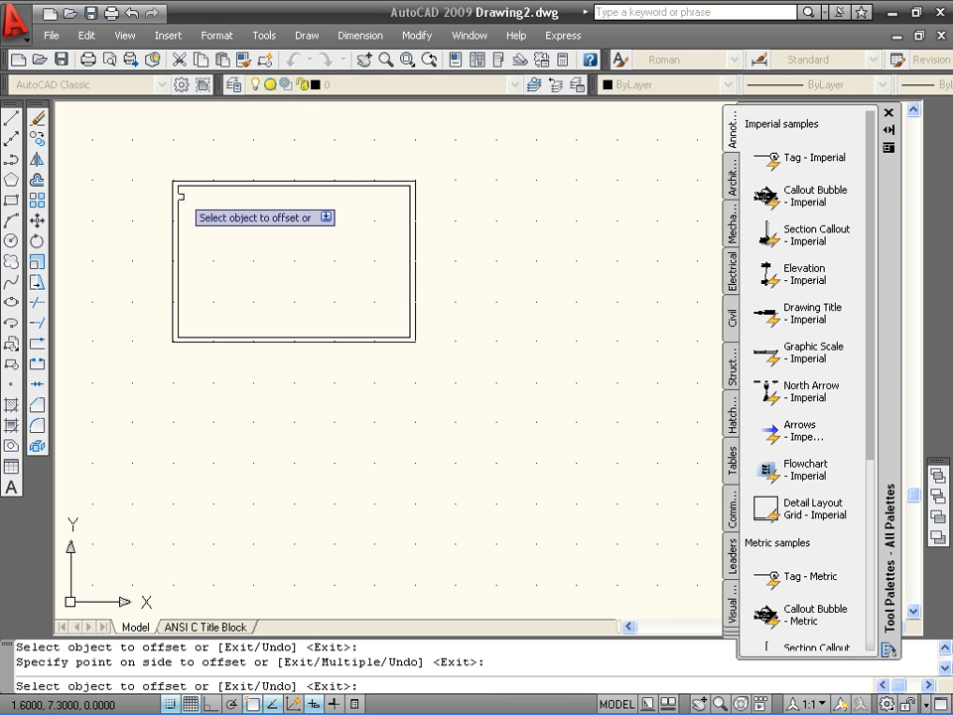
# - Try to draw a line 0.75 long starting at (1.5, 6) on the outer rectangle's left edge
pyautogui.scroll(2, 261, 318)
pyautogui.moveTo(259, 204)
pyautogui.mouseDown(button='middle')
pyautogui.moveTo(285, 209)
pyautogui.moveTo(313, 241)
pyautogui.mouseUp(button='middle')
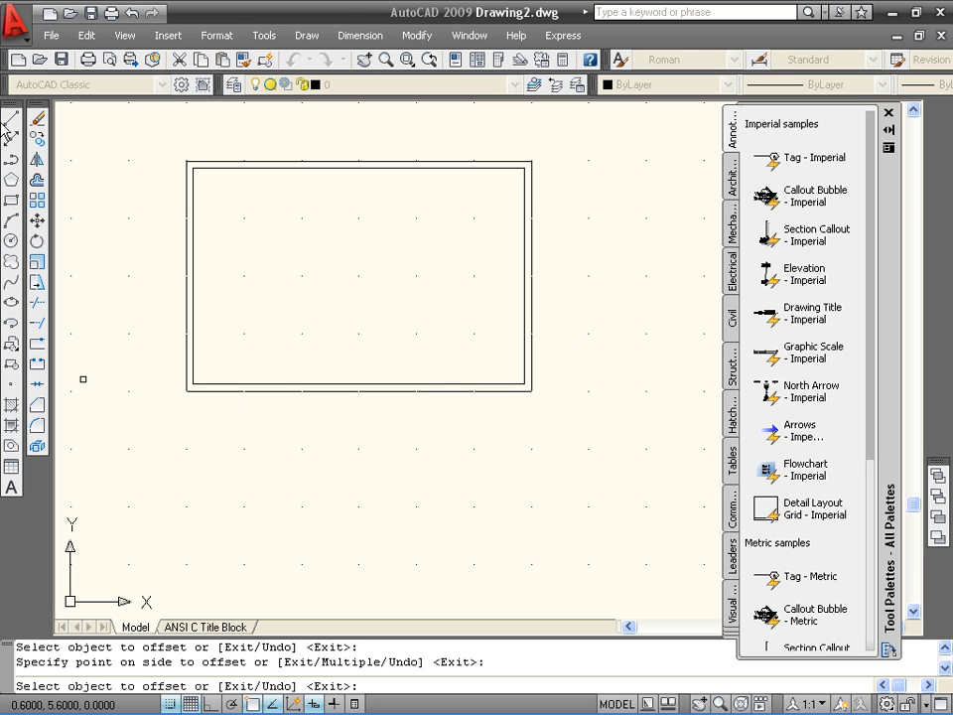
pyautogui.click(12, 123)
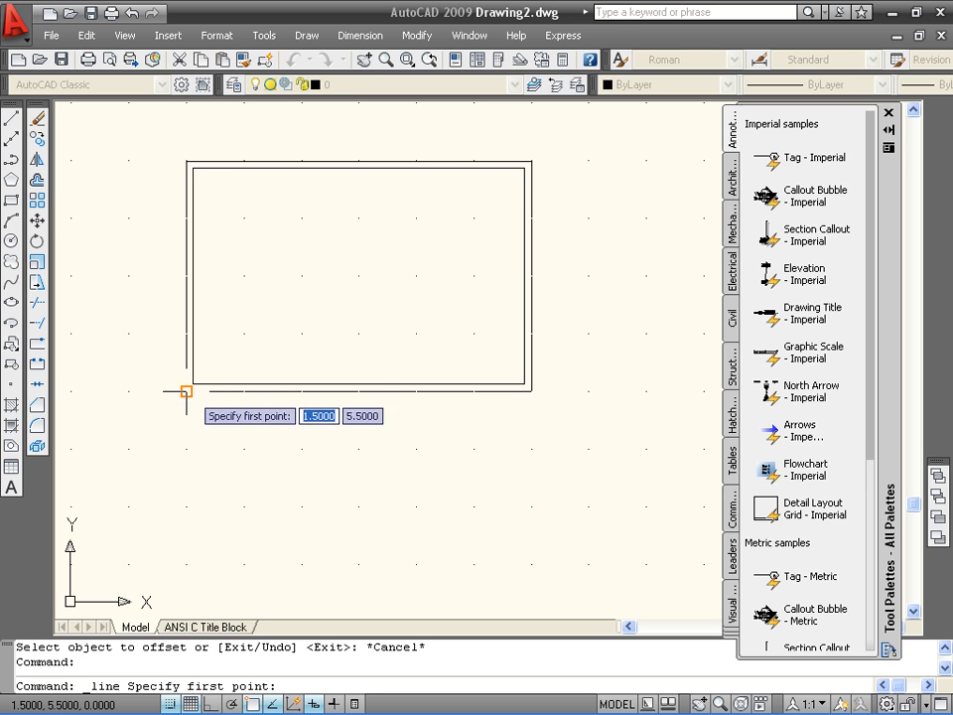
pyautogui.click(186, 333)
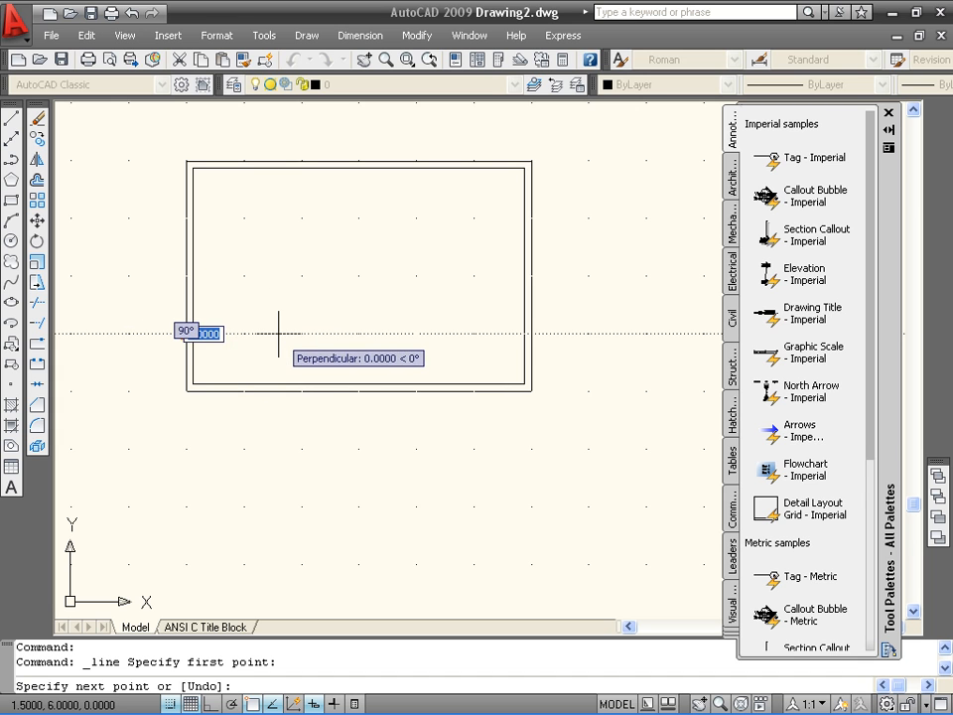
pyautogui.write('0.75')
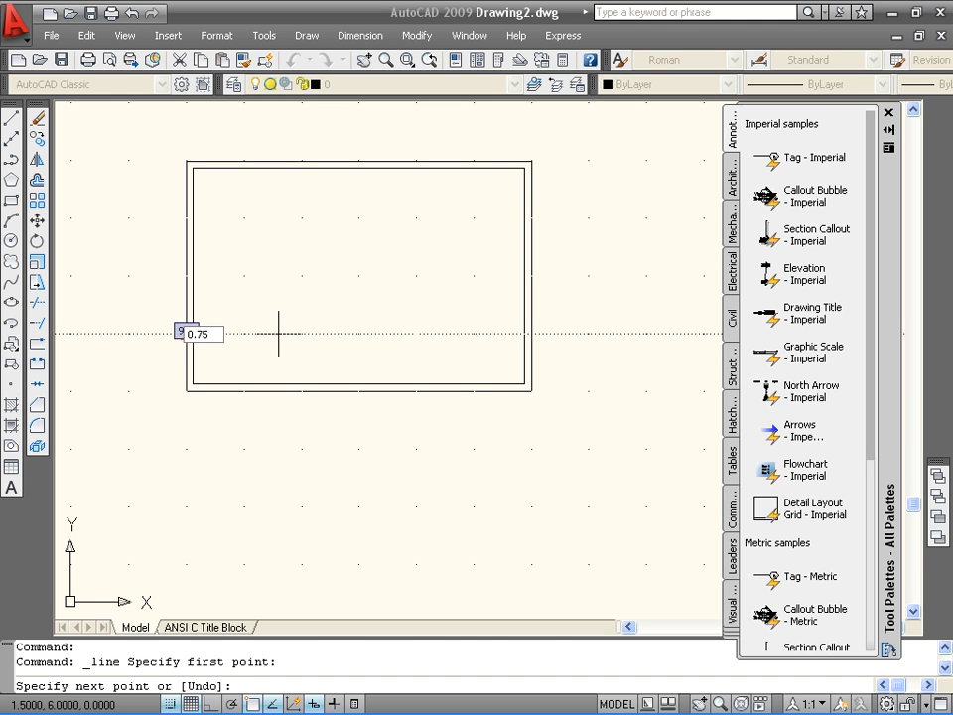
pyautogui.press('Return')
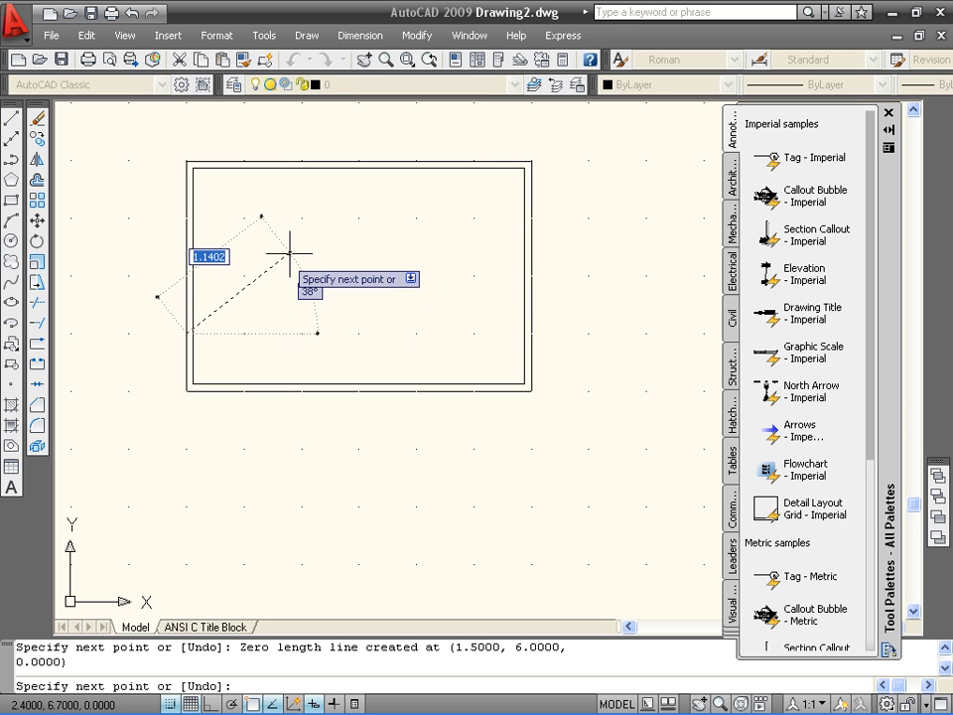
pyautogui.press('Escape')
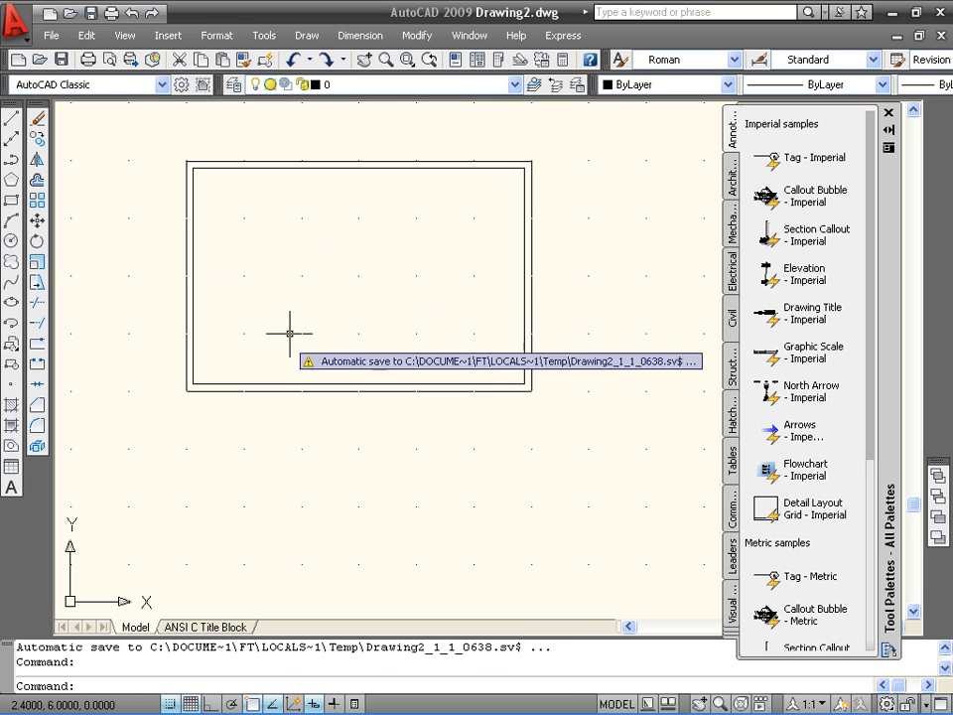
# - Draw a line 0.75 long to the right, starting at (1.5, 6) on the outer rectangle's left edge
pyautogui.click(10, 120)
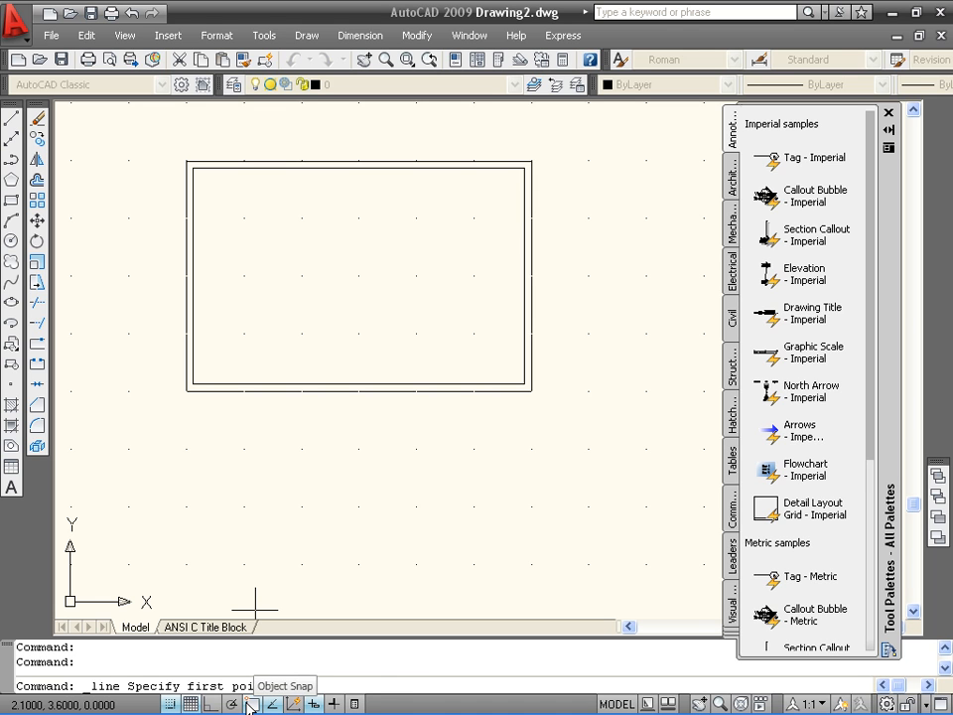
pyautogui.click(314, 703)
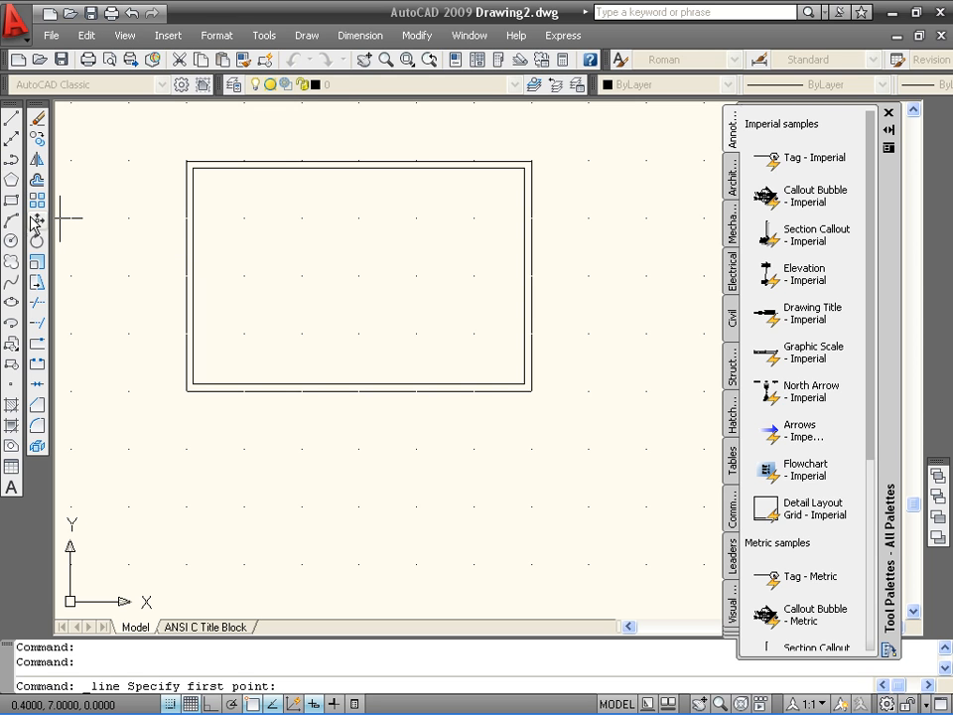
pyautogui.click(12, 118)
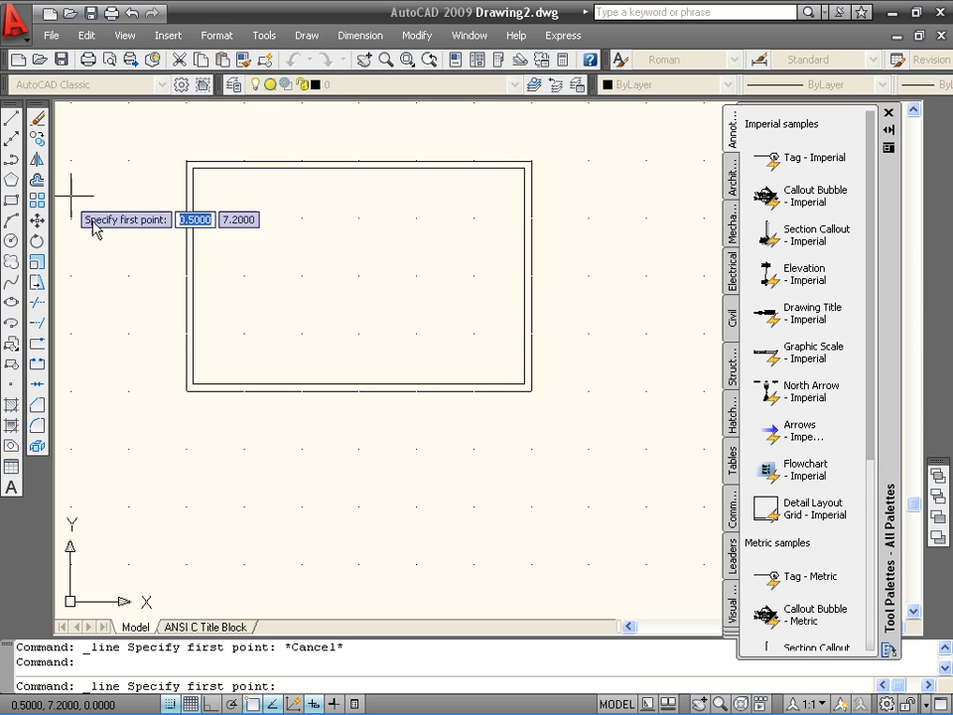
pyautogui.click(185, 334)
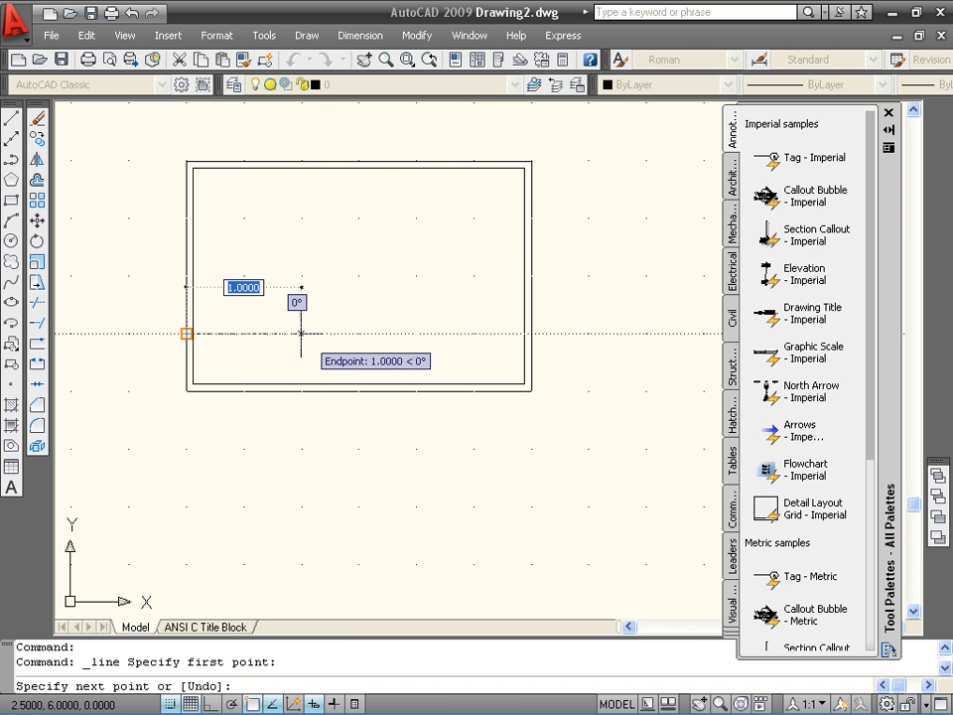
pyautogui.write('0.7')
pyautogui.write('5')
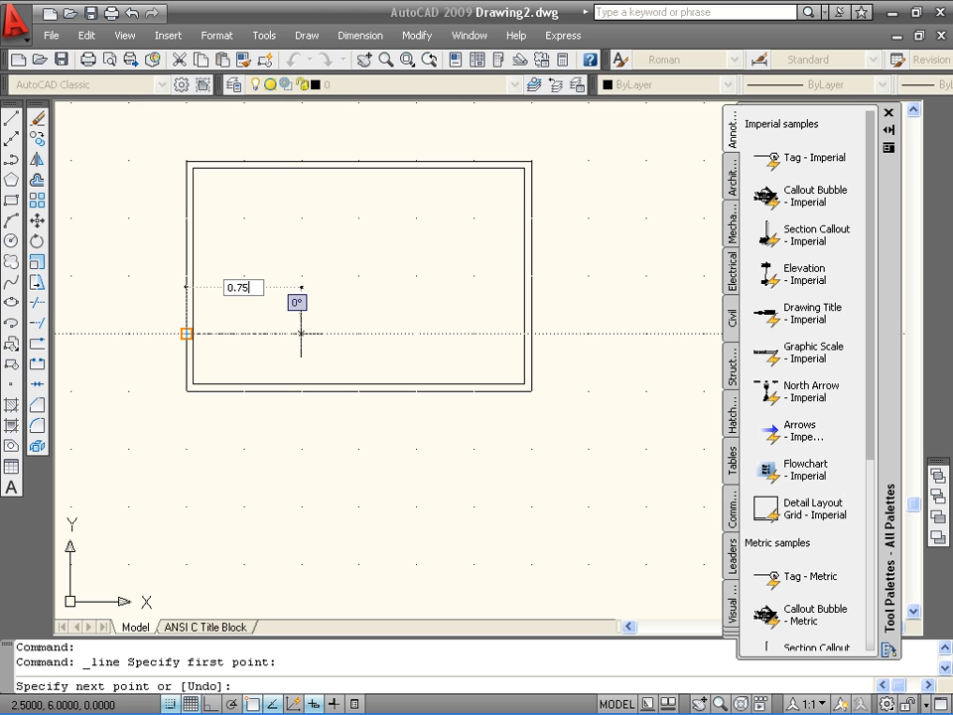
pyautogui.press('Return')
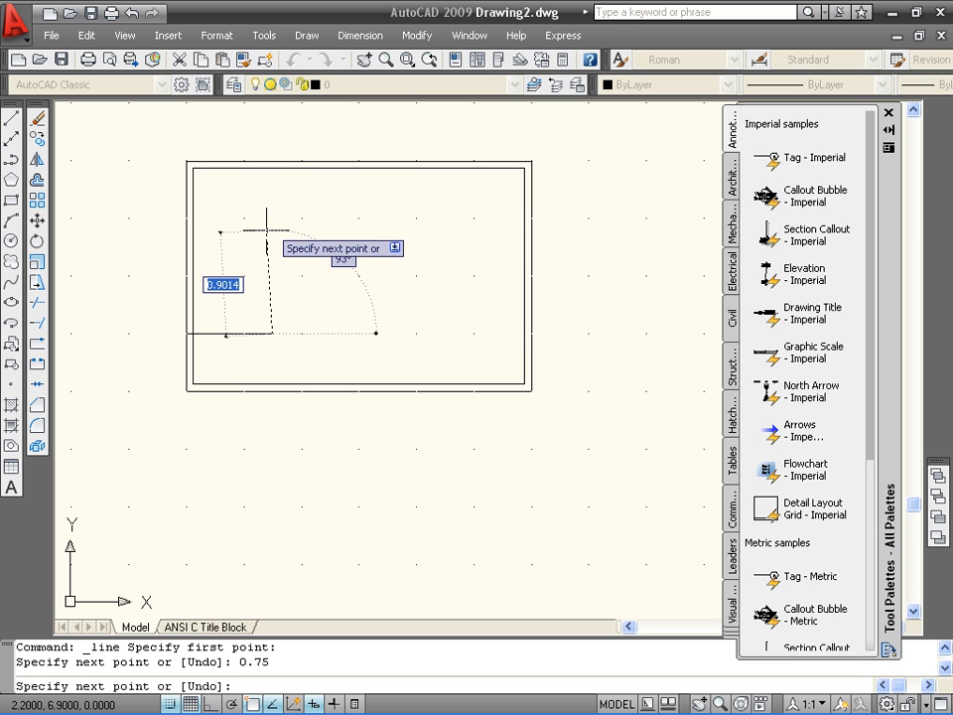
# - With Ortho on, continue the line 0.5 straight up and 0.75 to the right
pyautogui.click(212, 705)
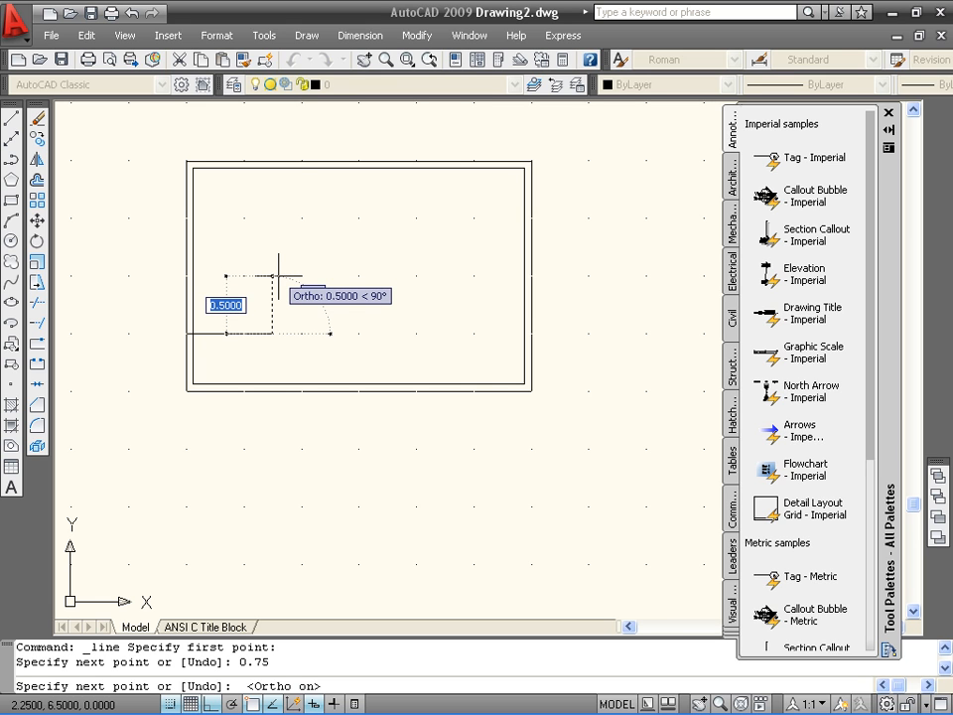
pyautogui.write('0.5')
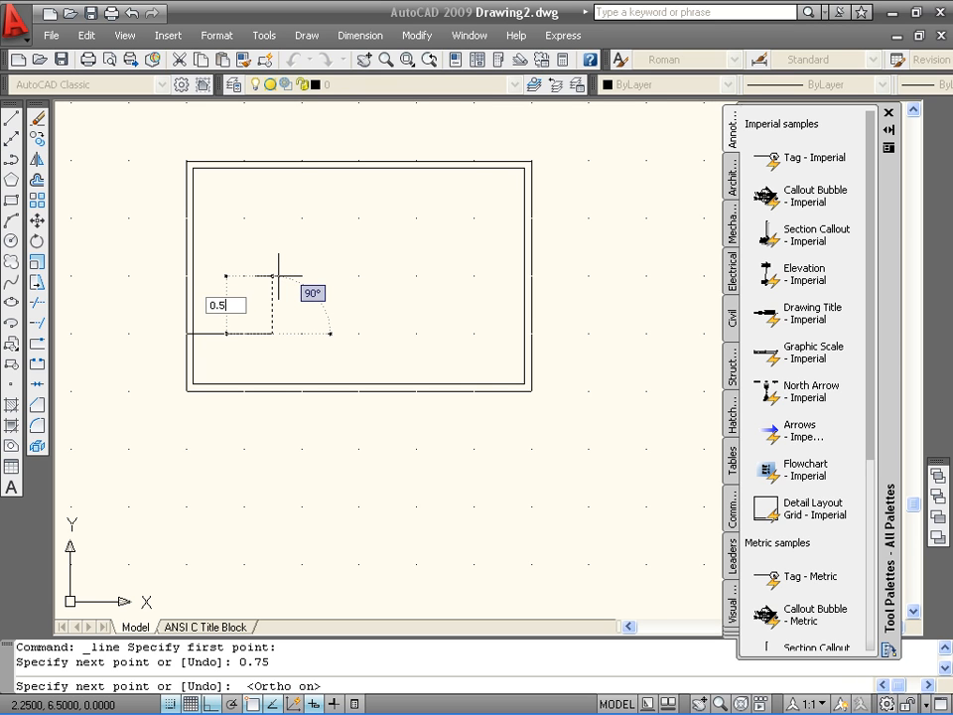
pyautogui.press('Return')
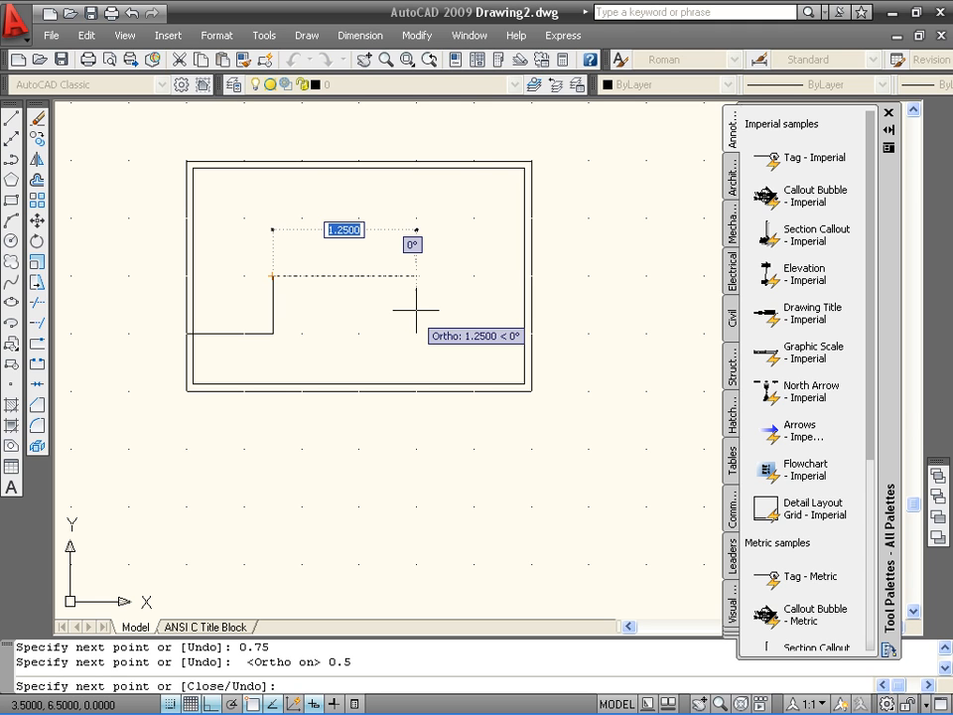
pyautogui.write('0.')
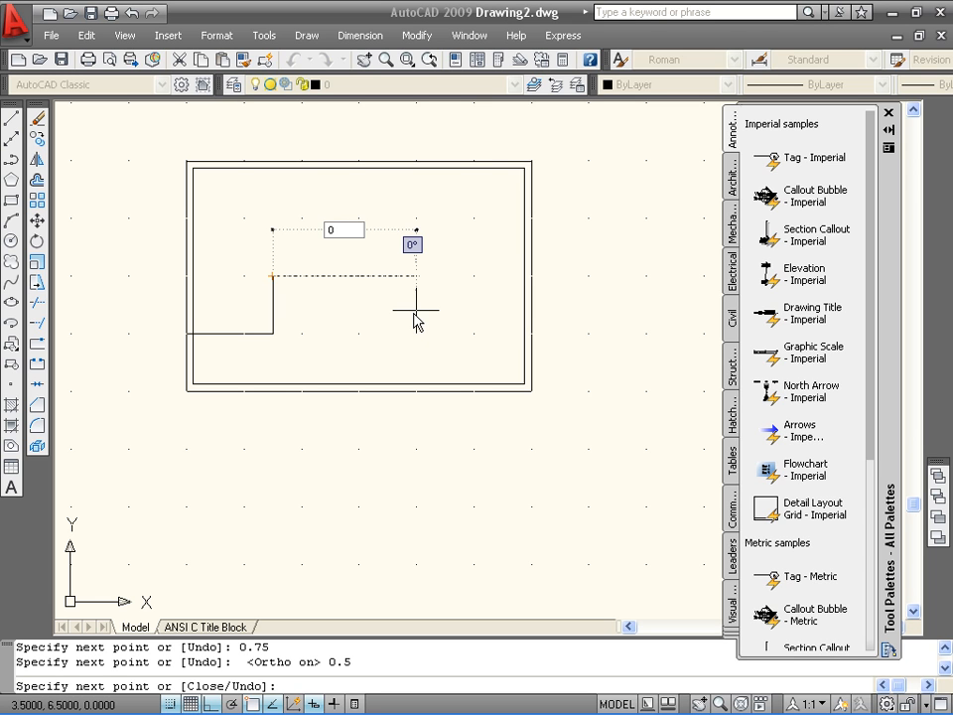
pyautogui.write('75')
pyautogui.press('Return')
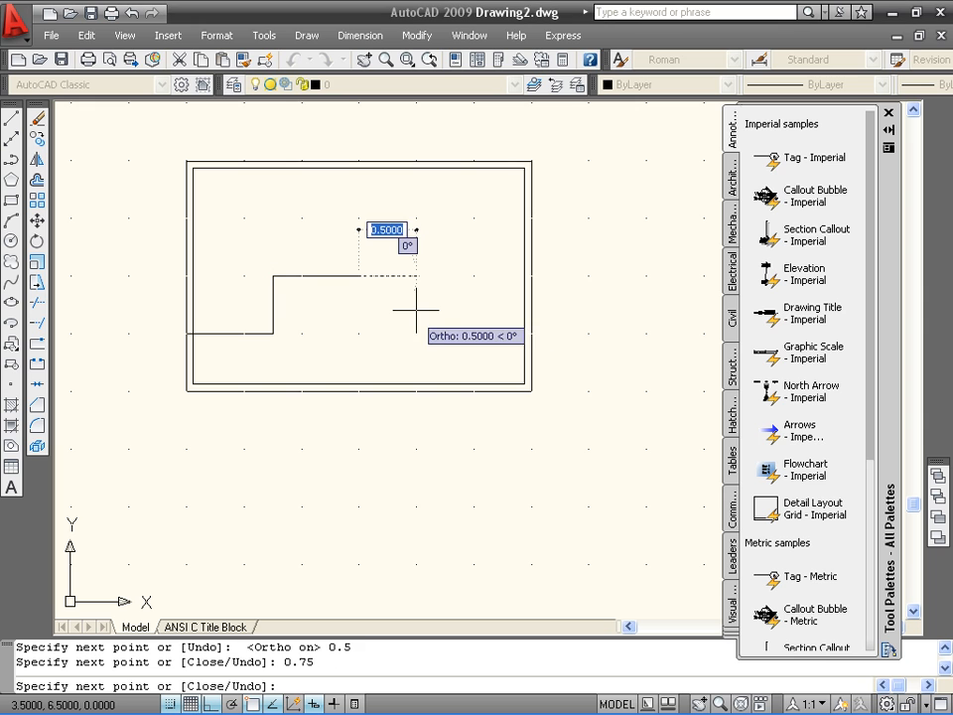
# - Continue the stepped line up to (3, 7), add a final 0.75 segment to the right, and end the line
pyautogui.click(359, 217)
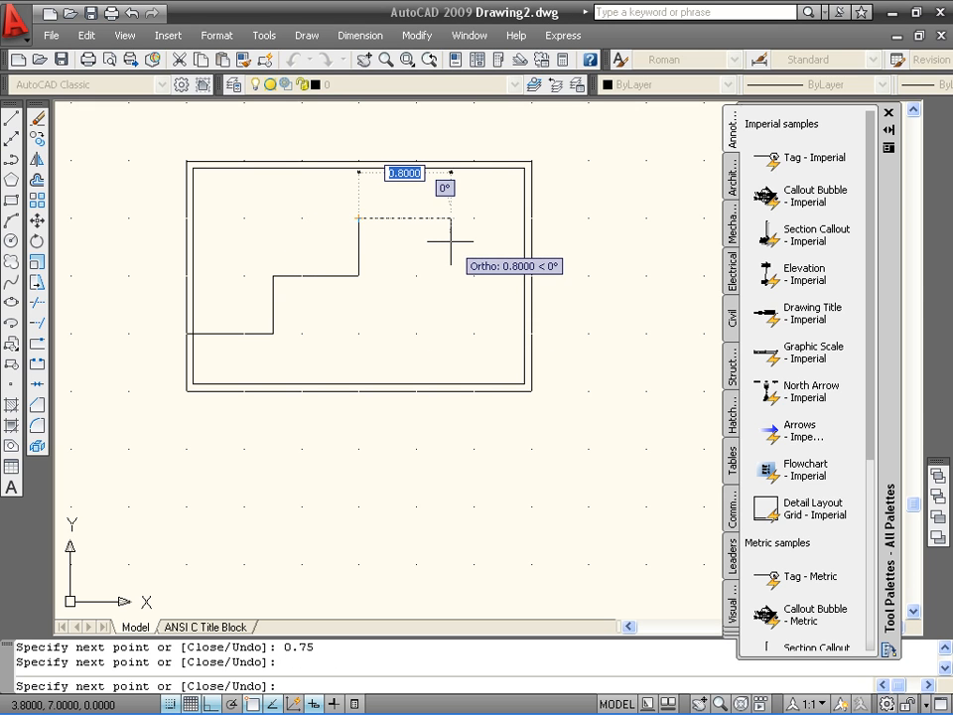
pyautogui.write('0.75')
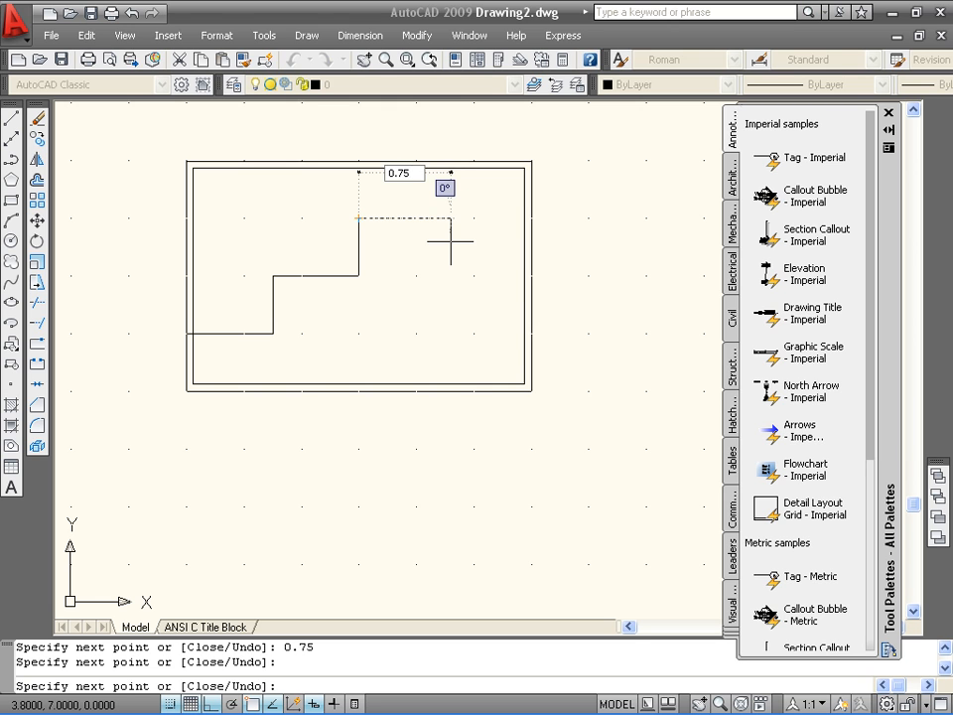
pyautogui.press('Return')
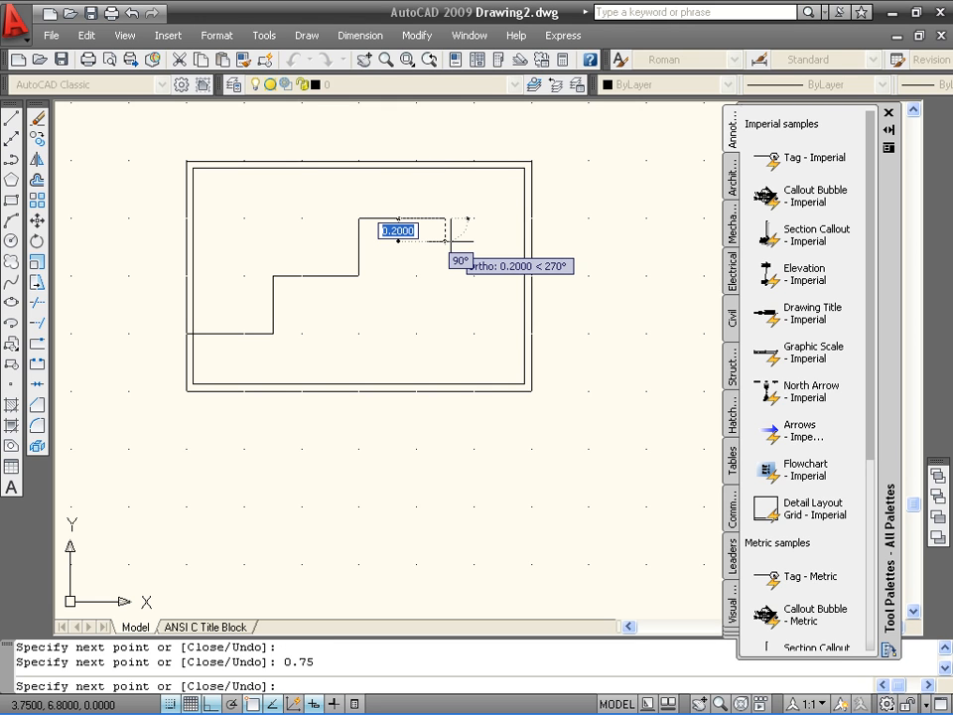
pyautogui.press('Return')
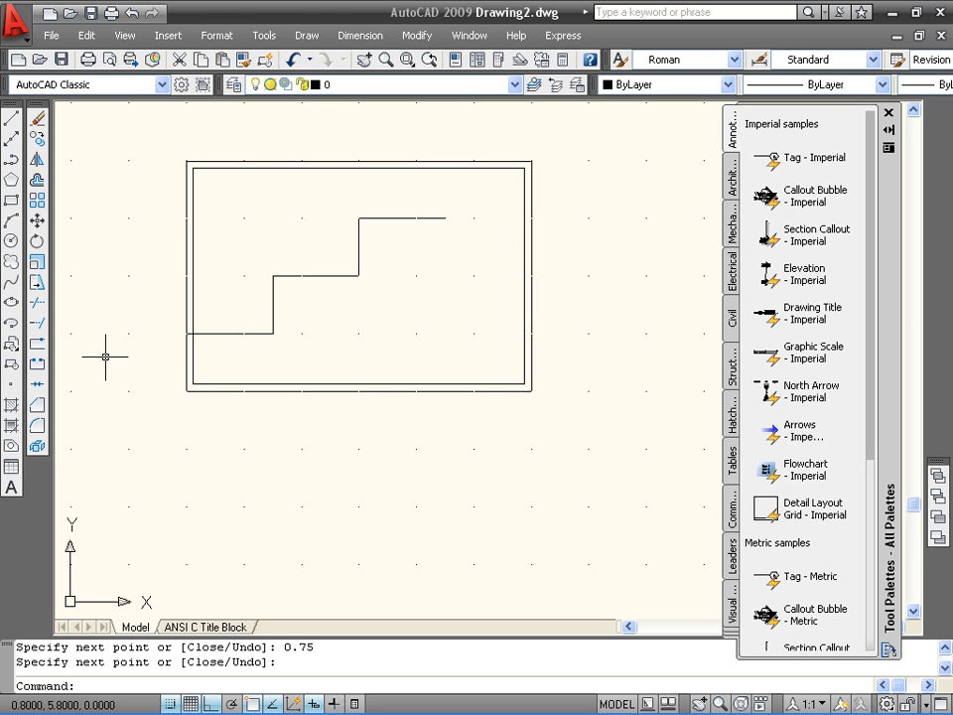
# - Draw a circle of diameter 0.25 centred on the stepped line's first corner at (2.25, 6)
pyautogui.click(11, 241)
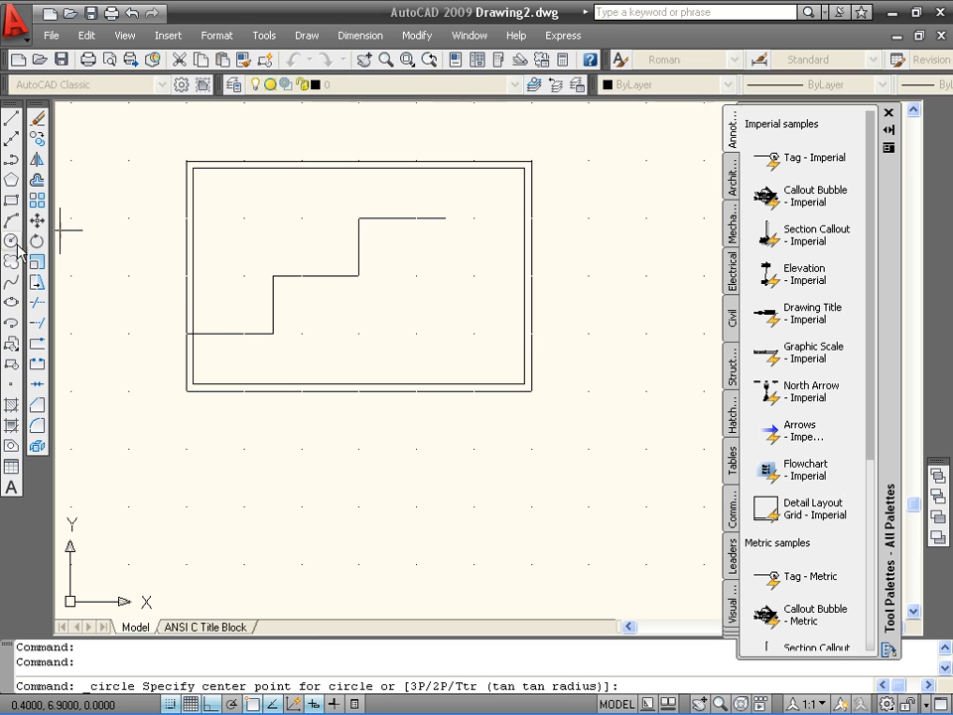
pyautogui.click(268, 326)
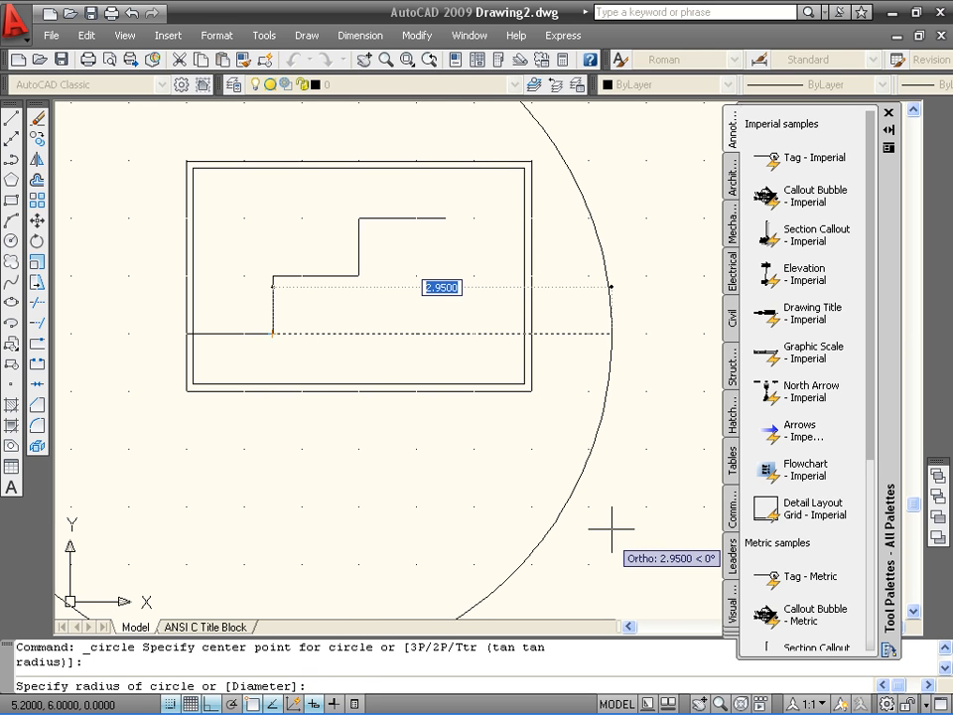
pyautogui.write('D')
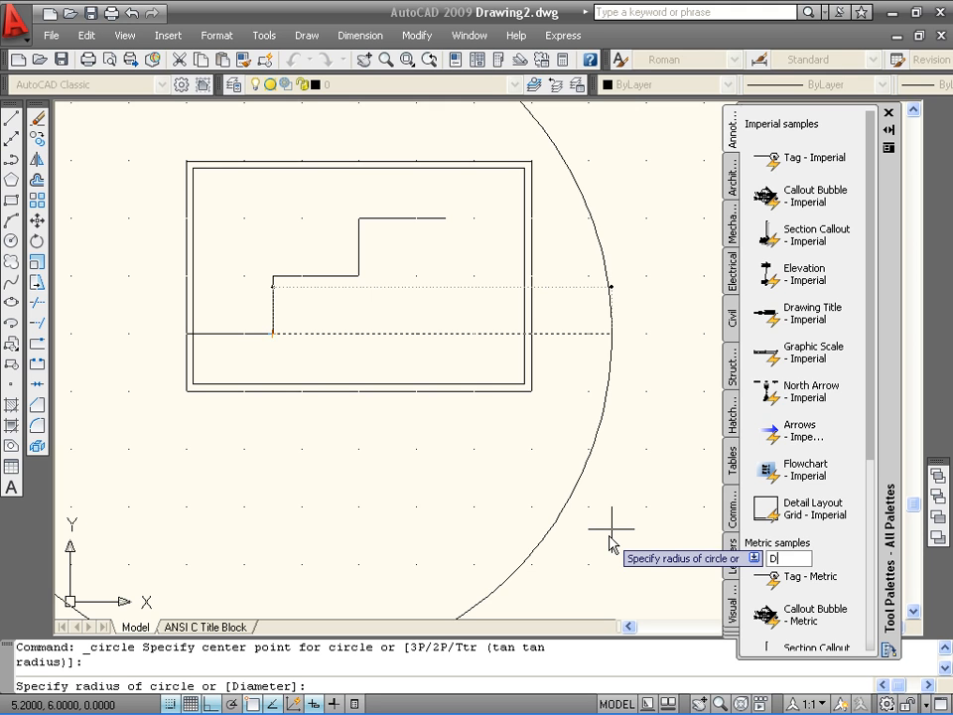
pyautogui.press('Return')
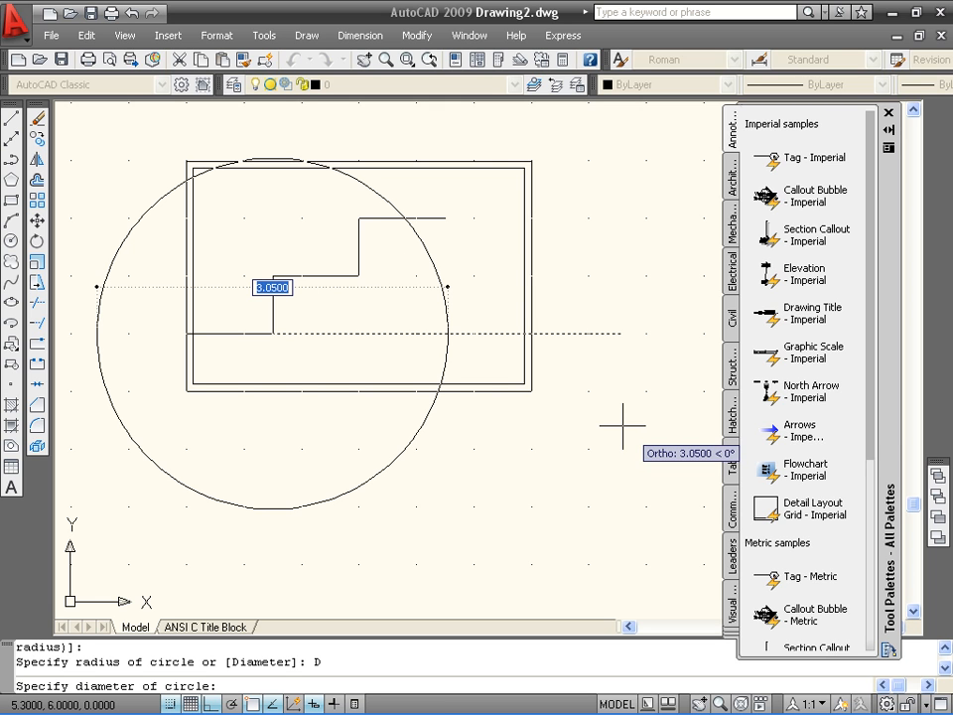
pyautogui.write('0.25')
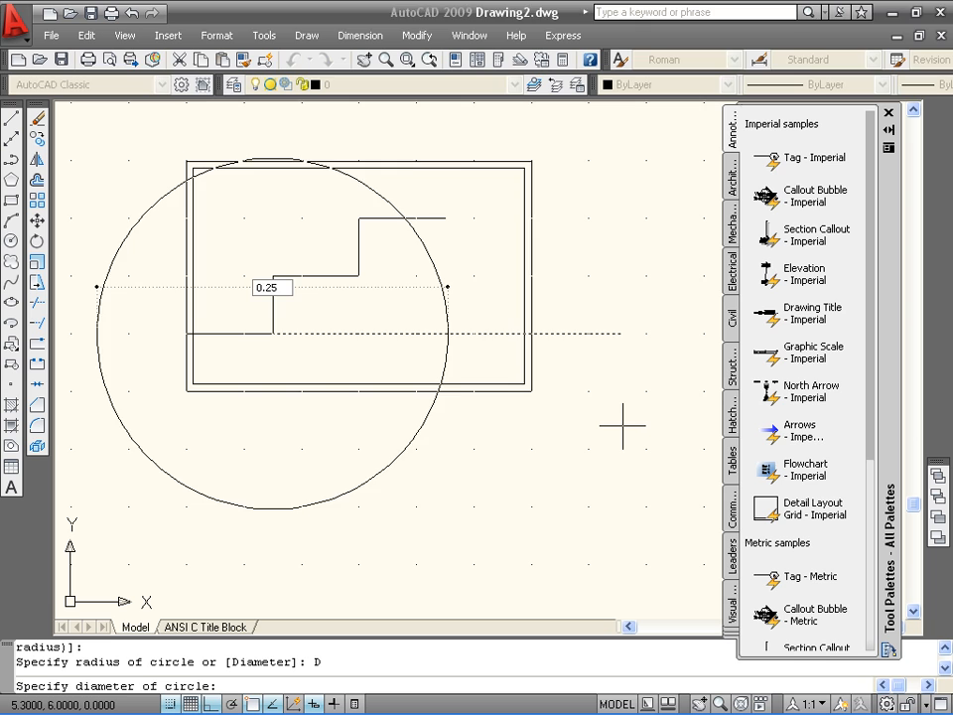
pyautogui.press('Return')
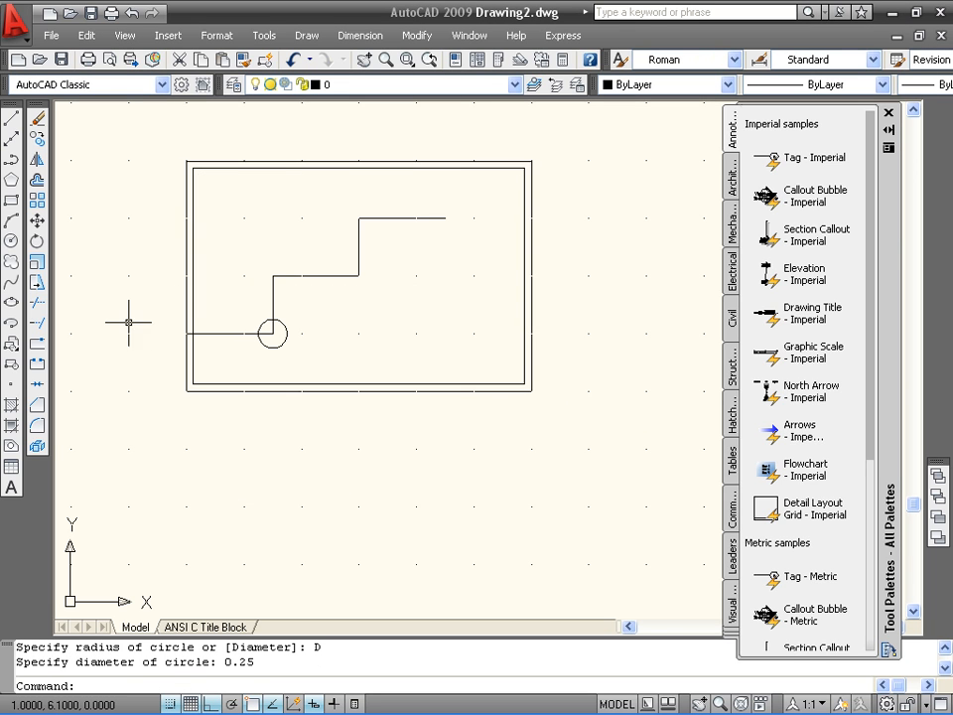
# - Draw a concentric circle of diameter 0.3750 around the 0.25 circle at the first corner
pyautogui.press('Return')
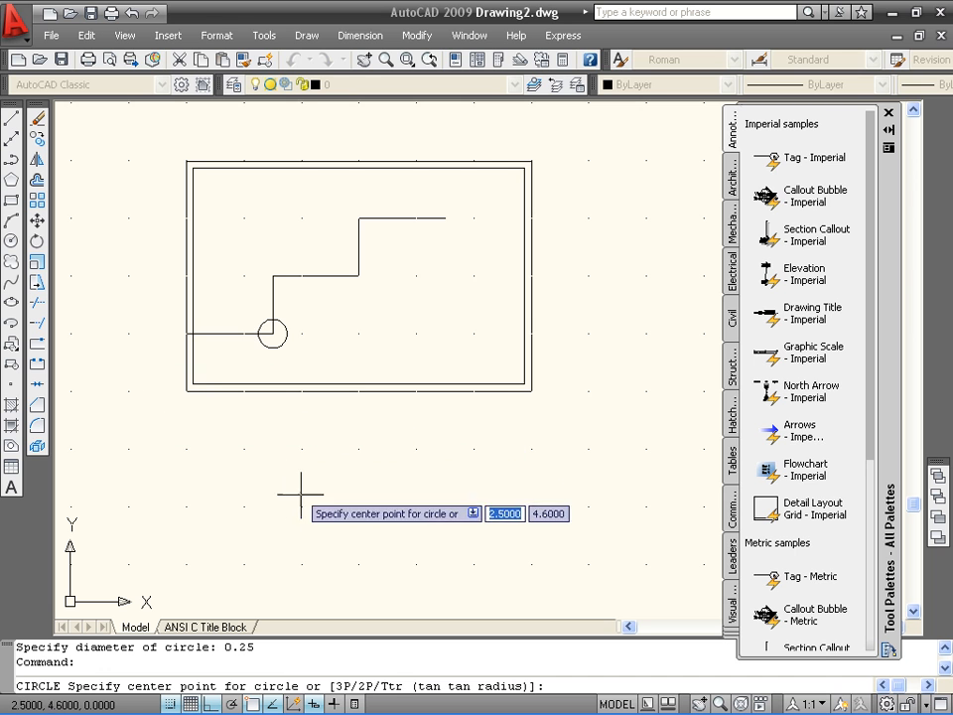
pyautogui.click(272, 333)
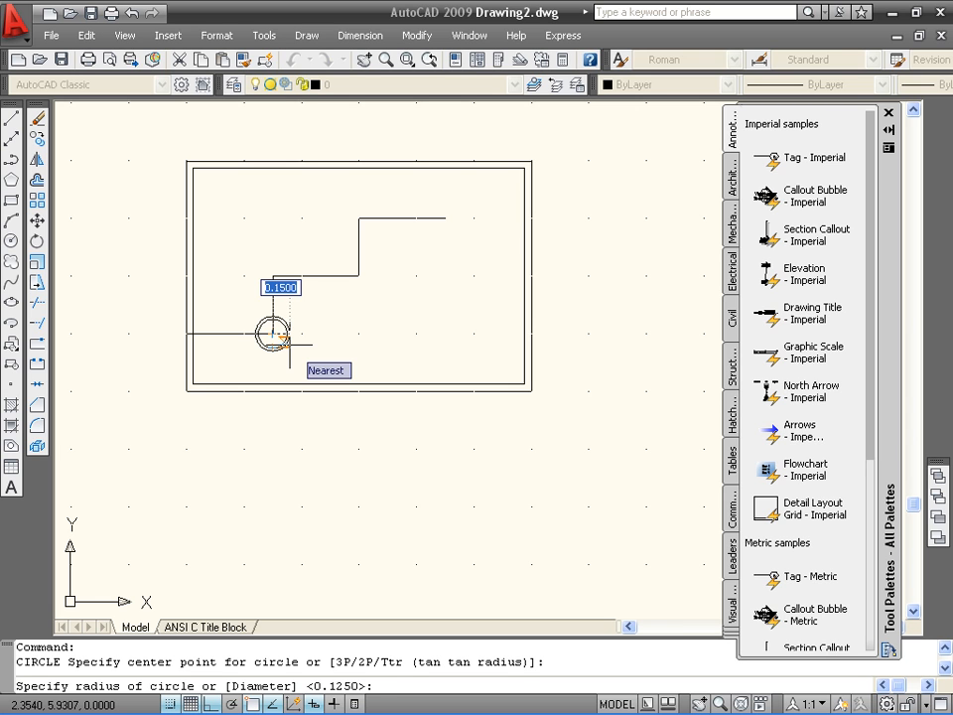
pyautogui.write('d')
pyautogui.press('Return')
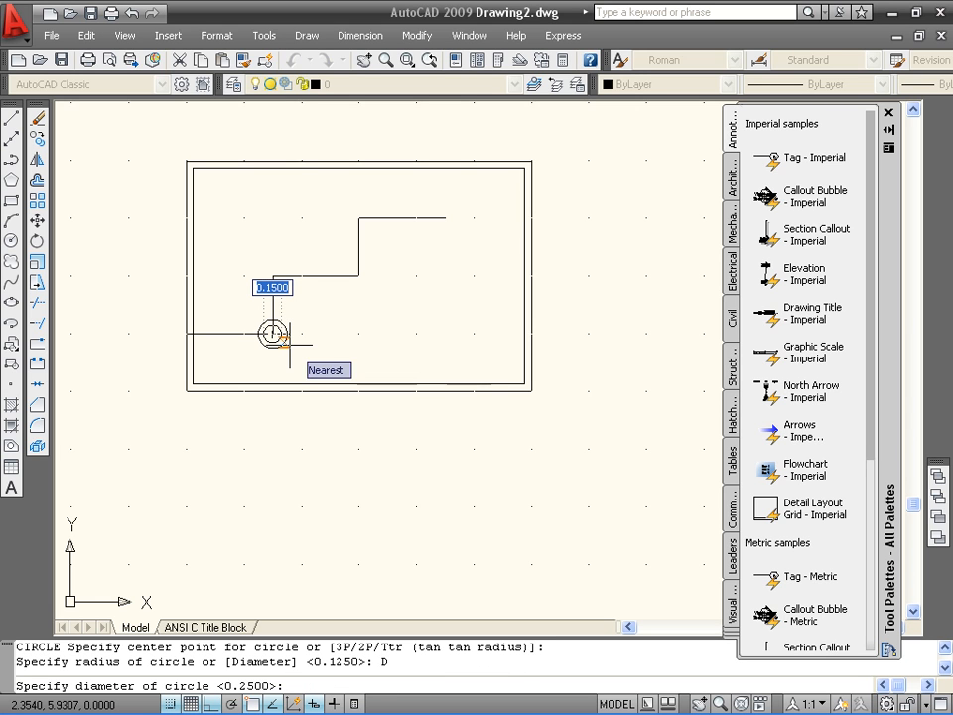
pyautogui.write('0.')
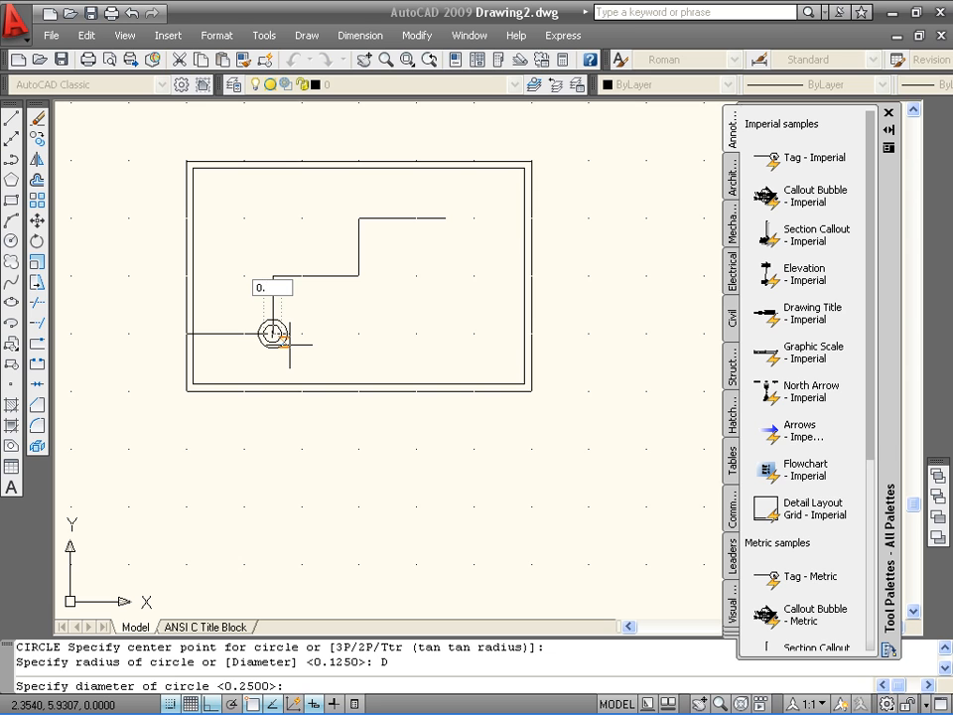
pyautogui.write('3750')
pyautogui.press('Return')
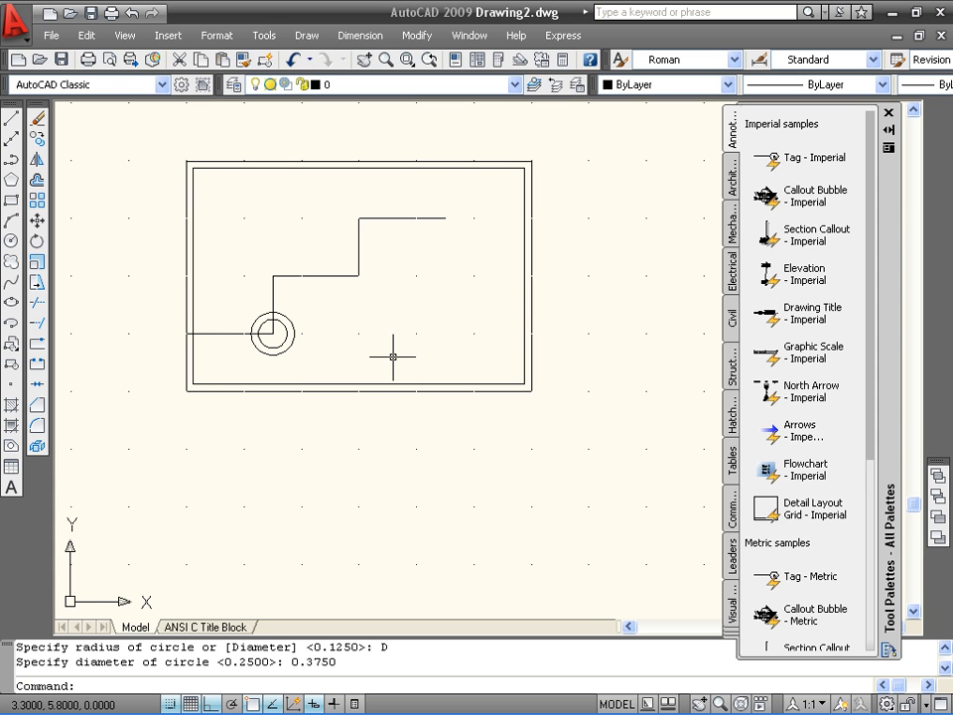
# - Draw a circle of diameter 0.321 centred on the stepped line's corner at (3, 6.5)
pyautogui.click(11, 240)
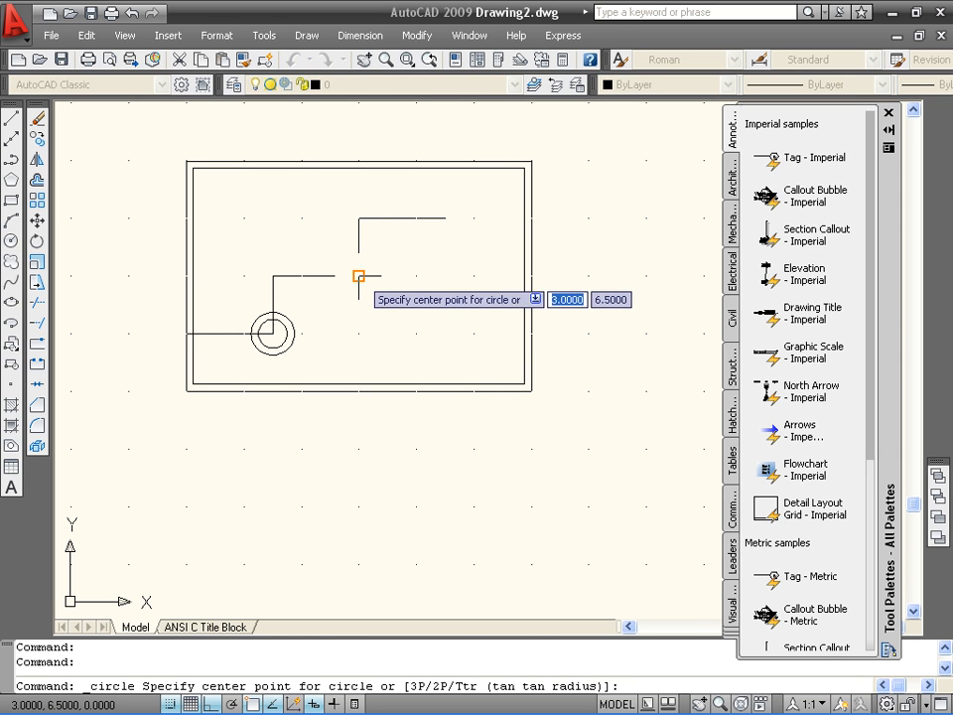
pyautogui.click(360, 275)
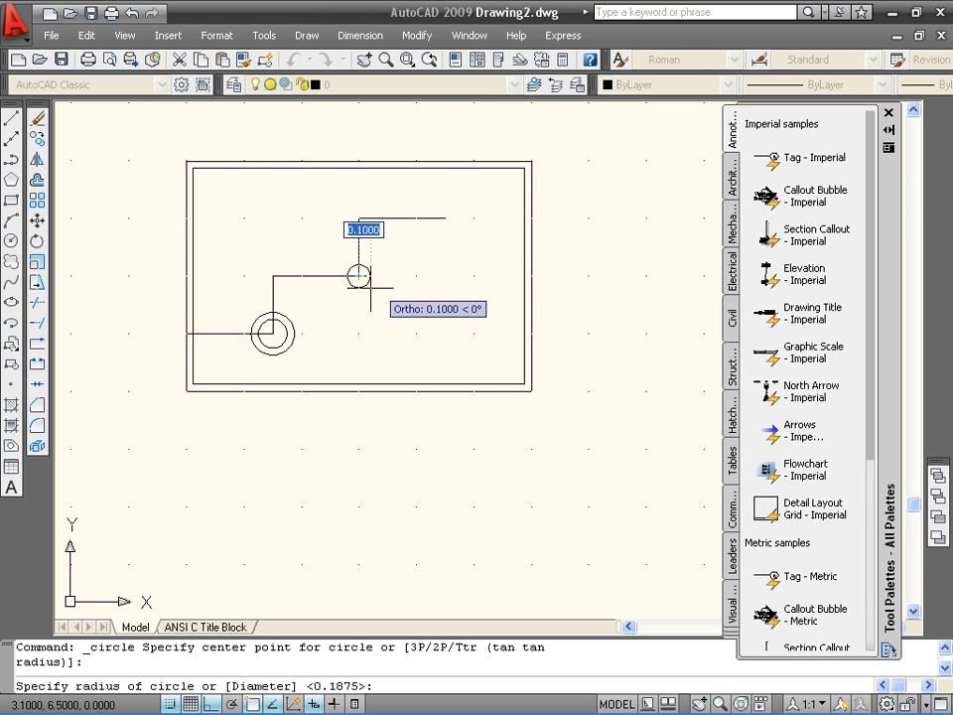
pyautogui.write('D')
pyautogui.press('Return')
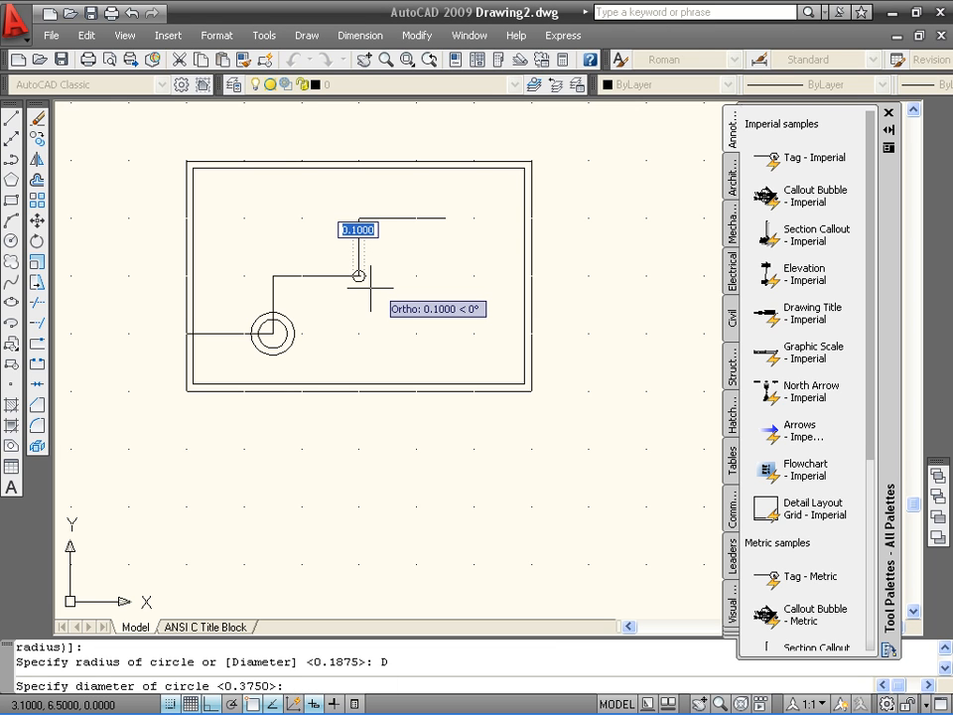
pyautogui.write('0.')
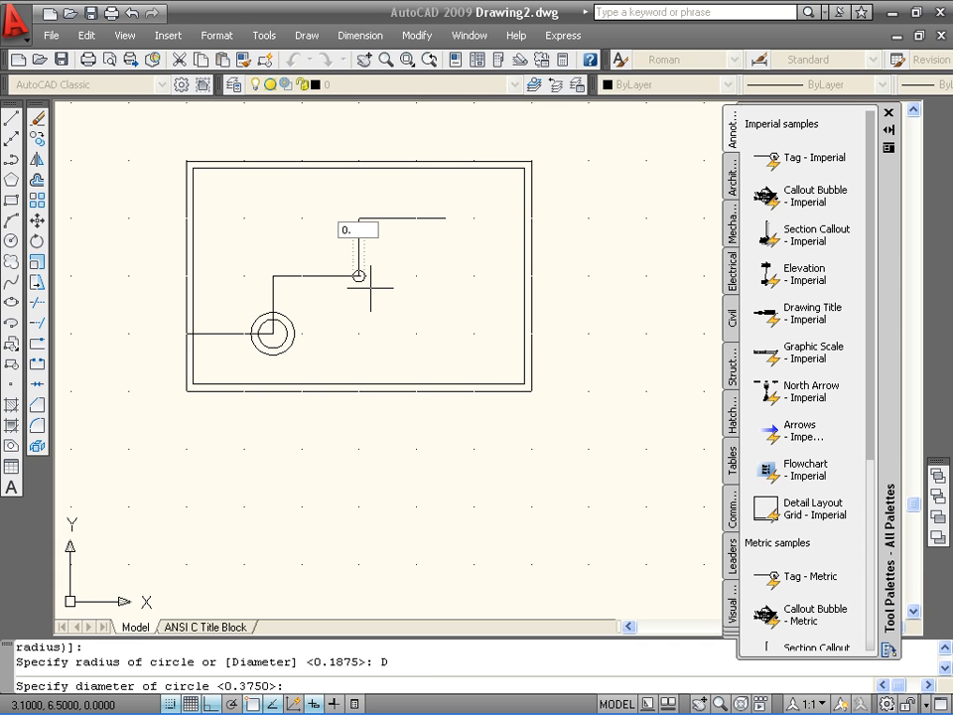
pyautogui.write('321')
pyautogui.press('Return')
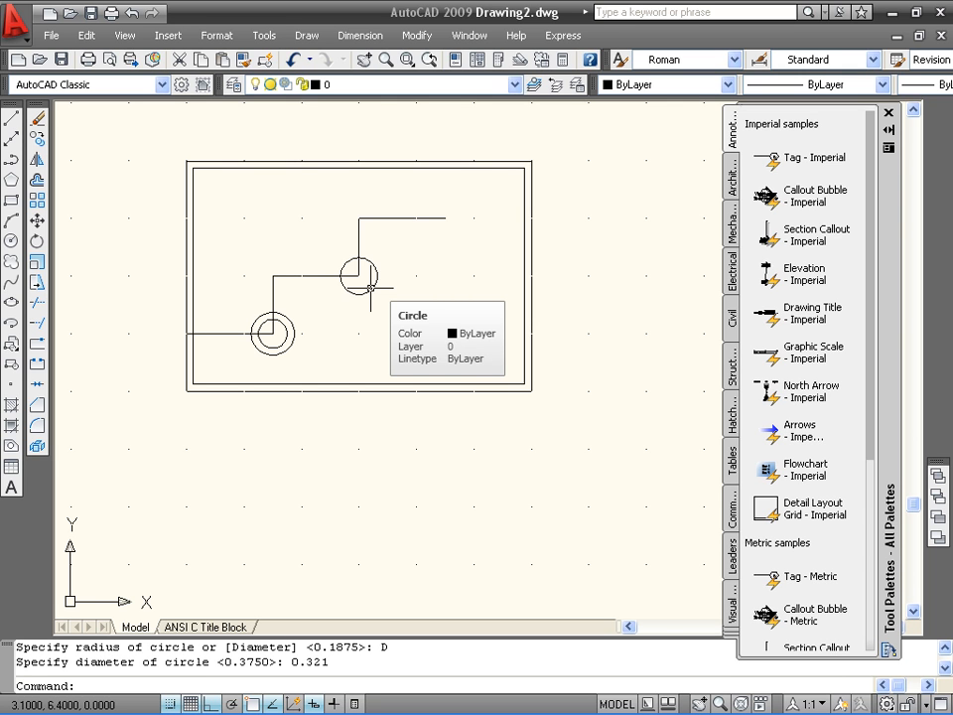
# - Draw a concentric circle of diameter 0.375 around the 0.321 circle at (3, 6.5)
pyautogui.click(13, 244)
pyautogui.click(359, 274)
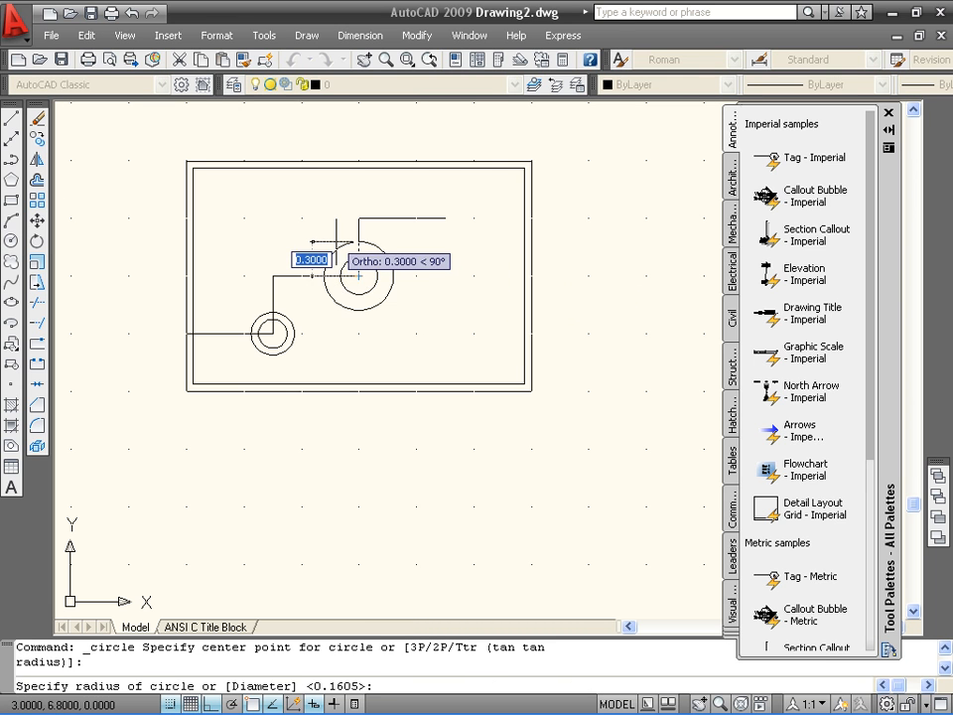
pyautogui.write('D')
pyautogui.press('Return')
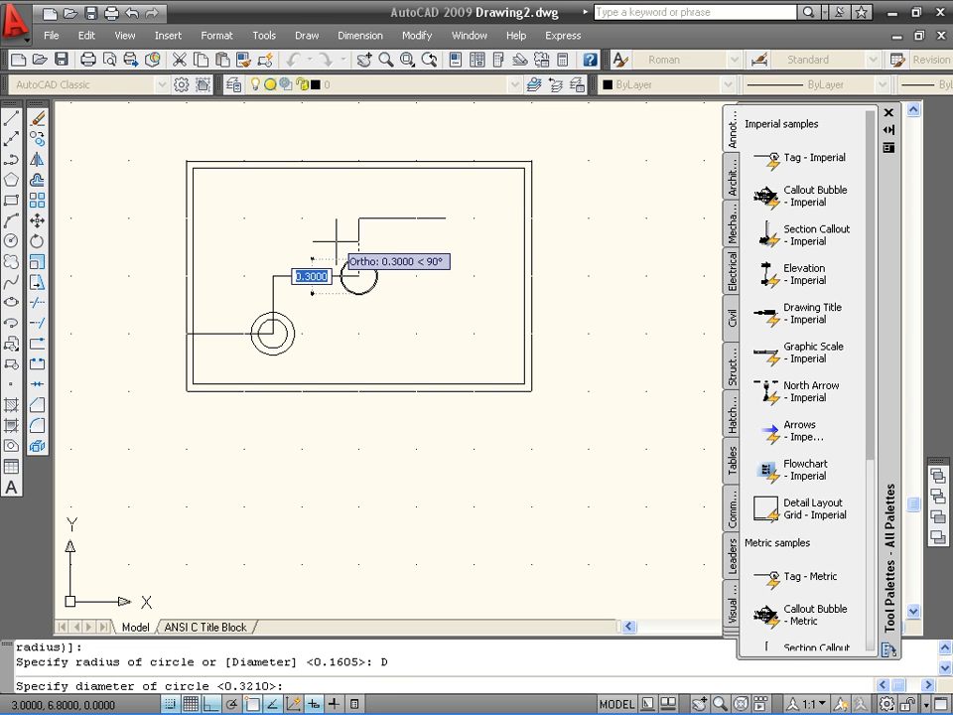
pyautogui.write('0.')
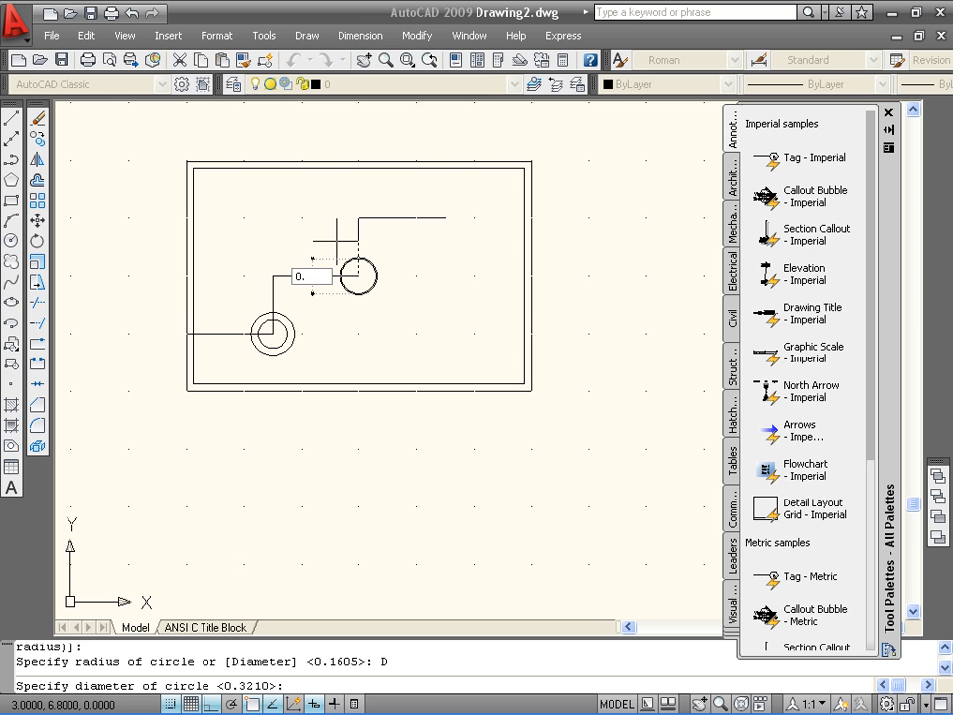
pyautogui.write('375')
pyautogui.press('Return')
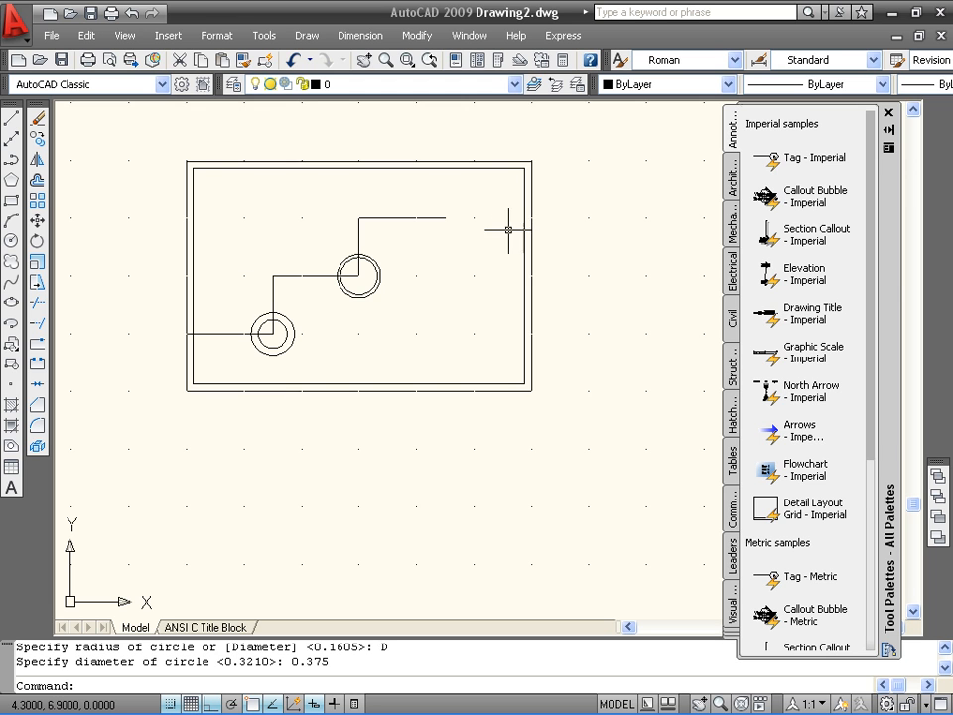
# - Draw a circle of diameter 0.207 centred on the stepped line's upper end at (3.75, 7)
pyautogui.click(11, 240)
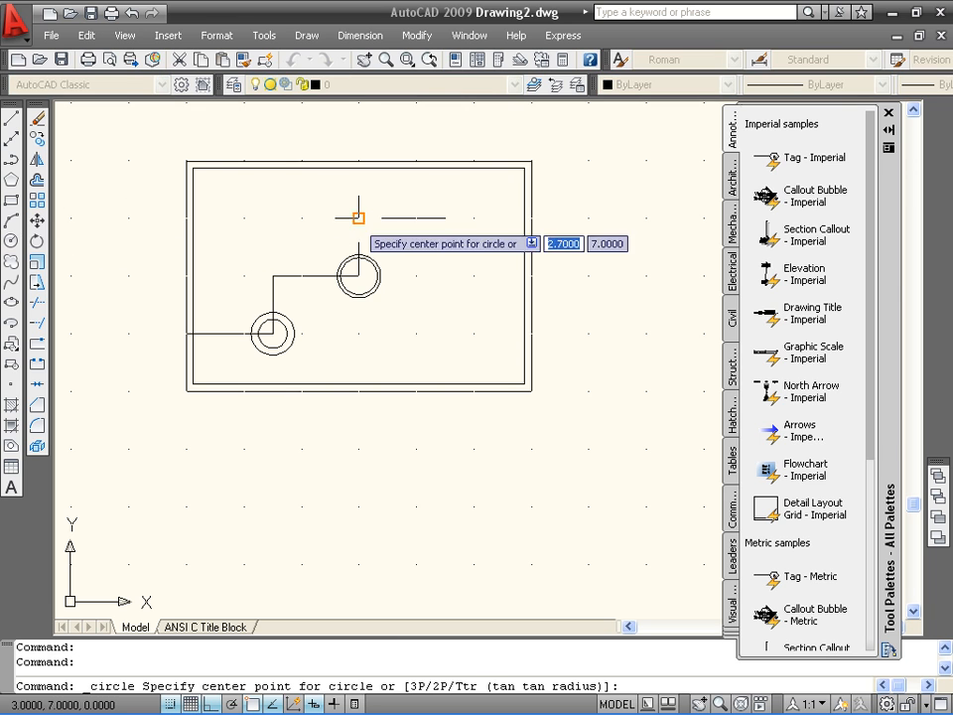
pyautogui.click(443, 217)
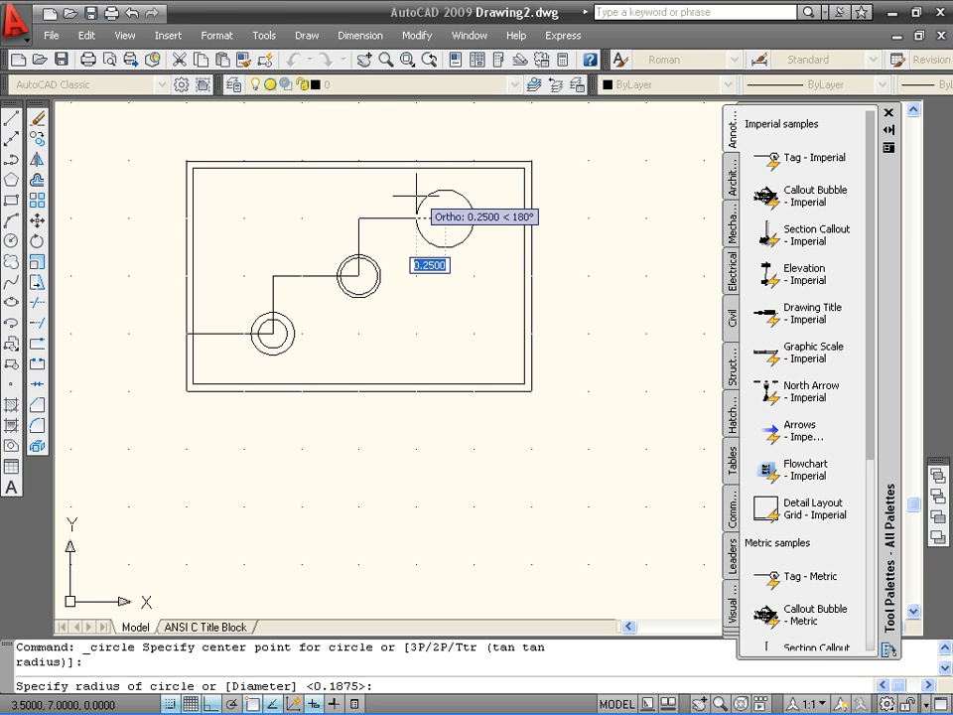
pyautogui.write('D')
pyautogui.press('Return')
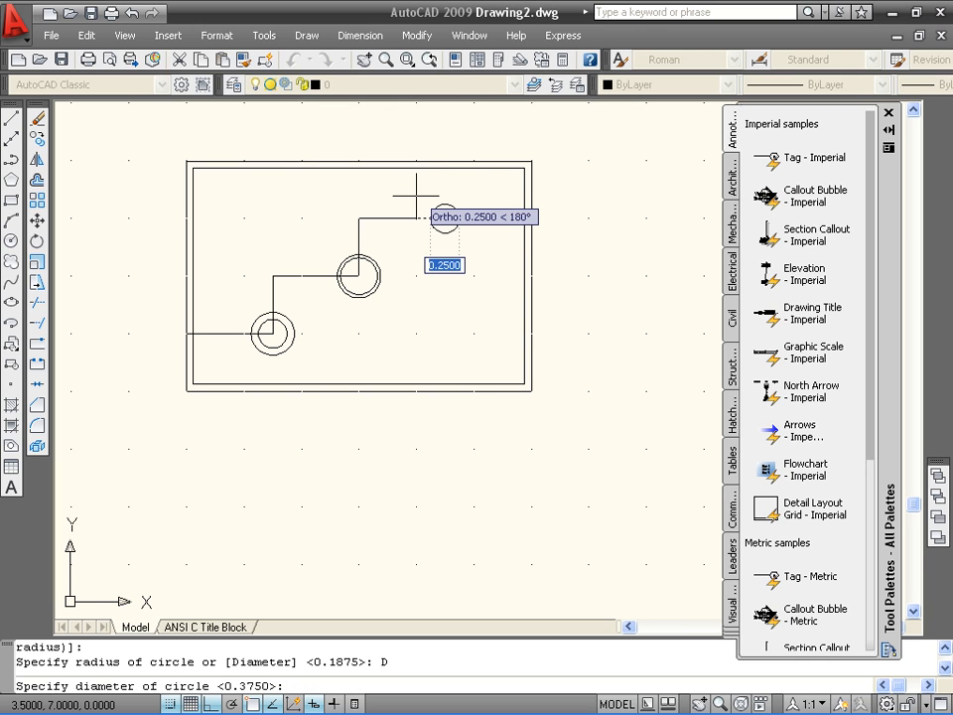
pyautogui.write('0.')
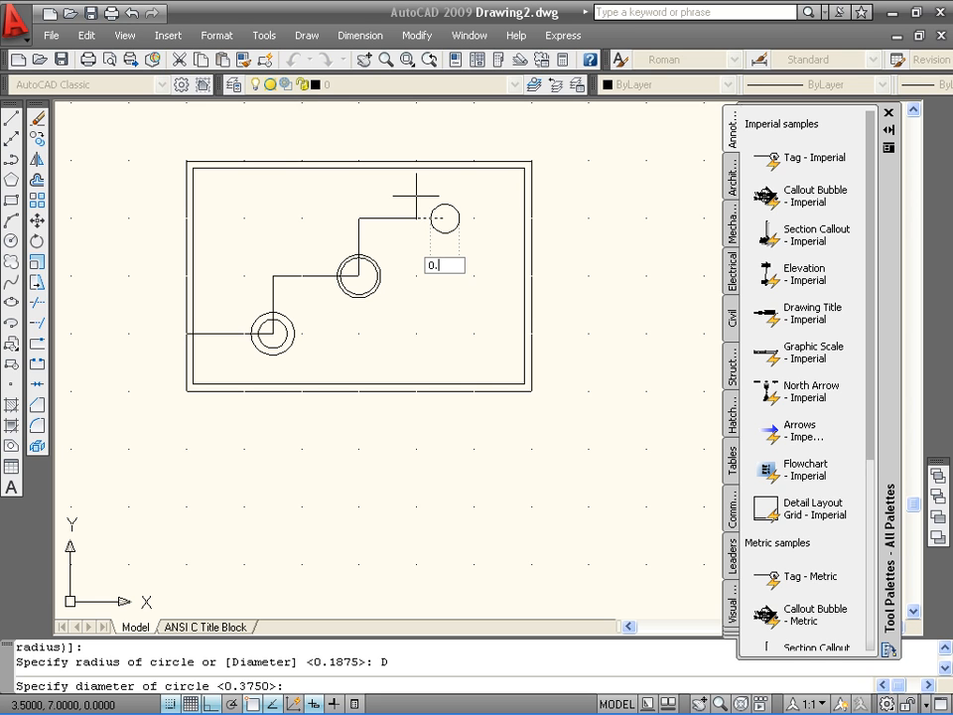
pyautogui.write('207')
pyautogui.press('Return')
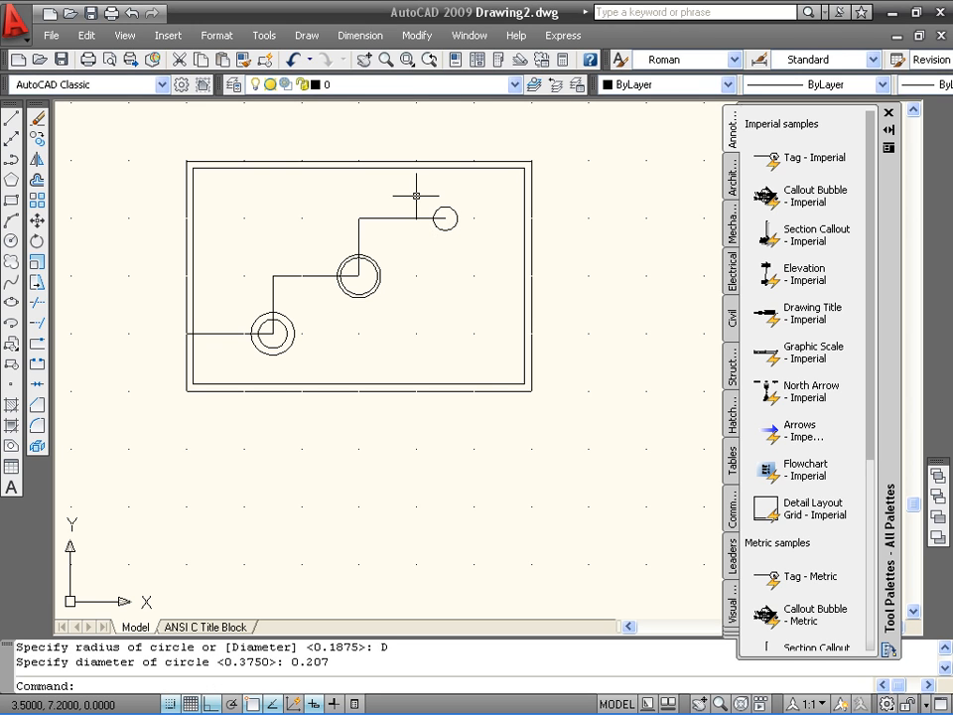
# - Draw a concentric circle of radius 0.125 around the 0.207 circle at the stepped line's upper end
pyautogui.press('Return')
pyautogui.click(445, 218)
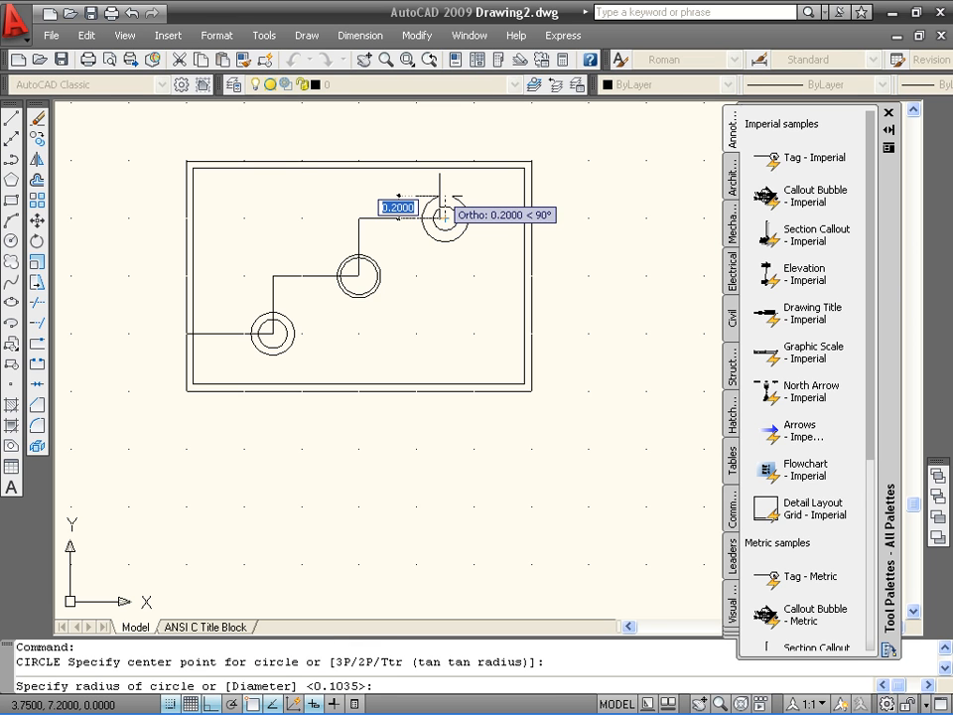
pyautogui.write('0.2')
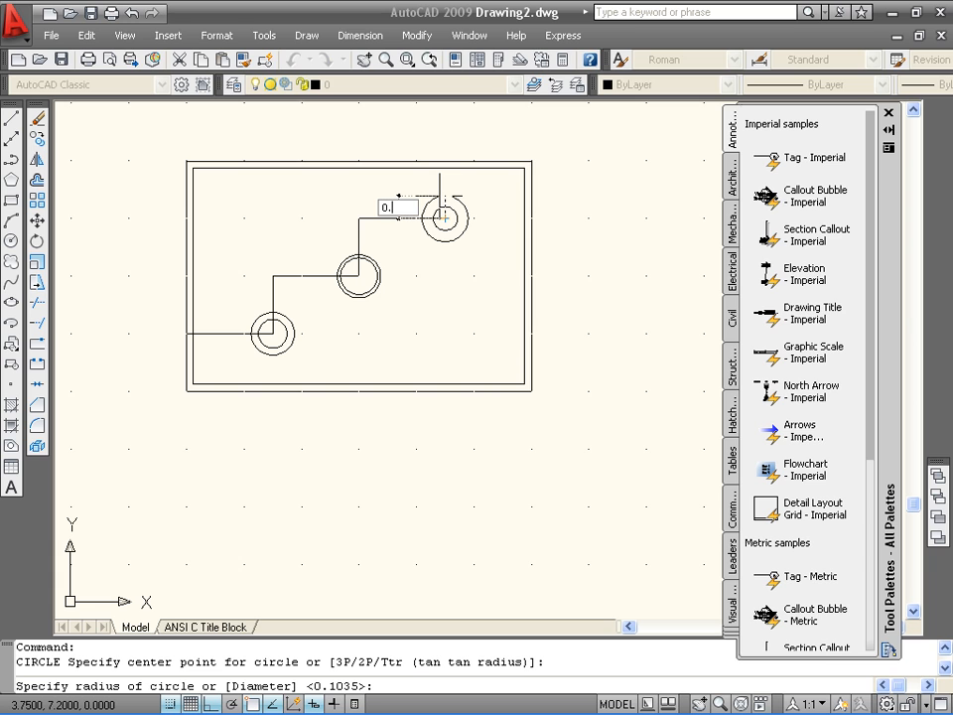
pyautogui.write('50')
pyautogui.press('BackSpace')
pyautogui.press('BackSpace')
pyautogui.press('BackSpace')
pyautogui.write('125')
pyautogui.press('Return')
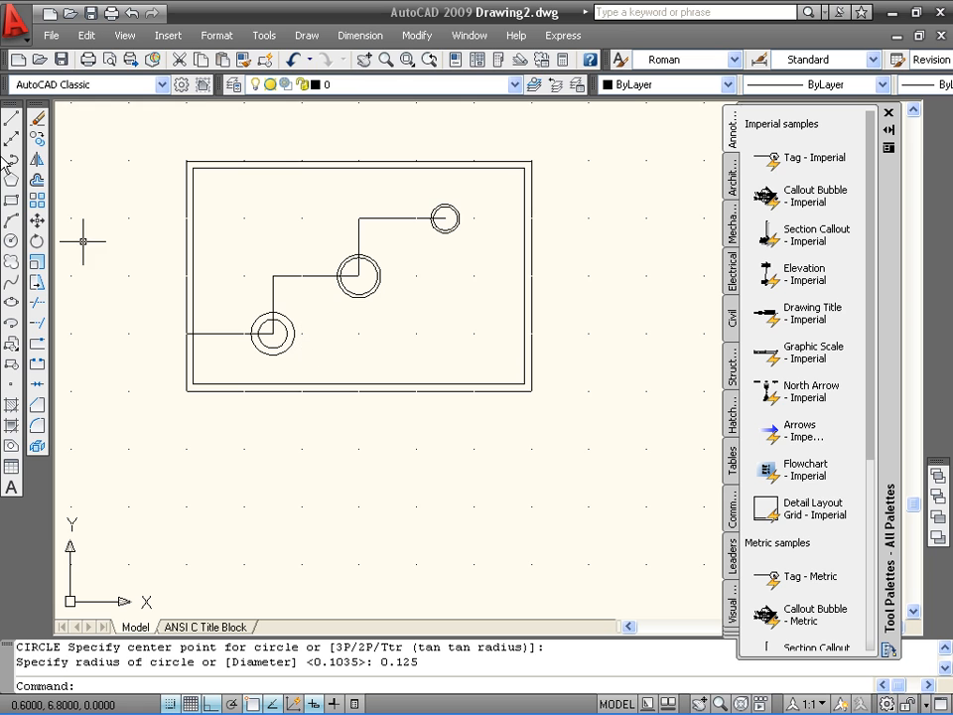
# - Draw a line from (2.5, 6.5) down to (2.5, 6) and across to the first circle's centre at (2.25, 6), turning snap off
pyautogui.click(11, 117)
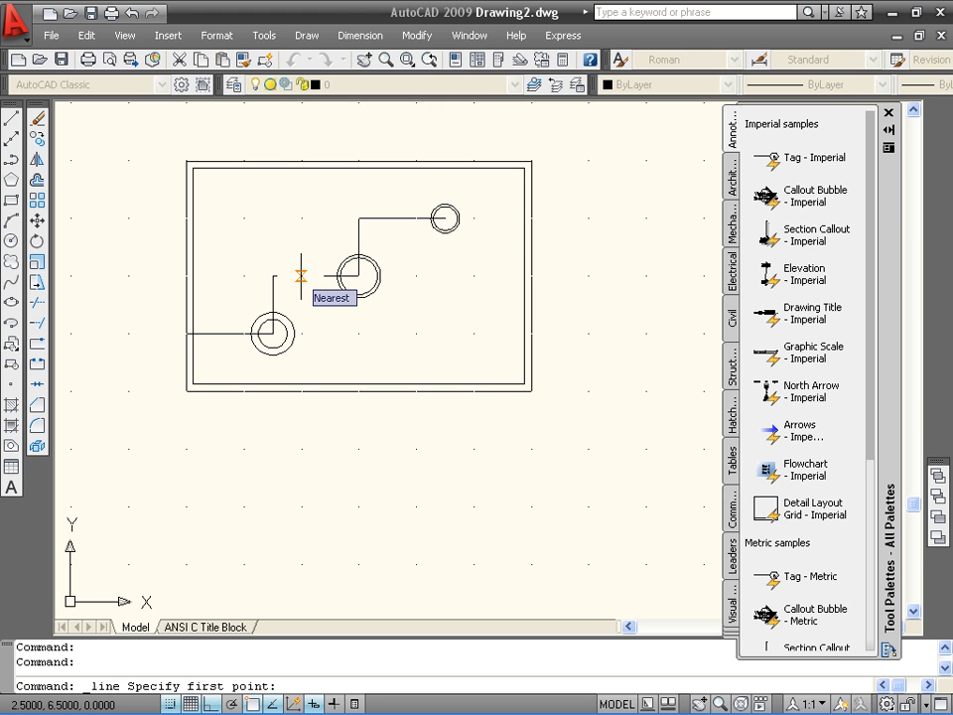
pyautogui.click(301, 276)
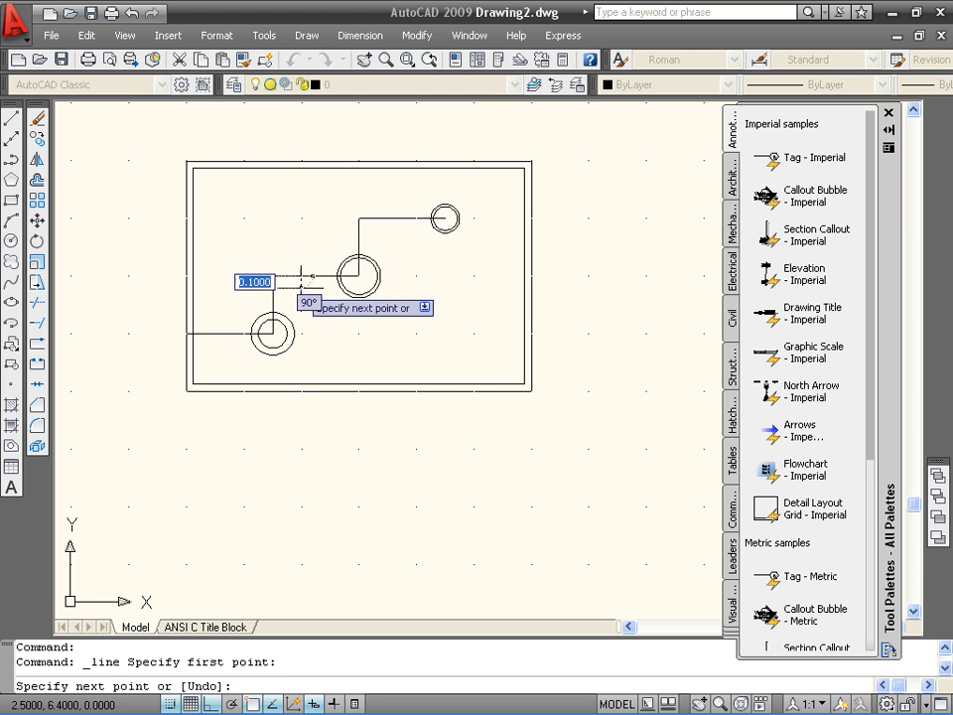
pyautogui.scroll(5, 299, 333)
pyautogui.scroll(3, 300, 332)
pyautogui.click(298, 332)
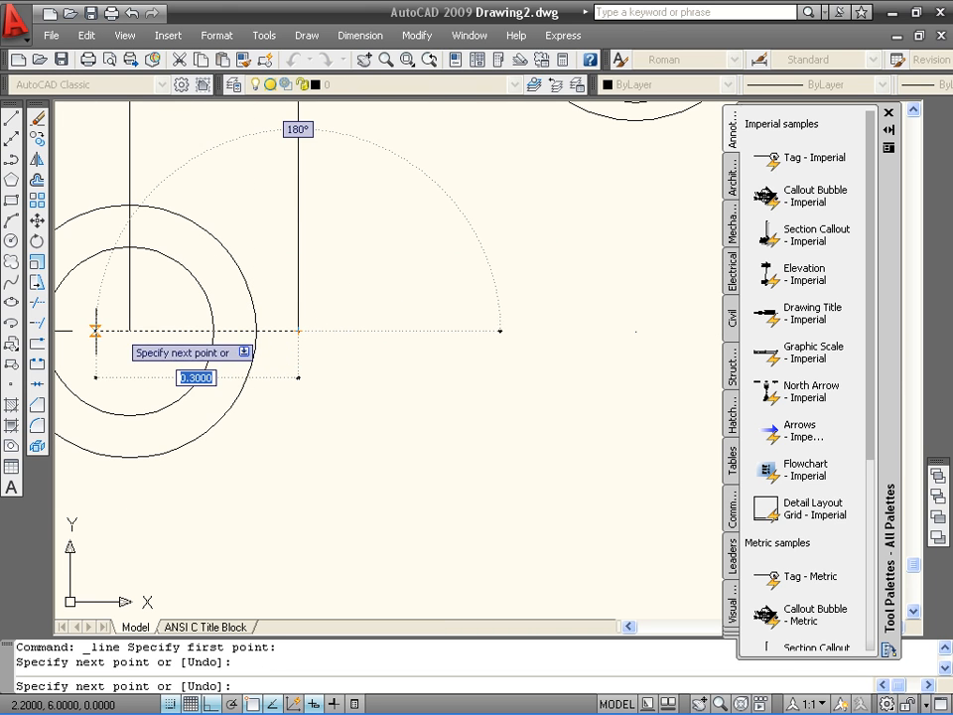
pyautogui.click(171, 705)
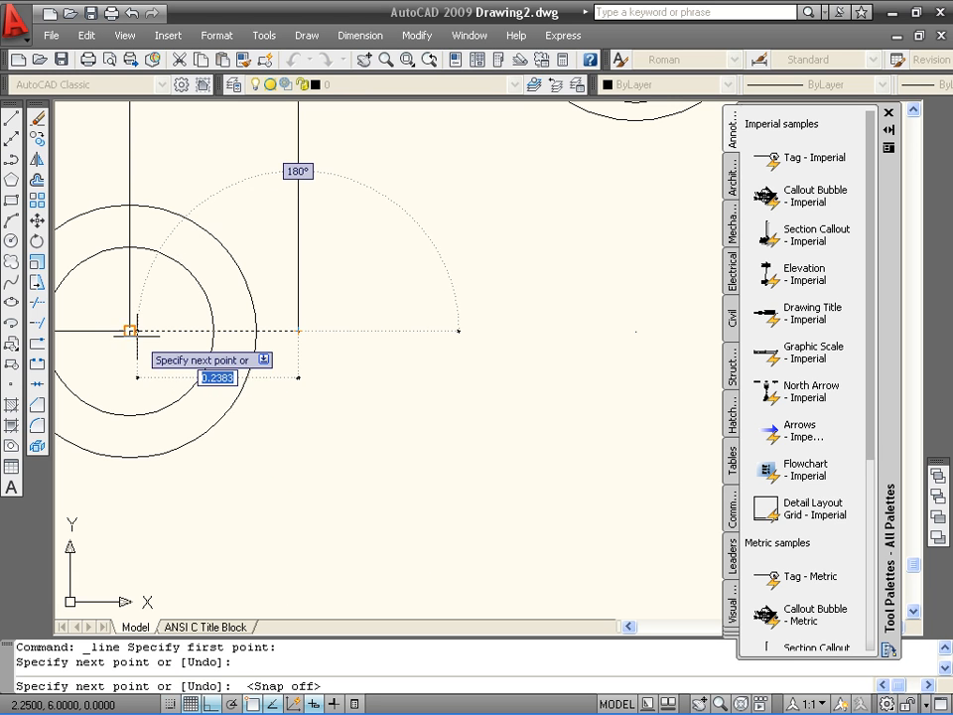
pyautogui.click(129, 331)
pyautogui.scroll(-5, 436, 308)
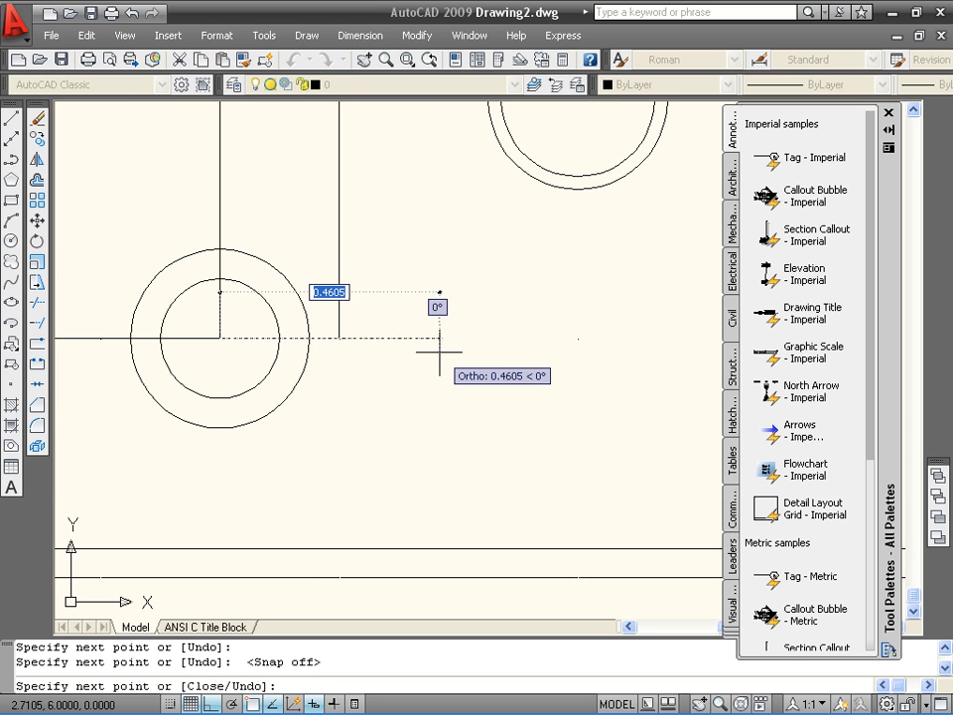
pyautogui.press('Return')
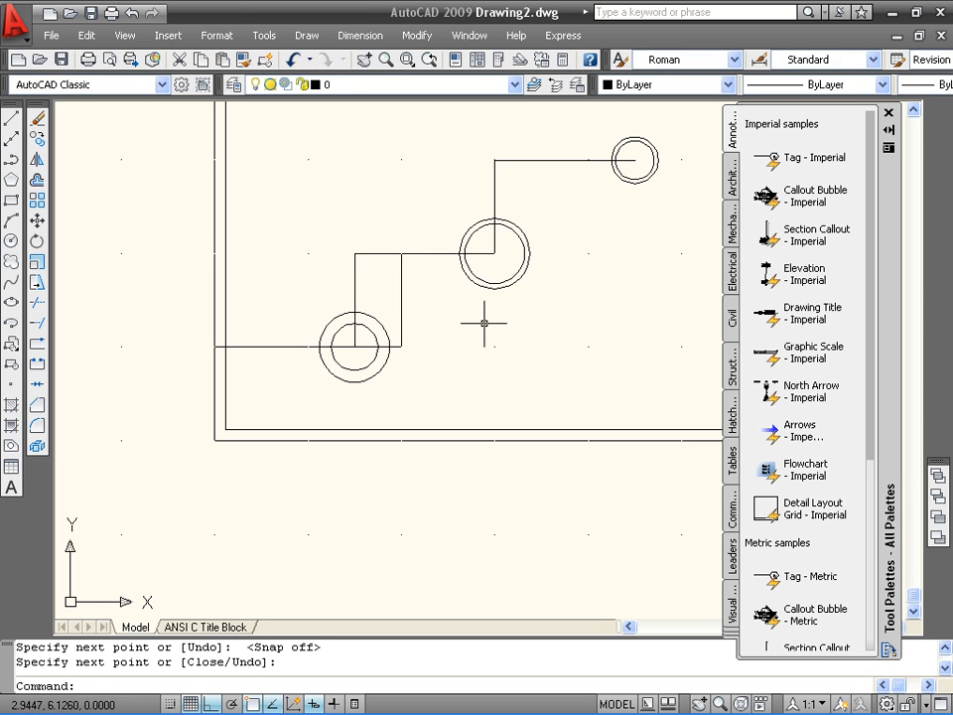
# - Draw a line from the middle circle's centre about 0.28 to the right, continuing up to the upper horizontal segment at (3.2831, 7)
pyautogui.press('Return')
pyautogui.click(495, 254)
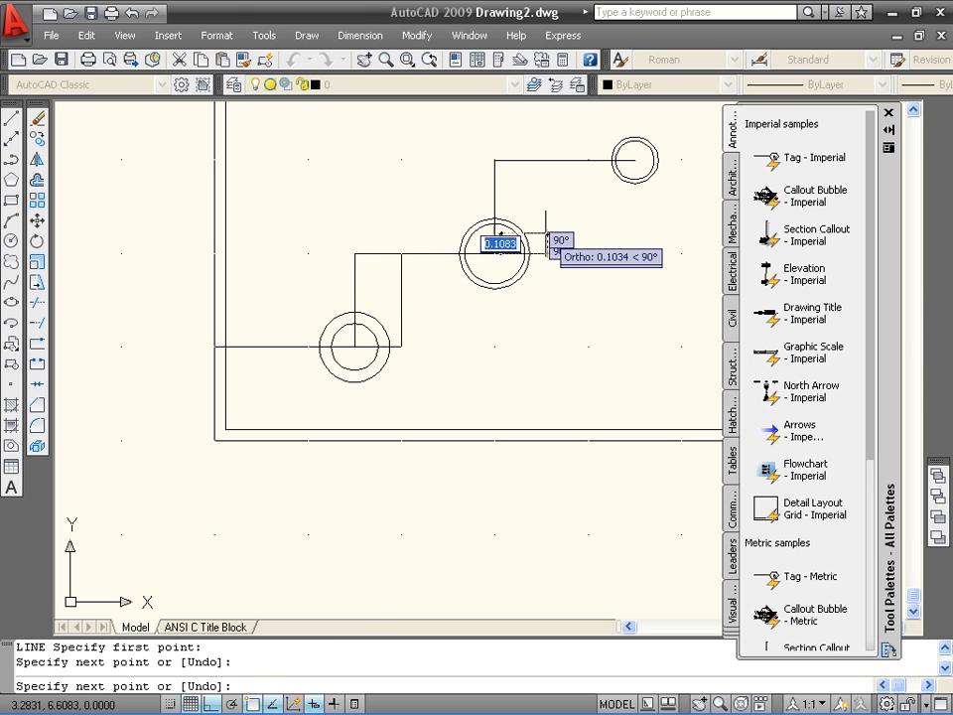
pyautogui.click(547, 161)
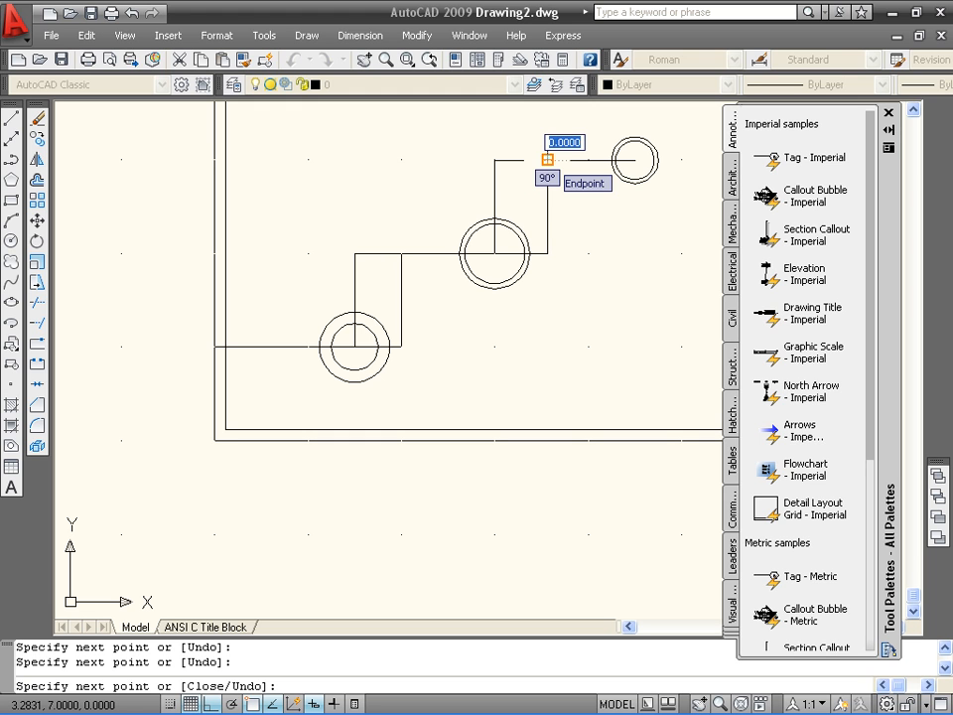
pyautogui.press('Escape')
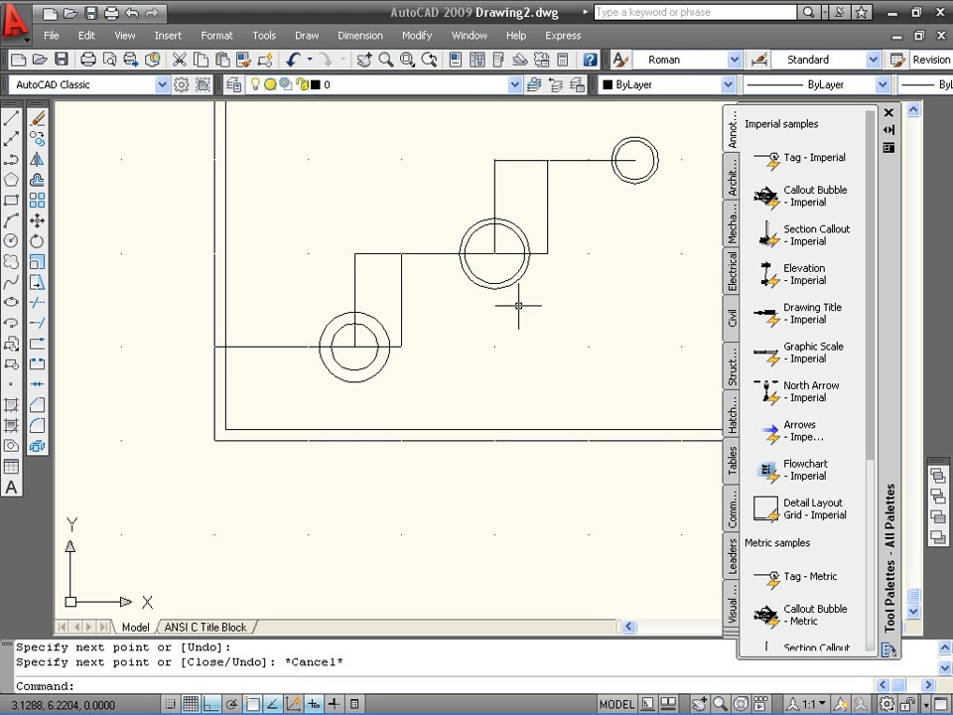
# - Erase the two original vertical segments of the stepped line above the first and middle circles' centres
pyautogui.click(354, 293)
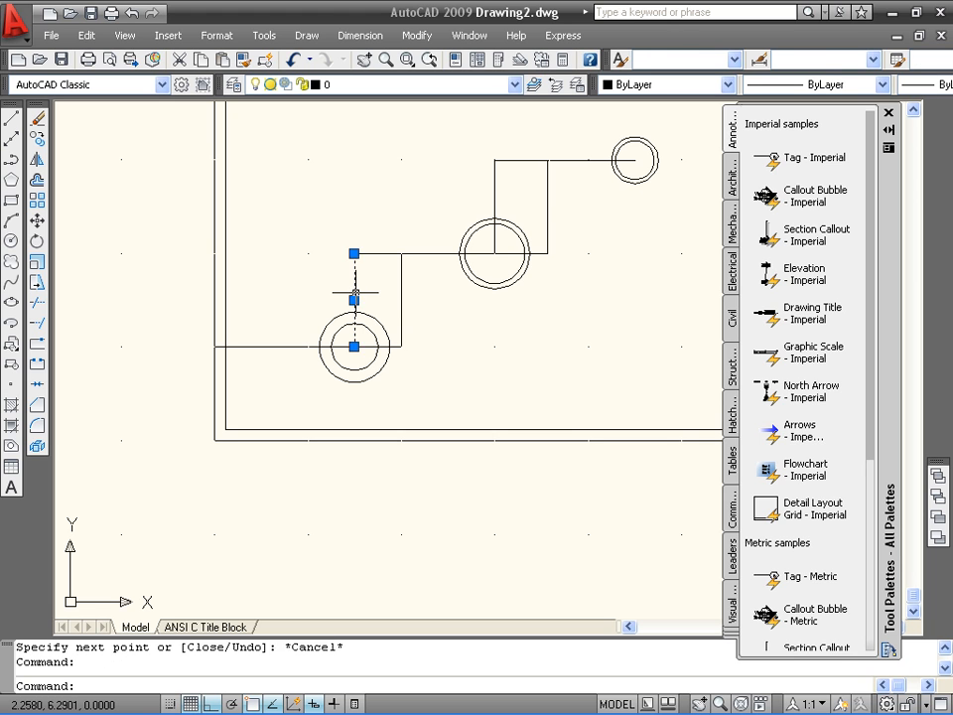
pyautogui.press('Delete')
pyautogui.click(494, 200)
pyautogui.press('Delete')
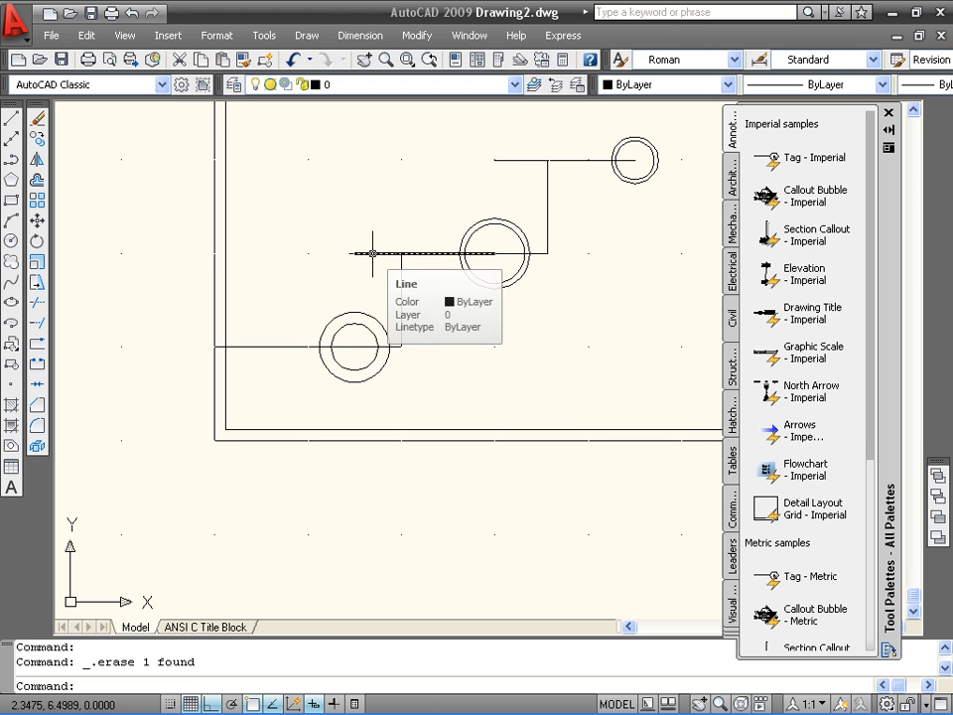
# - Shorten the middle horizontal segment by stretching its left end to the top of the new vertical line at (2.5, 6.5)
pyautogui.scroll(2, 373, 261)
pyautogui.scroll(1, 374, 261)
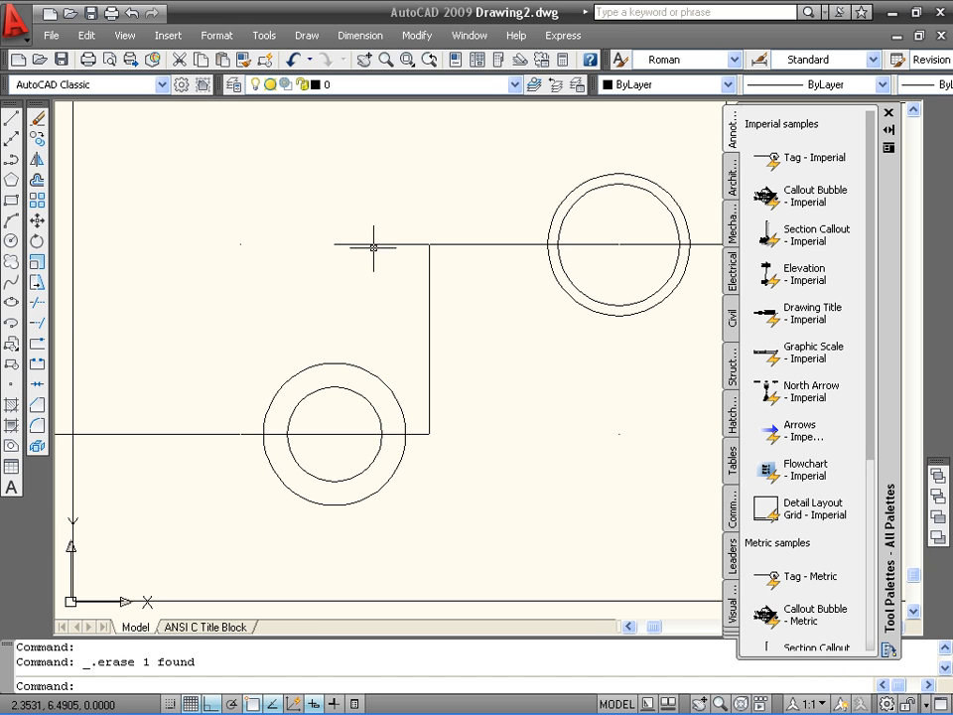
pyautogui.click(374, 245)
pyautogui.click(335, 243)
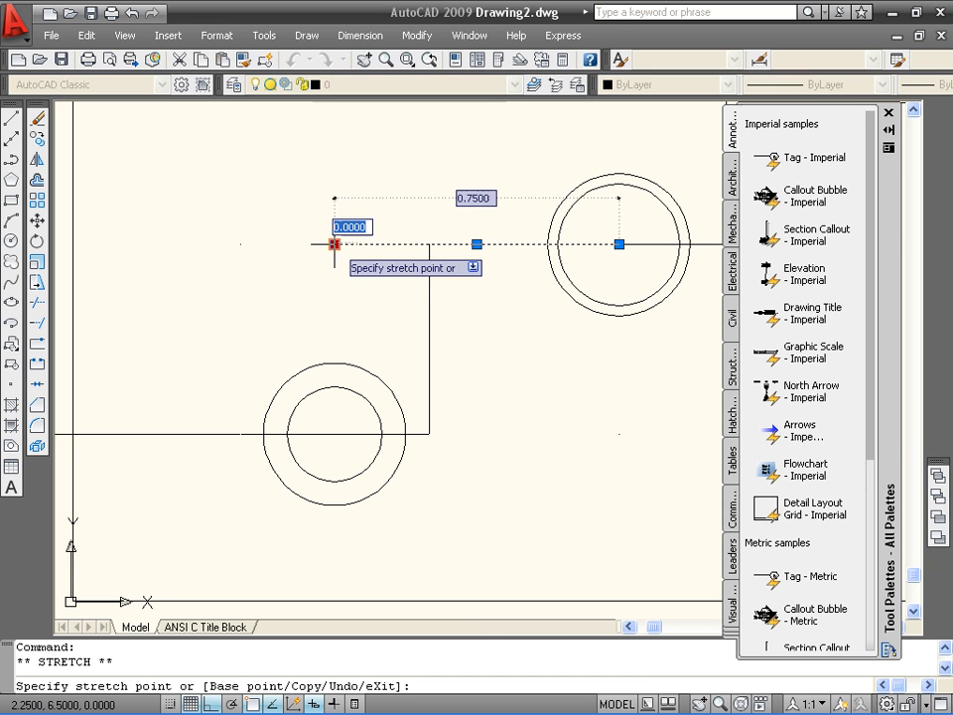
pyautogui.click(429, 244)
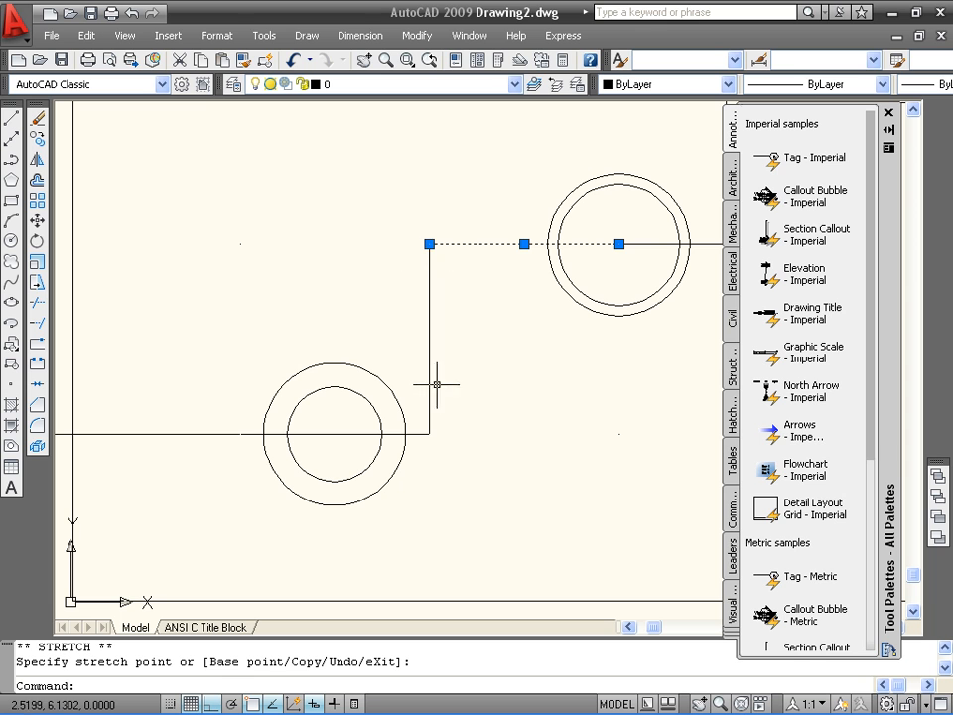
pyautogui.scroll(1, 613, 382)
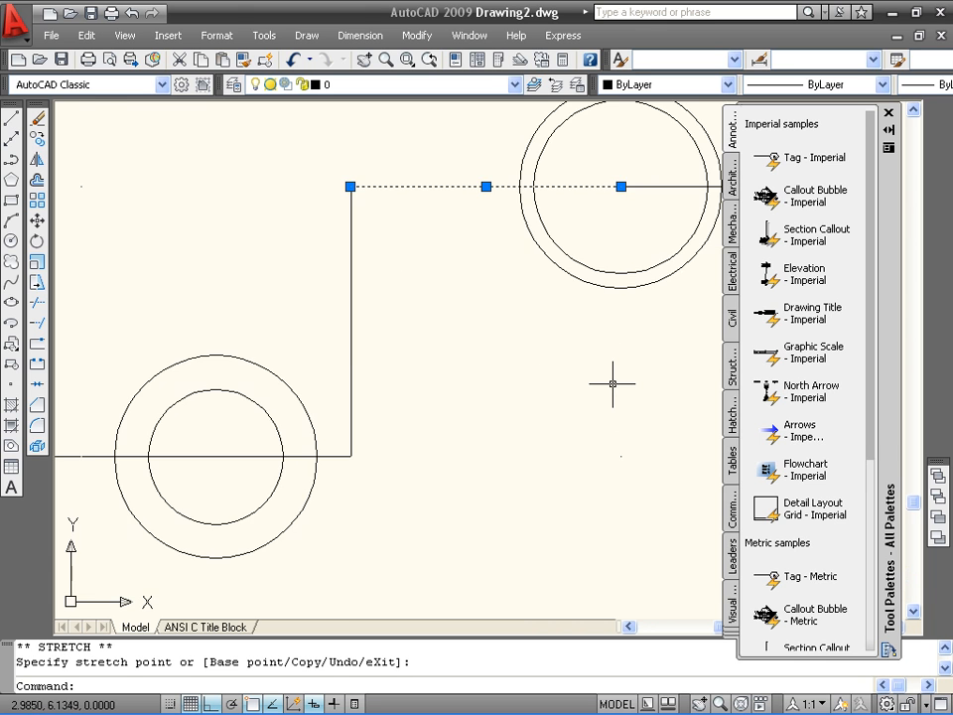
pyautogui.scroll(-3, 613, 381)
pyautogui.moveTo(671, 328); pyautogui.dragTo(391, 394, button='middle')
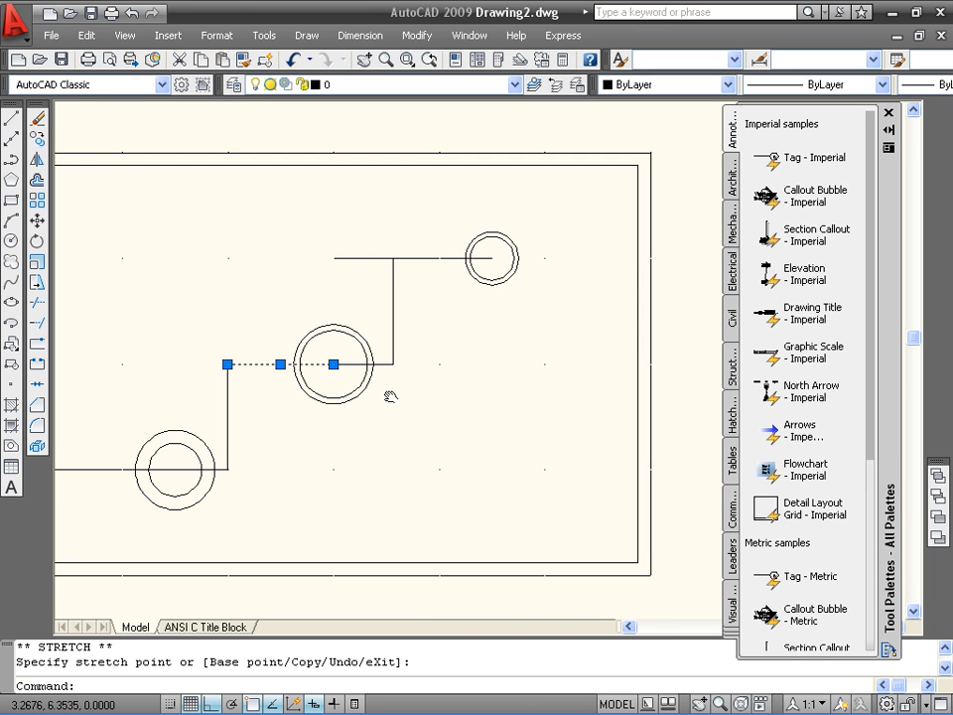
pyautogui.press('Escape')
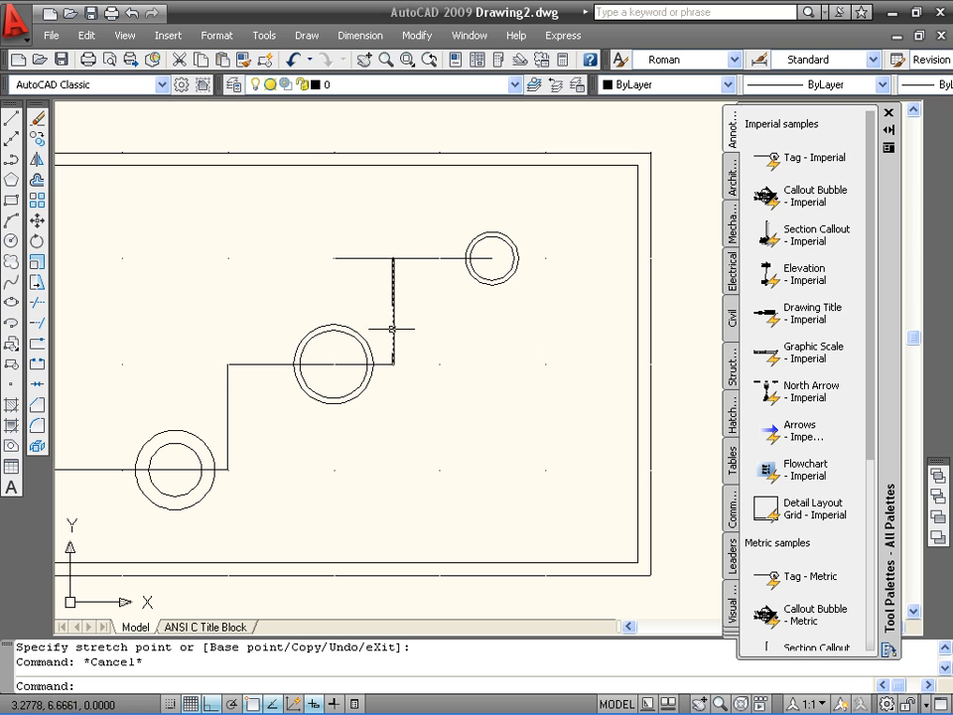
# - Shorten the upper horizontal segment by stretching its left end to the top of the vertical line at (3.2831, 7)
pyautogui.click(414, 258)
pyautogui.click(334, 258)
pyautogui.click(394, 258)
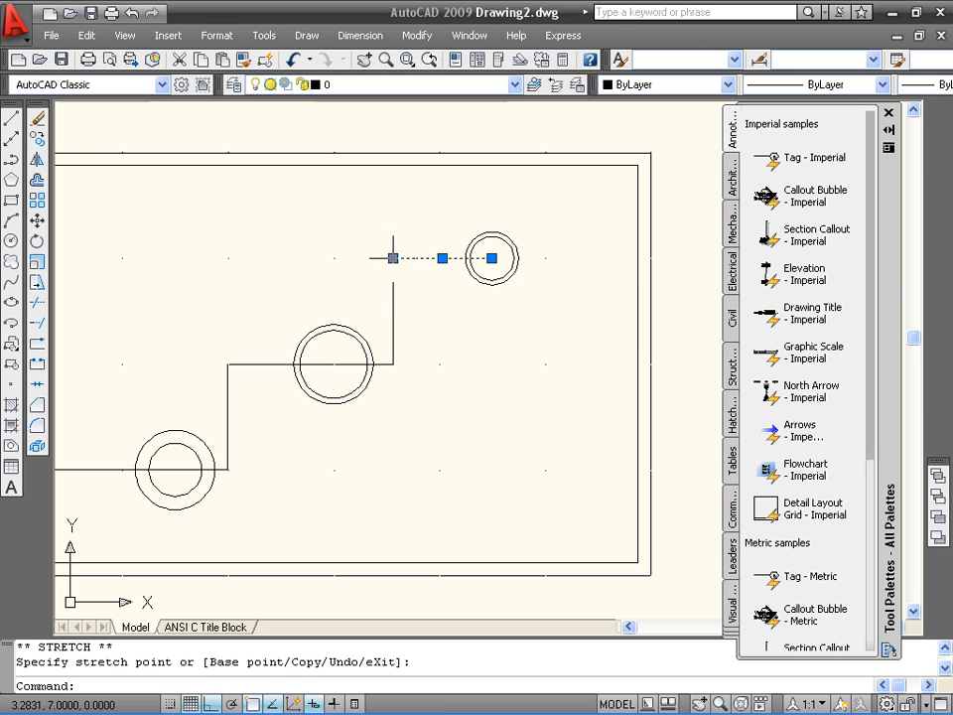
pyautogui.press('Escape')
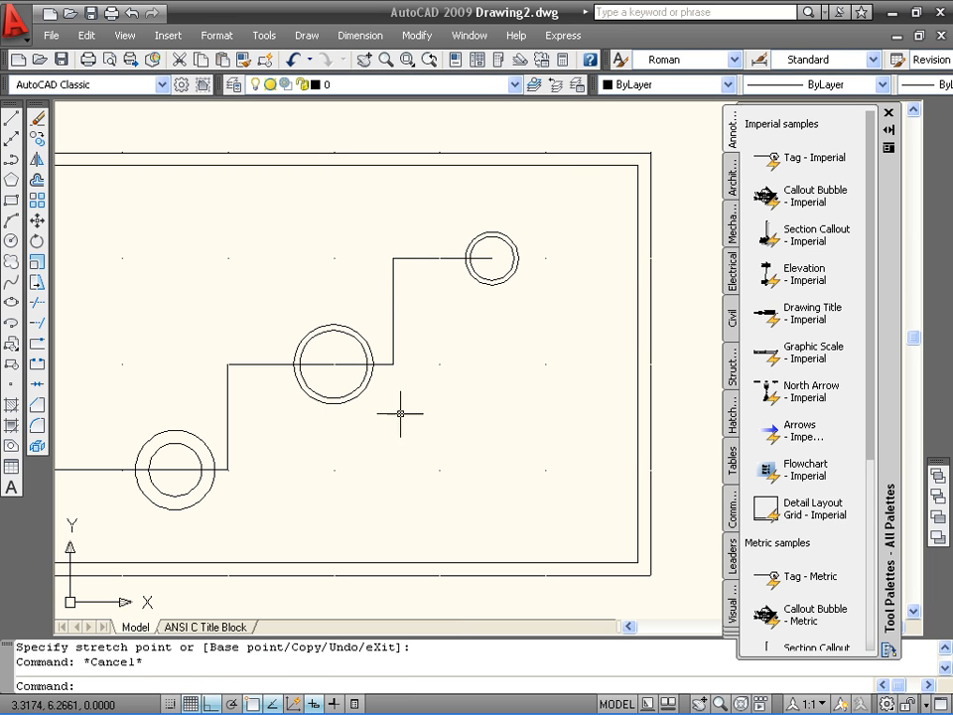
# - With snap turned on, draw a 3 by 1 rectangle aligned below the plate, from (1.5, 4) to (4.5, 3)
pyautogui.scroll(-1, 285, 529)
pyautogui.scroll(-2, 284, 530)
pyautogui.moveTo(317, 497)
pyautogui.mouseDown(button='middle')
pyautogui.moveTo(376, 449)
pyautogui.moveTo(393, 362)
pyautogui.mouseUp(button='middle')
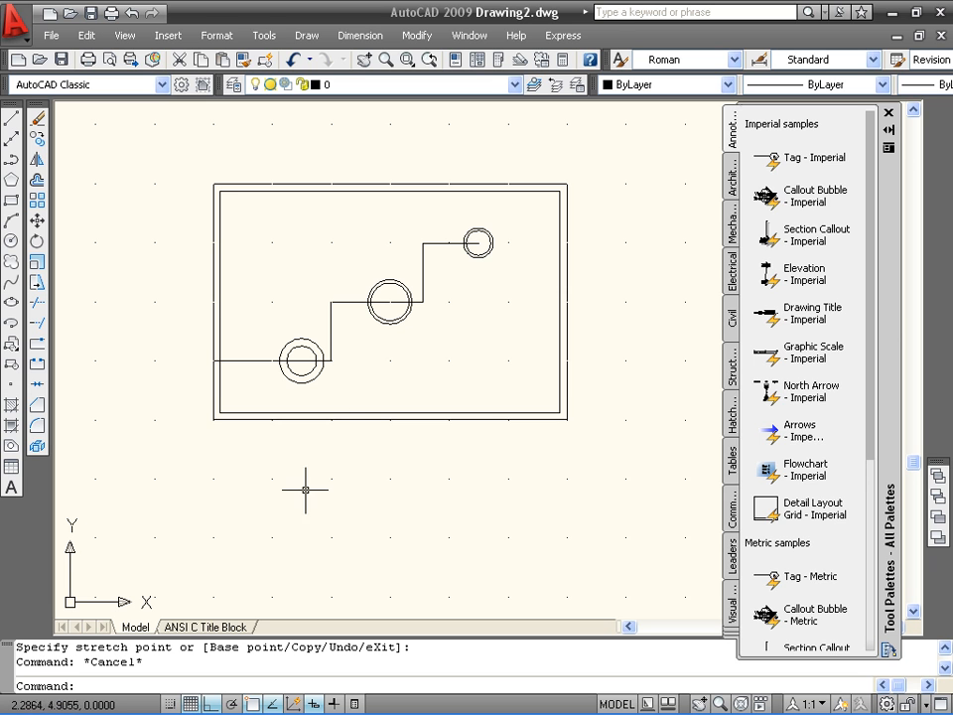
pyautogui.moveTo(313, 510)
pyautogui.mouseDown(button='middle')
pyautogui.moveTo(339, 459)
pyautogui.moveTo(337, 410)
pyautogui.mouseUp(button='middle')
pyautogui.scroll(-2, 330, 453)
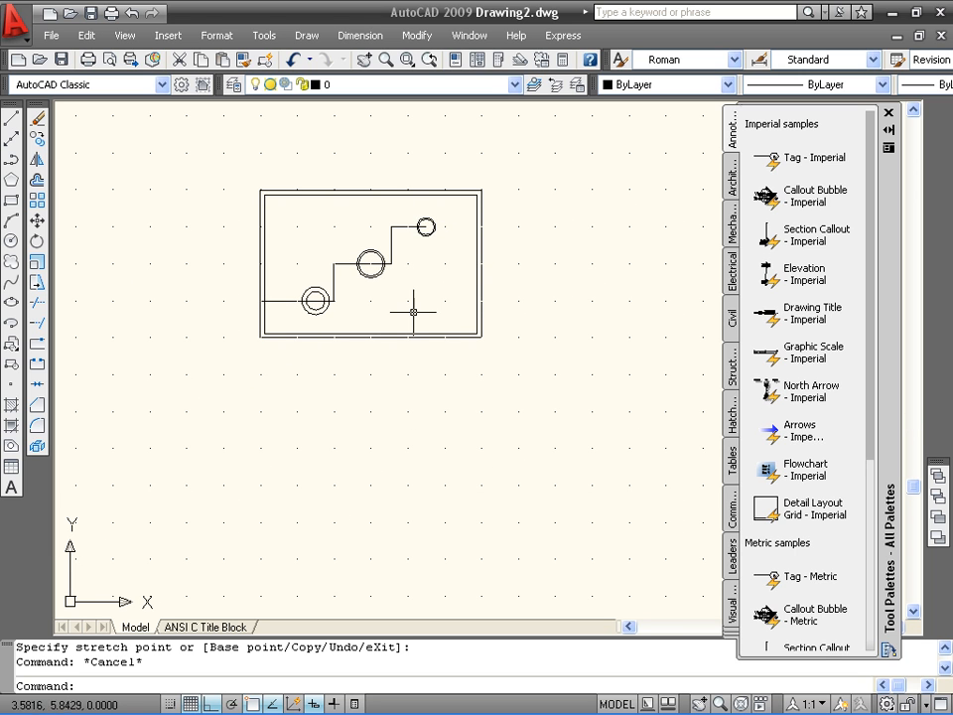
pyautogui.click(12, 201)
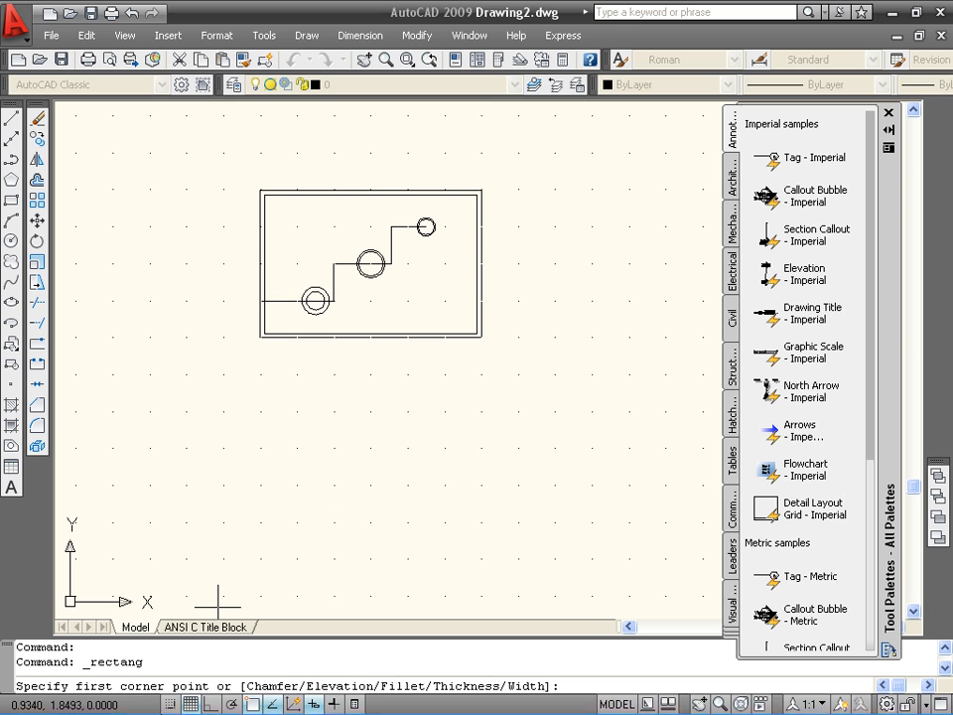
pyautogui.click(172, 704)
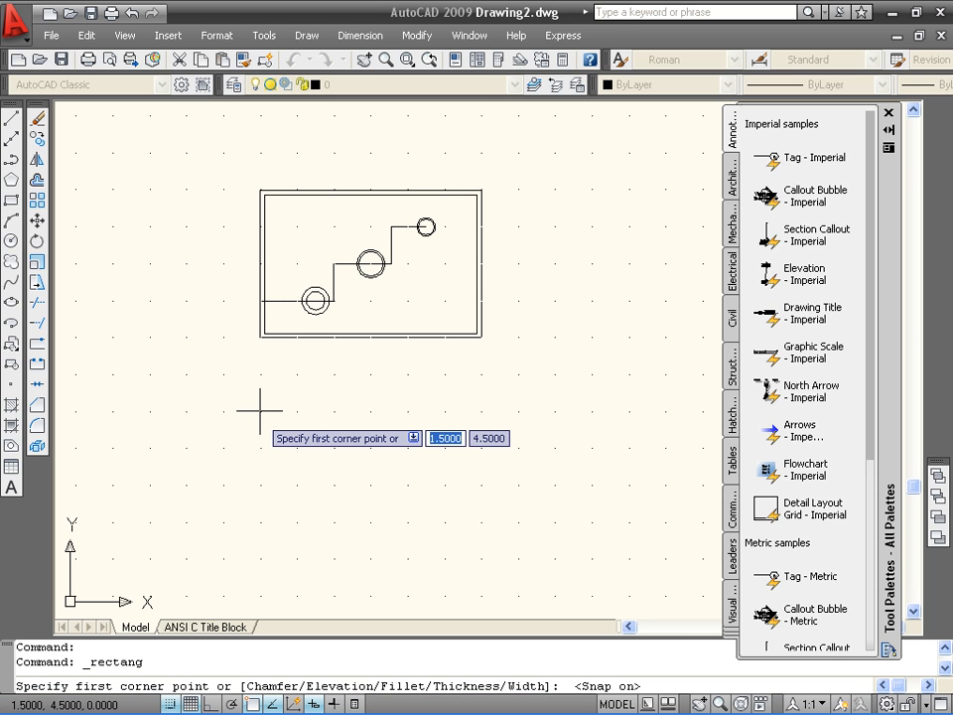
pyautogui.click(260, 449)
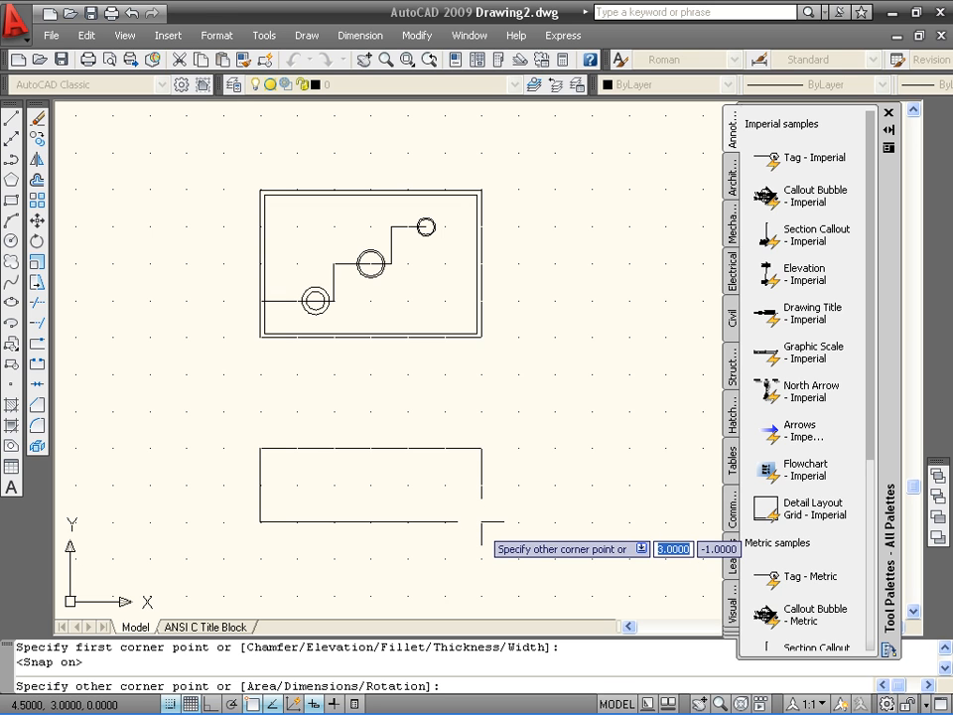
pyautogui.click(482, 521)
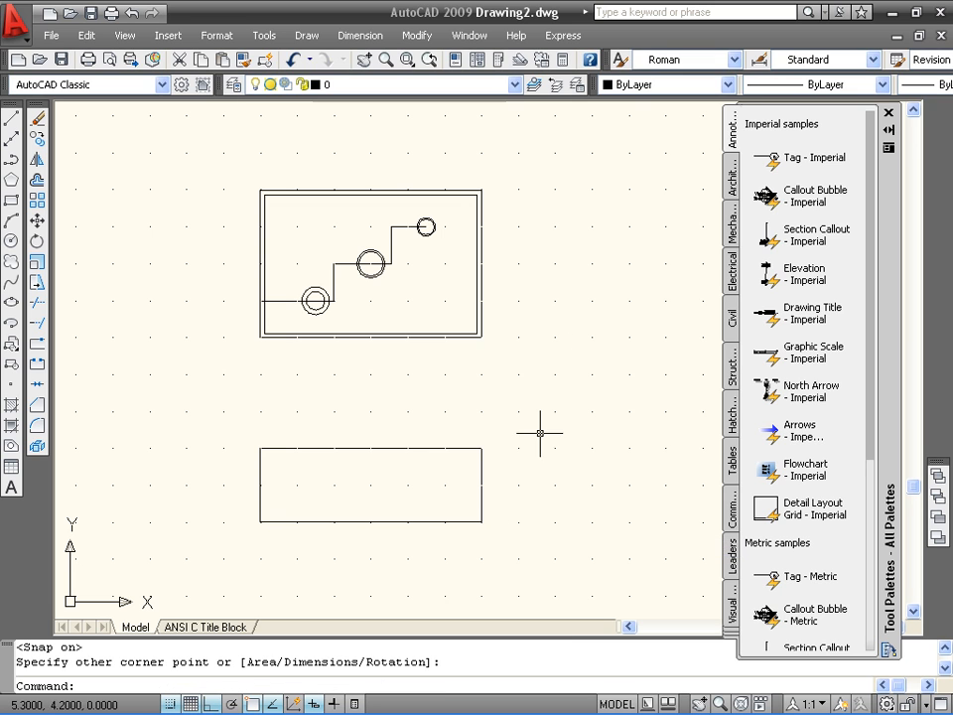
pyautogui.scroll(1, 512, 457)
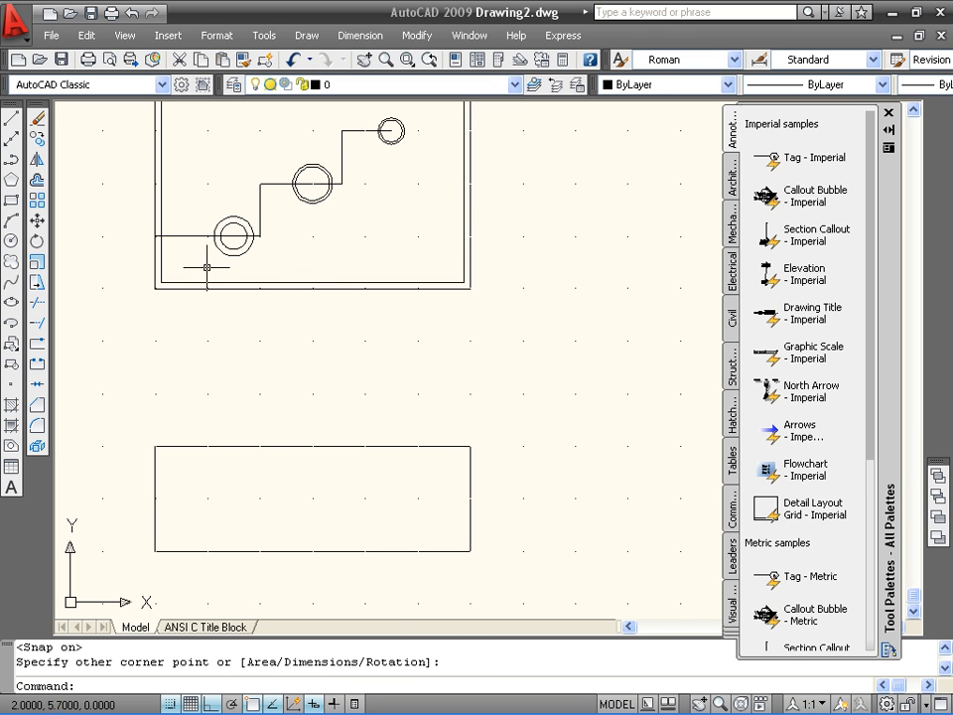
pyautogui.click(12, 119)
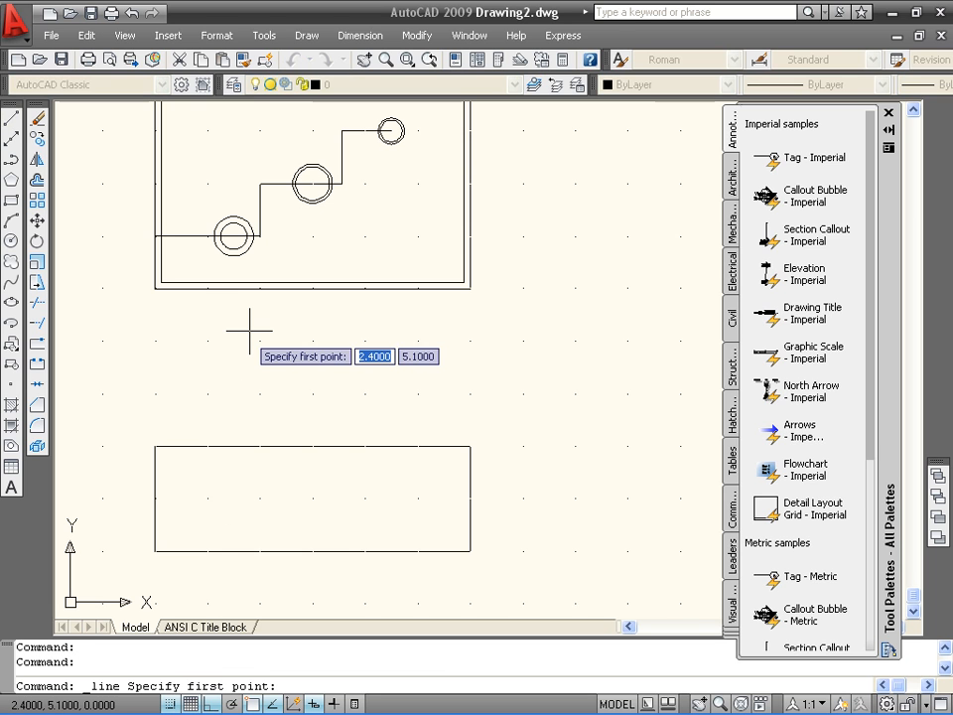
pyautogui.press('Escape')
pyautogui.press('Escape')
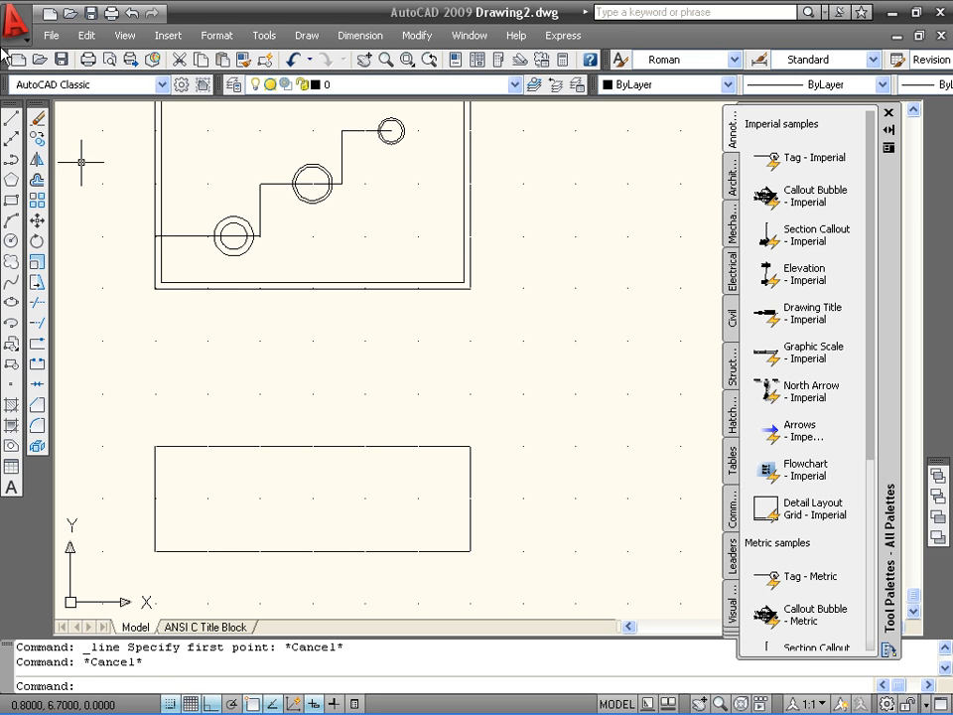
# - Draw vertical lines from the lowest circle pair's outer and inner left quadrants to the lower rectangle's bottom edge, at X 2.0625 and 2.125
pyautogui.click(12, 120)
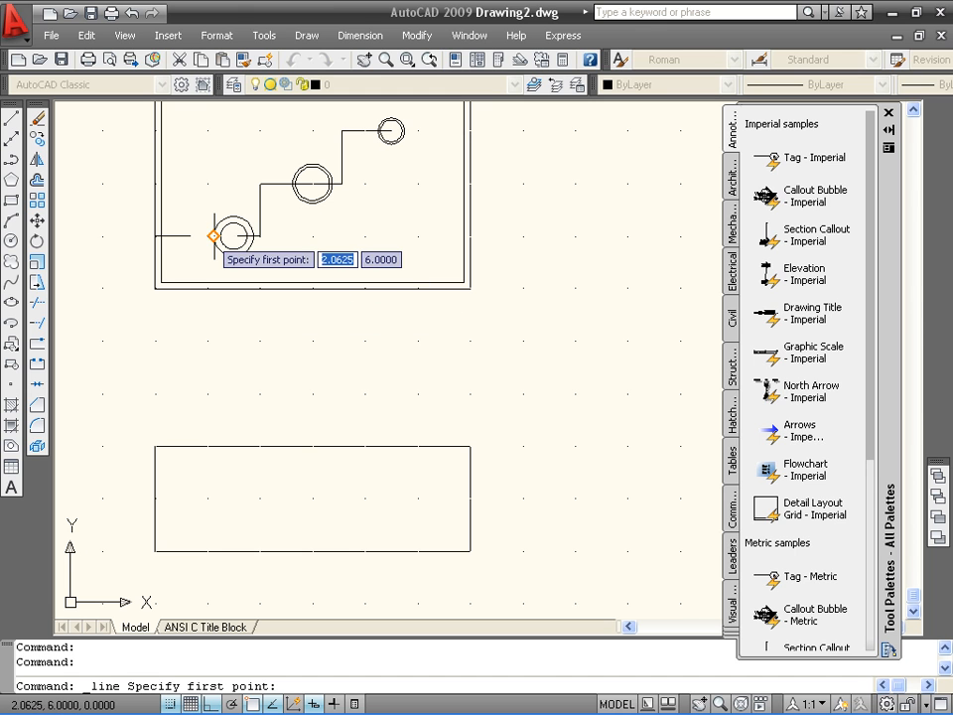
pyautogui.click(214, 235)
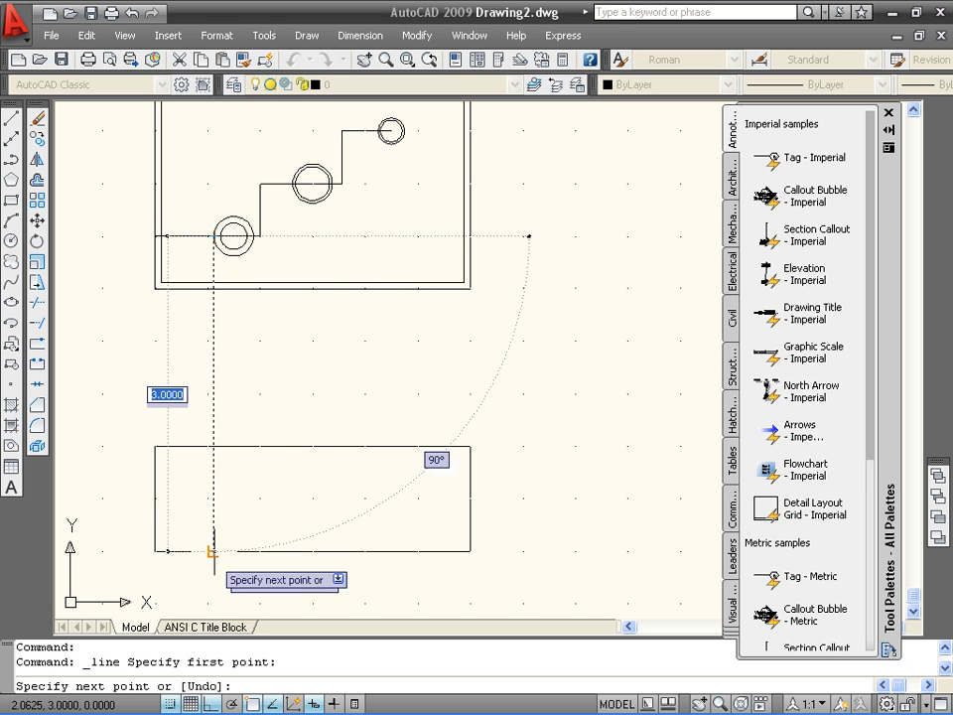
pyautogui.click(214, 551)
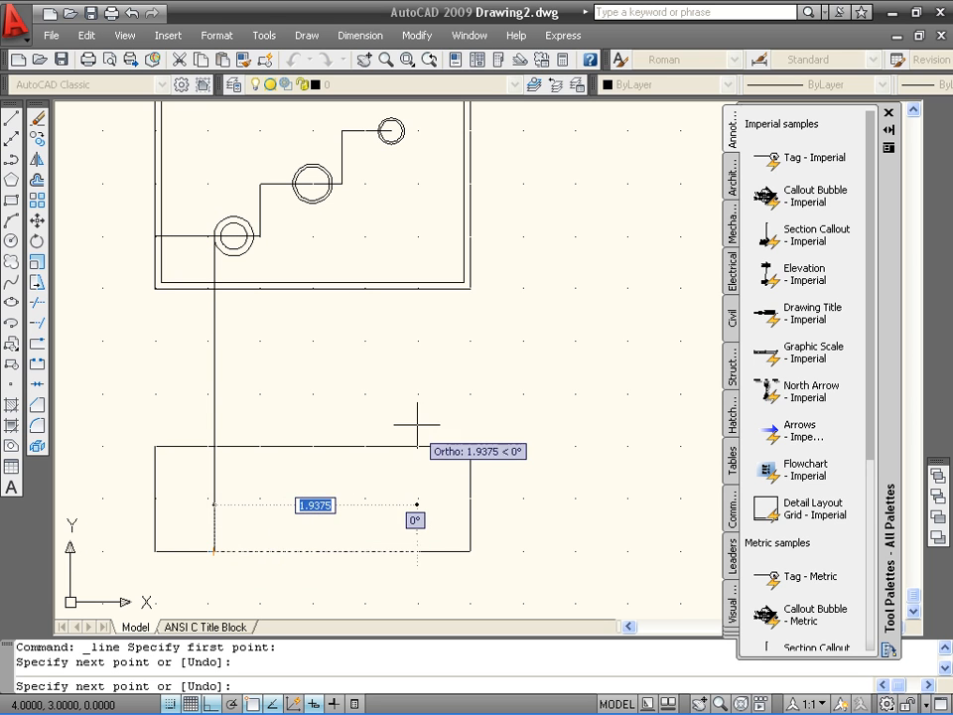
pyautogui.press('Return')
pyautogui.press('Return')
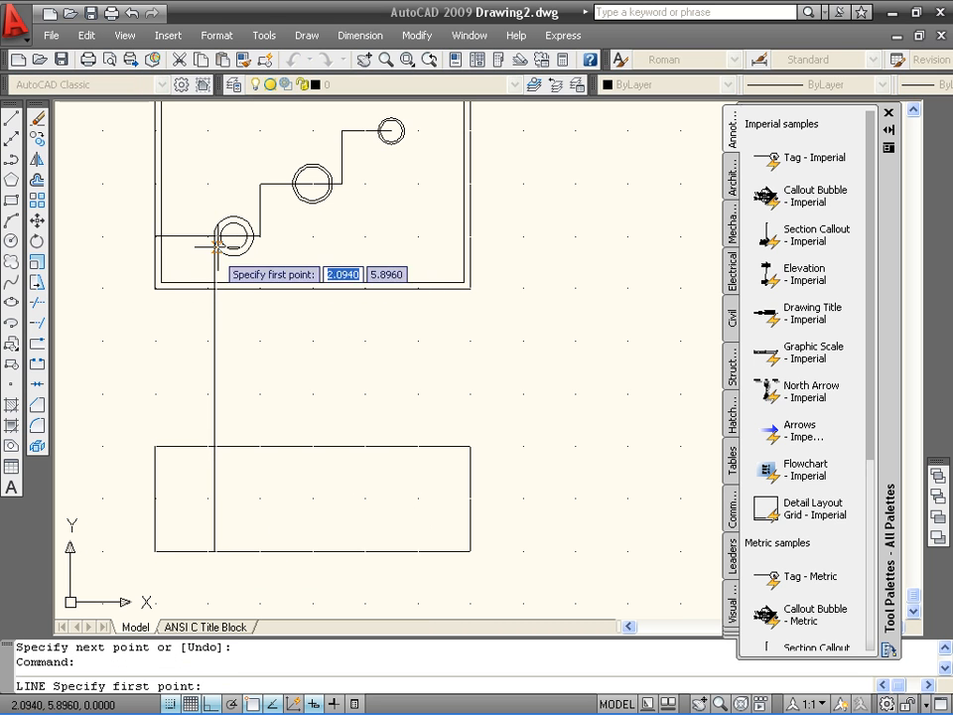
pyautogui.click(219, 236)
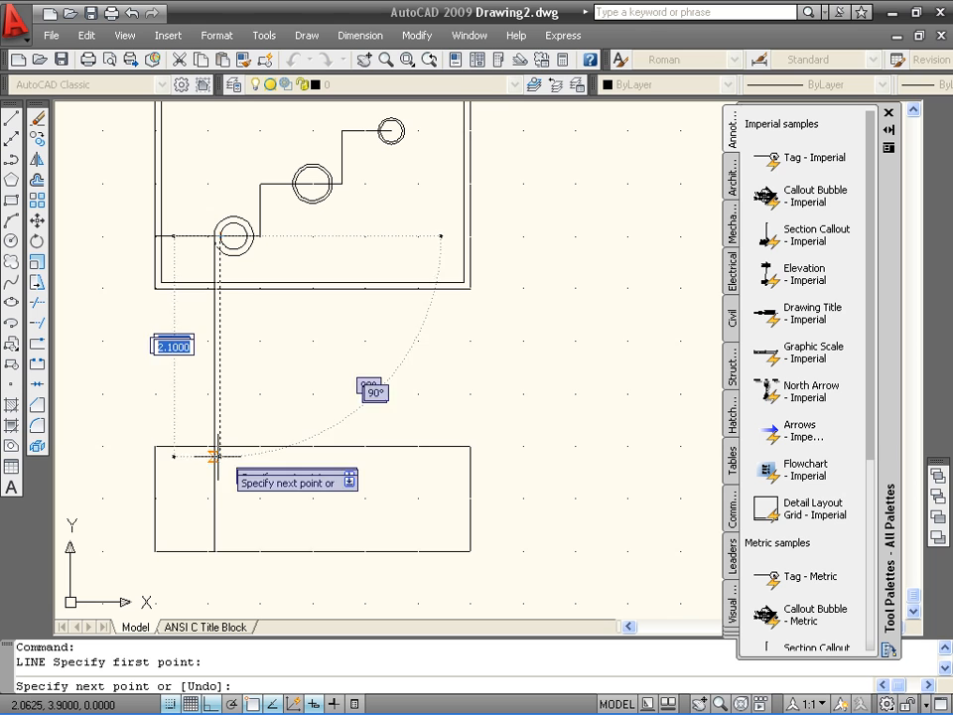
pyautogui.click(220, 551)
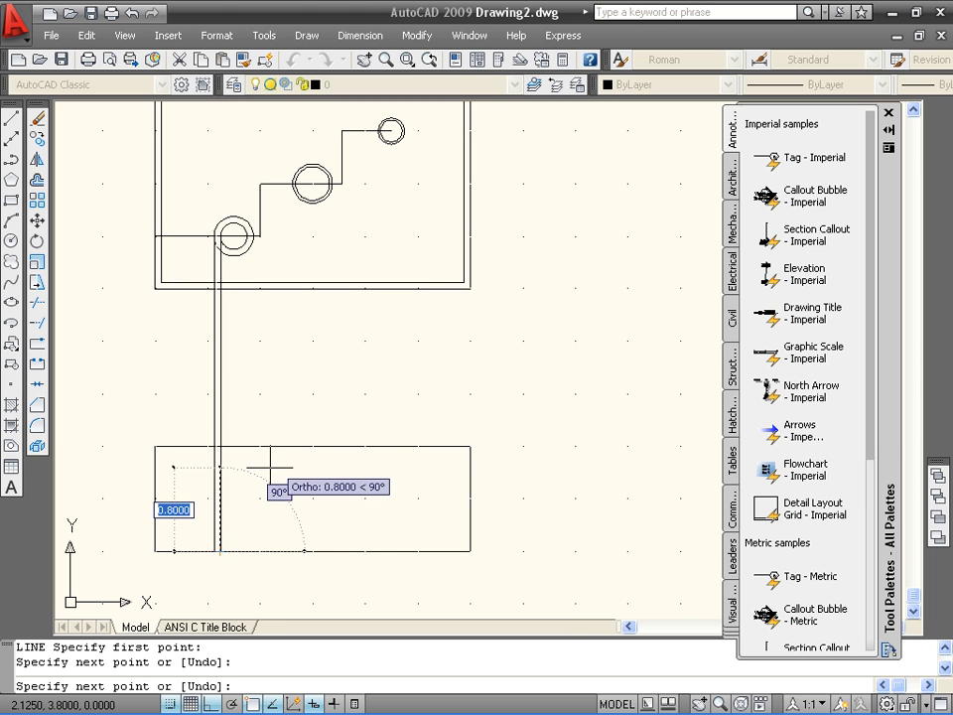
pyautogui.press('Return')
# - Project the lowest pair's inner and outer right quadrants, X 2.375 and 2.4375, to the lower rectangle's bottom edge, turning snap off for the outer line
pyautogui.press('Return')
pyautogui.click(247, 235)
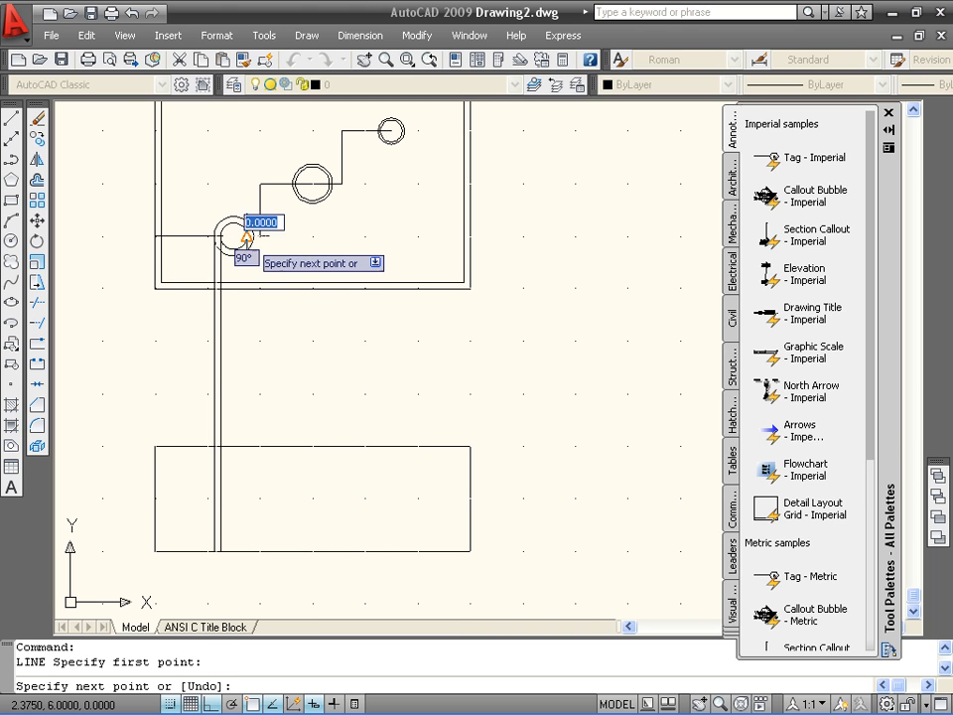
pyautogui.click(247, 551)
pyautogui.press('Return')
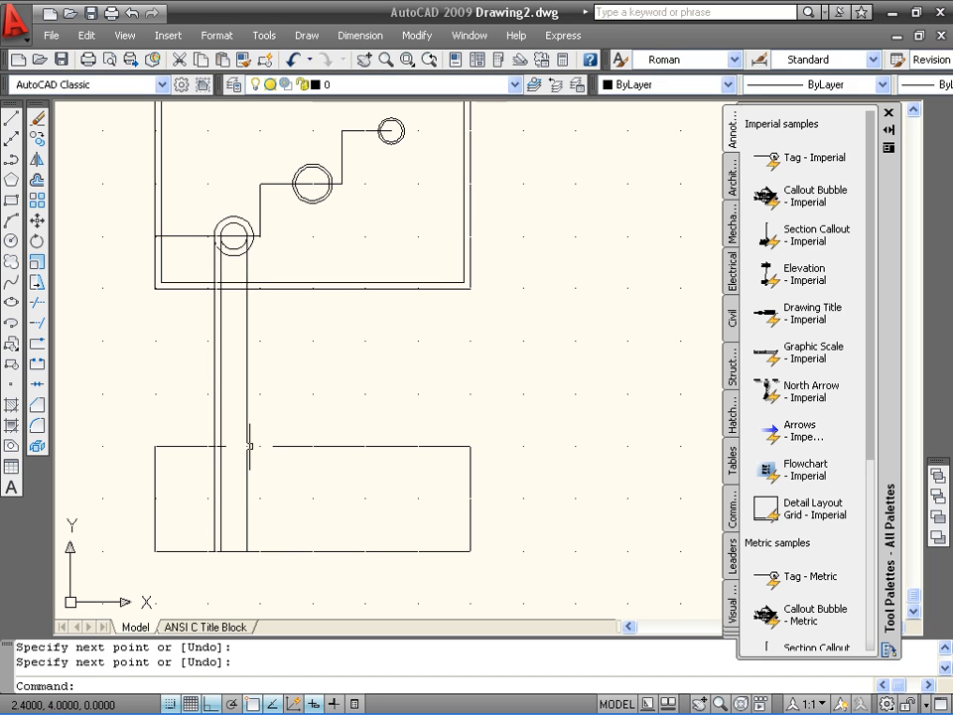
pyautogui.press('Return')
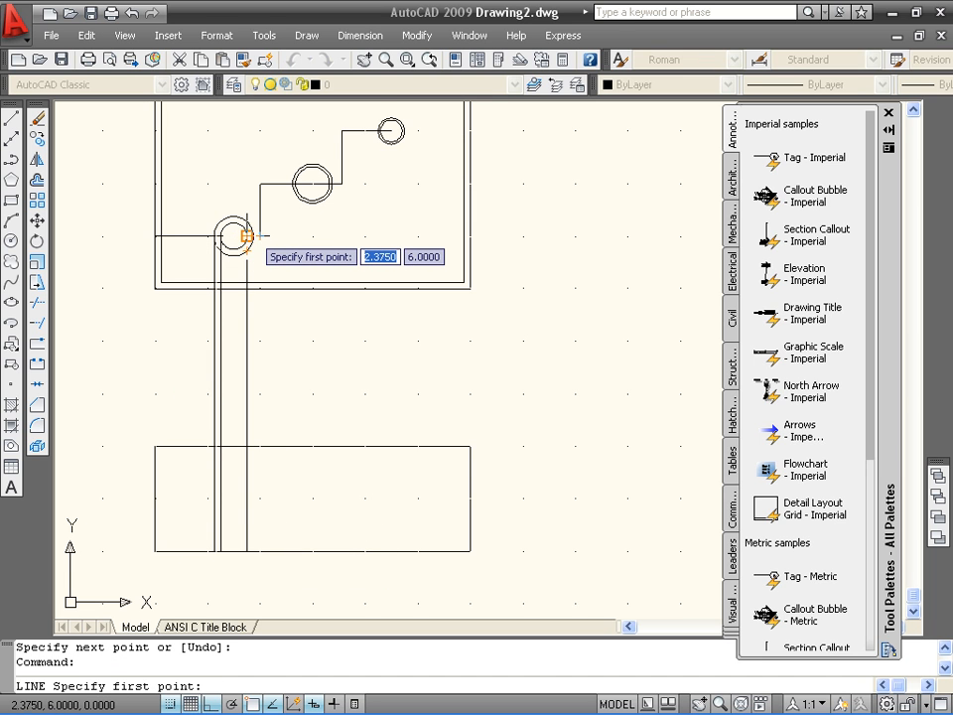
pyautogui.scroll(2, 259, 235)
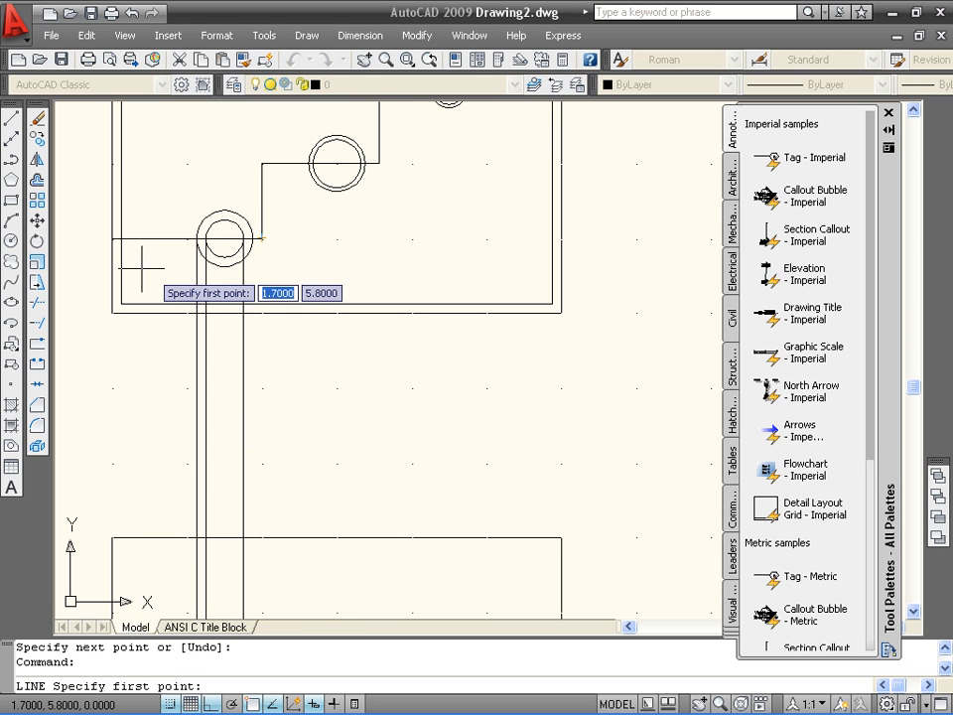
pyautogui.click(172, 705)
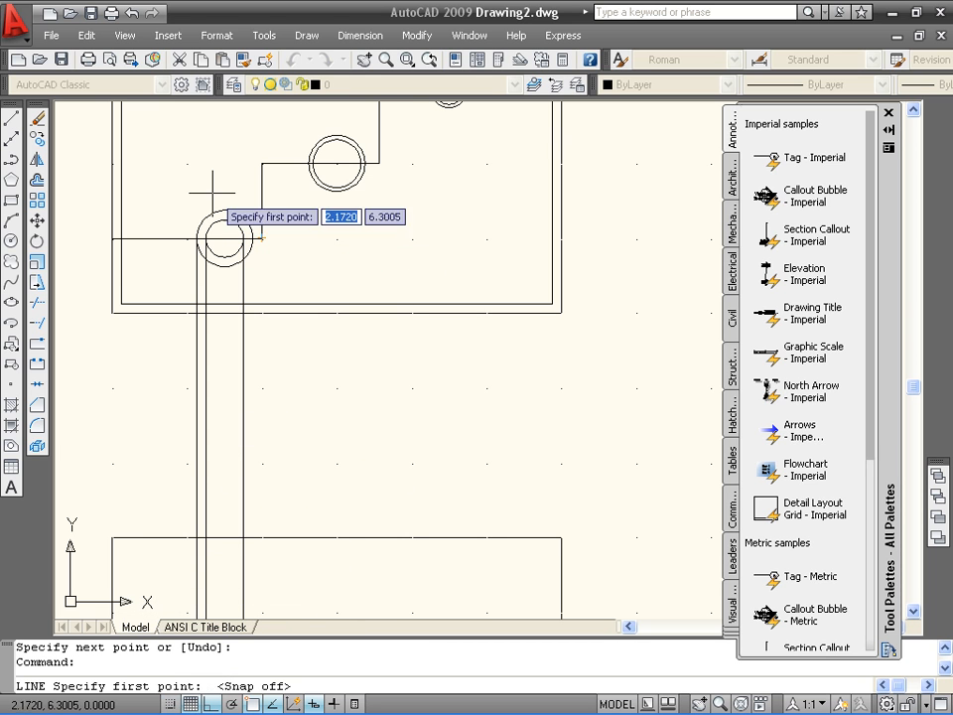
pyautogui.click(251, 238)
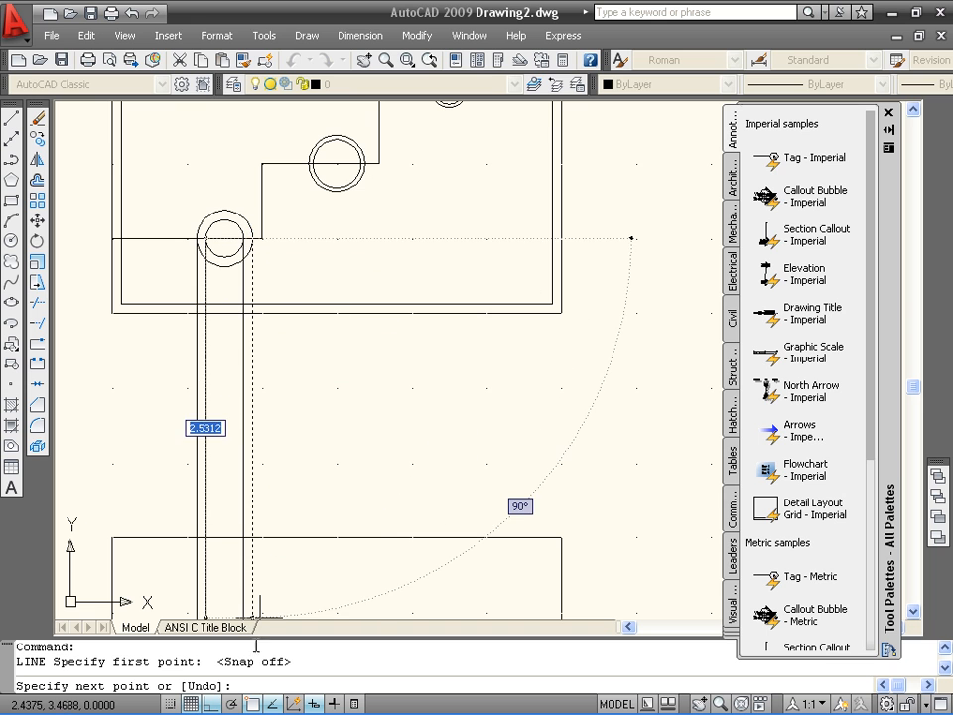
pyautogui.moveTo(250, 609); pyautogui.dragTo(257, 534, button='middle')
pyautogui.scroll(-1, 257, 535)
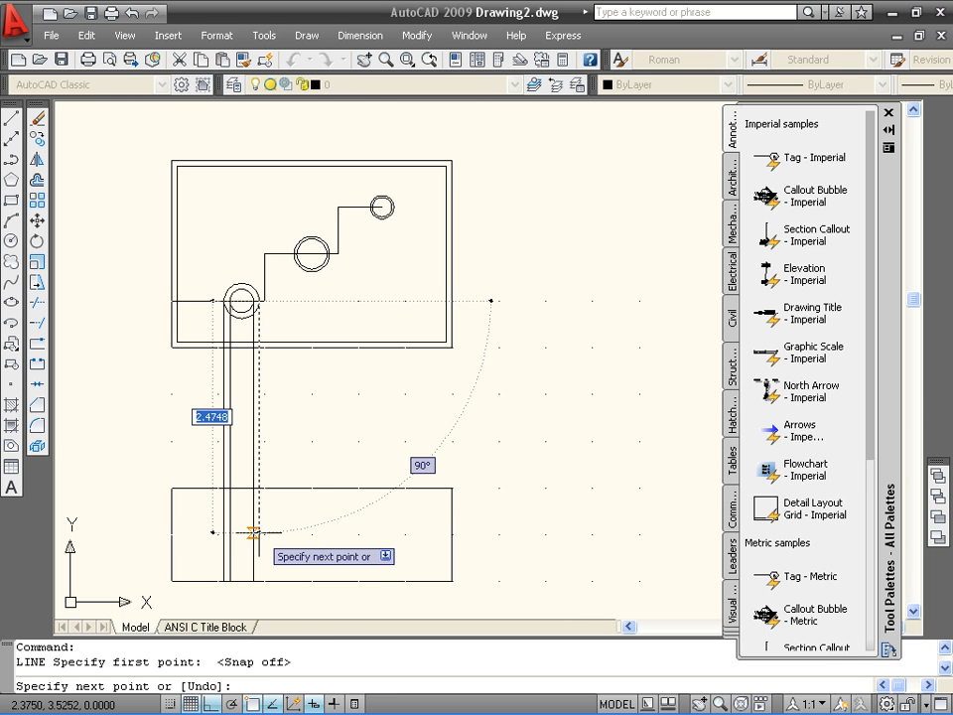
pyautogui.click(257, 583)
pyautogui.press('Return')
# - Draw vertical lines from the middle pair's outer and inner left quadrants, X 2.8125 and 2.8395, to the lower rectangle's bottom edge
pyautogui.press('Return')
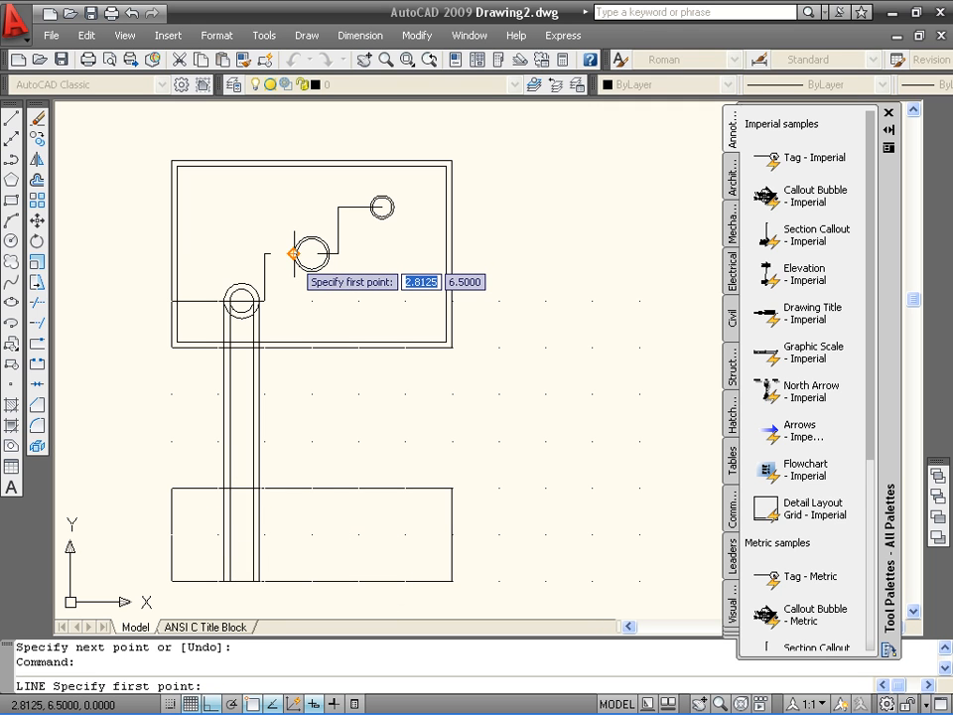
pyautogui.click(293, 254)
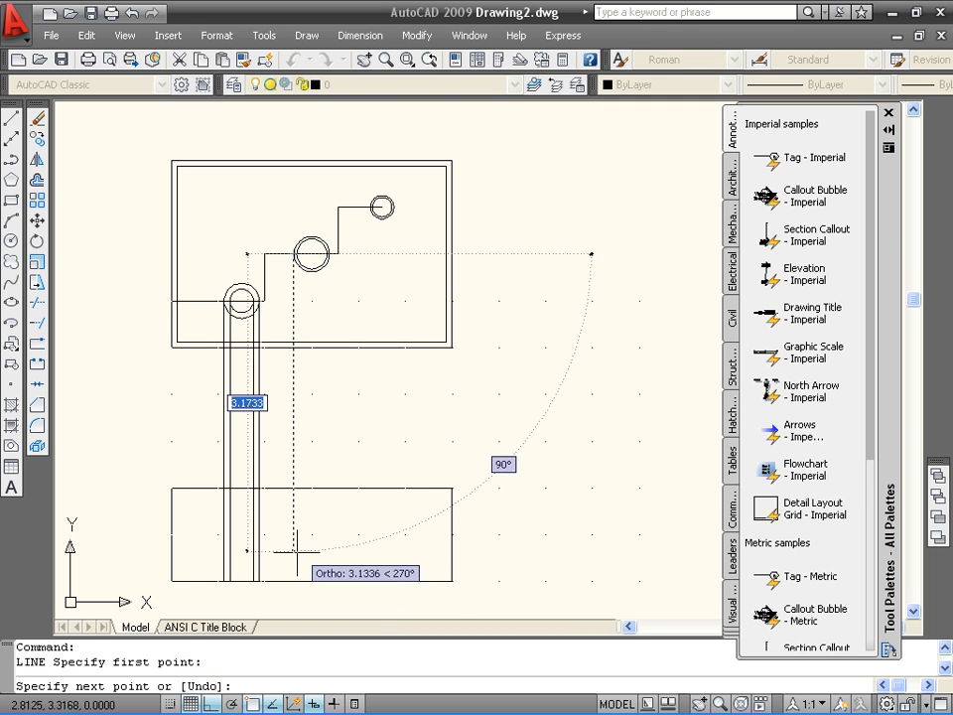
pyautogui.click(293, 581)
pyautogui.press('Return')
pyautogui.press('Return')
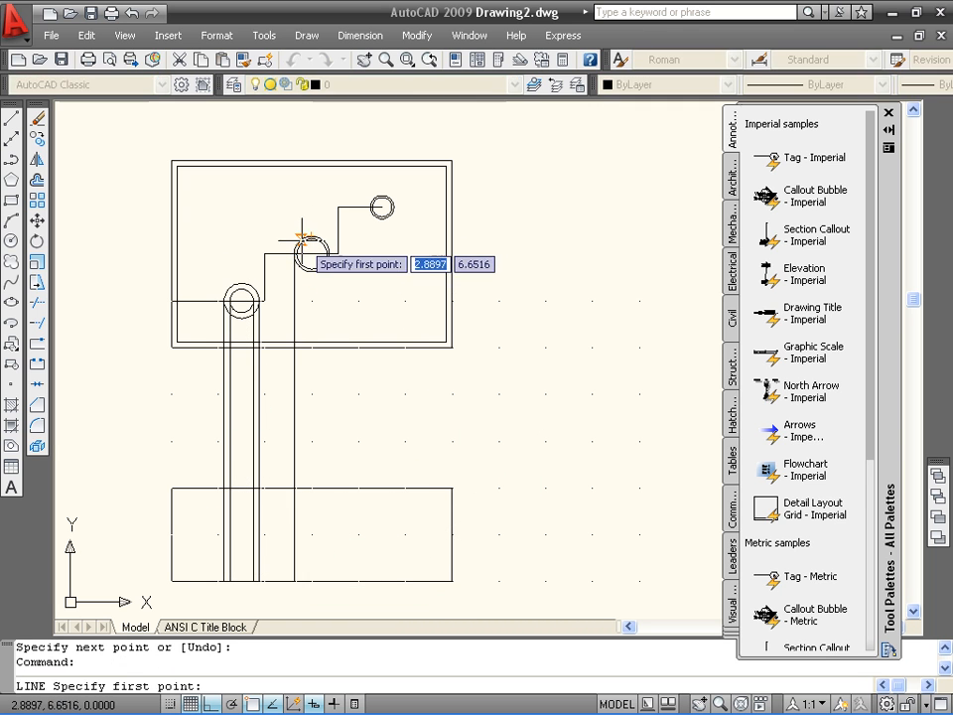
pyautogui.scroll(4, 294, 255)
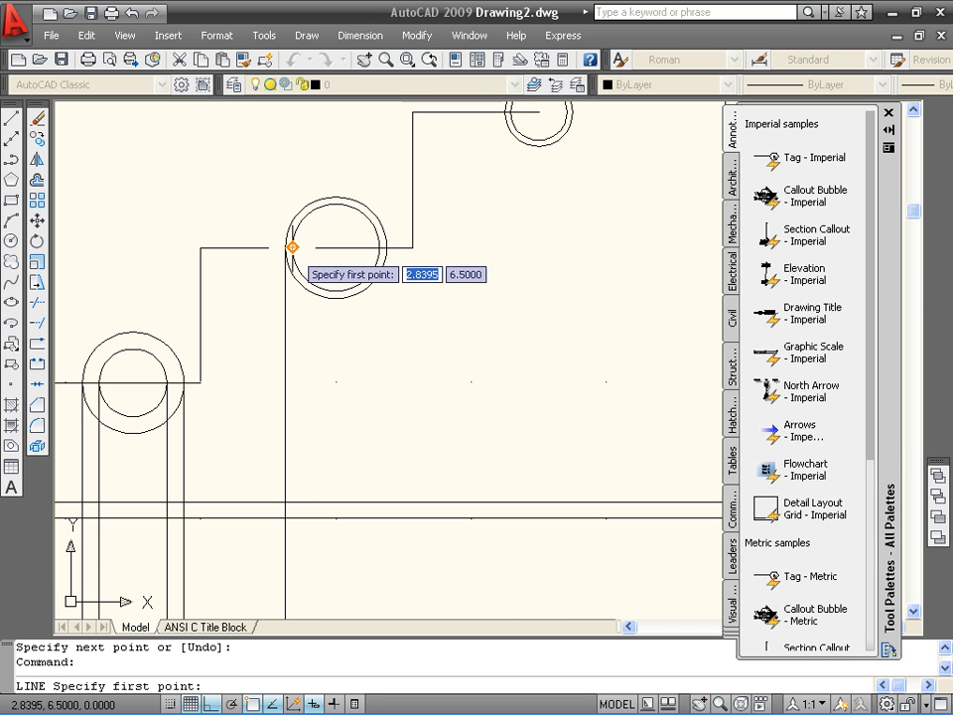
pyautogui.click(292, 249)
pyautogui.scroll(-4, 303, 412)
pyautogui.moveTo(298, 436)
pyautogui.mouseDown(button='middle')
pyautogui.moveTo(315, 303)
pyautogui.moveTo(301, 255)
pyautogui.mouseUp(button='middle')
pyautogui.click(302, 494)
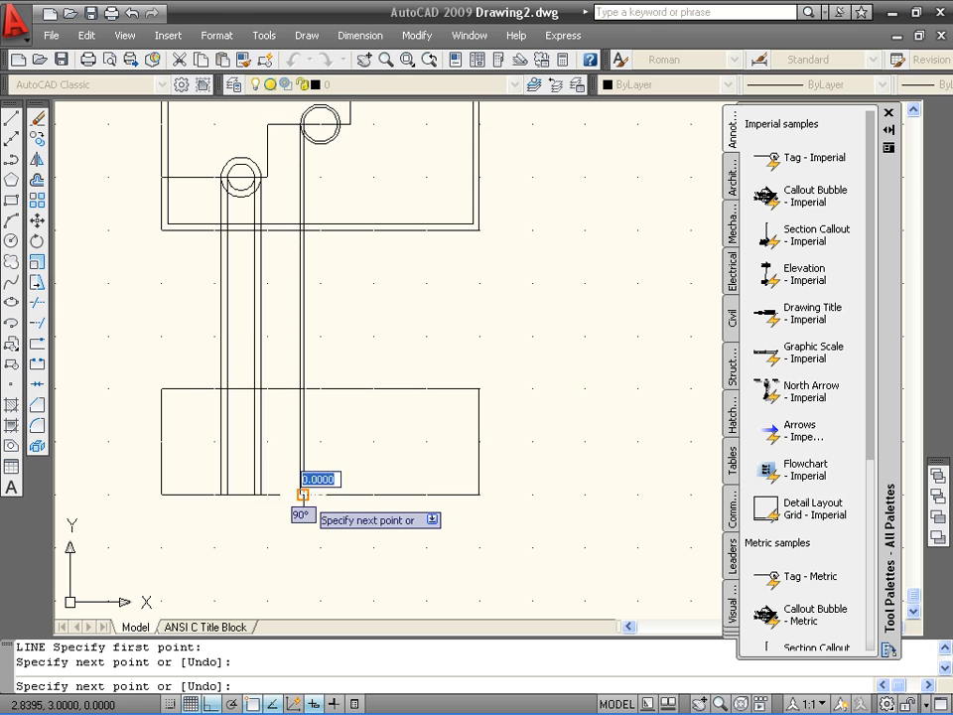
pyautogui.press('Return')
# - Draw vertical lines from the middle pair's outer and inner right quadrants, X 3.1875 and 3.1605, to the lower rectangle's bottom edge
pyautogui.press('Return')
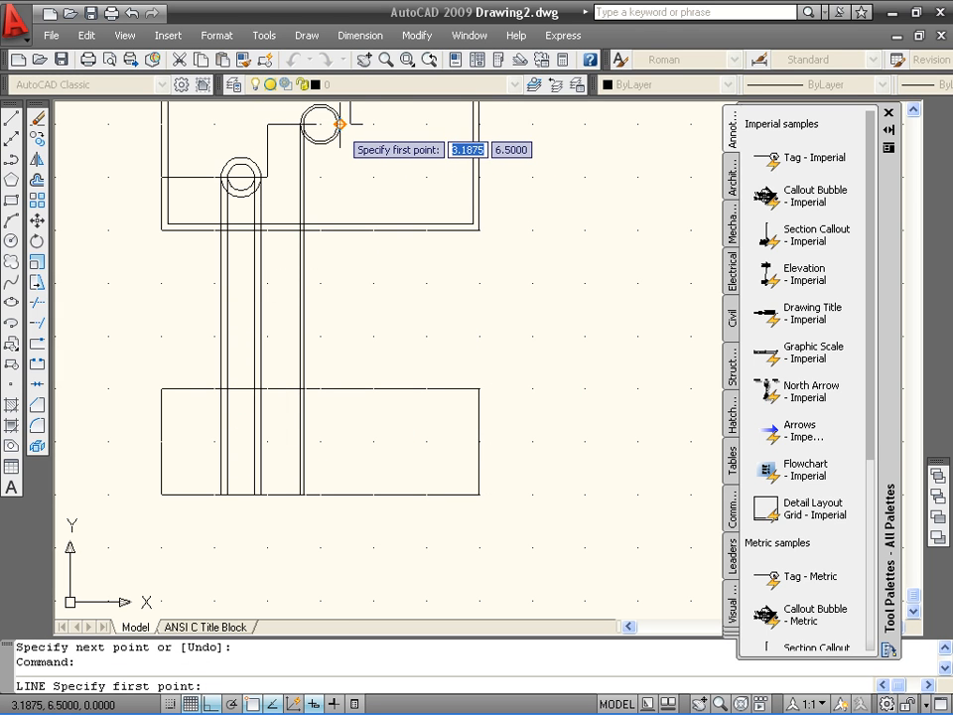
pyautogui.click(340, 125)
pyautogui.click(339, 494)
pyautogui.press('Return')
pyautogui.press('Return')
pyautogui.scroll(3, 333, 124)
pyautogui.click(341, 130)
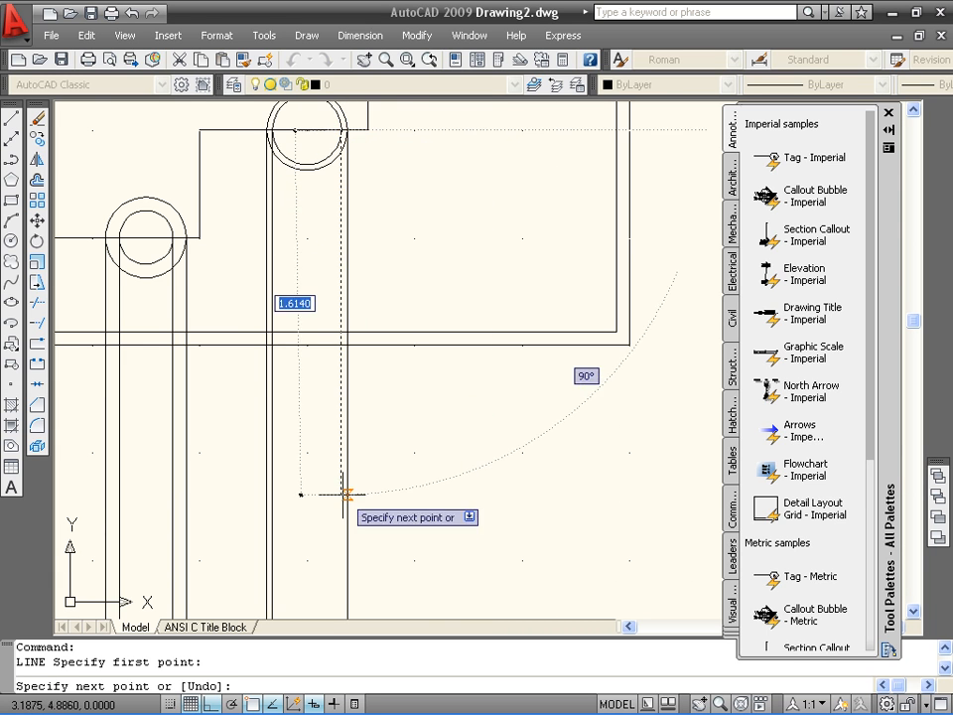
pyautogui.scroll(-2, 333, 503)
pyautogui.moveTo(333, 504); pyautogui.dragTo(335, 348, button='middle')
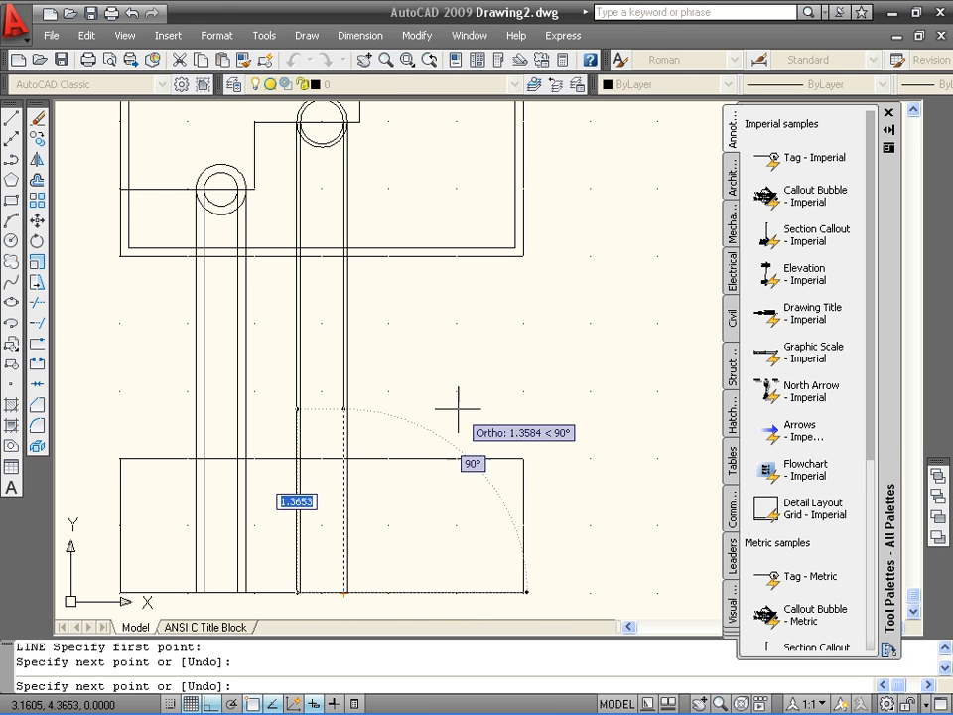
pyautogui.press('Return')
# - Draw a vertical line from the highest pair's outer circle at its left quadrant (3.625, 7) to the lower rectangle's bottom edge
pyautogui.scroll(2, 390, 121)
pyautogui.scroll(-2, 402, 129)
pyautogui.scroll(-2, 402, 130)
pyautogui.moveTo(403, 130); pyautogui.dragTo(406, 264, button='middle')
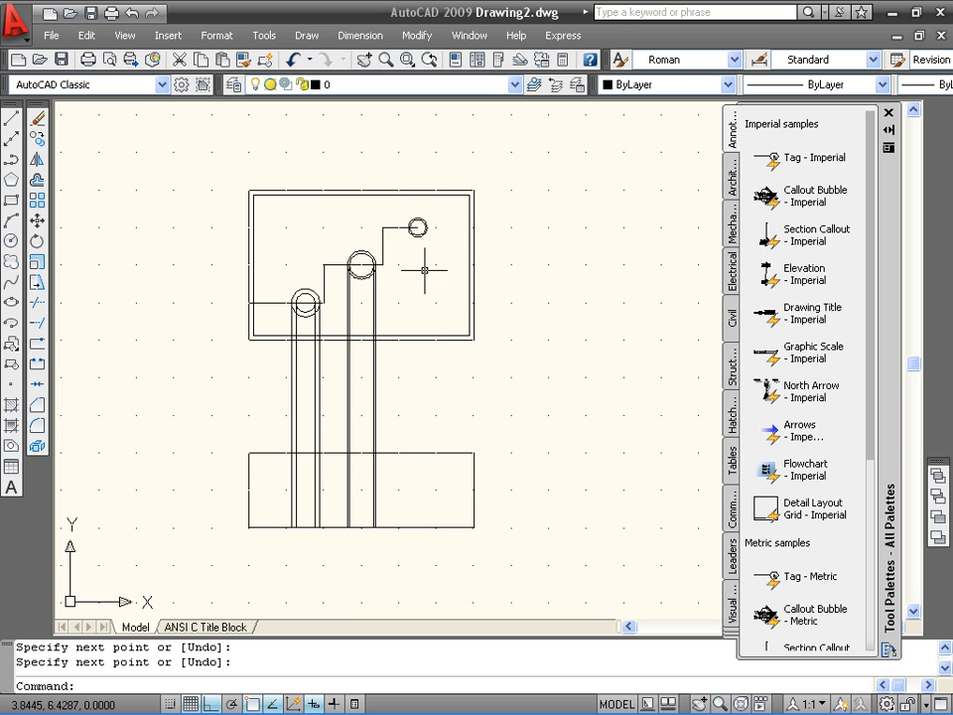
pyautogui.scroll(1, 443, 280)
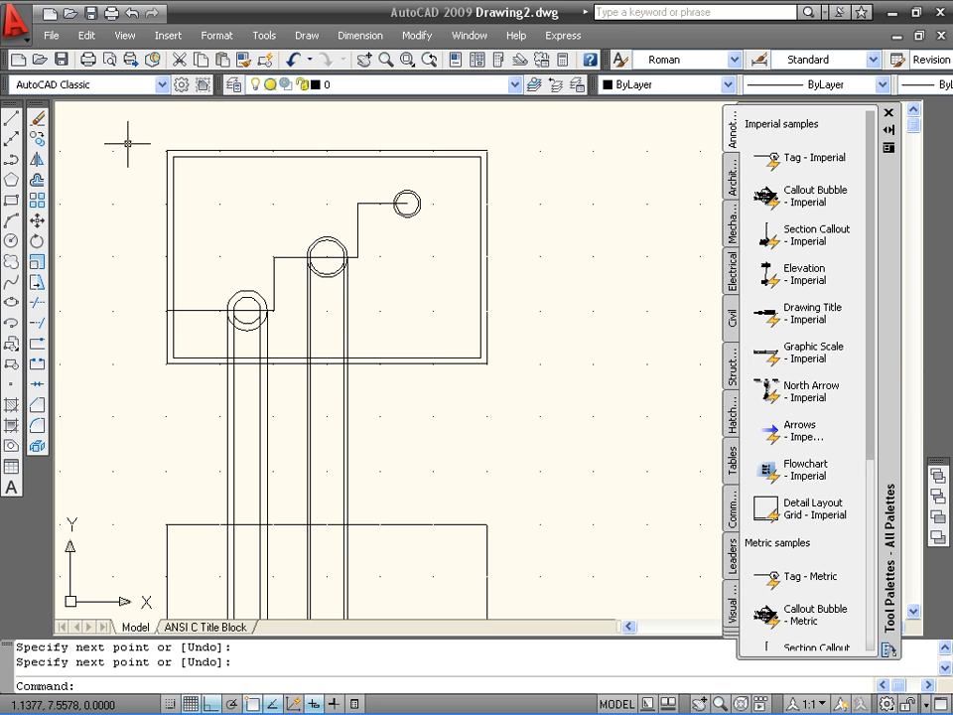
pyautogui.press('Return')
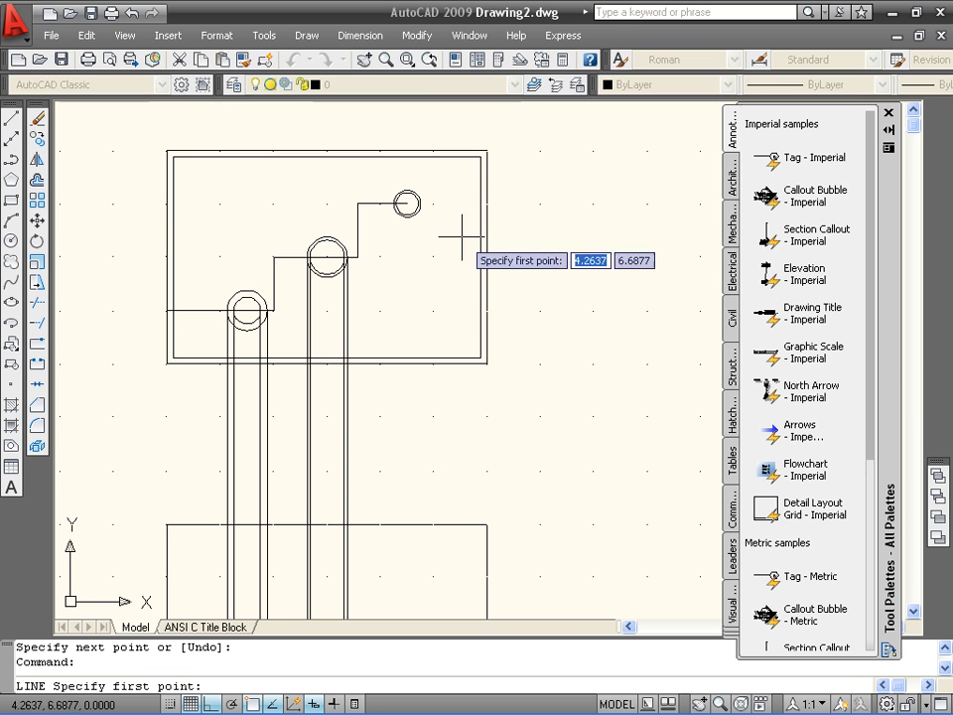
pyautogui.click(395, 203)
pyautogui.moveTo(389, 542); pyautogui.dragTo(421, 306, button='middle')
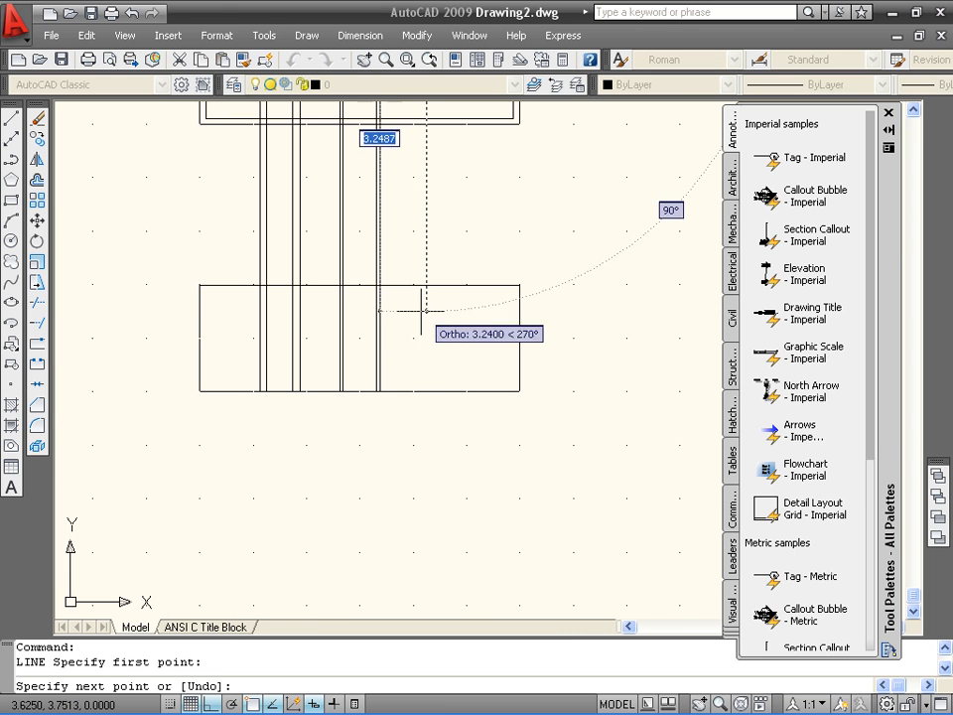
pyautogui.click(427, 390)
pyautogui.press('Return')
# - Draw a vertical line from the highest pair's inner circle at its left quadrant (3.6465, 7) to the lower rectangle's bottom edge
pyautogui.scroll(4, 498, 237)
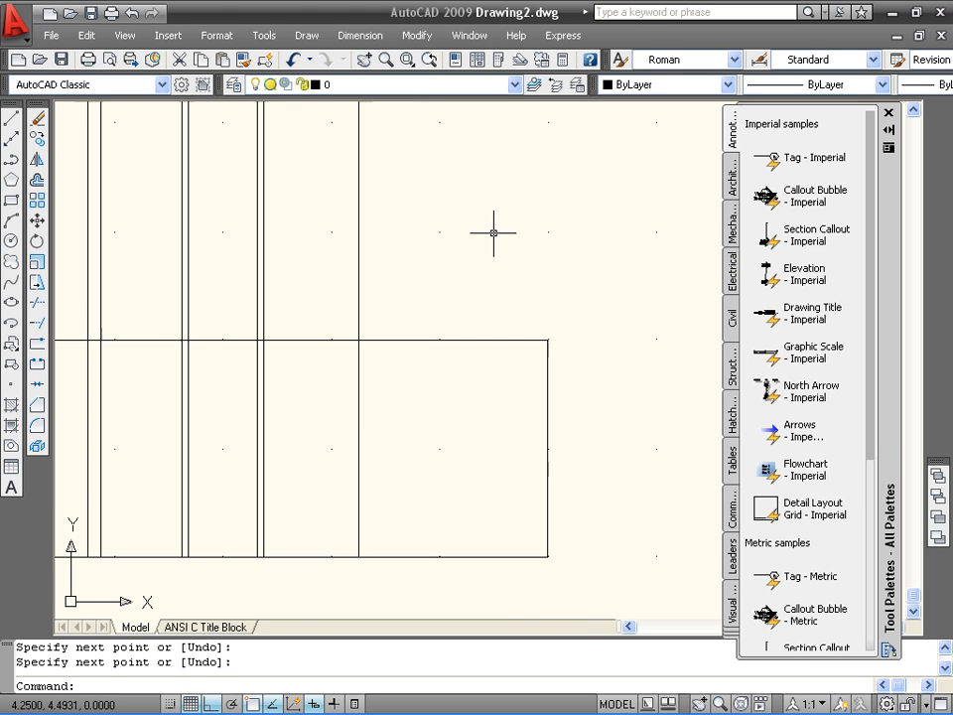
pyautogui.moveTo(494, 240); pyautogui.dragTo(468, 340, button='middle')
pyautogui.scroll(-5, 494, 264)
pyautogui.scroll(3, 466, 300)
pyautogui.press('Return')
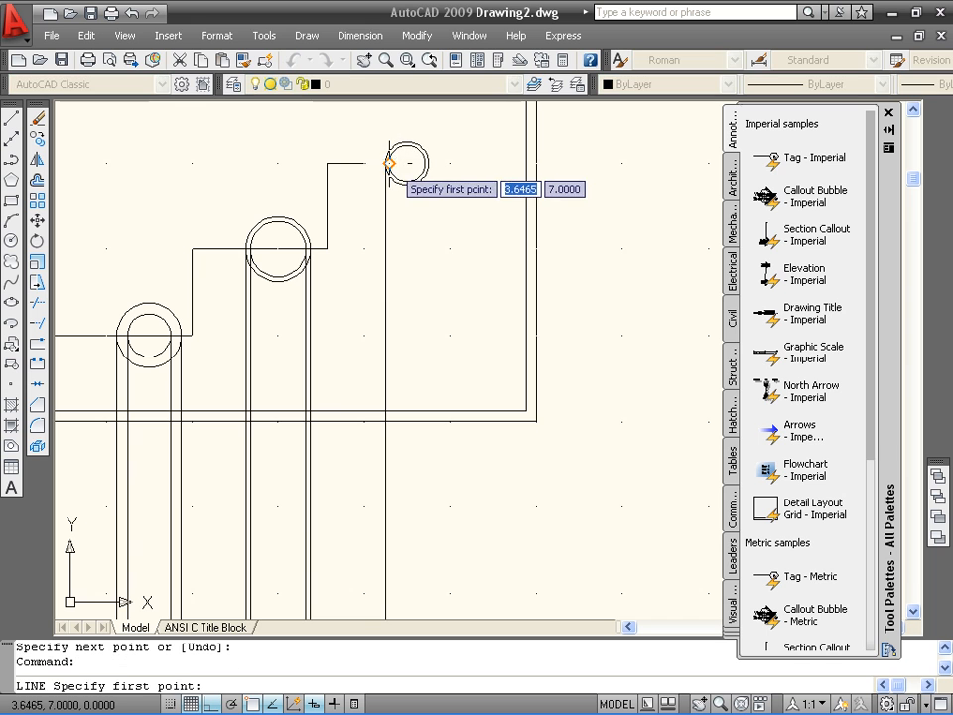
pyautogui.click(397, 159)
pyautogui.moveTo(398, 572); pyautogui.dragTo(408, 278, button='middle')
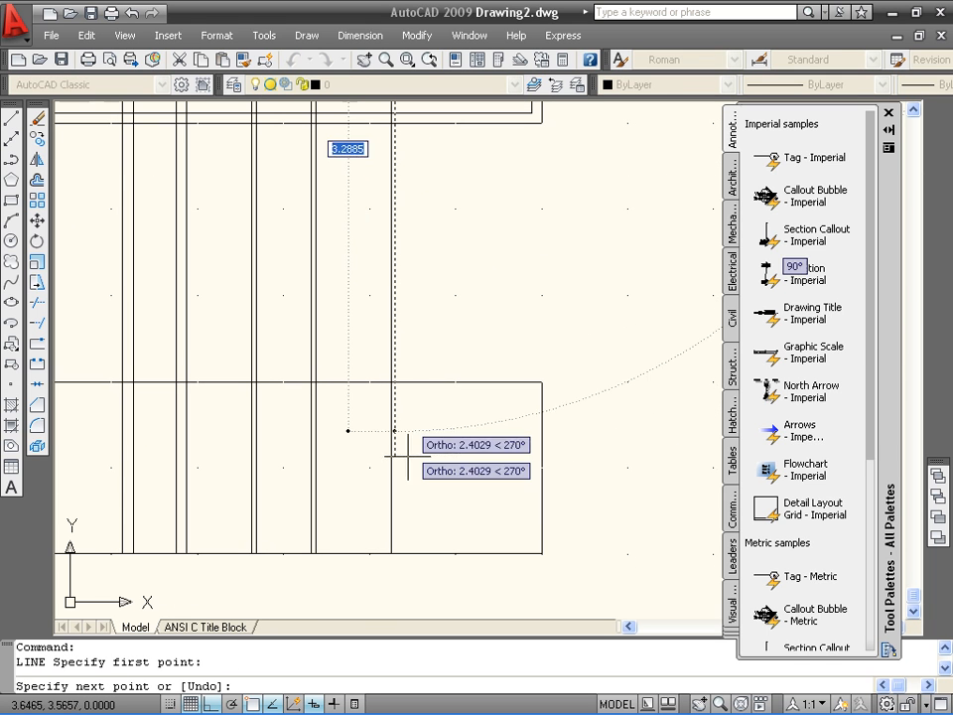
pyautogui.click(394, 562)
pyautogui.press('Return')
# - Draw a vertical line from the highest pair's outer circle at its right quadrant (3.875, 7) to the lower rectangle's bottom edge
pyautogui.scroll(2, 538, 264)
pyautogui.scroll(-3, 520, 257)
pyautogui.moveTo(512, 156); pyautogui.dragTo(512, 339, button='middle')
pyautogui.scroll(3, 491, 273)
pyautogui.press('Return')
pyautogui.click(456, 221)
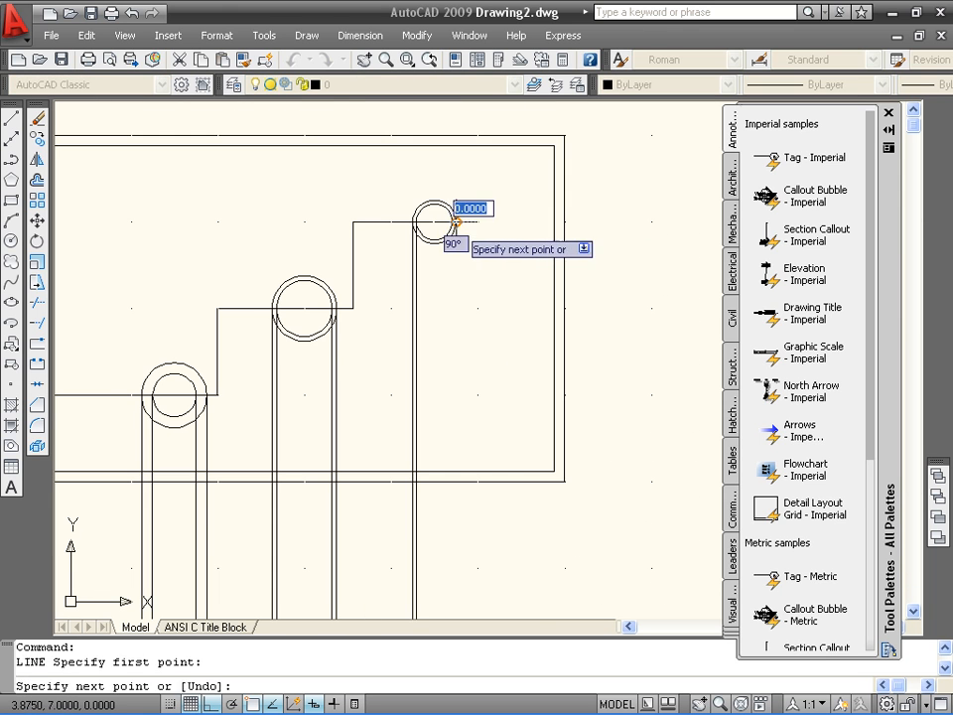
pyautogui.moveTo(477, 575); pyautogui.dragTo(486, 234, button='middle')
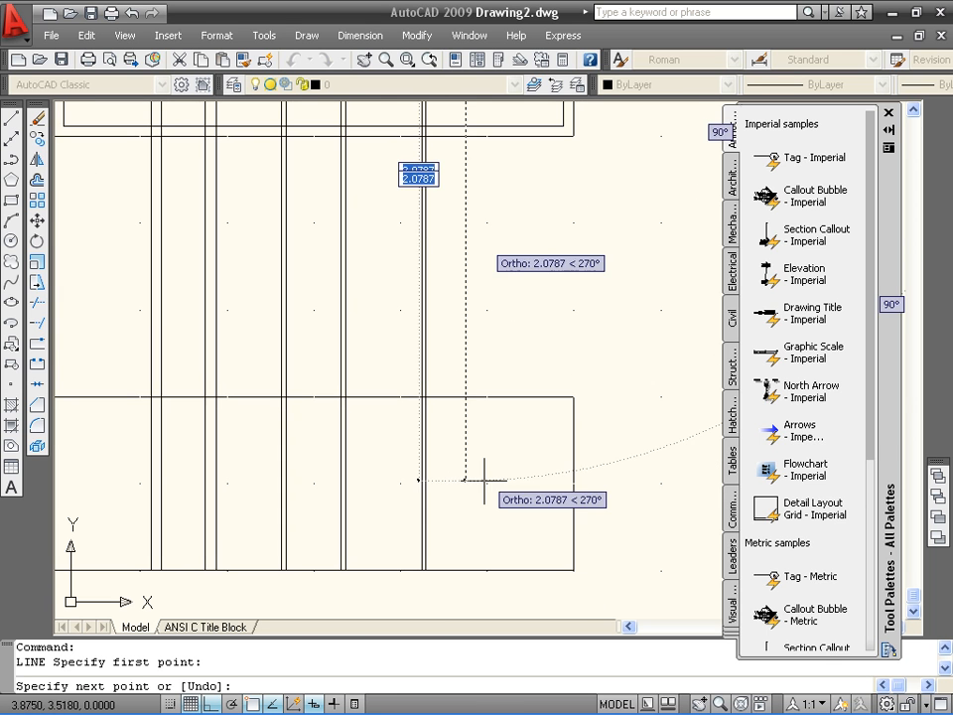
pyautogui.click(464, 573)
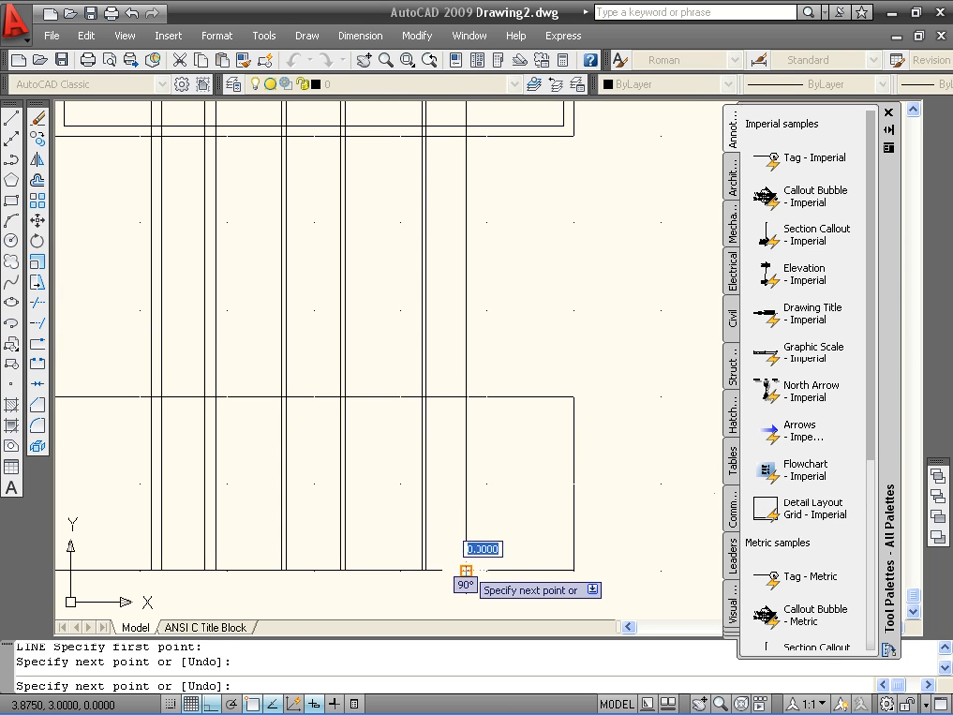
pyautogui.press('Return')
# - Draw a vertical line from the highest pair's inner circle at its right quadrant (3.8535, 7) to the lower rectangle's bottom edge
pyautogui.scroll(2, 434, 277)
pyautogui.scroll(-3, 454, 270)
pyautogui.moveTo(453, 269); pyautogui.dragTo(464, 396, button='middle')
pyautogui.press('Return')
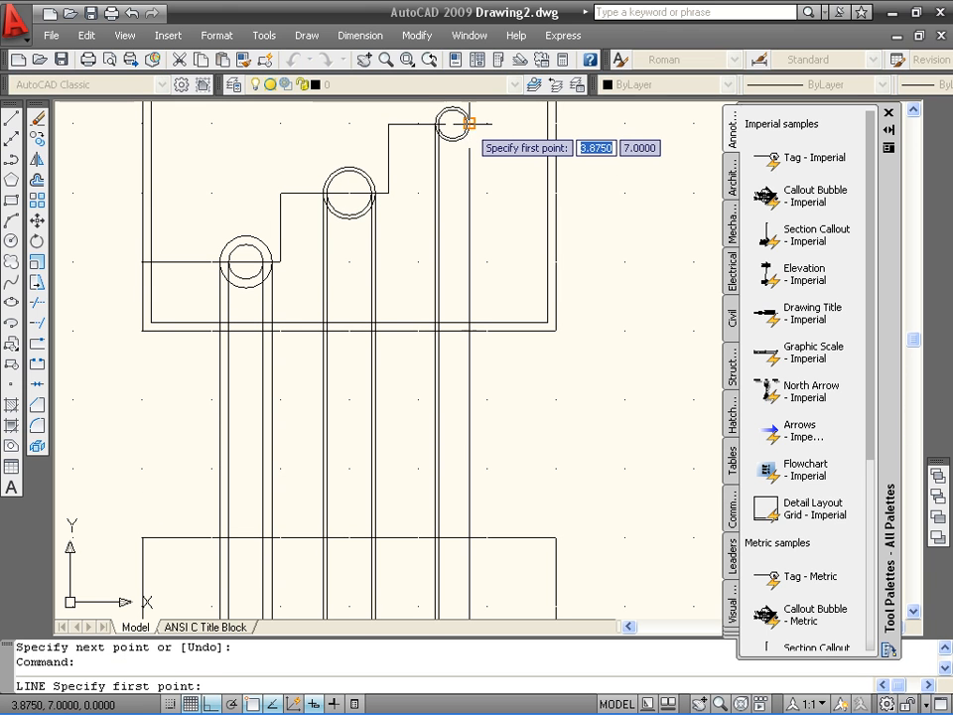
pyautogui.click(464, 123)
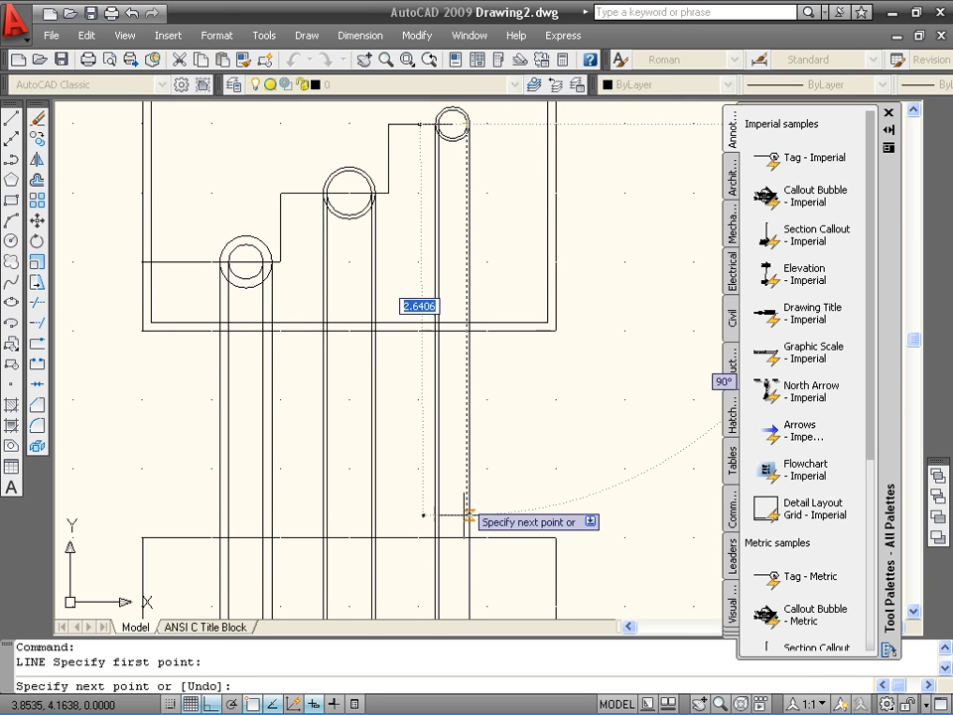
pyautogui.moveTo(455, 554); pyautogui.dragTo(460, 365, button='middle')
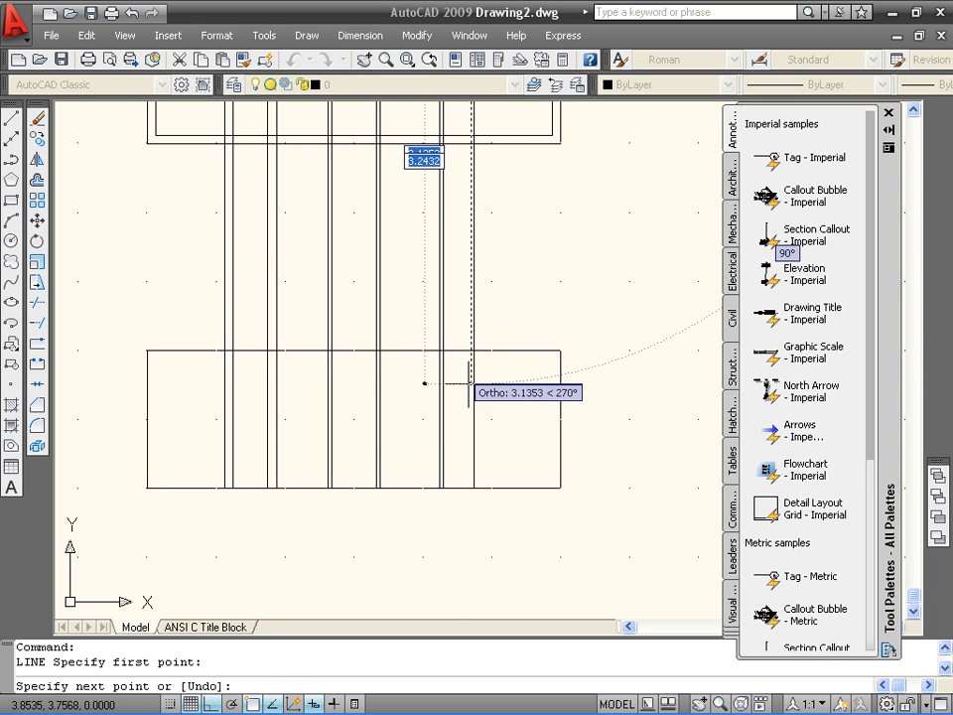
pyautogui.click(474, 488)
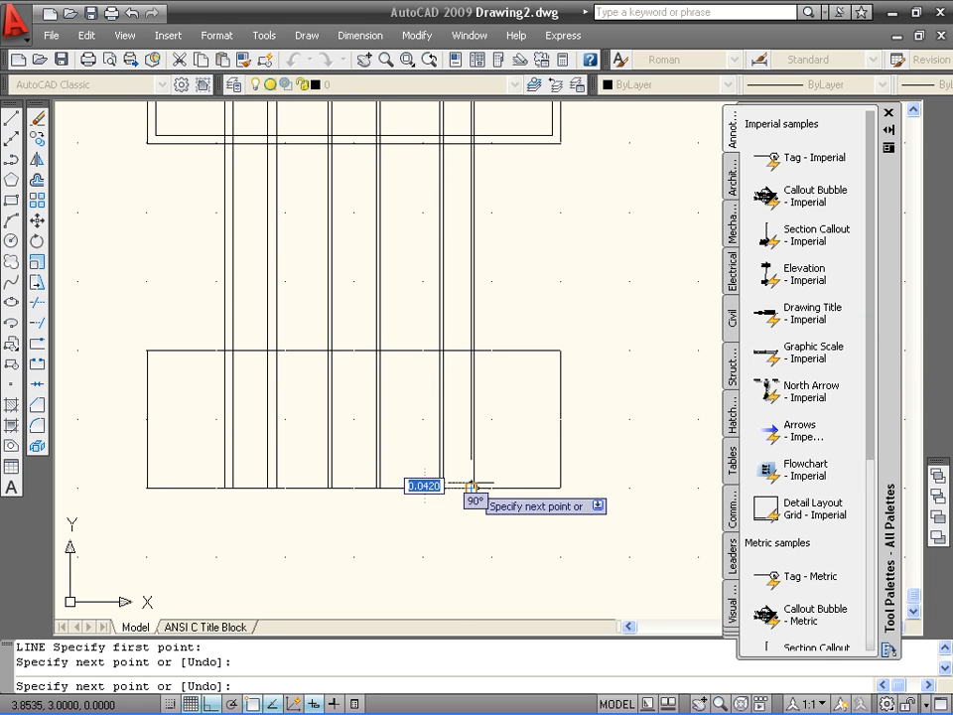
pyautogui.press('Return')
pyautogui.scroll(-3, 437, 270)
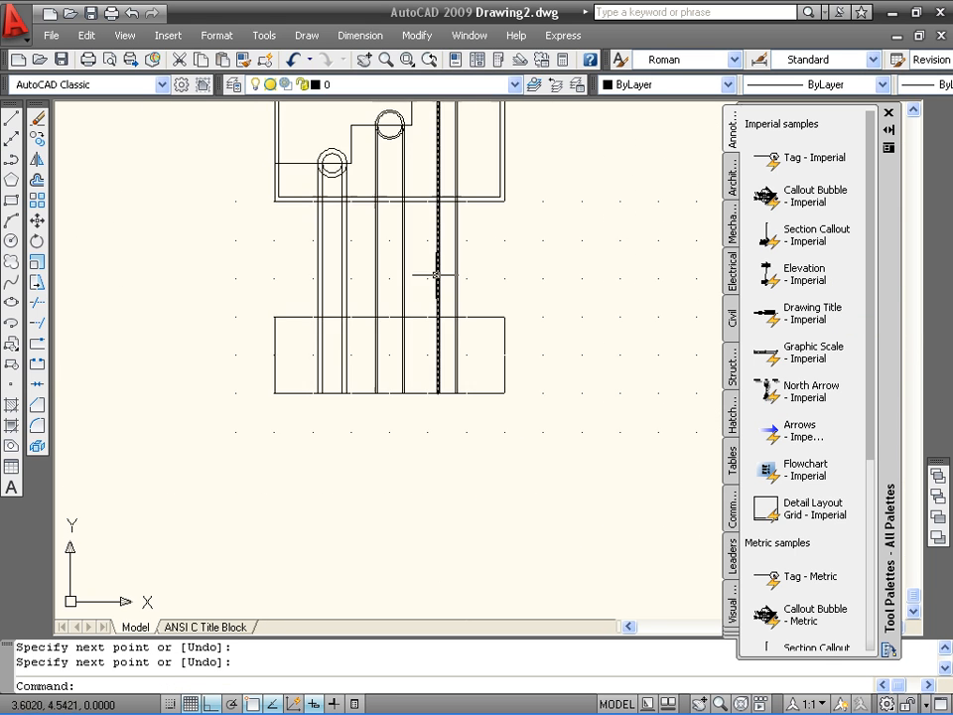
pyautogui.scroll(-2, 586, 218)
pyautogui.moveTo(575, 202); pyautogui.dragTo(494, 300, button='middle')
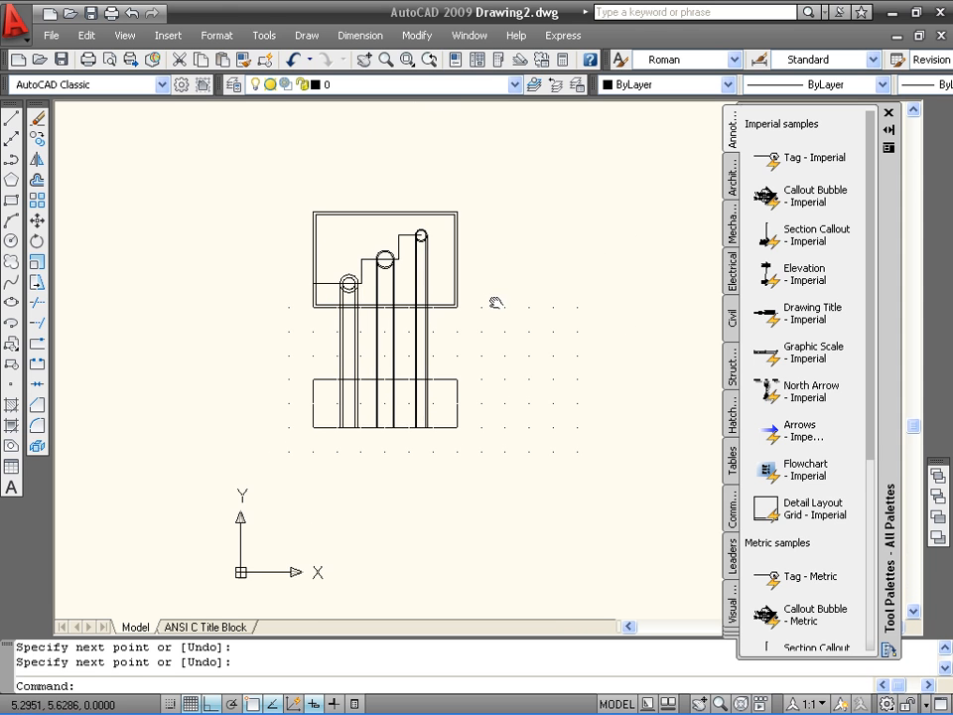
pyautogui.scroll(3, 417, 333)
pyautogui.scroll(2, 390, 353)
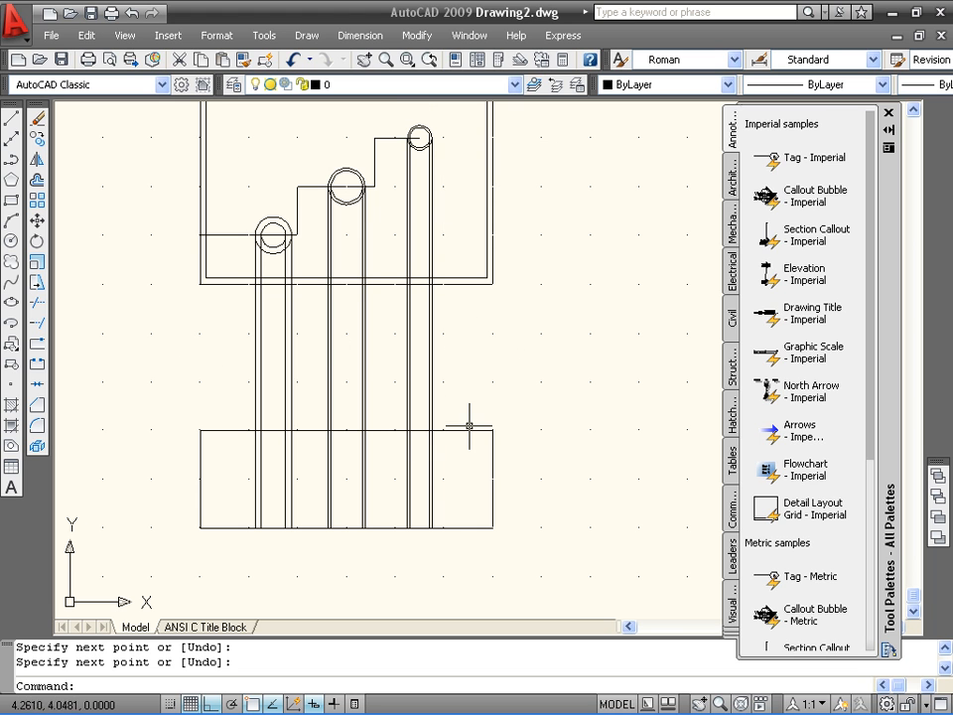
pyautogui.click(38, 310)
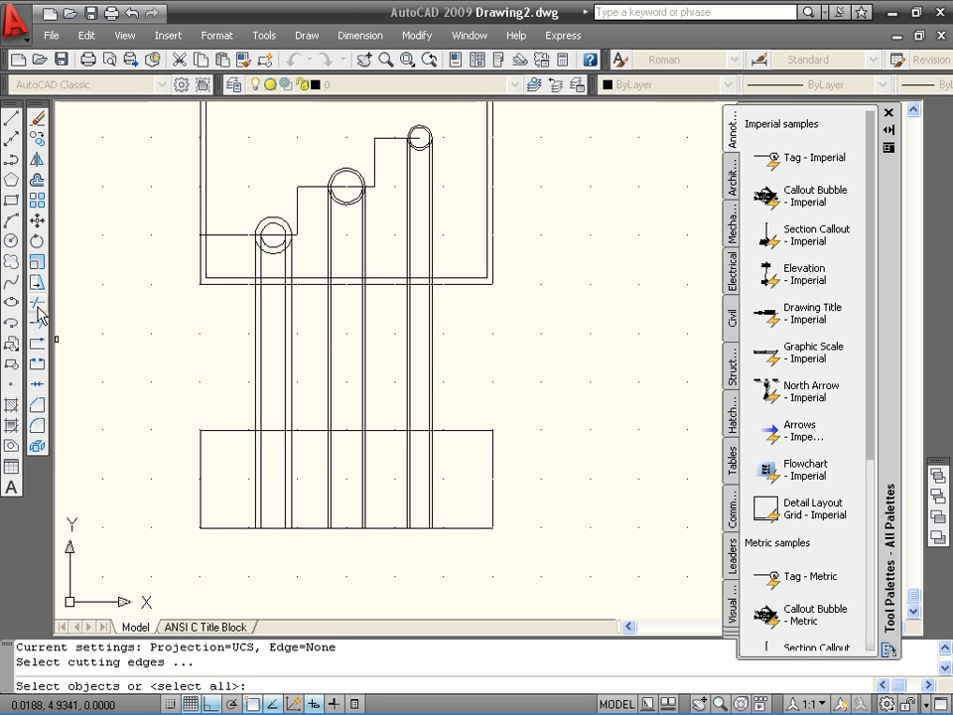
pyautogui.click(479, 404)
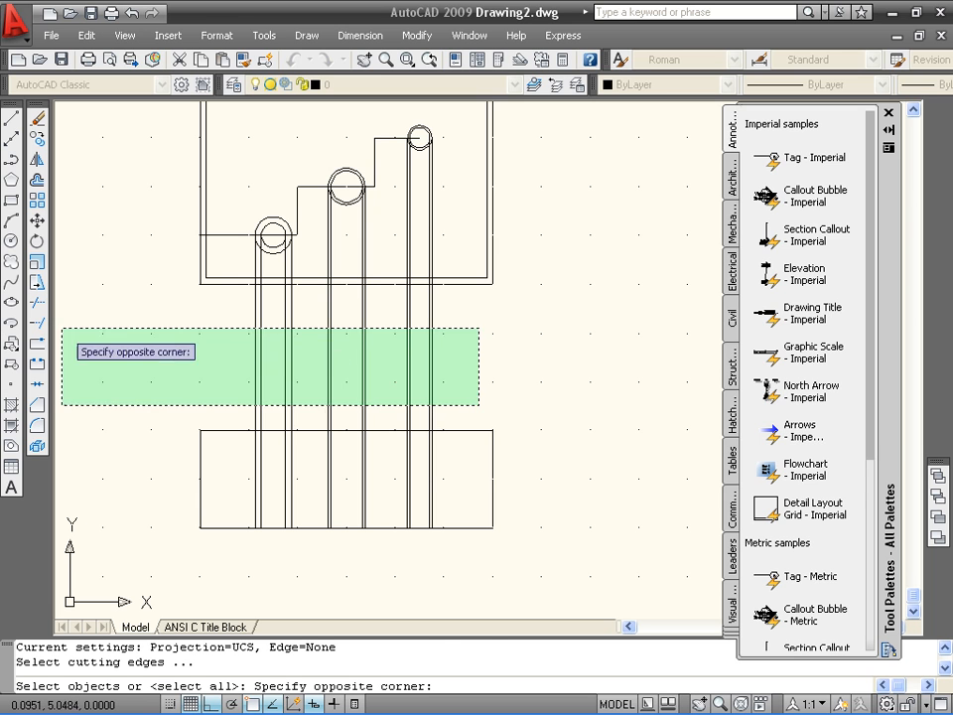
pyautogui.press('Escape')
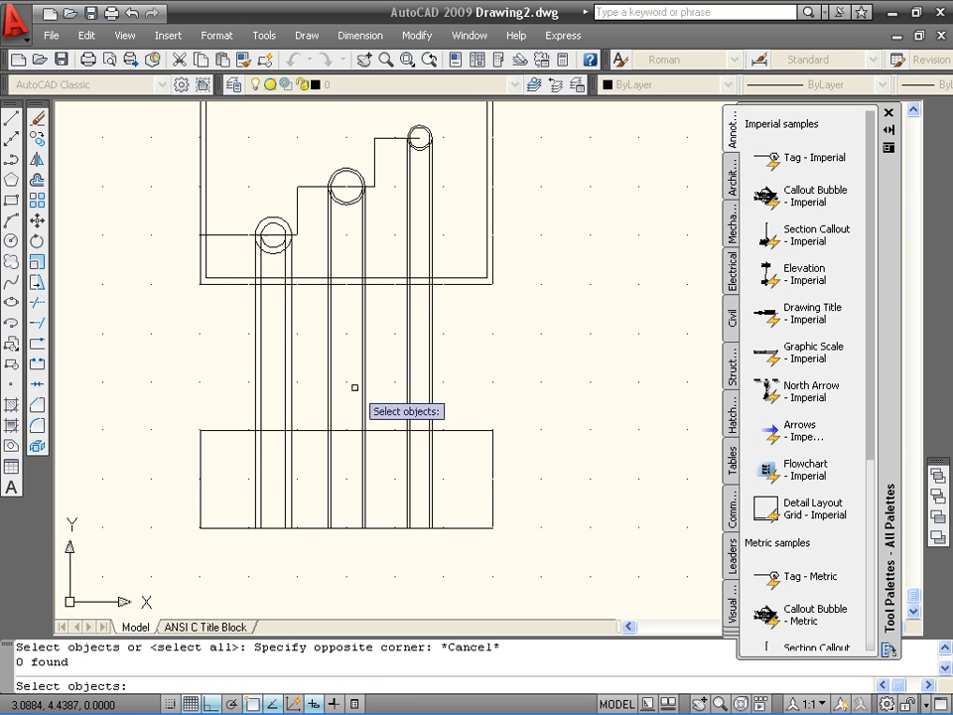
pyautogui.click(37, 303)
pyautogui.click(173, 120)
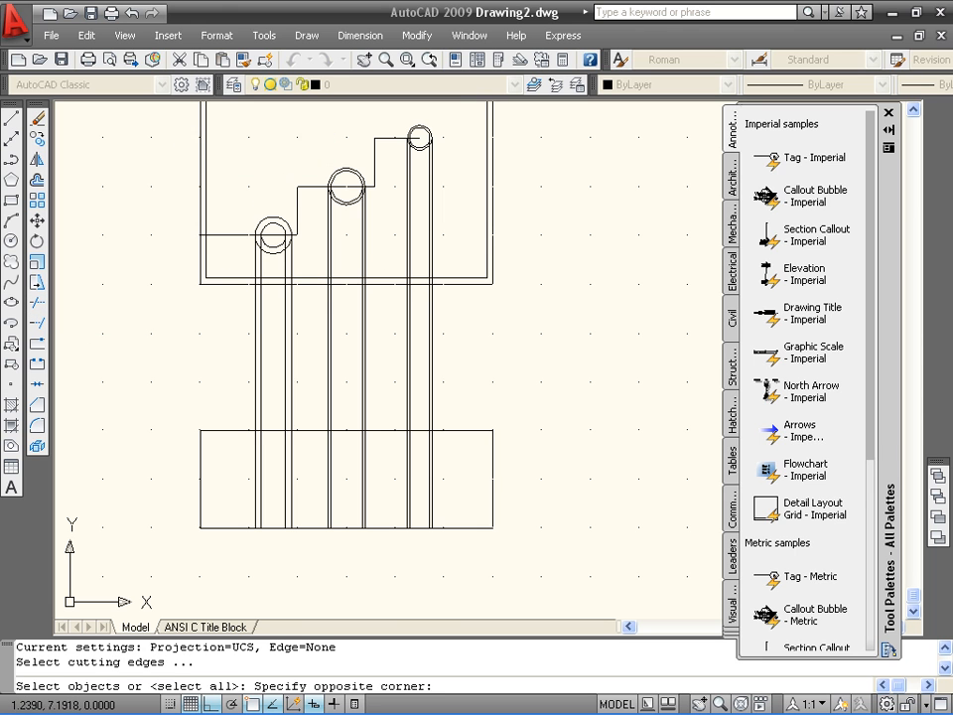
pyautogui.click(474, 554)
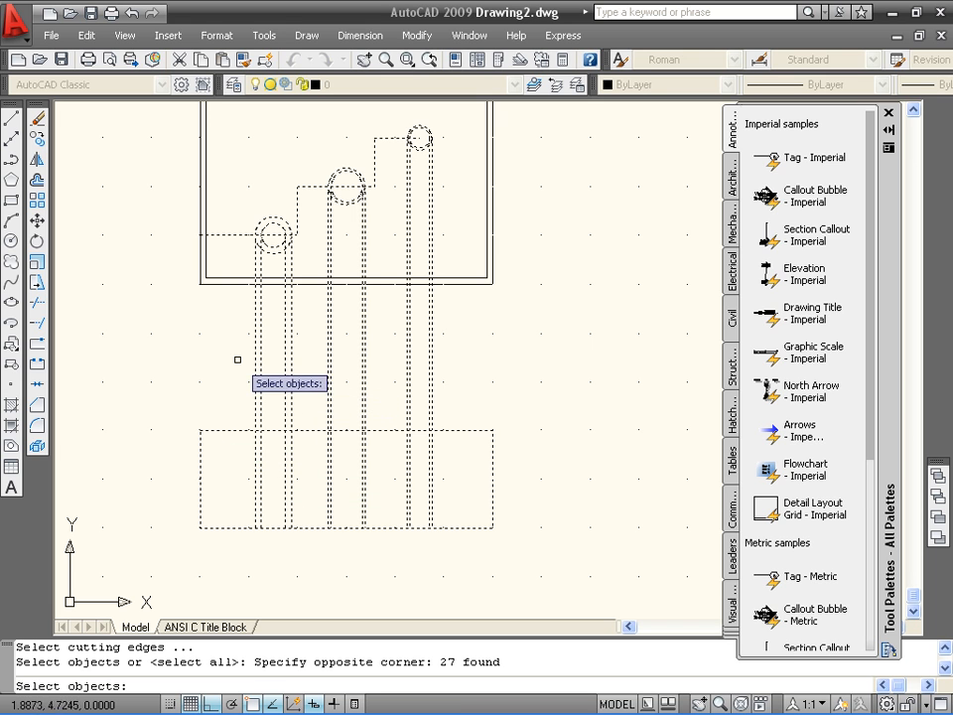
pyautogui.press('Escape')
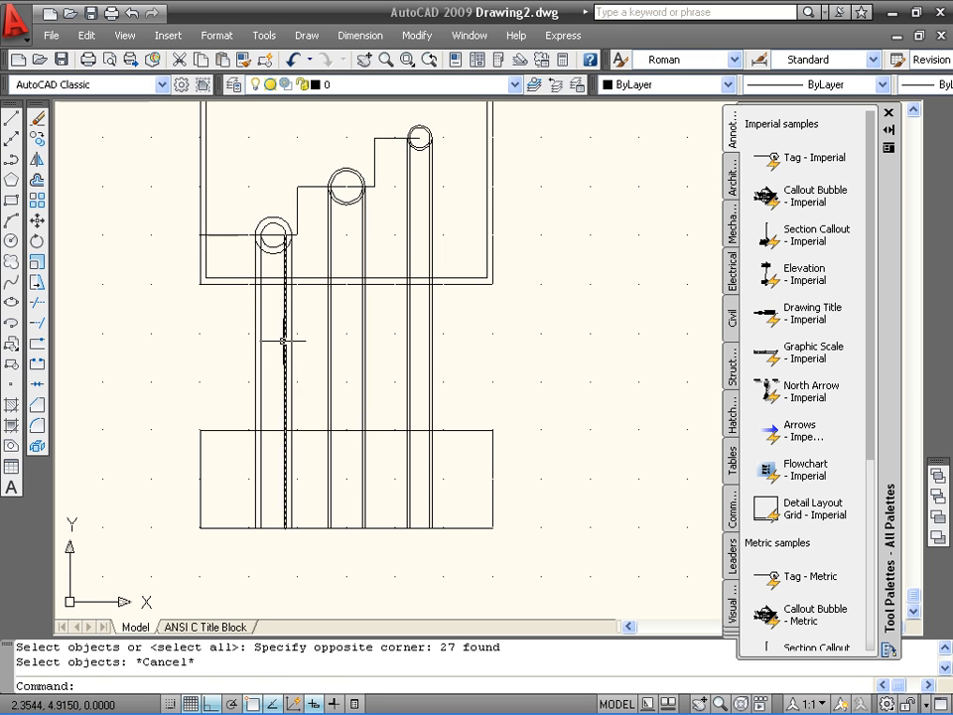
pyautogui.click(39, 304)
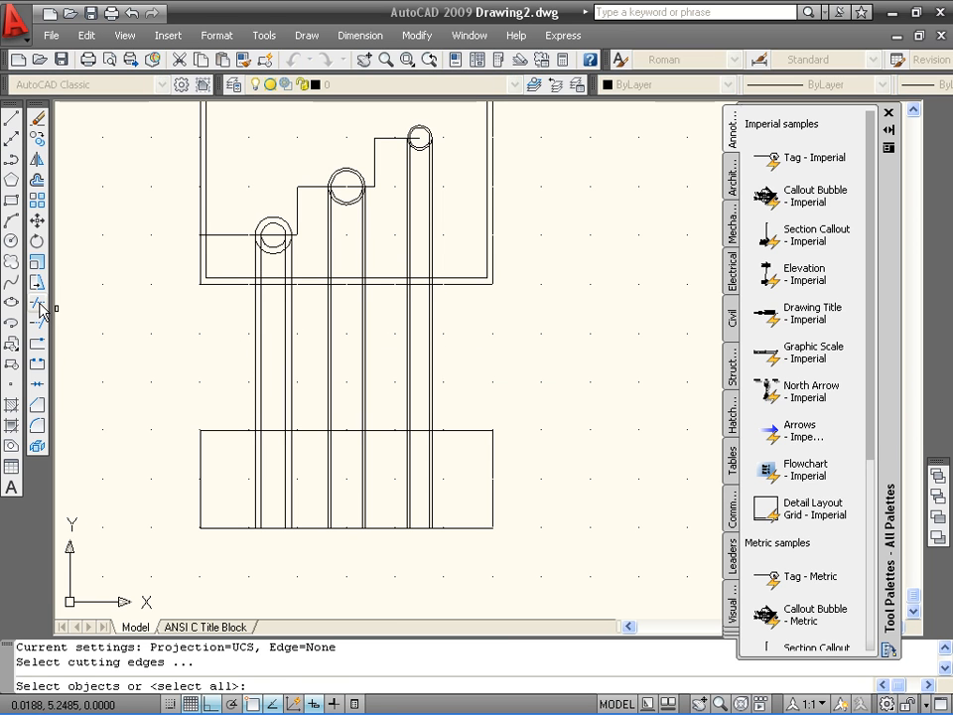
pyautogui.click(464, 397)
pyautogui.click(229, 355)
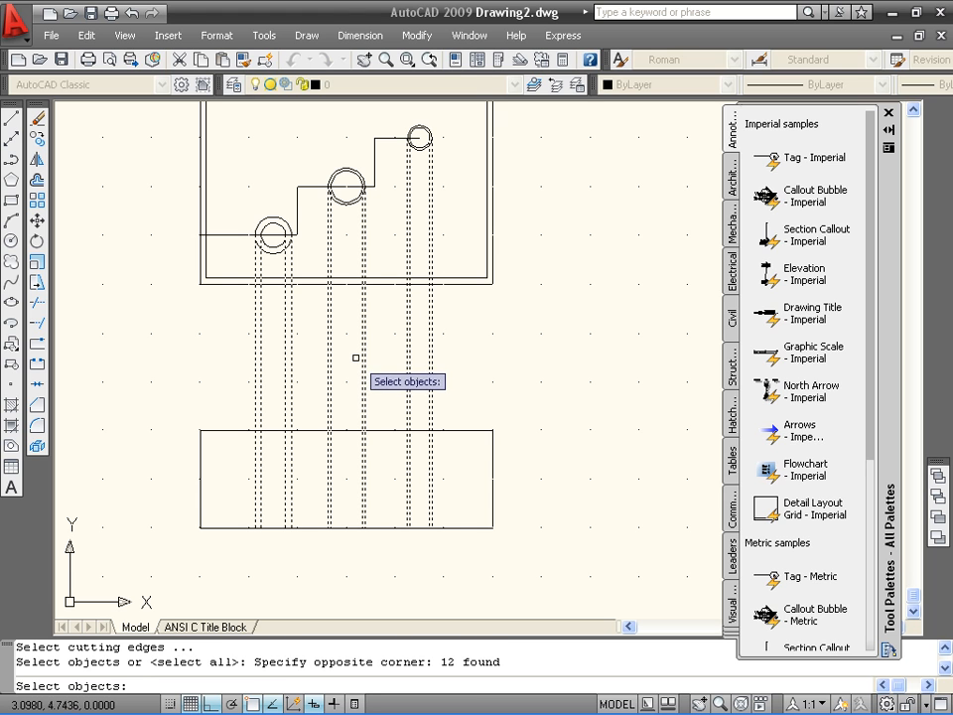
pyautogui.press('Escape')
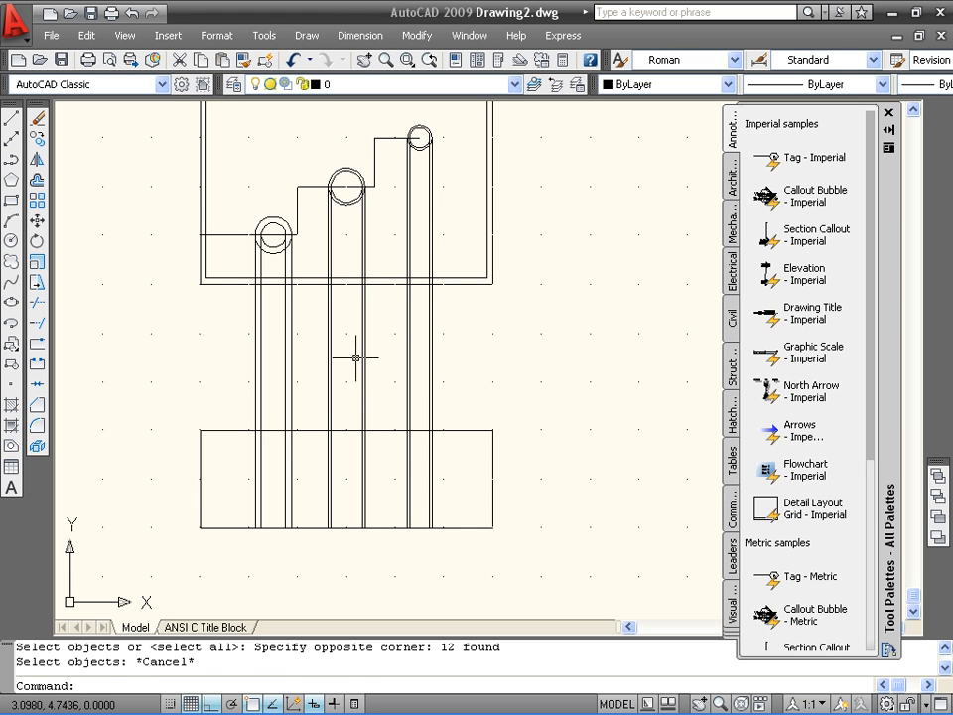
# - Trim all the vertical projection lines above the lower rectangle, using that rectangle as the cutting edge
pyautogui.click(40, 303)
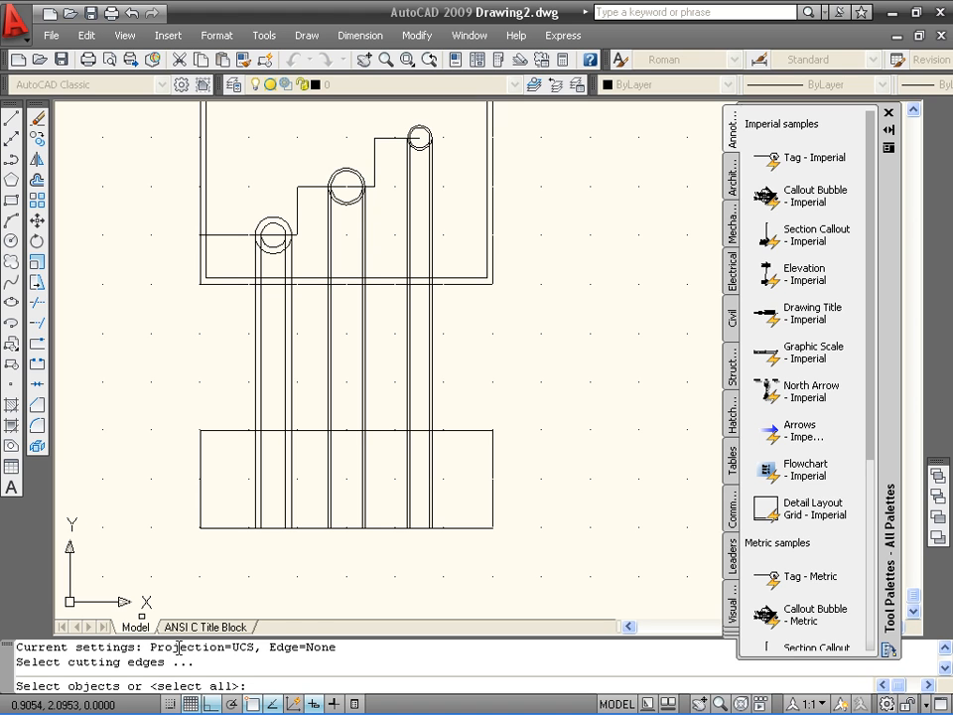
pyautogui.click(459, 430)
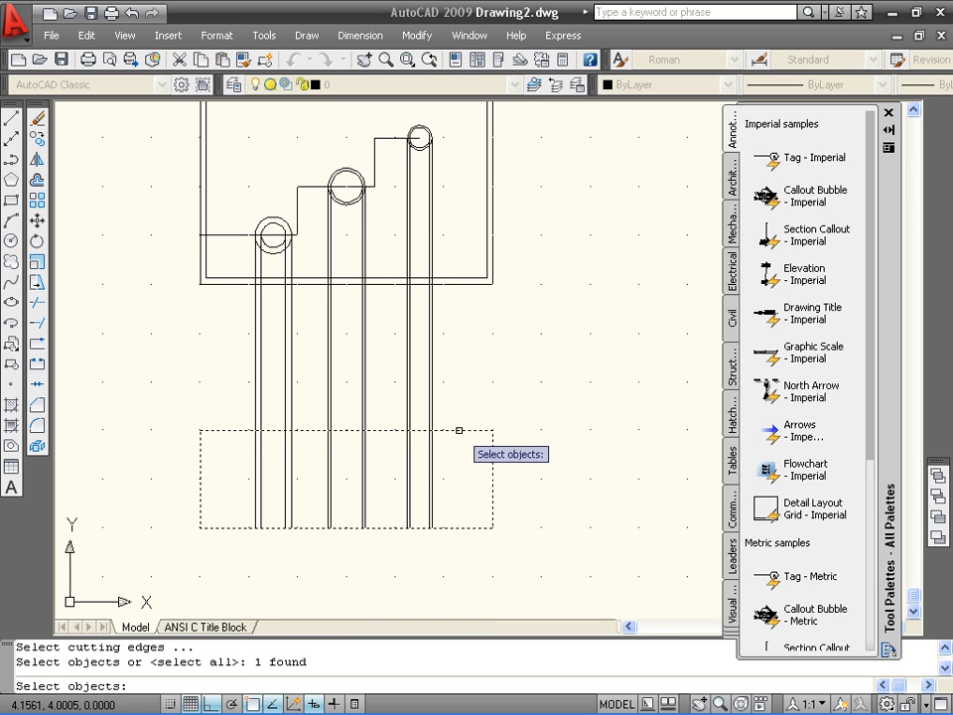
pyautogui.press('Return')
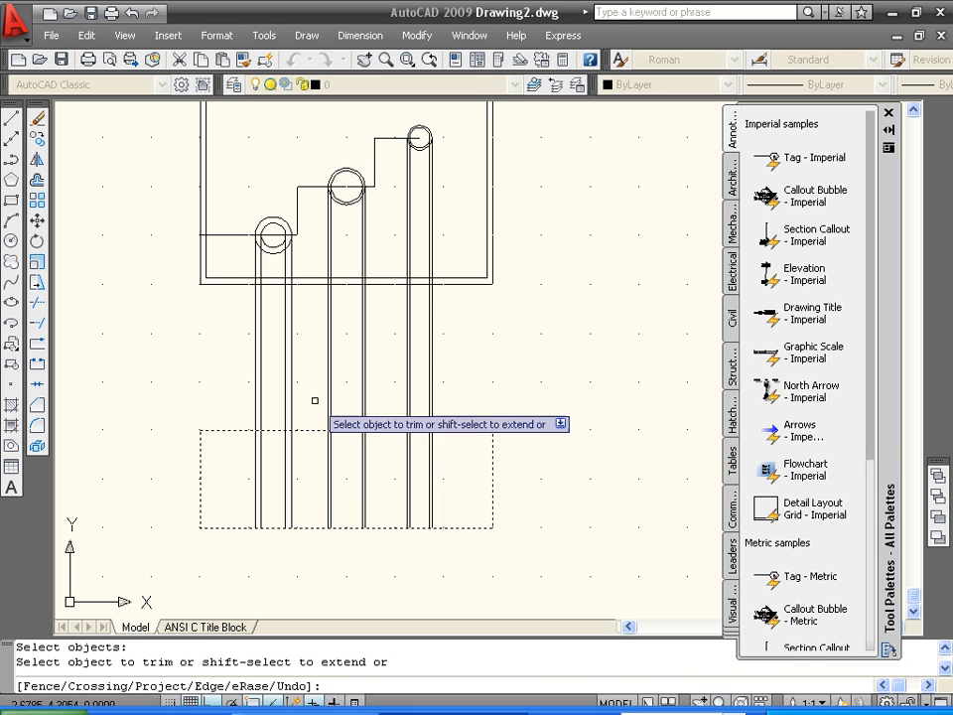
pyautogui.click(462, 396)
pyautogui.click(164, 360)
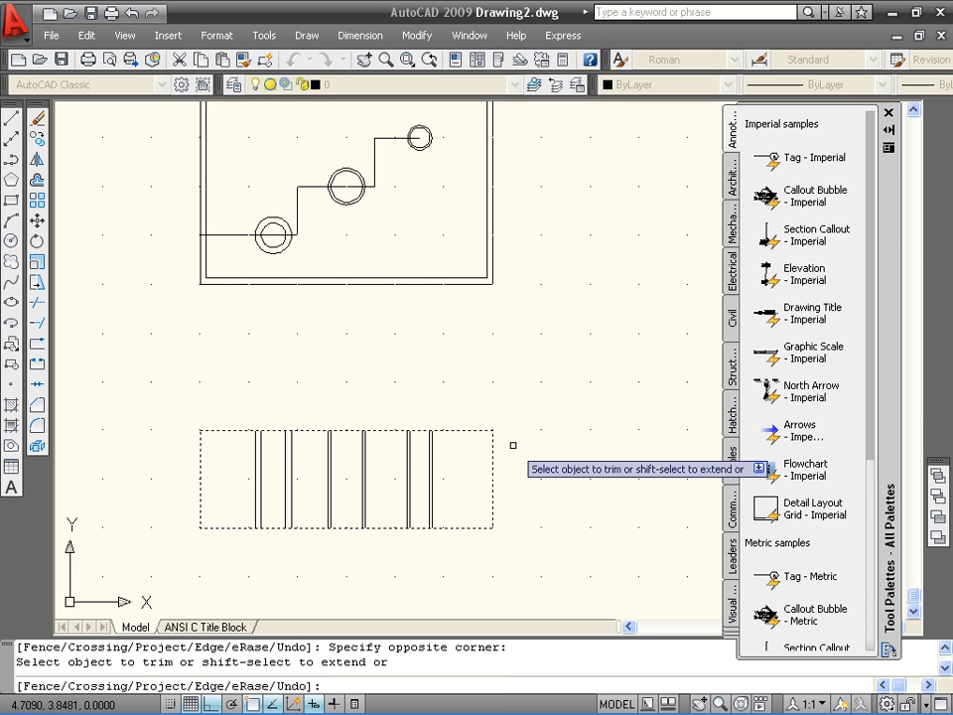
# - Finish trimming the vertical lines at the edges of the lower rectangle and check the result
pyautogui.press('Return')
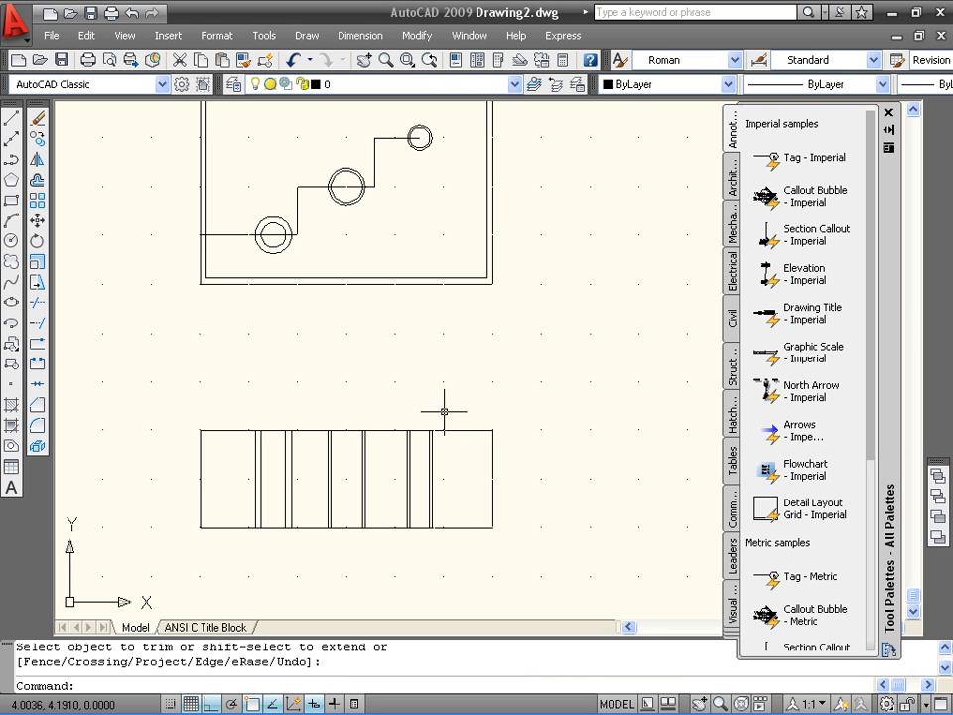
pyautogui.scroll(2, 472, 517)
pyautogui.scroll(-2, 467, 515)
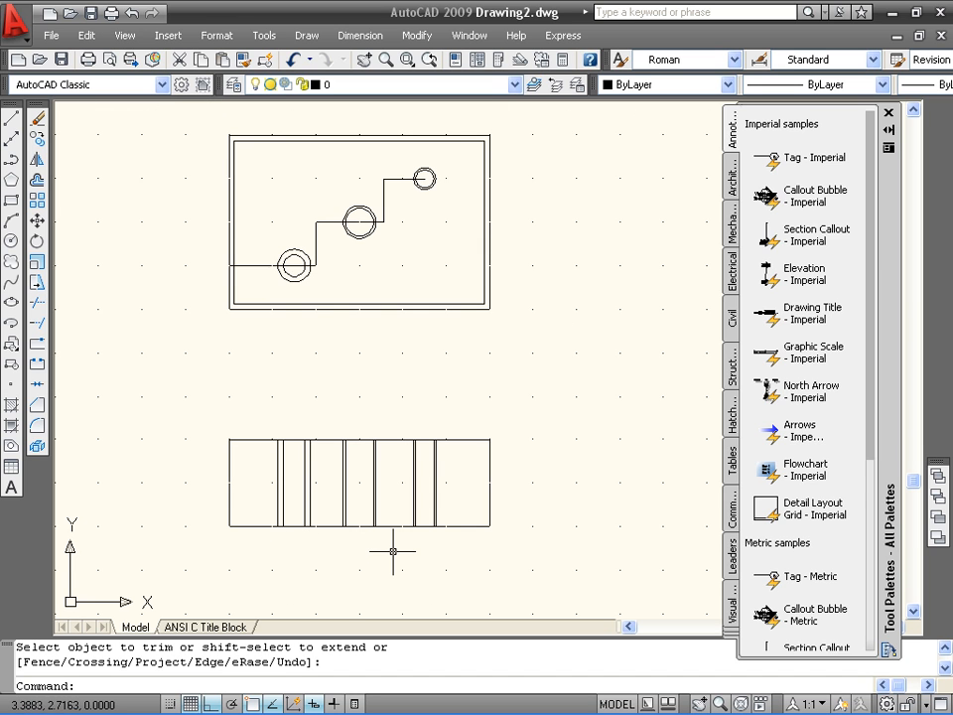
pyautogui.scroll(1, 379, 589)
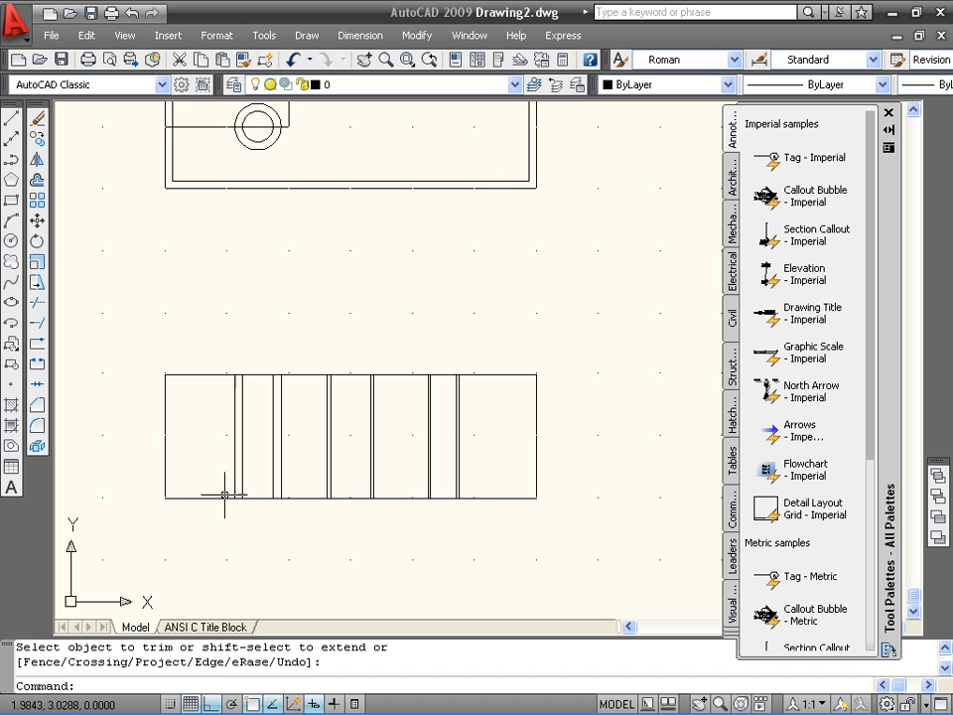
pyautogui.scroll(1, 224, 494)
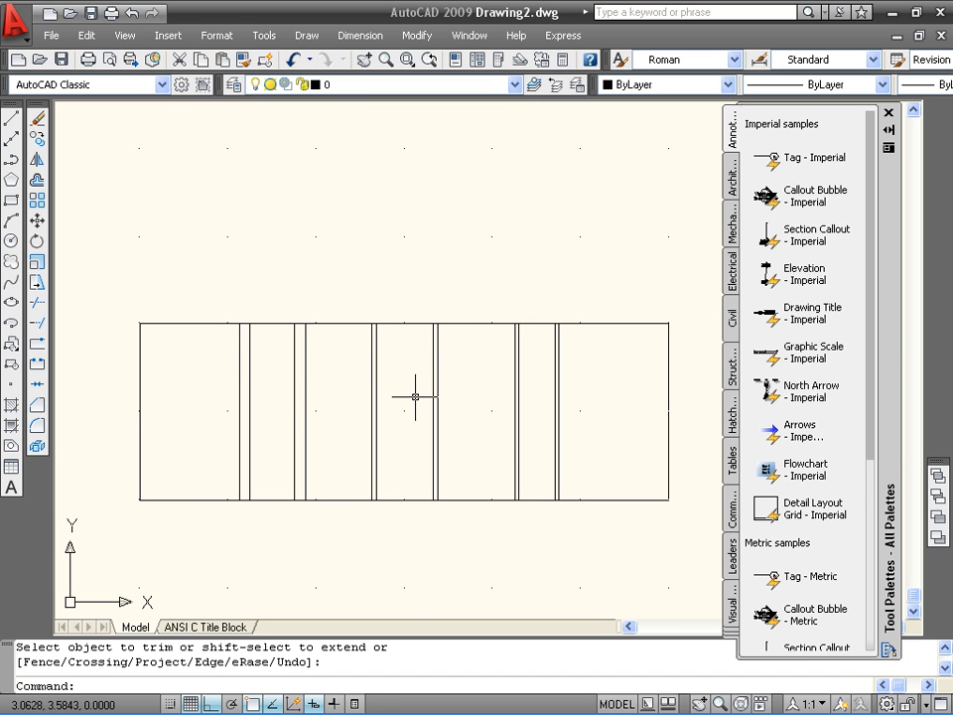
pyautogui.scroll(-2, 416, 396)
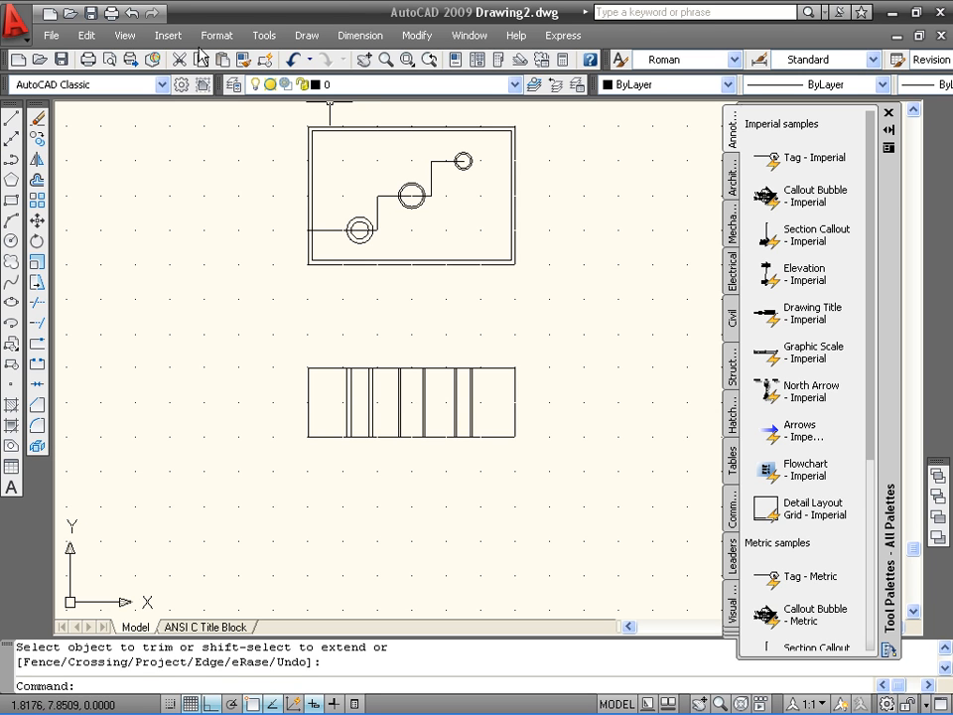
pyautogui.click(125, 35)
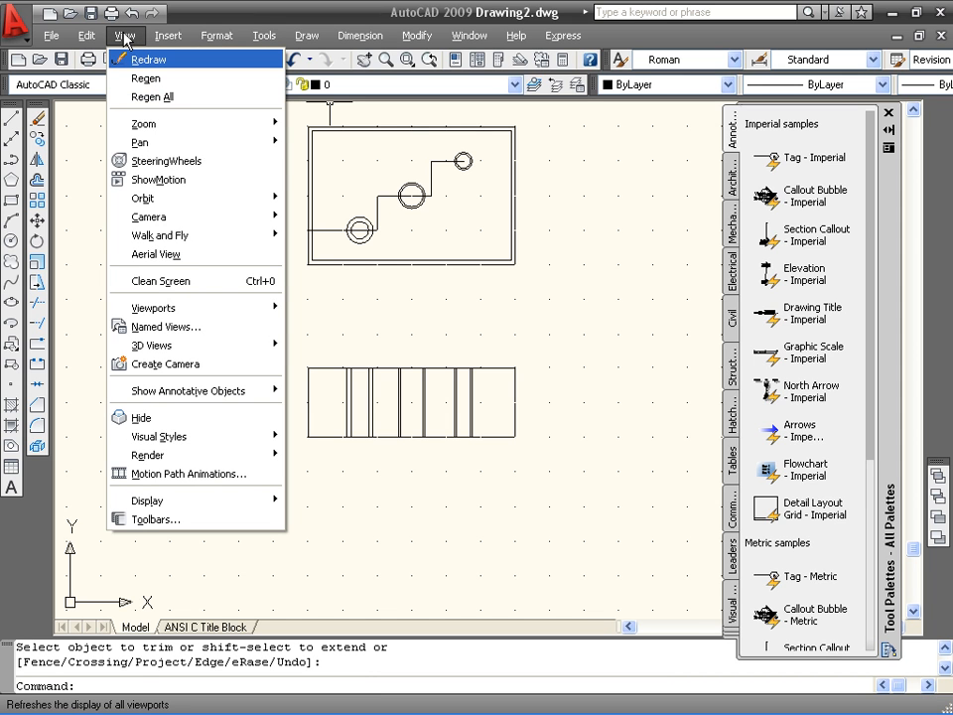
pyautogui.moveTo(92, 37)
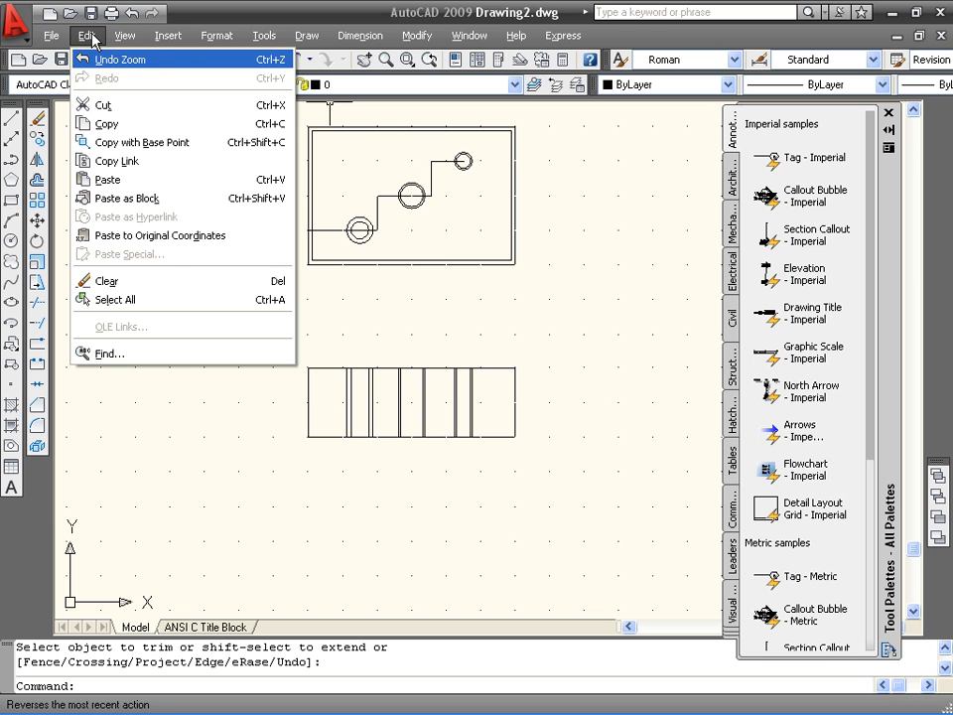
pyautogui.moveTo(207, 37)
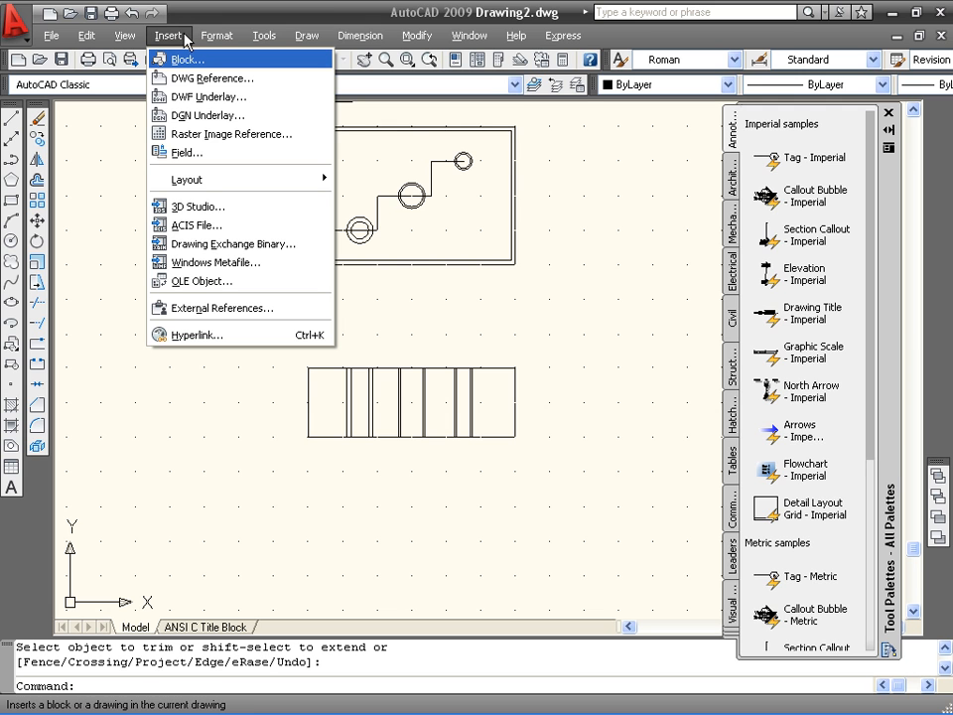
pyautogui.moveTo(142, 45)
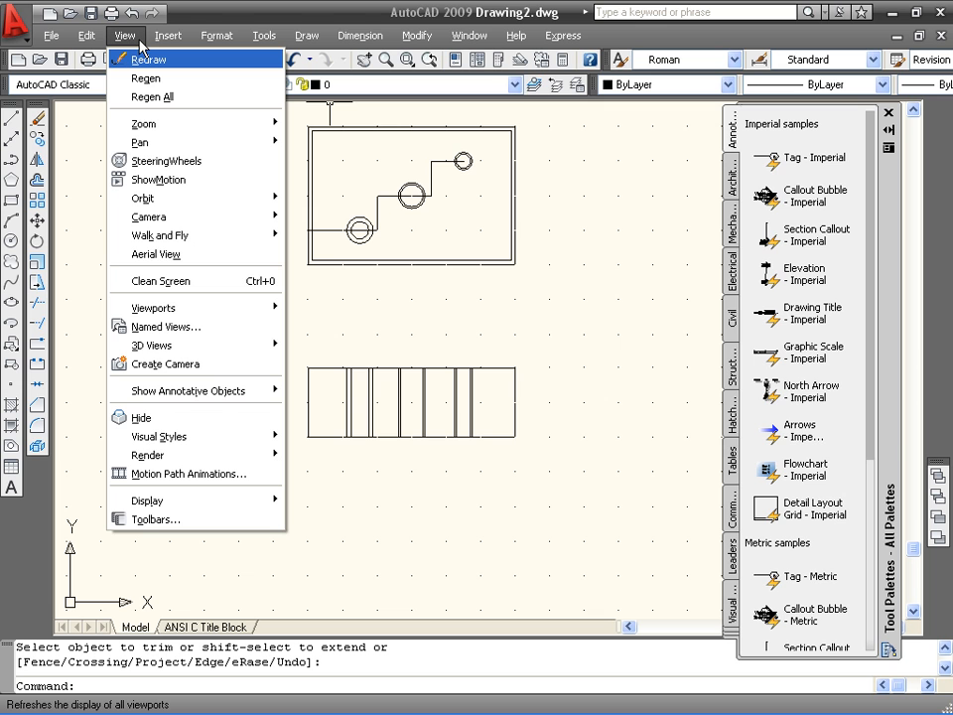
pyautogui.moveTo(98, 38)
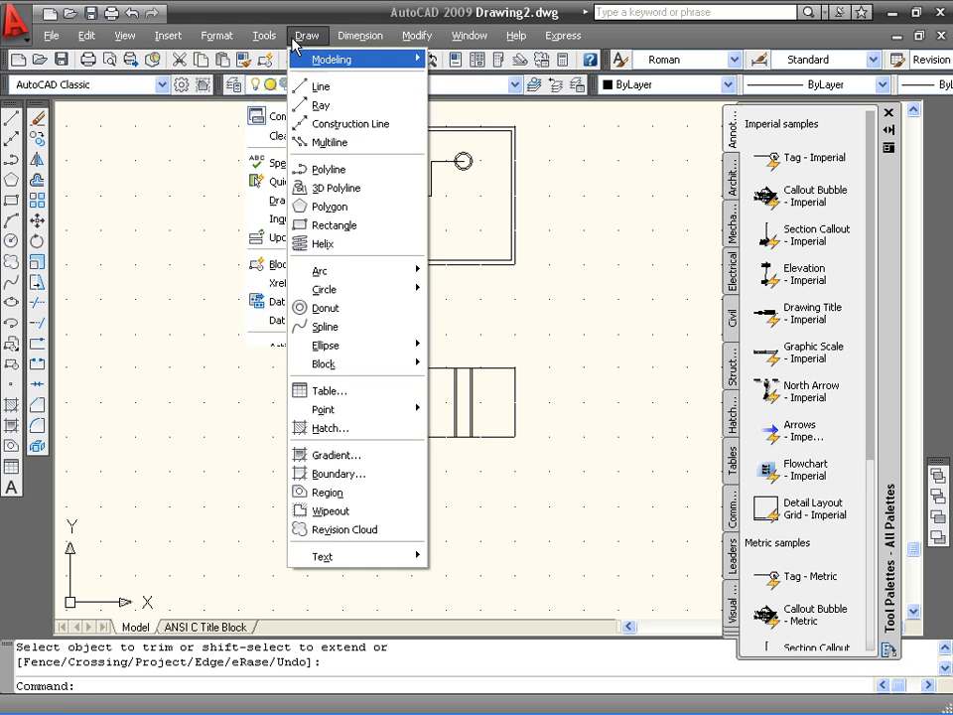
pyautogui.moveTo(416, 38)
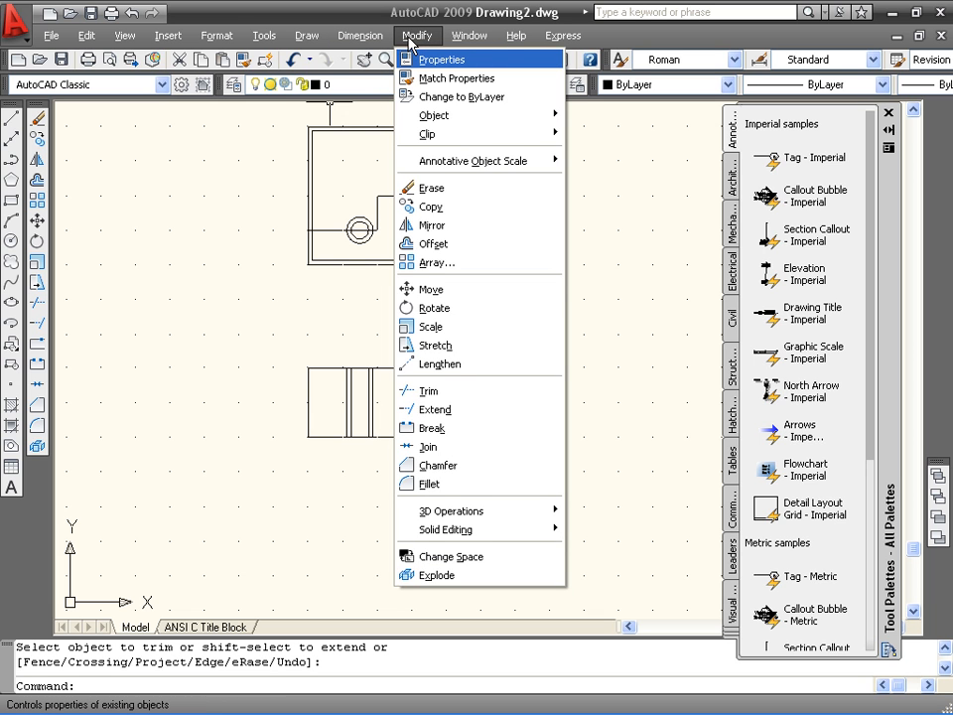
pyautogui.moveTo(357, 46)
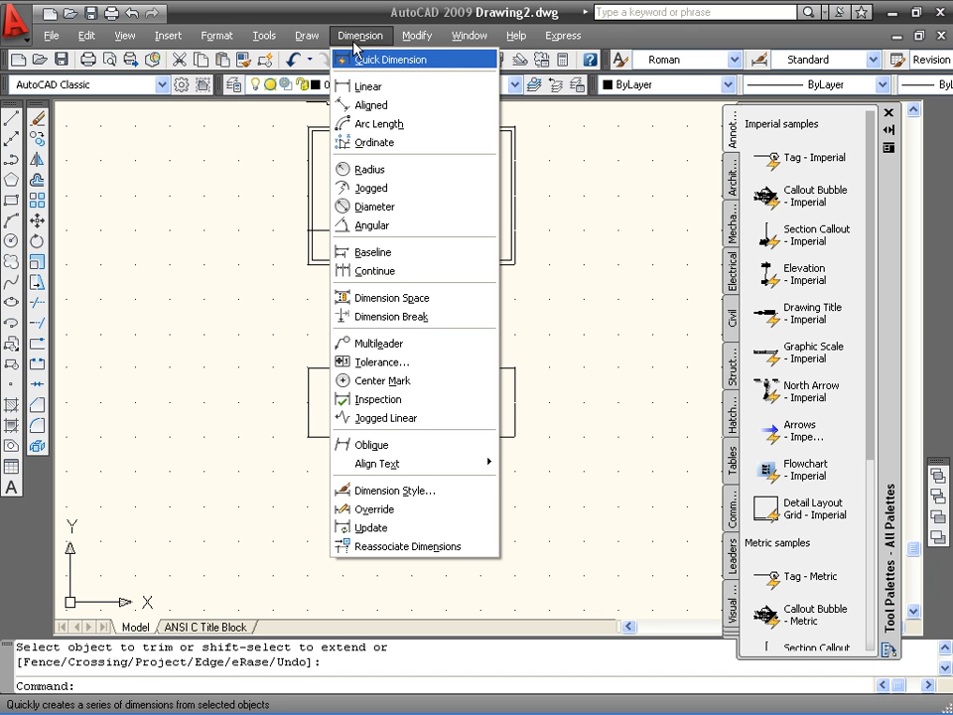
pyautogui.moveTo(563, 35)
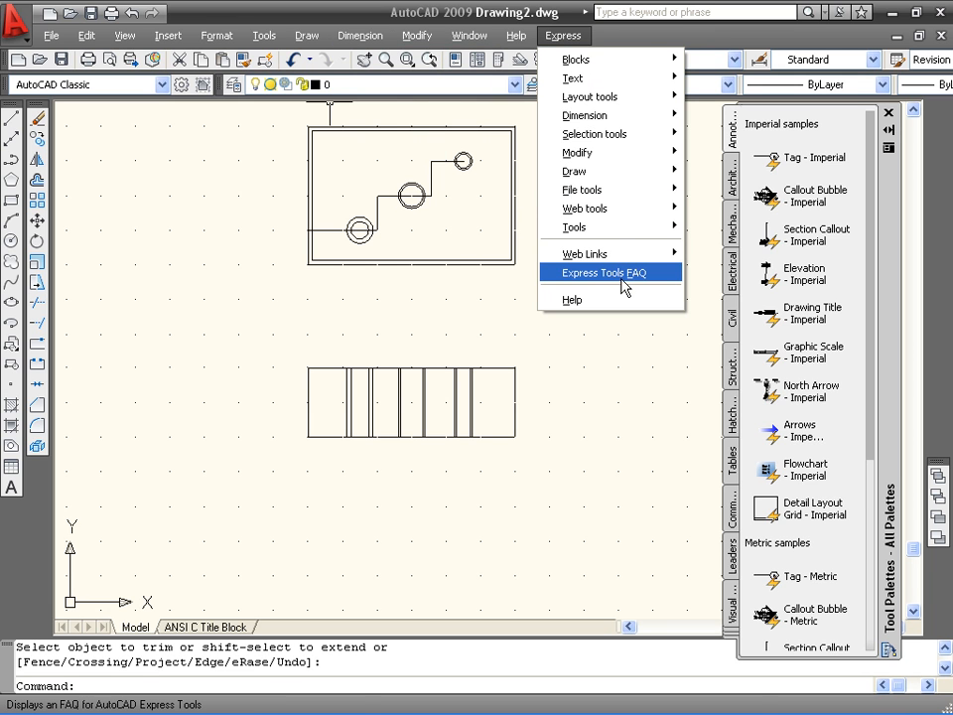
pyautogui.press('Escape')
pyautogui.press('Escape')
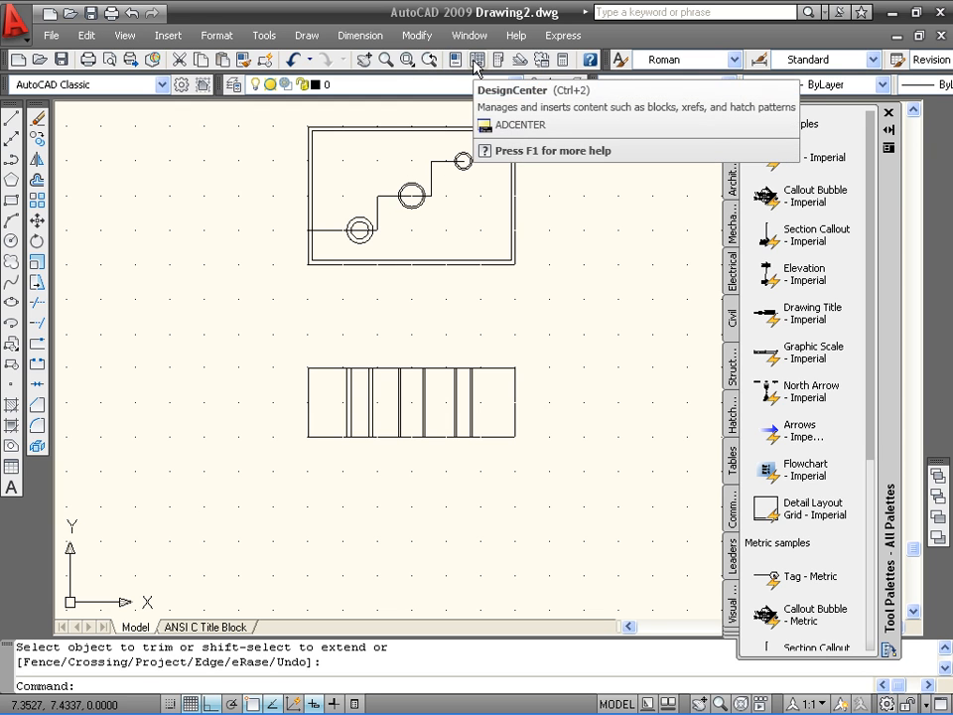
# - Open DesignCenter and display the blocks stored in the sample drawing Fasteners - US.dwg
pyautogui.click(475, 62)
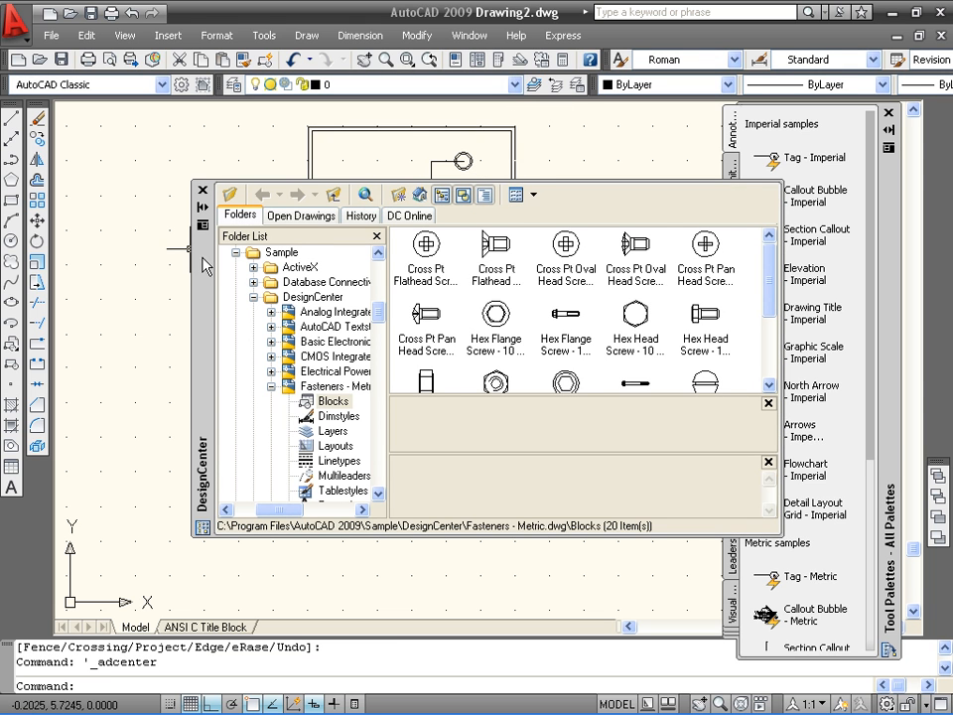
pyautogui.moveTo(205, 266); pyautogui.dragTo(170, 213)
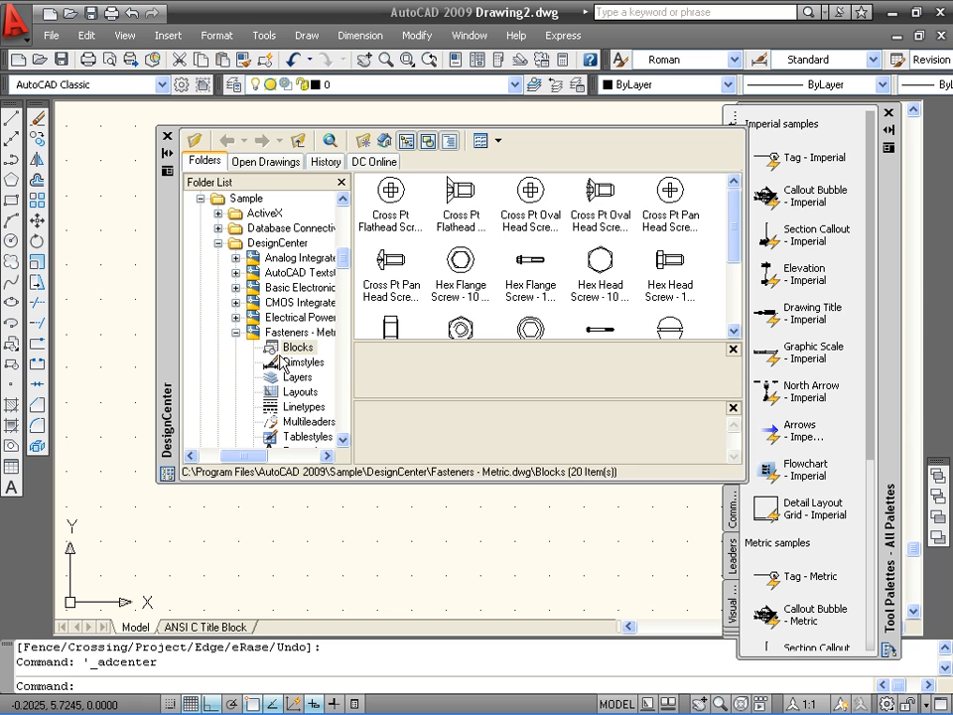
pyautogui.click(236, 333)
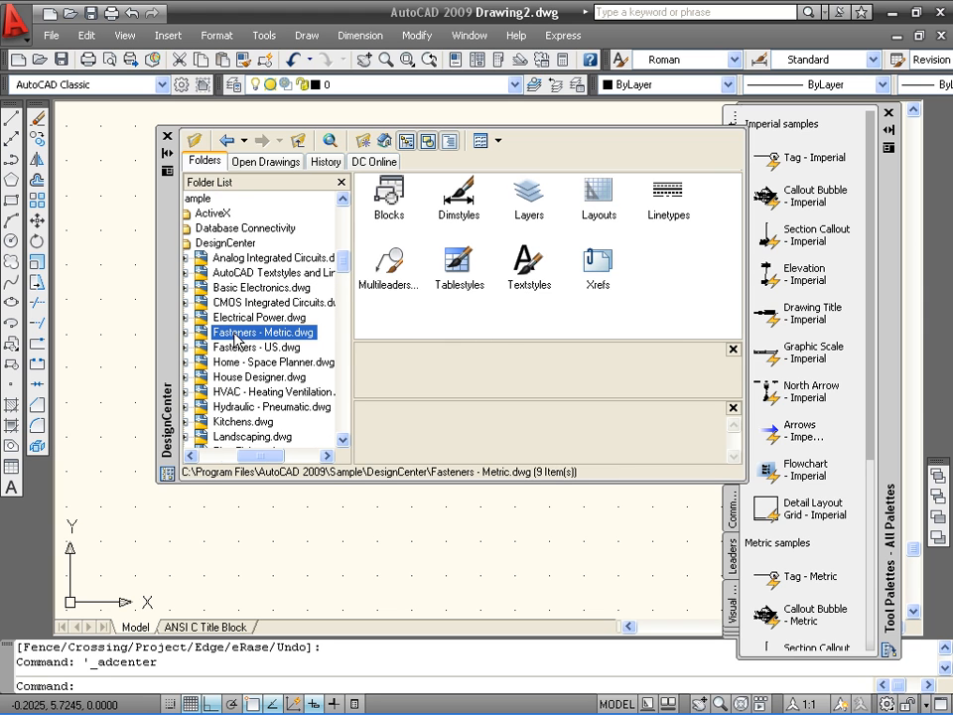
pyautogui.click(232, 246)
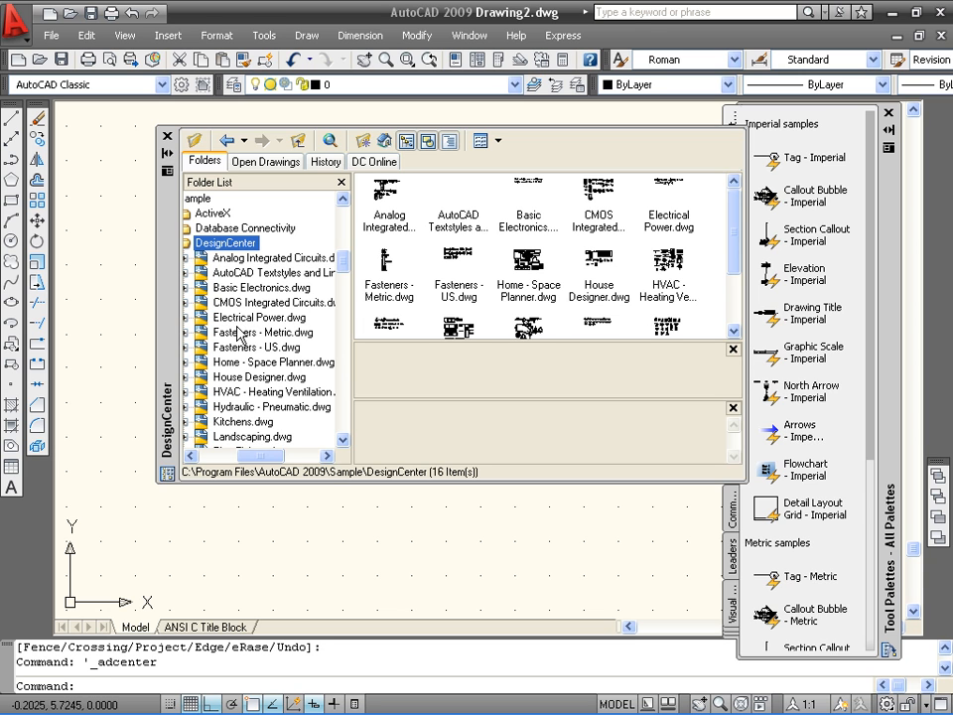
pyautogui.click(247, 350)
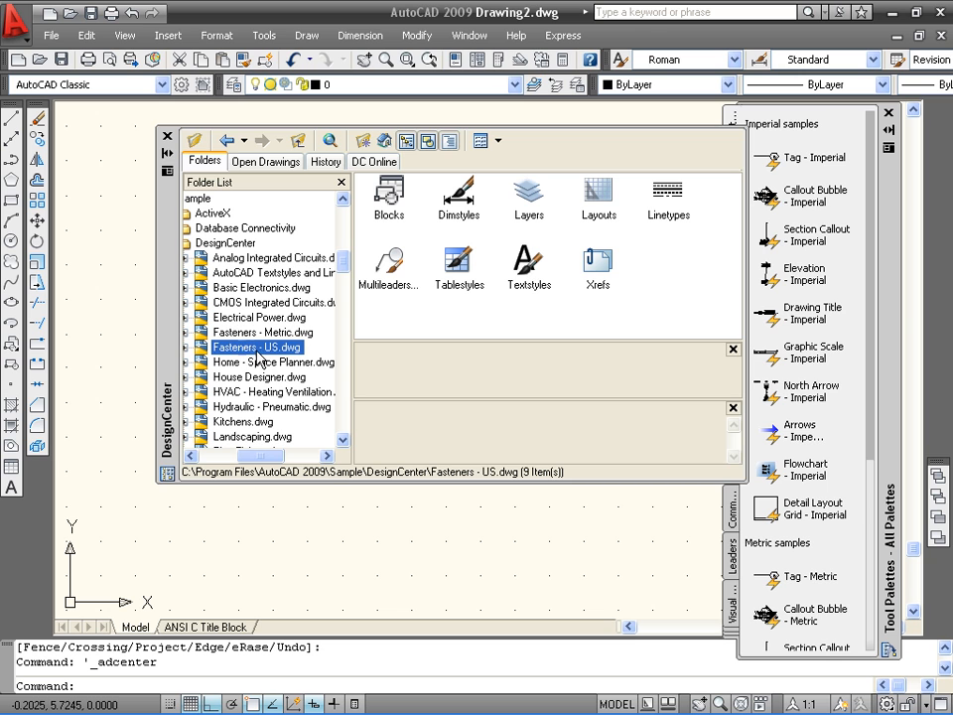
pyautogui.click(279, 334)
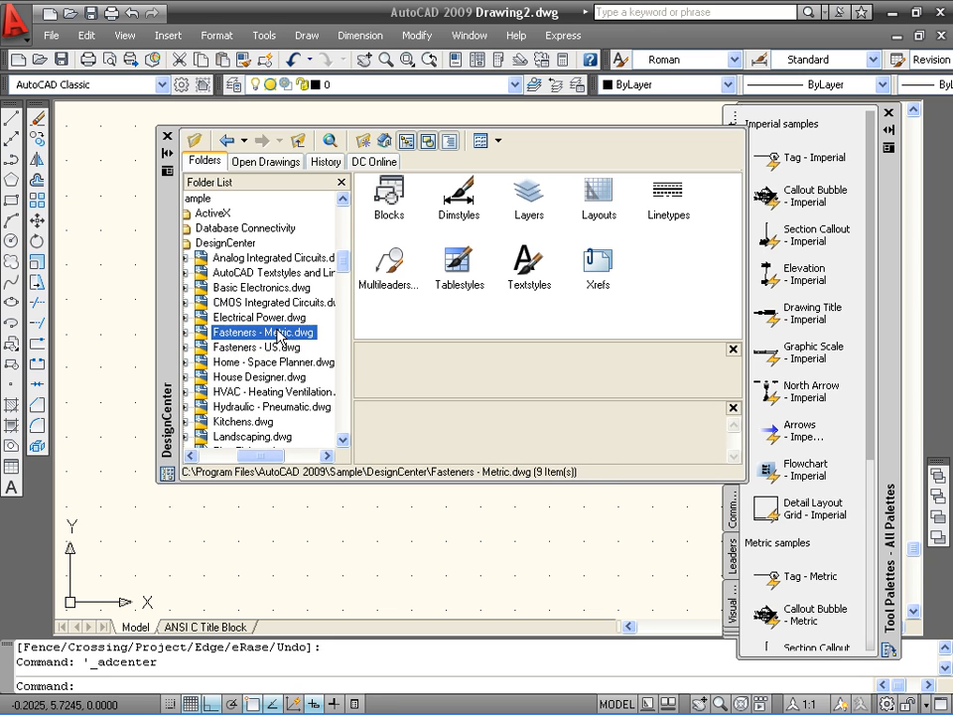
pyautogui.click(278, 348)
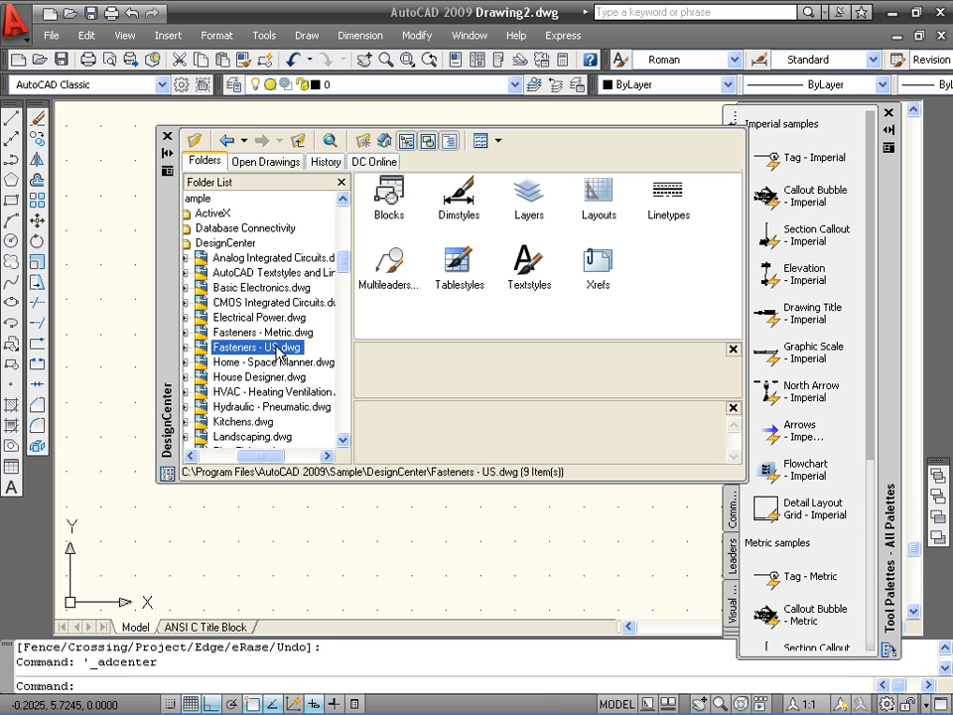
pyautogui.doubleClick(384, 197)
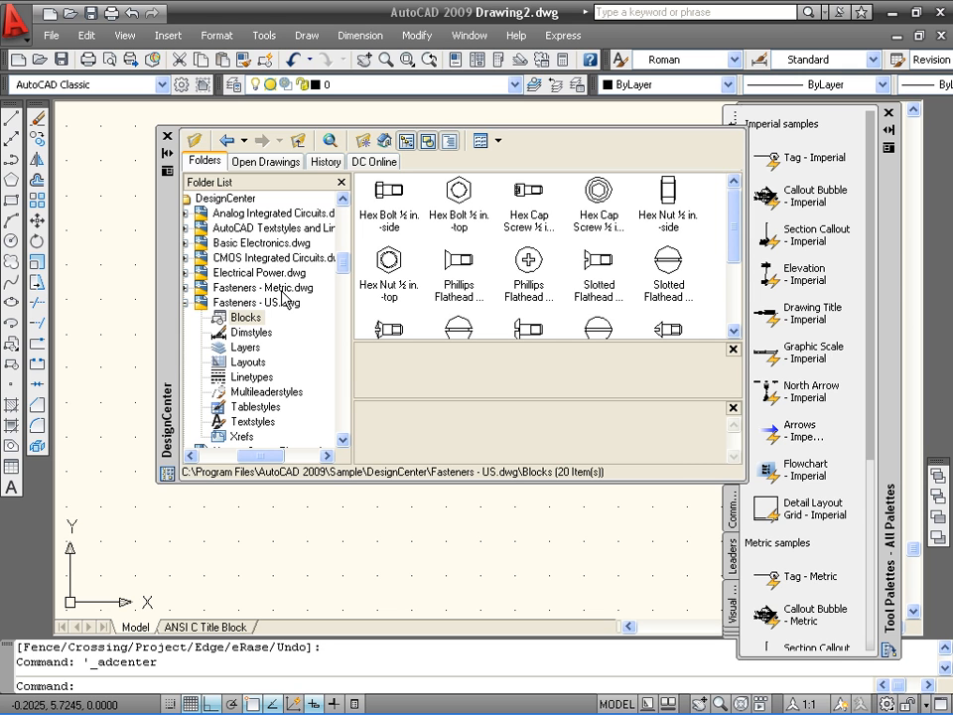
# - Insert the Hex Bolt ½ in. - side block below the lower rectangle and close DesignCenter
pyautogui.click(388, 194)
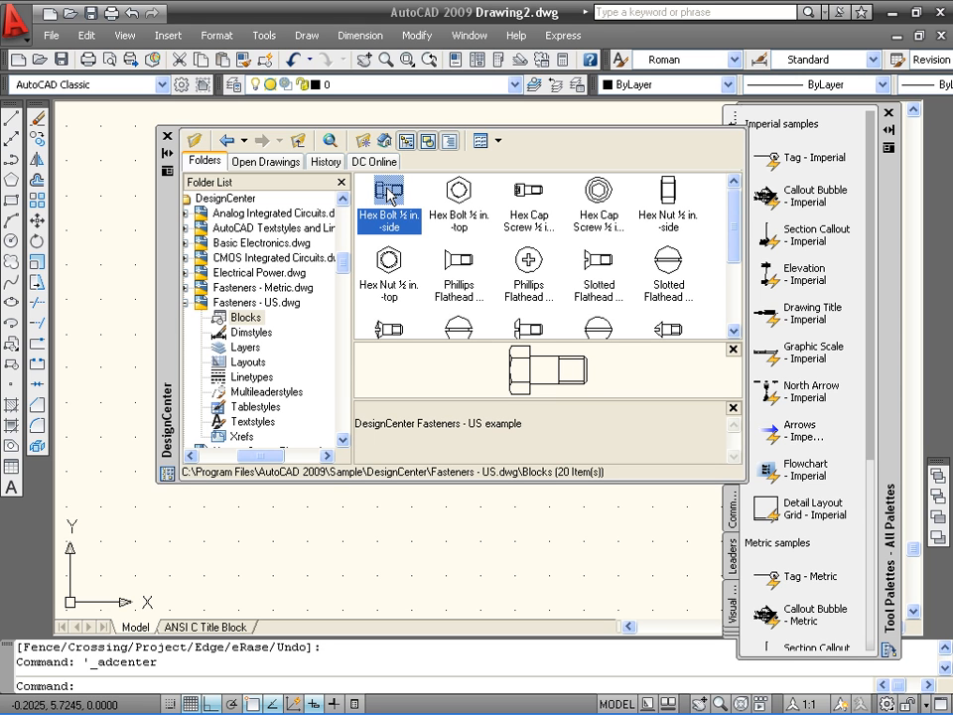
pyautogui.moveTo(387, 194)
pyautogui.mouseDown()
pyautogui.moveTo(372, 343)
pyautogui.moveTo(387, 584)
pyautogui.mouseUp()
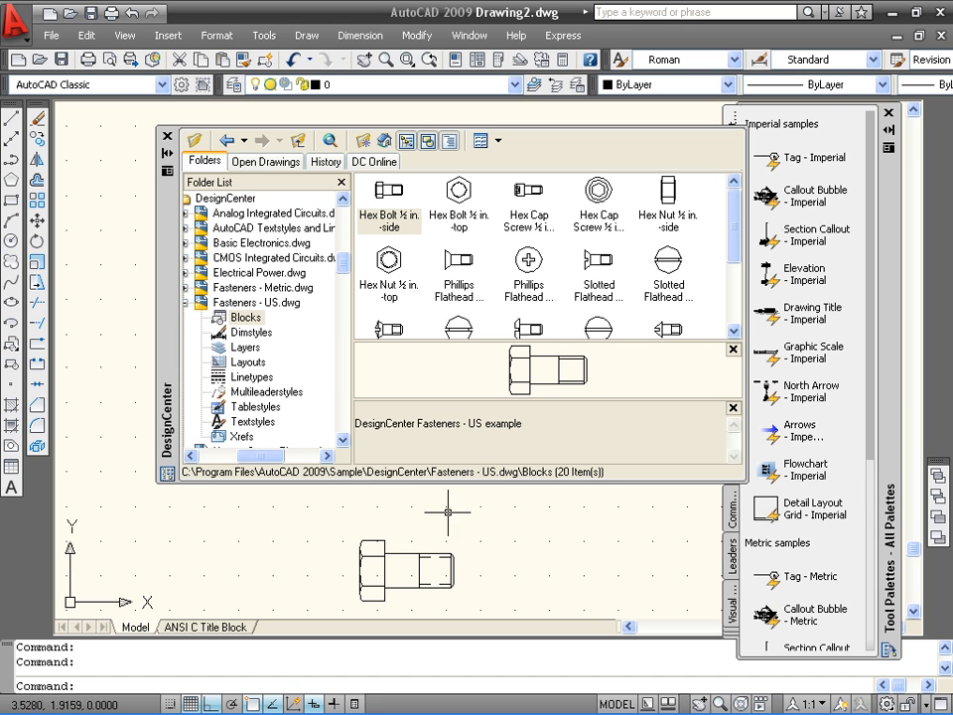
pyautogui.click(167, 136)
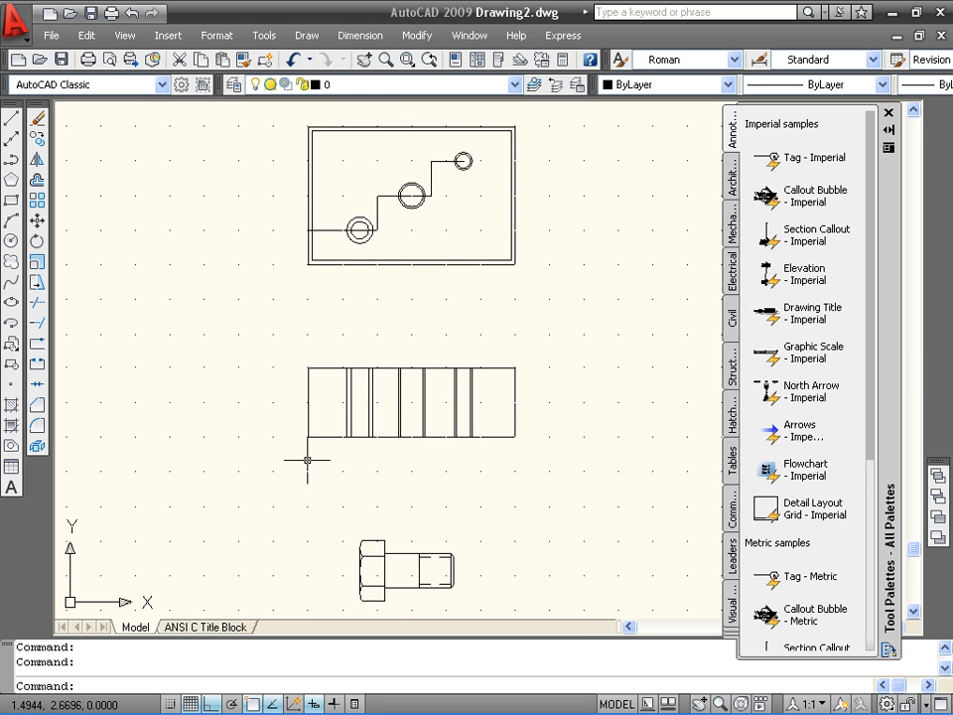
# - Examine the inserted hex bolt together with the plate's upper and lower views
pyautogui.scroll(2, 365, 527)
pyautogui.scroll(-5, 366, 530)
pyautogui.scroll(-3, 389, 521)
pyautogui.scroll(4, 401, 526)
pyautogui.scroll(3, 402, 527)
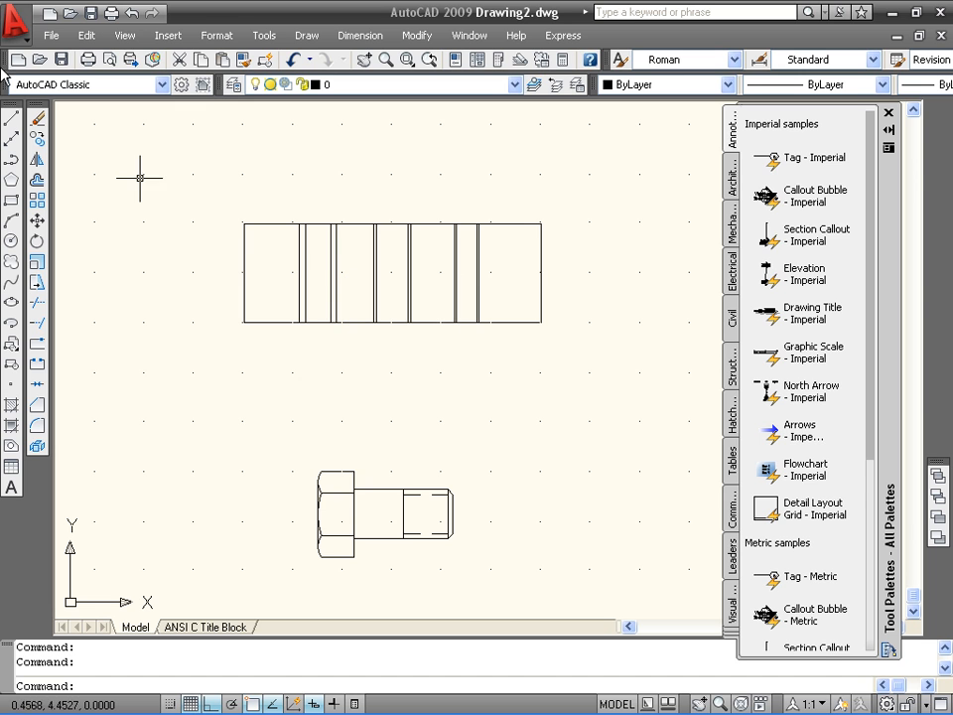
pyautogui.scroll(2, 401, 537)
pyautogui.scroll(-2, 401, 538)
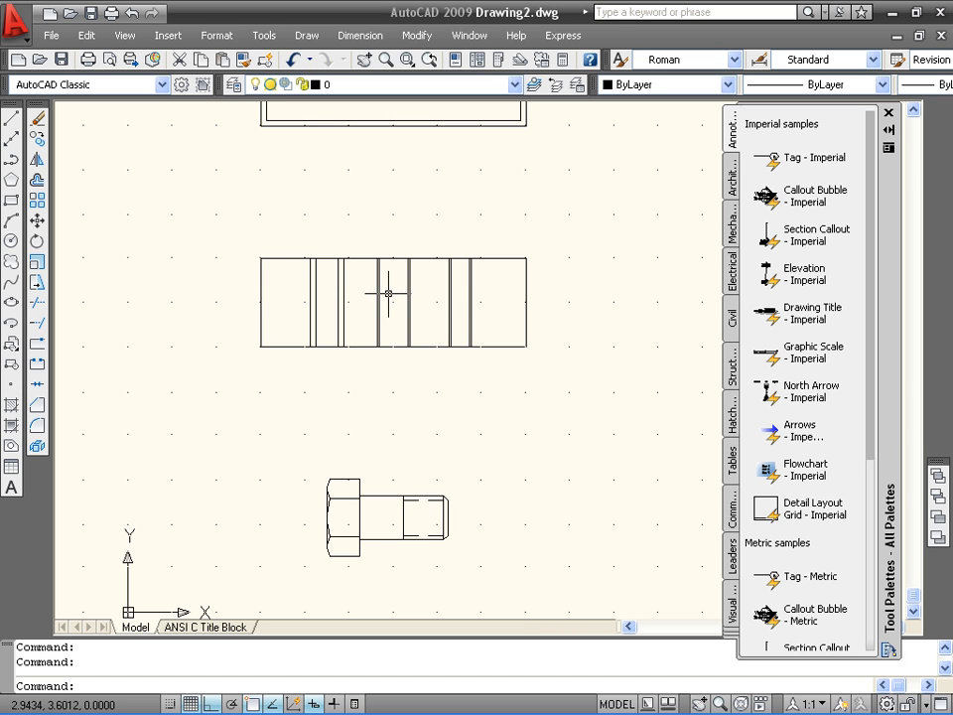
pyautogui.scroll(2, 378, 291)
pyautogui.scroll(-3, 388, 283)
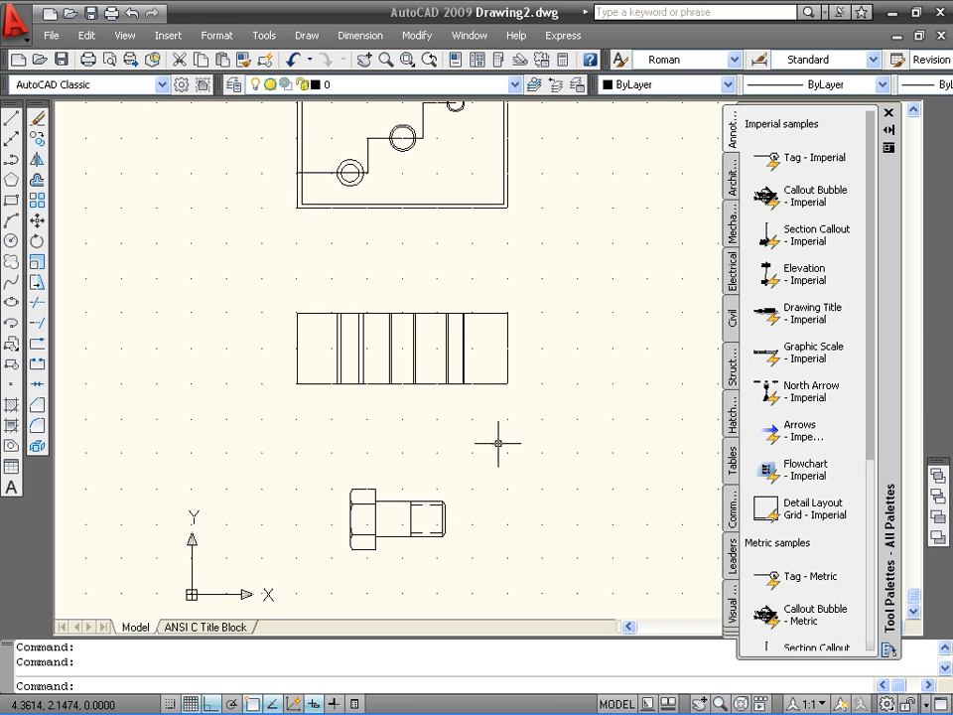
pyautogui.scroll(-2, 369, 449)
pyautogui.scroll(1, 368, 454)
pyautogui.scroll(3, 368, 455)
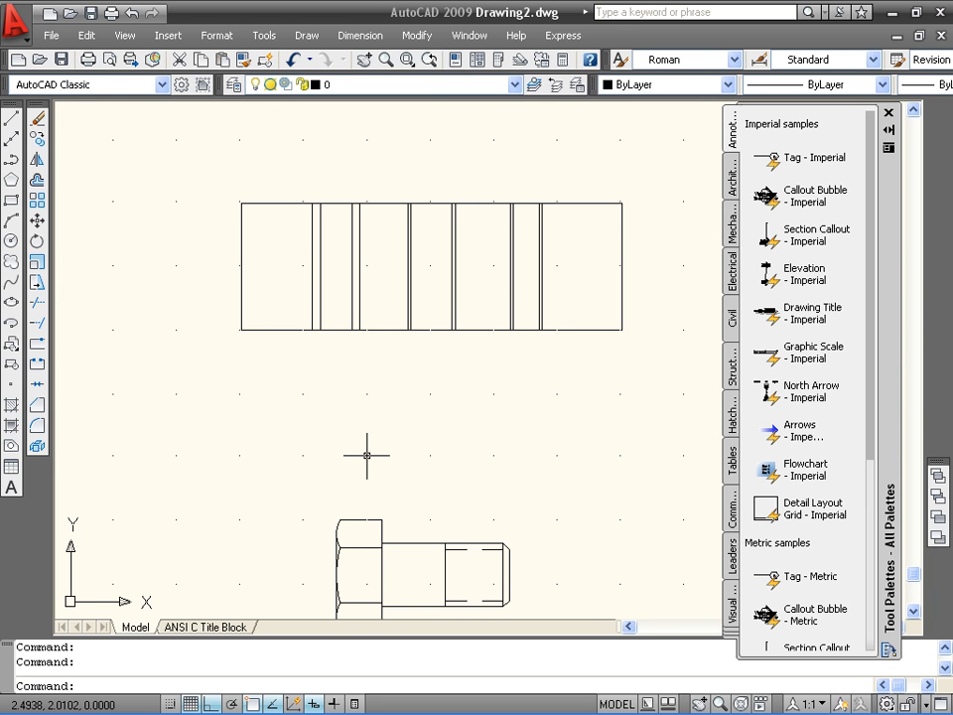
pyautogui.scroll(-1, 460, 546)
pyautogui.scroll(-2, 460, 546)
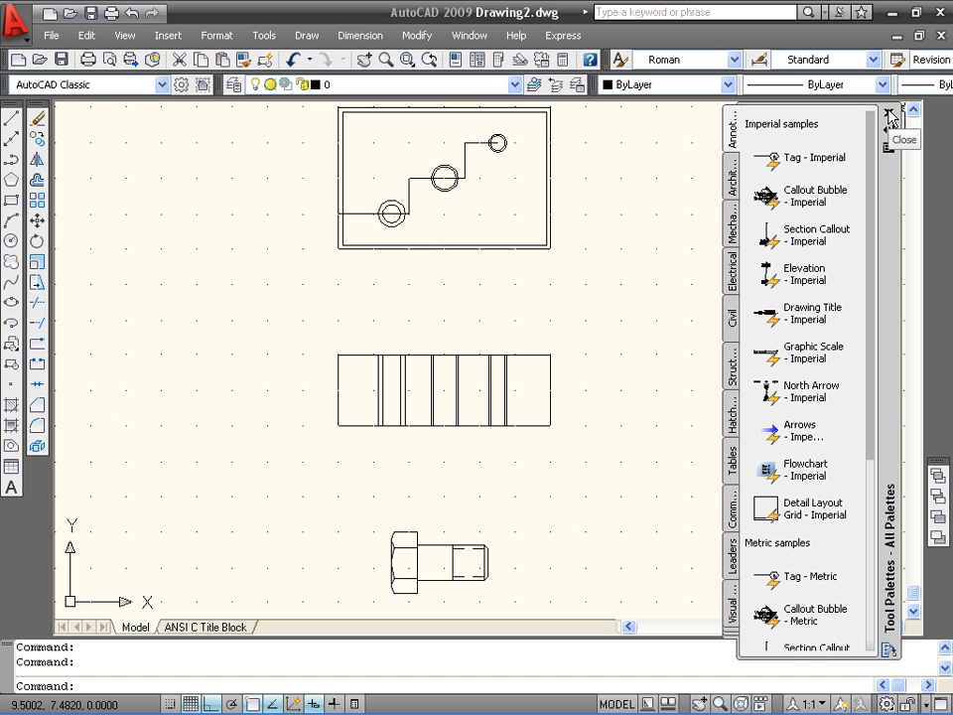
# - Display the Dimension toolbar and dock it vertically beside the Modify toolbar
pyautogui.rightClick(15, 139)
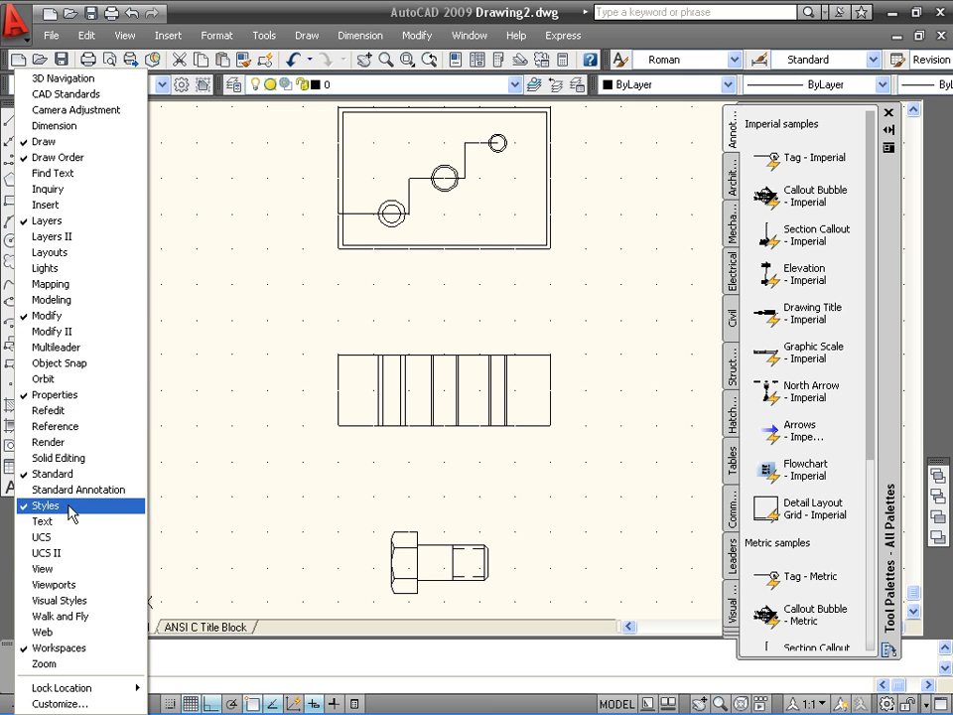
pyautogui.click(35, 126)
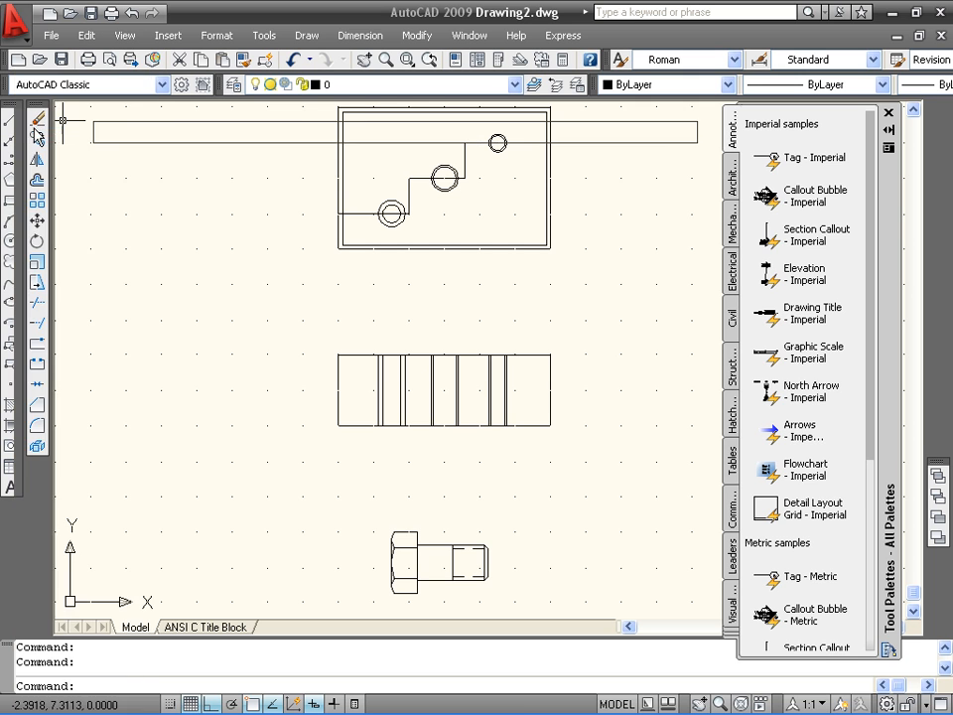
pyautogui.moveTo(95, 132)
pyautogui.mouseDown()
pyautogui.moveTo(55, 139)
pyautogui.moveTo(57, 328)
pyautogui.mouseUp()
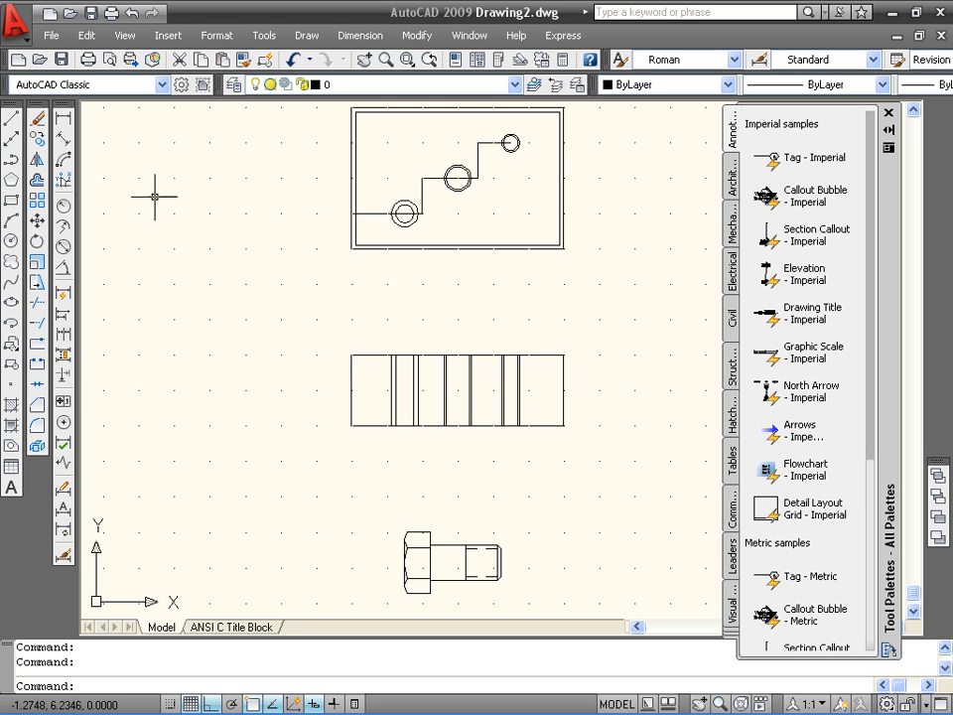
# - Add a vertical linear dimension across the bolt's shank, placed beyond its threaded end
pyautogui.click(63, 119)
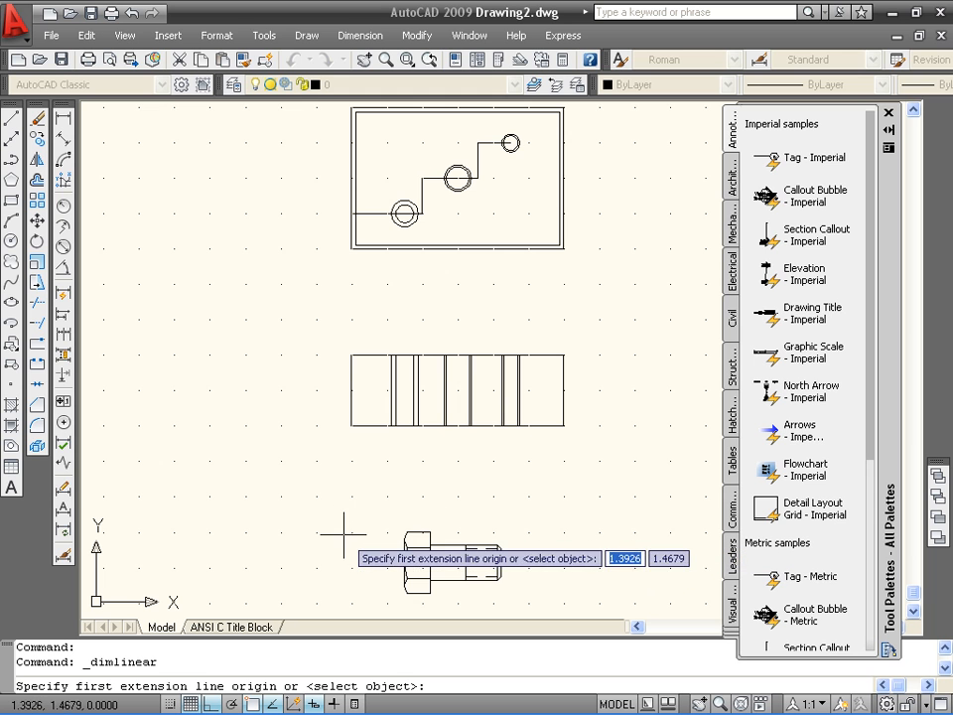
pyautogui.scroll(2, 484, 563)
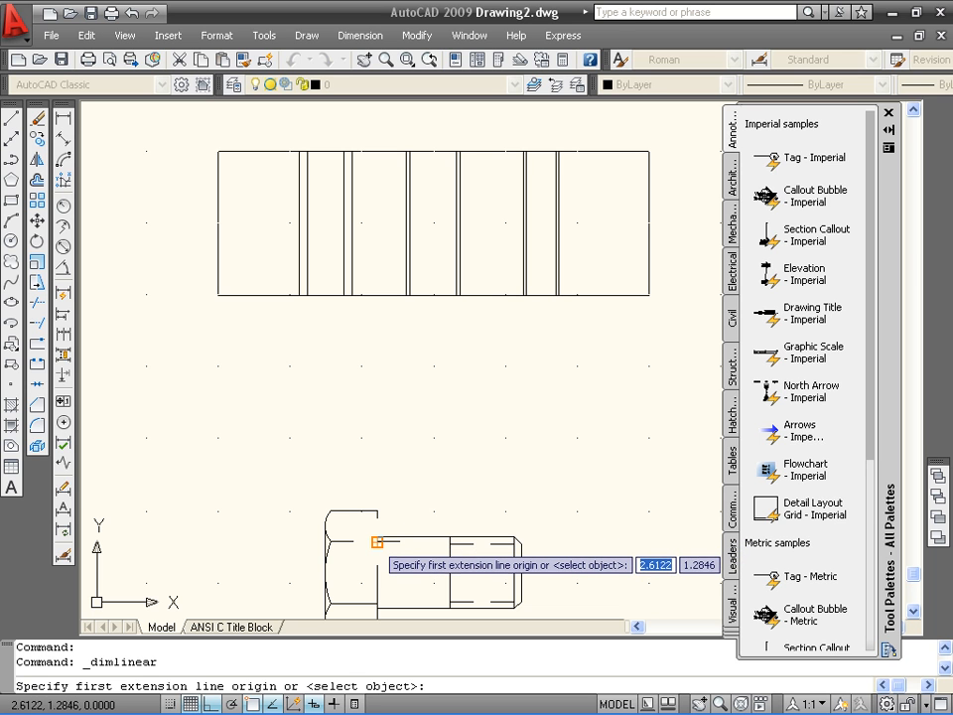
pyautogui.click(378, 538)
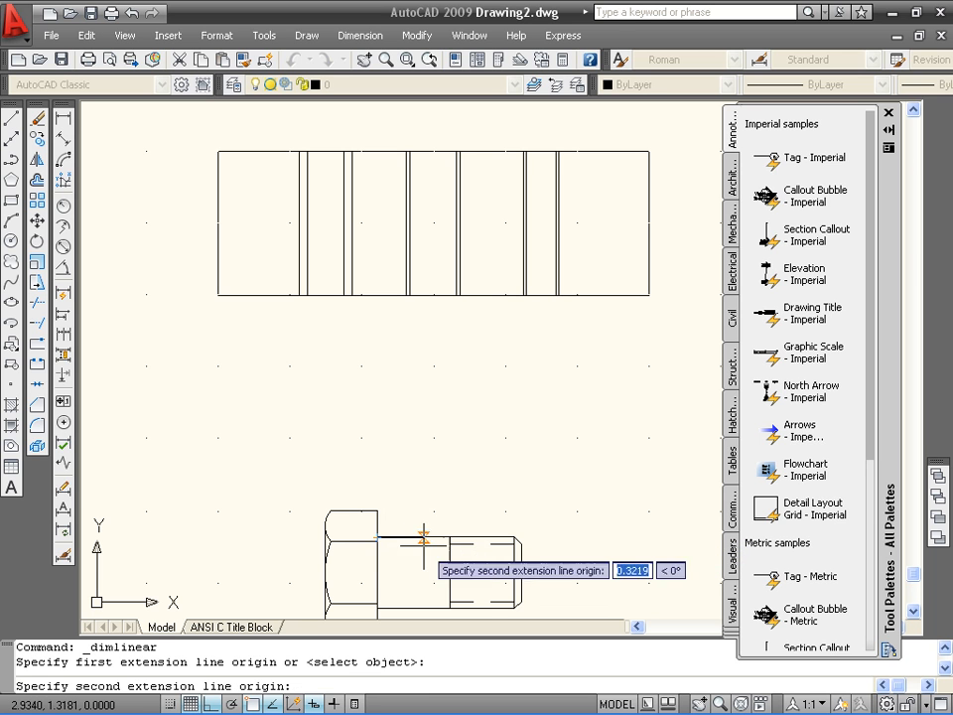
pyautogui.click(378, 609)
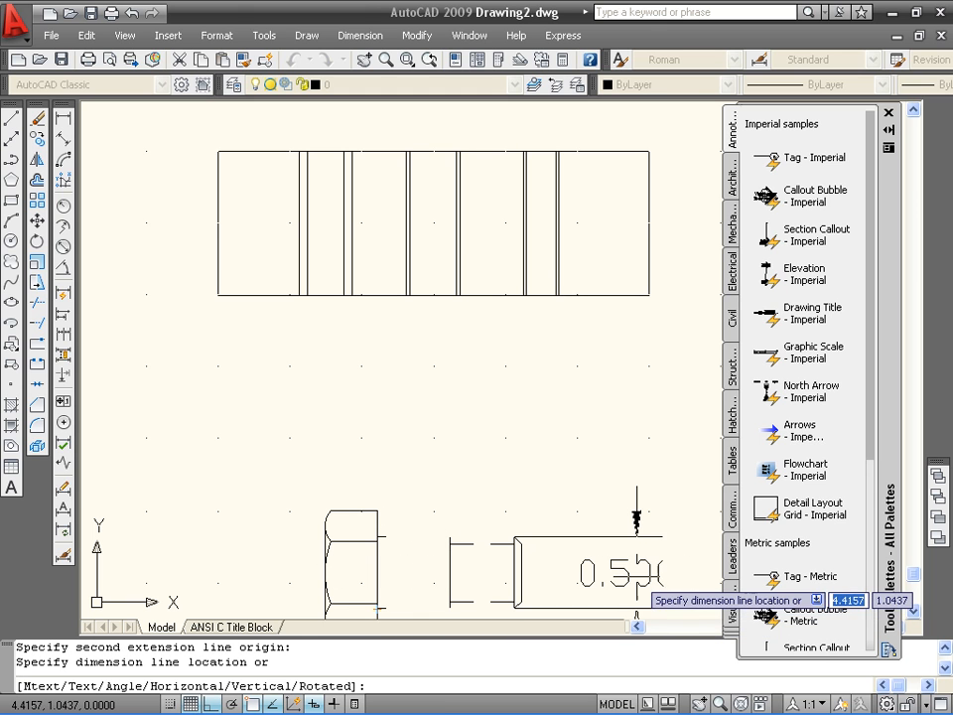
pyautogui.click(637, 536)
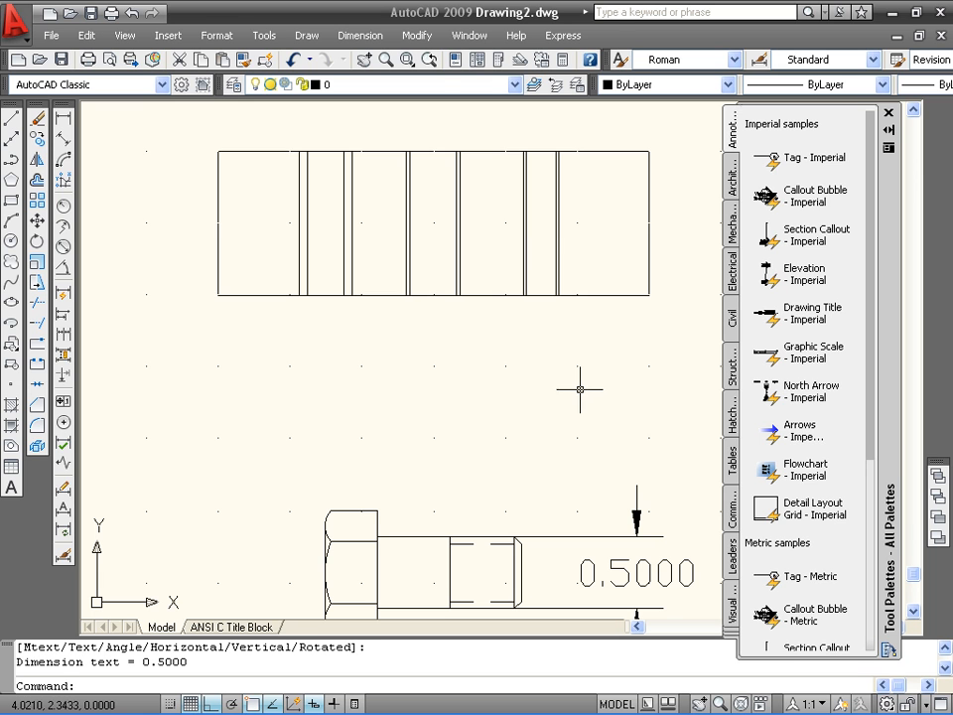
# - Add a horizontal linear dimension across the middle hole's outer lines, just above the plate's lower view
pyautogui.click(62, 117)
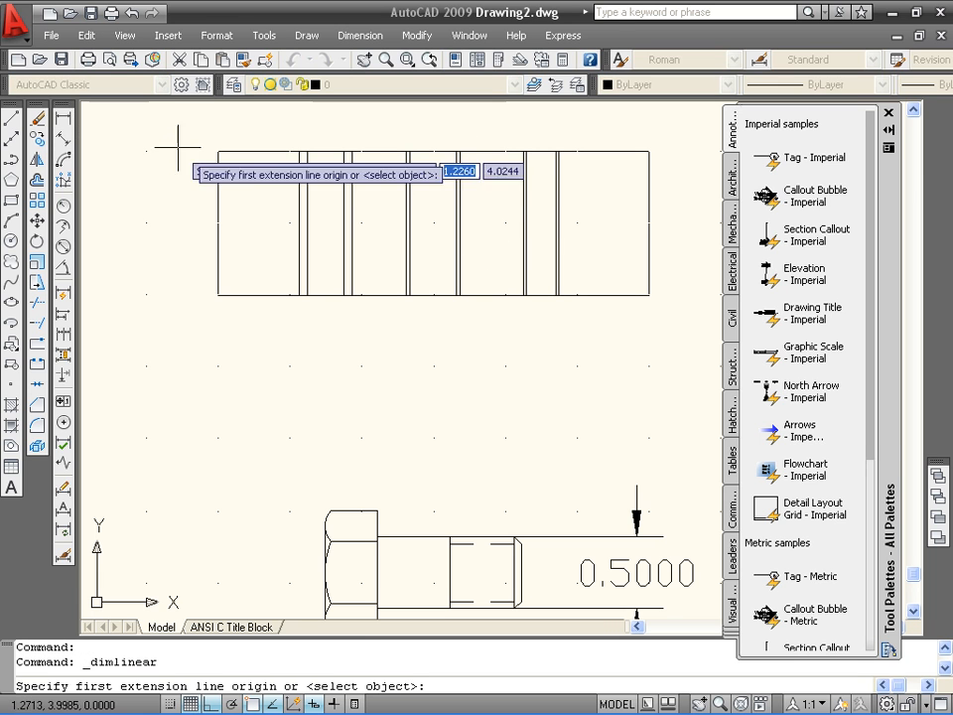
pyautogui.click(406, 151)
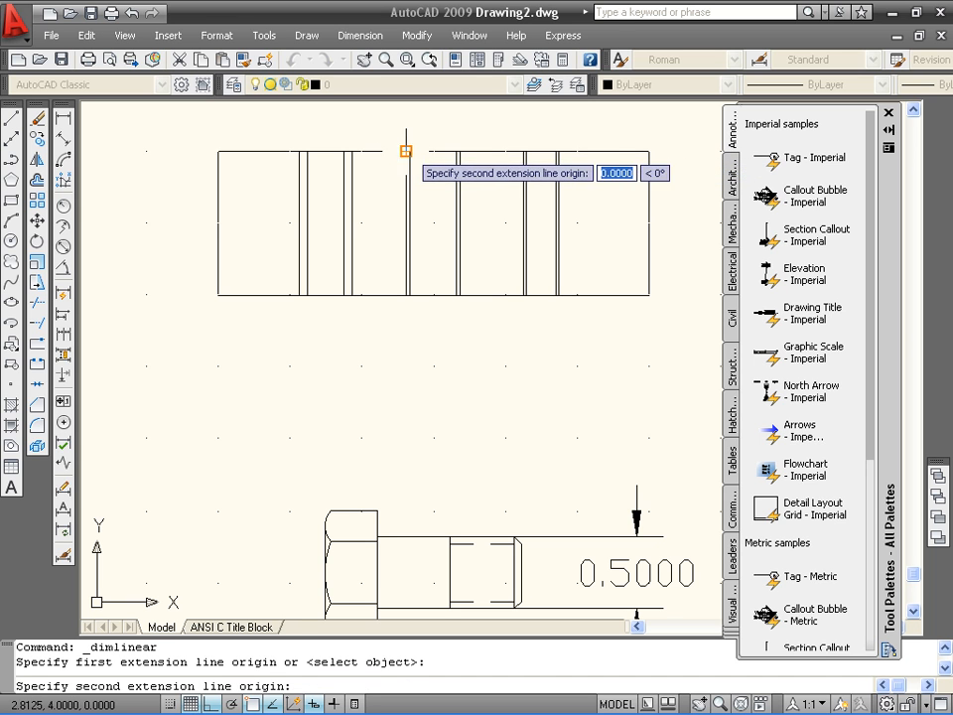
pyautogui.click(460, 151)
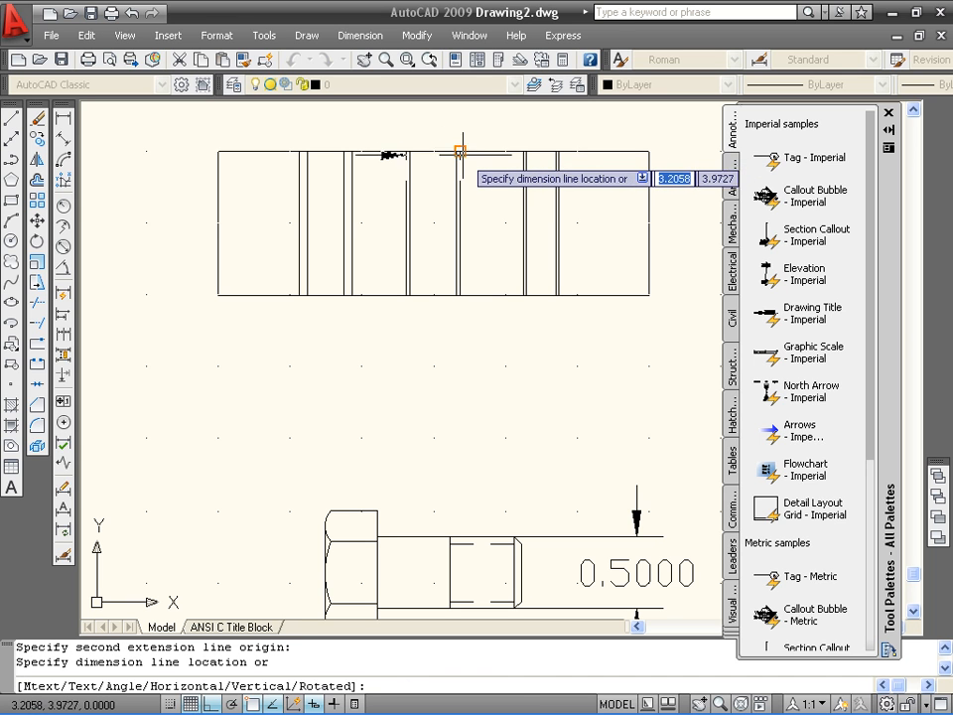
pyautogui.click(444, 127)
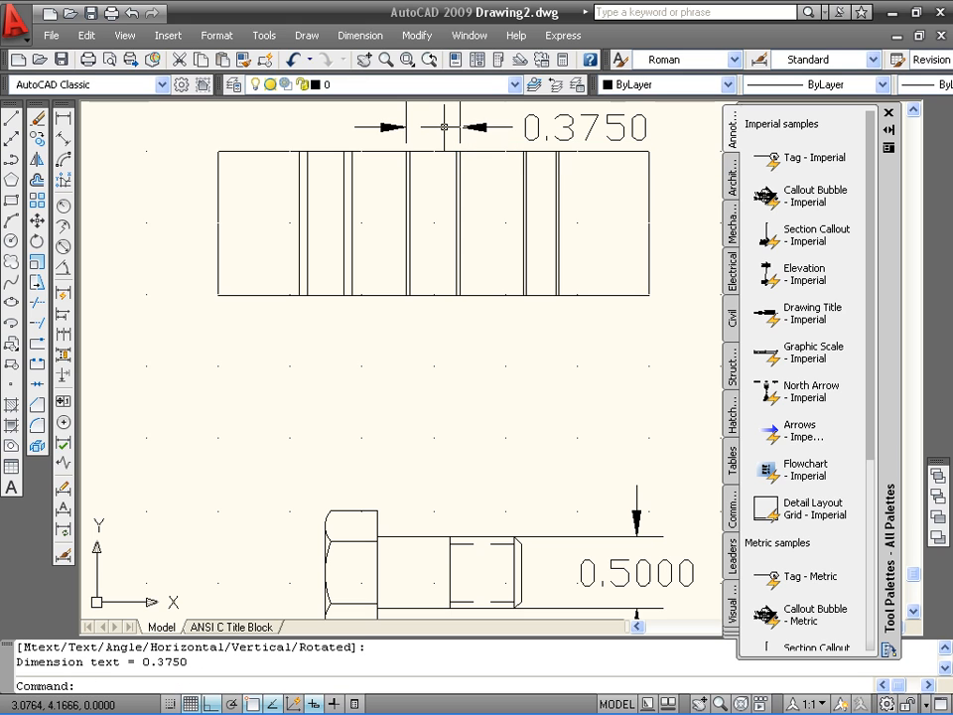
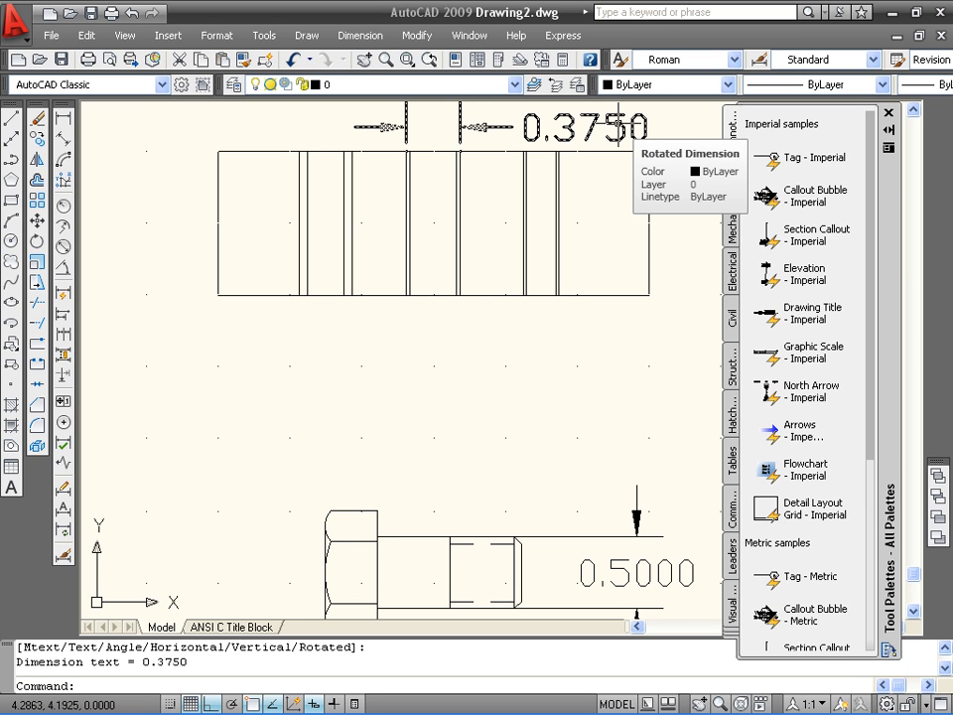
# - Calculate the bolt's scale factor in QuickCalc by dividing 0.375 by 0.5
pyautogui.click(893, 16)
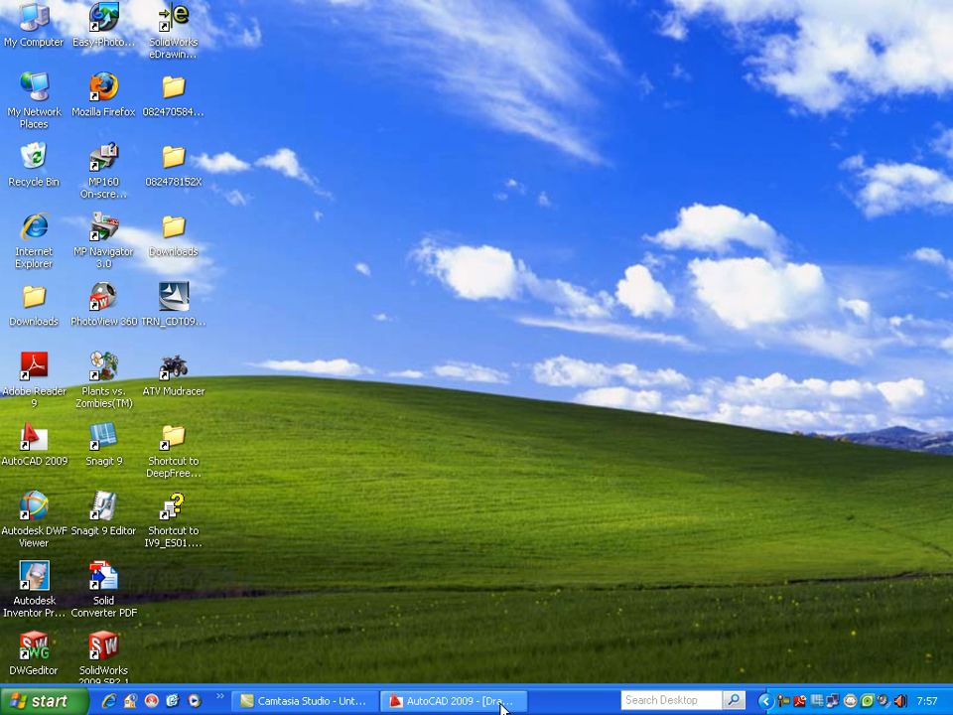
pyautogui.click(497, 703)
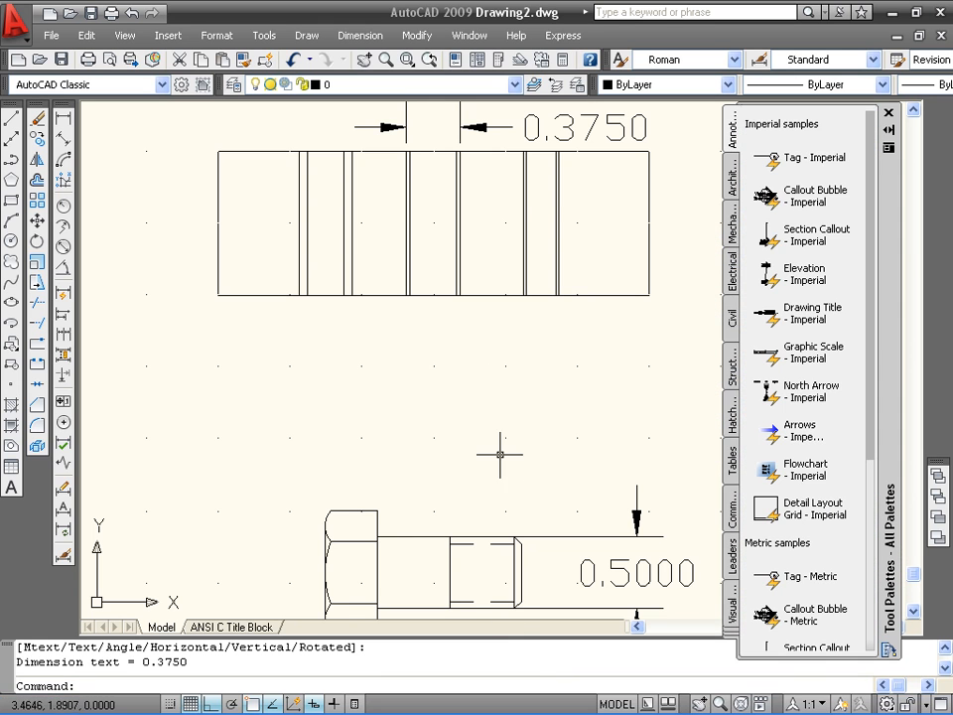
pyautogui.click(564, 63)
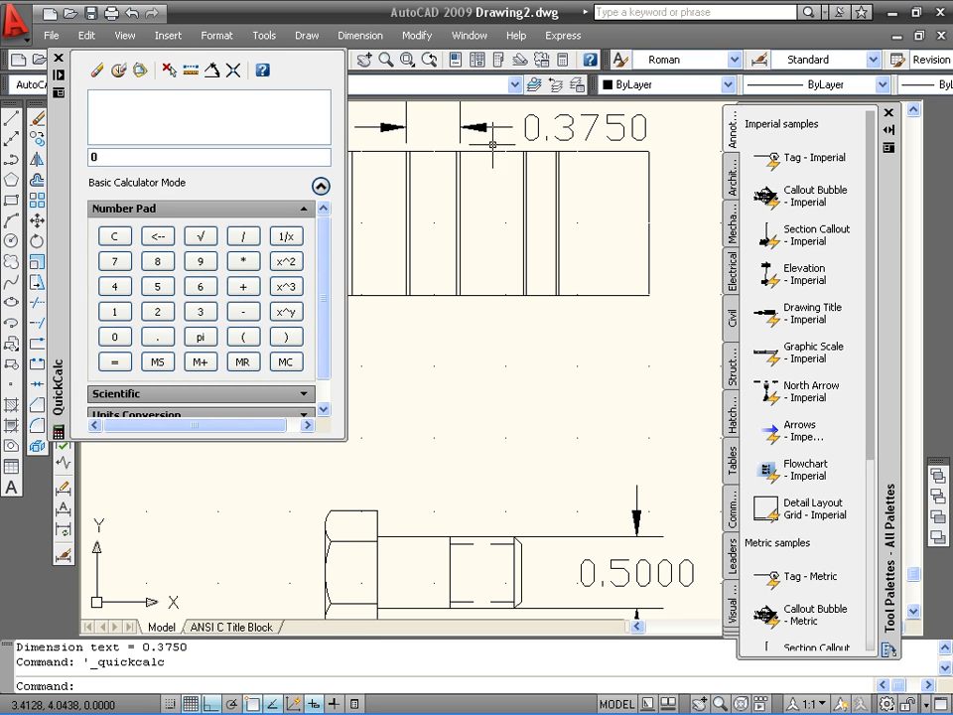
pyautogui.click(132, 238)
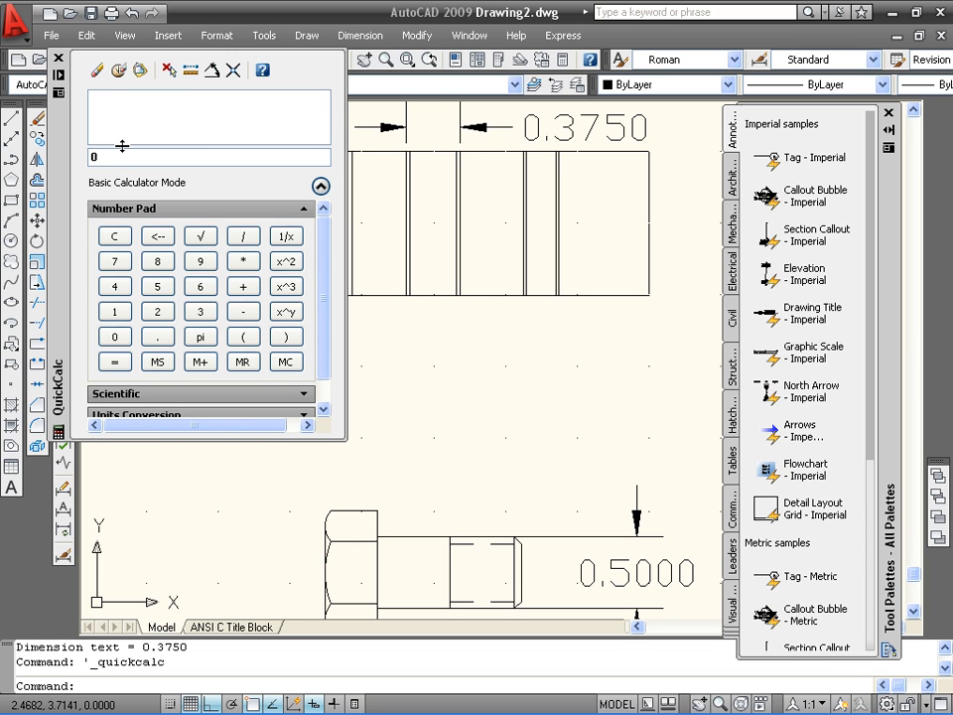
pyautogui.write('.375')
pyautogui.click(245, 237)
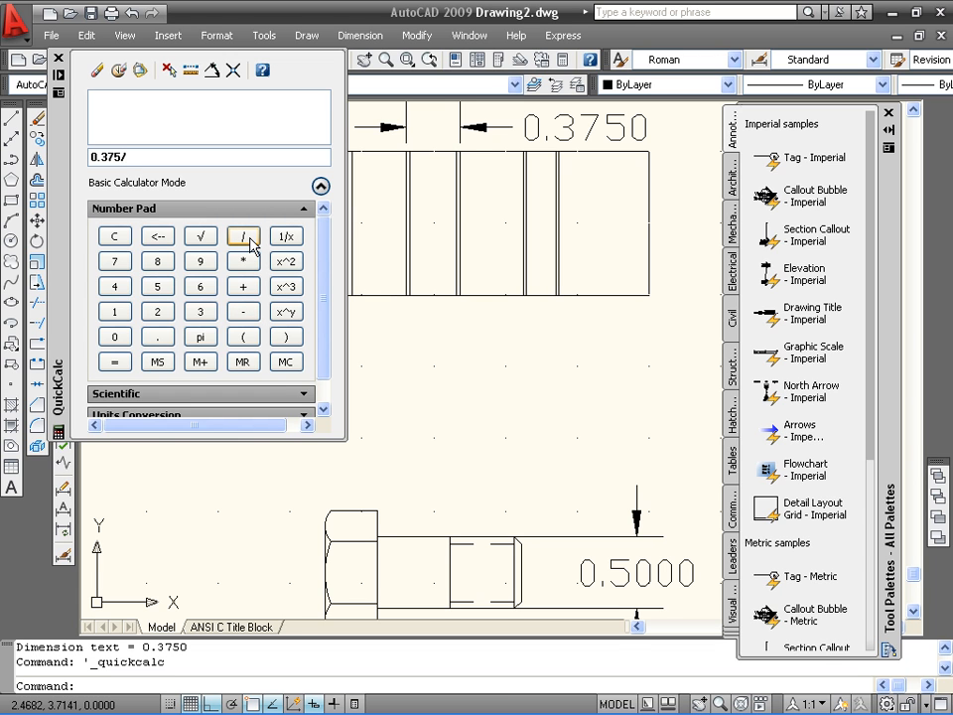
pyautogui.write('0.5')
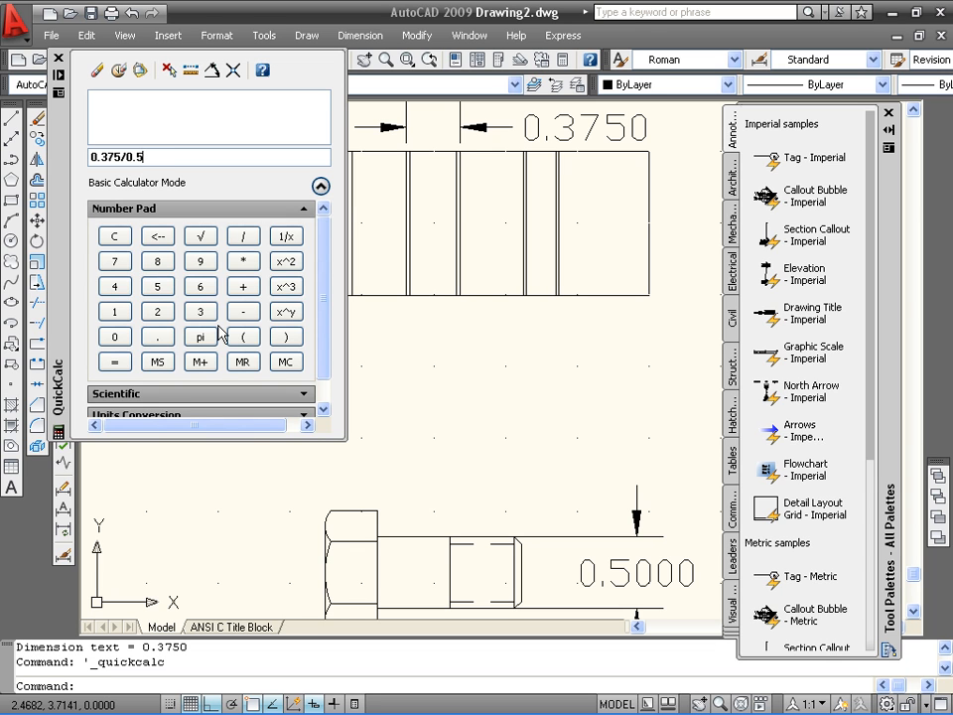
pyautogui.click(115, 362)
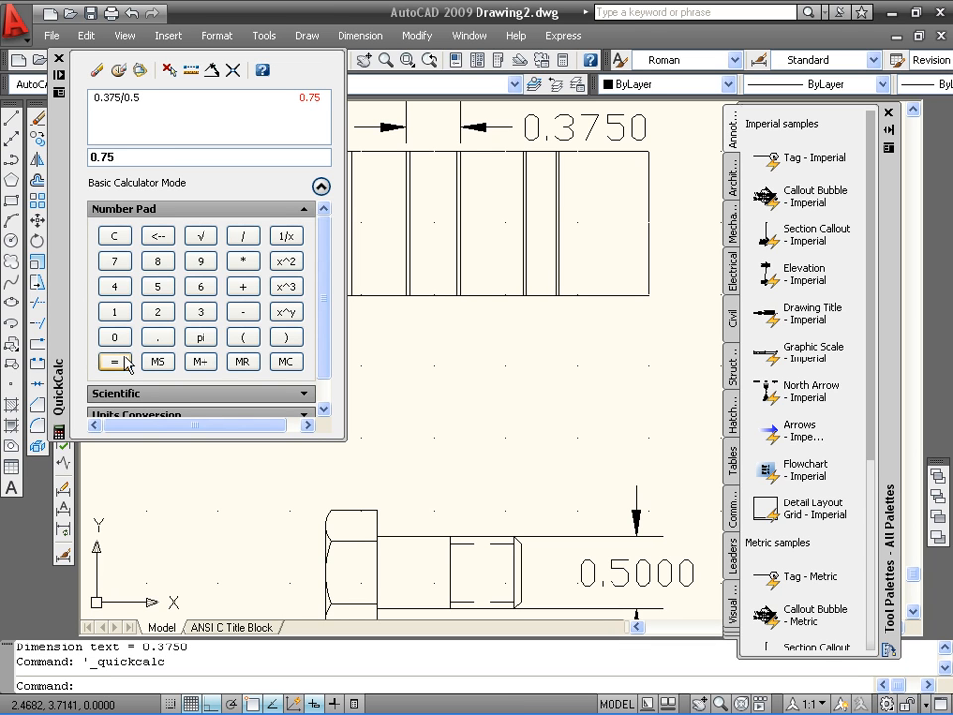
pyautogui.click(121, 156)
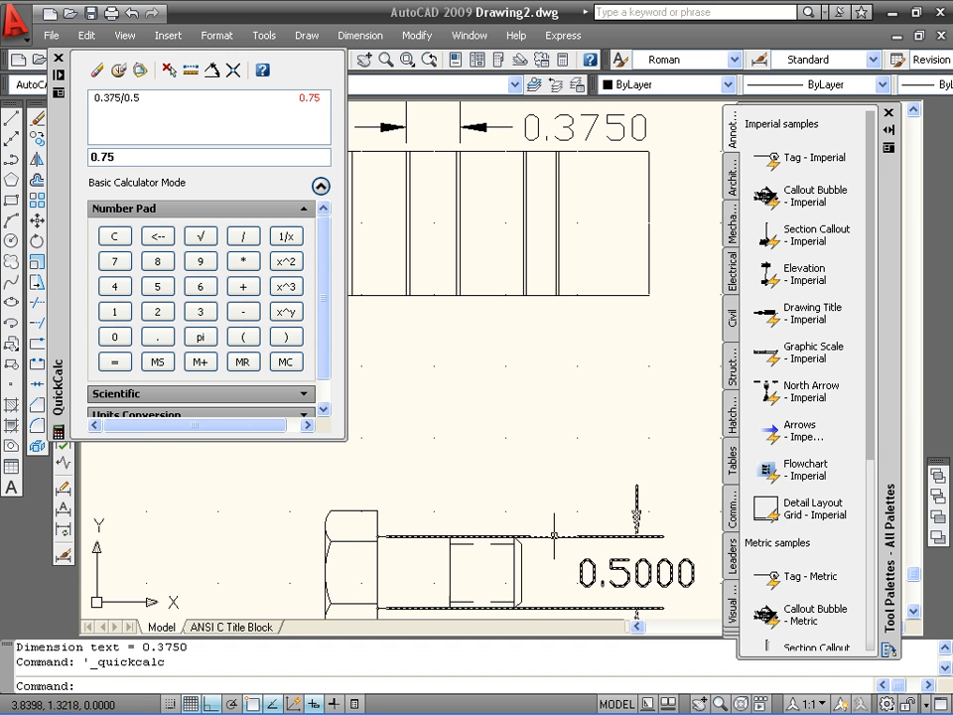
pyautogui.click(459, 136)
pyautogui.press('Escape')
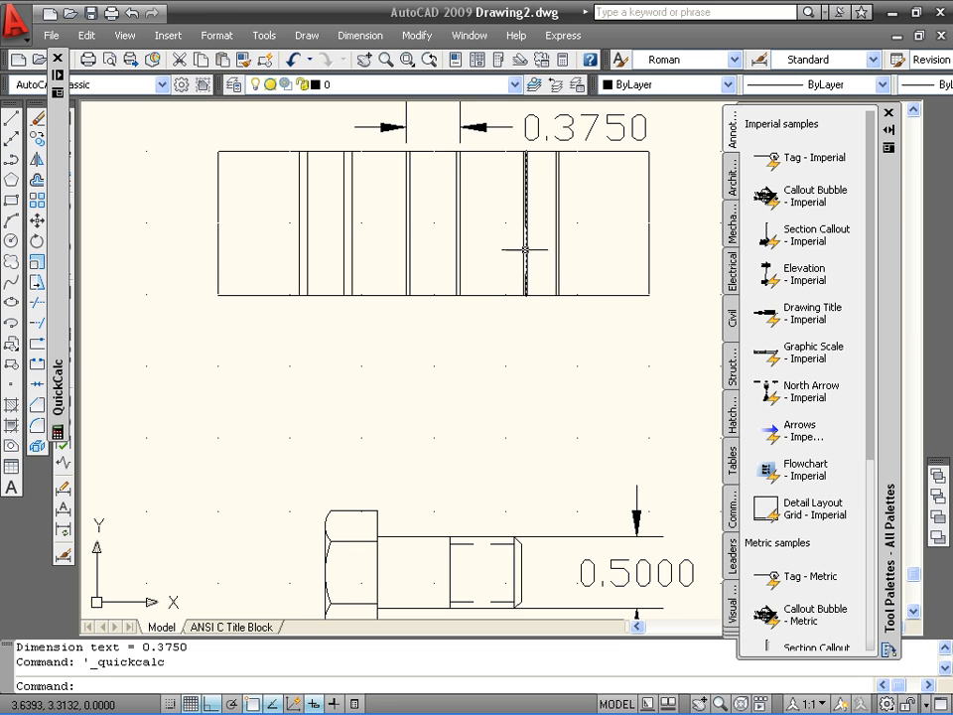
pyautogui.press('Escape')
pyautogui.press('Escape')
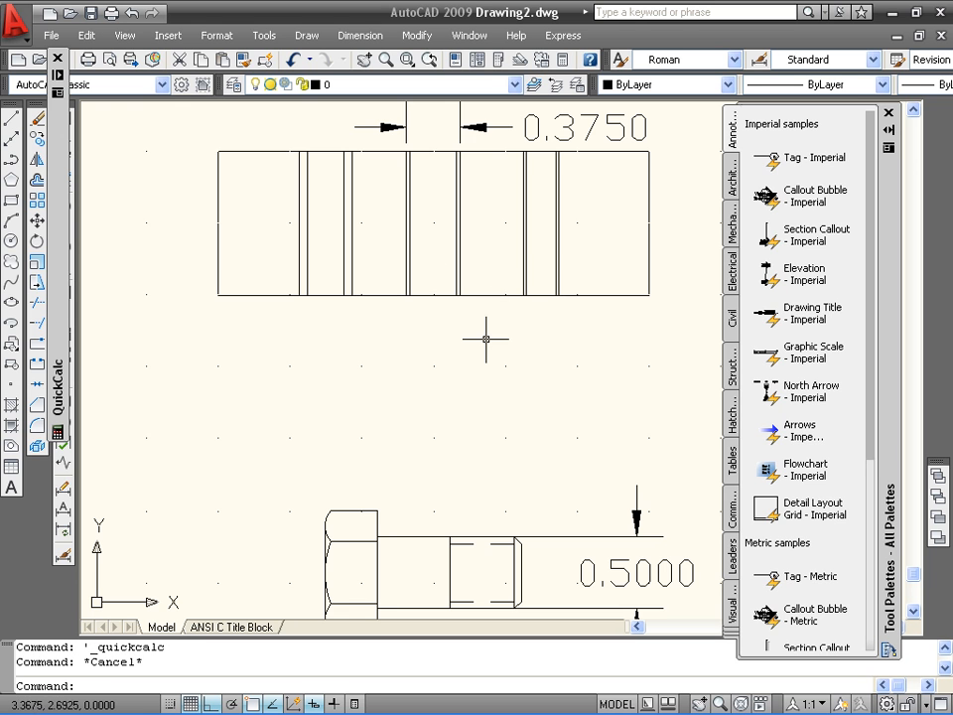
# - Scale the bolt and its dimension by 0.75 about the midpoint of the head's outer edge
pyautogui.scroll(-5, 385, 493)
pyautogui.scroll(3, 340, 519)
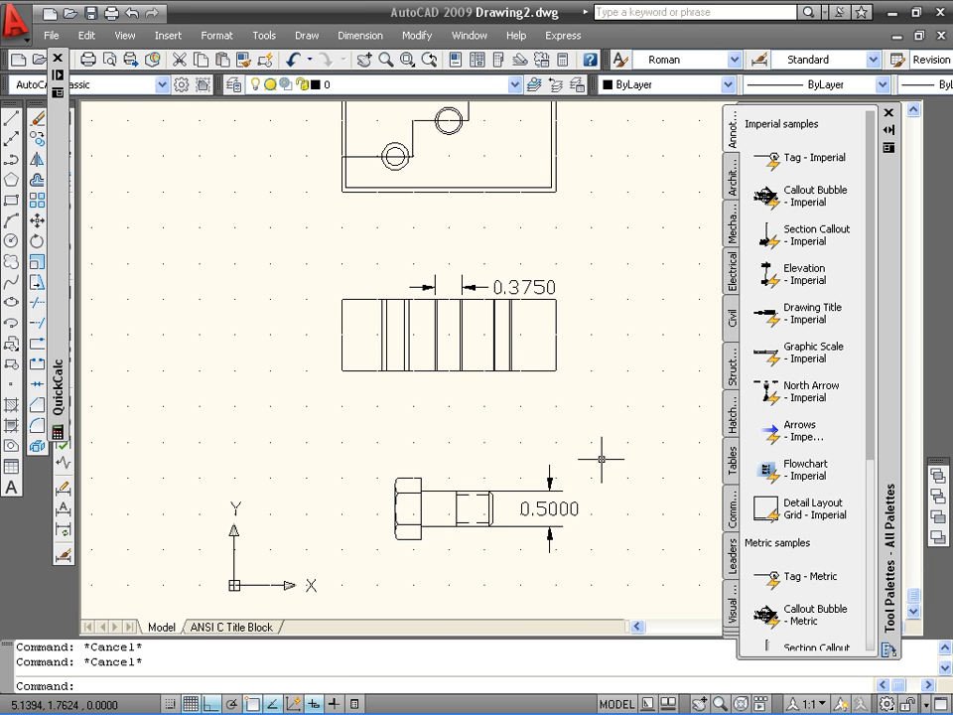
pyautogui.click(39, 266)
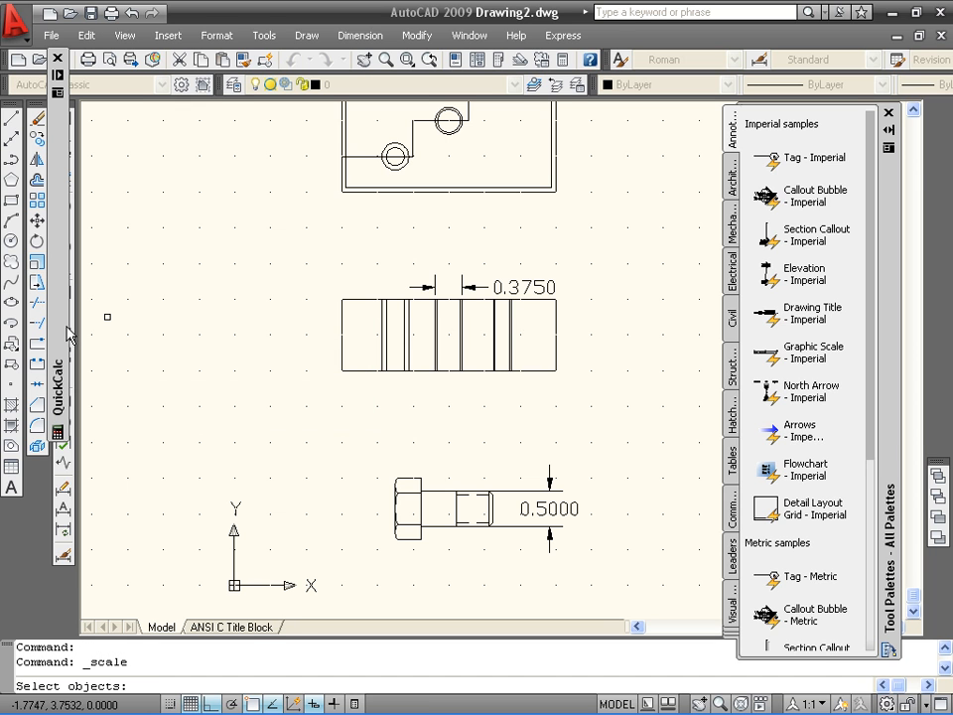
pyautogui.click(346, 436)
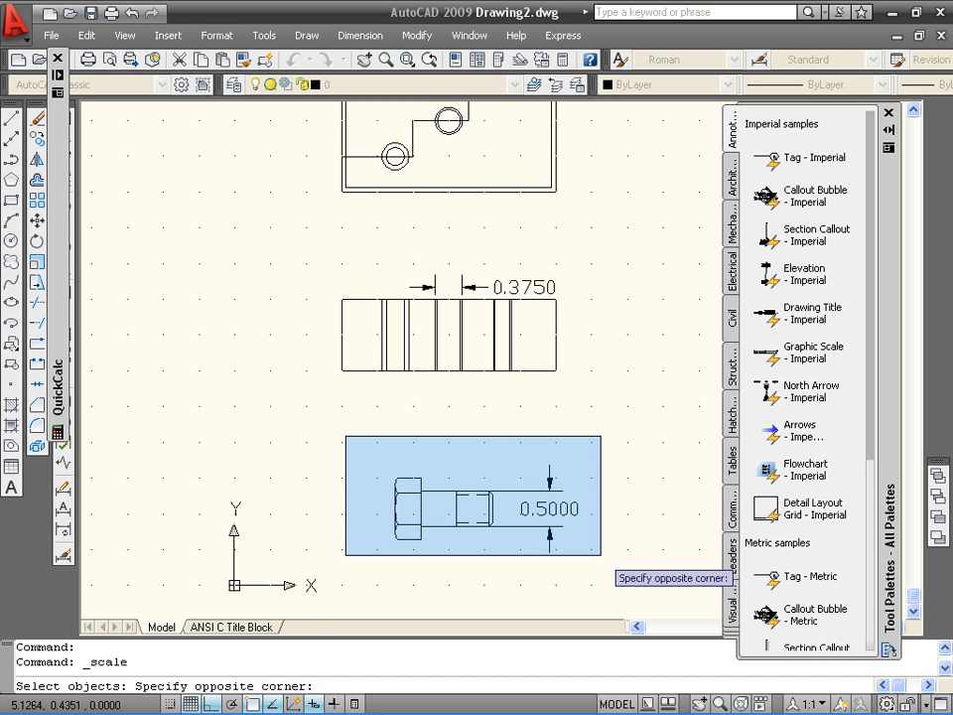
pyautogui.click(644, 617)
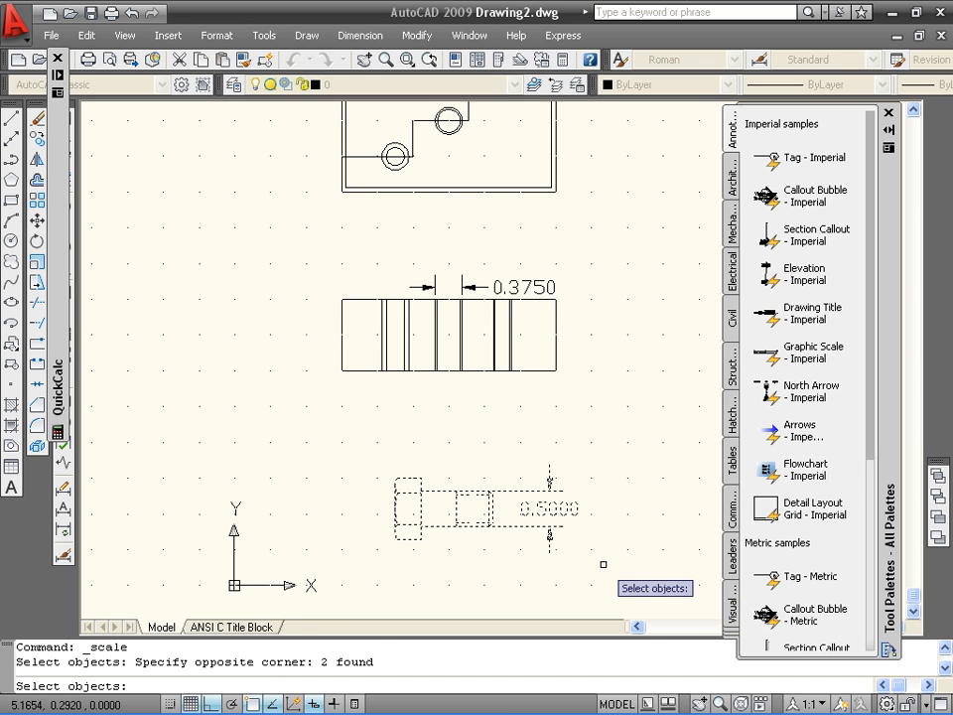
pyautogui.press('Return')
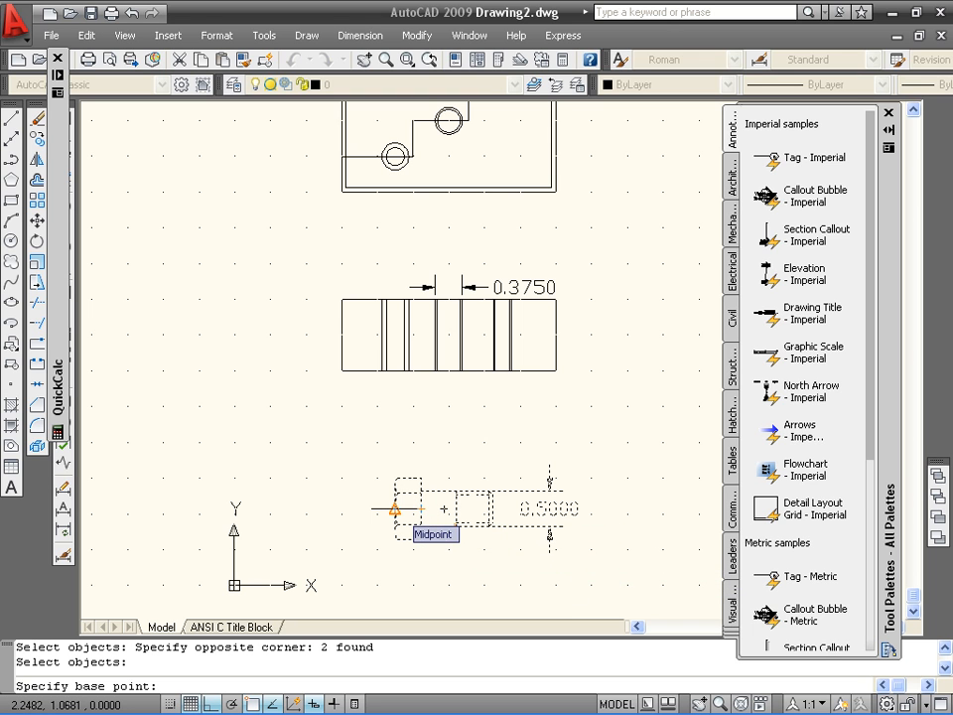
pyautogui.click(395, 509)
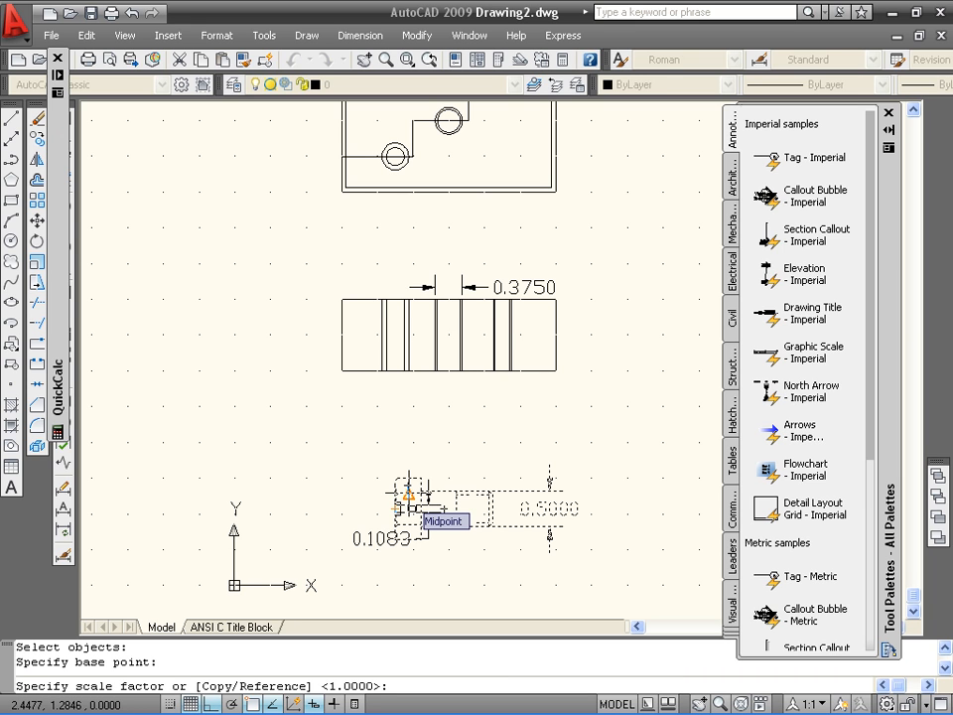
pyautogui.write('0.')
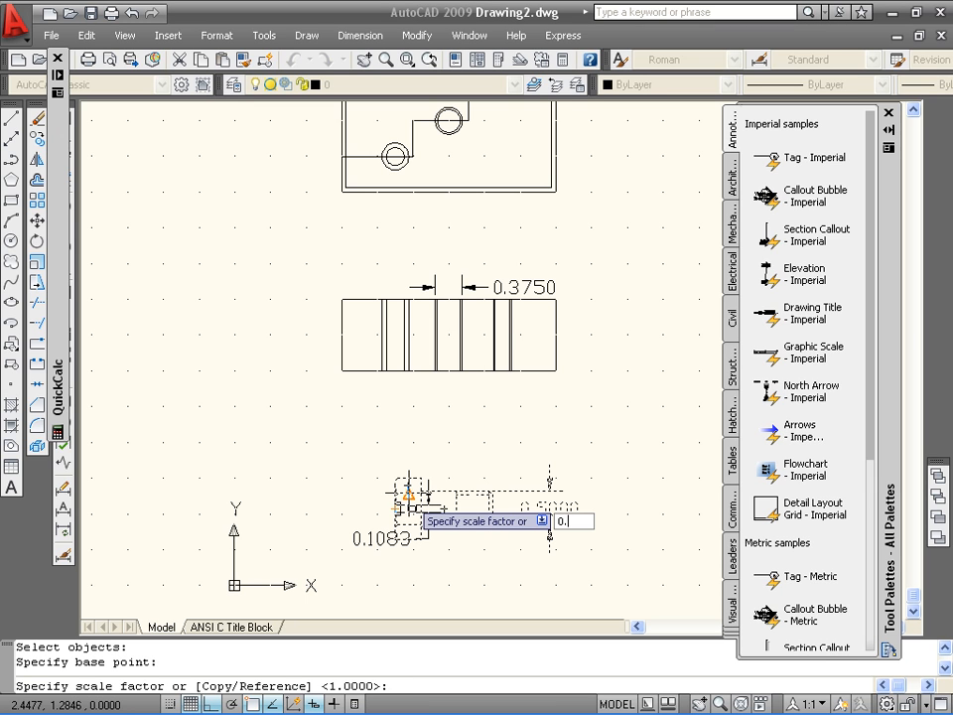
pyautogui.write('75')
pyautogui.press('Return')
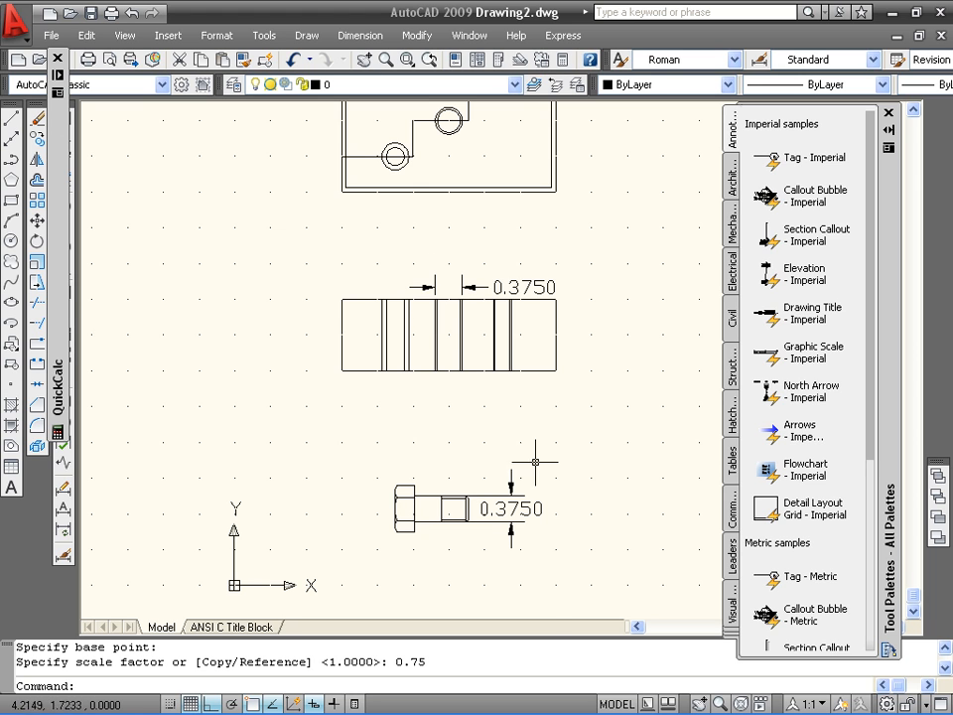
# - Rotate the bolt and its dimension to 270° about the midpoint of the head's outer edge, so the shank points down
pyautogui.scroll(1, 455, 575)
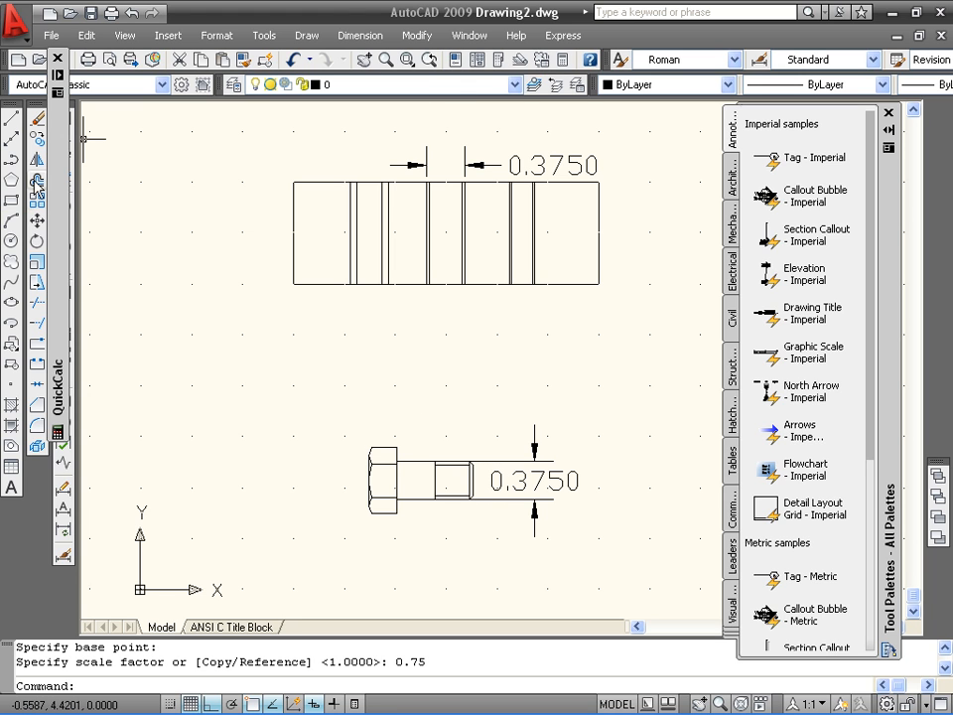
pyautogui.click(34, 243)
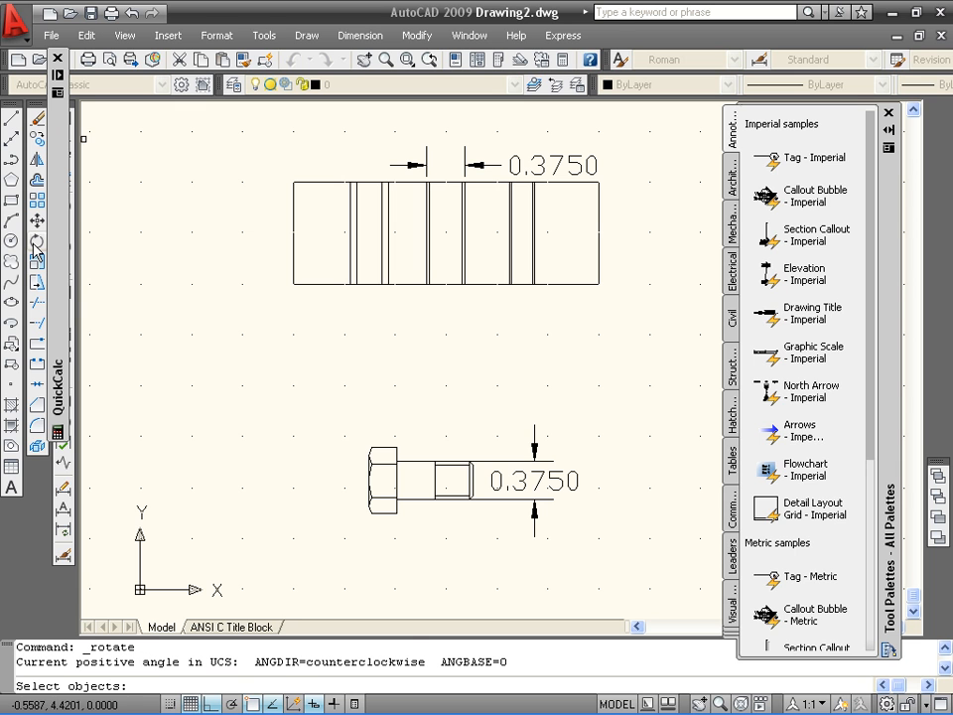
pyautogui.click(284, 409)
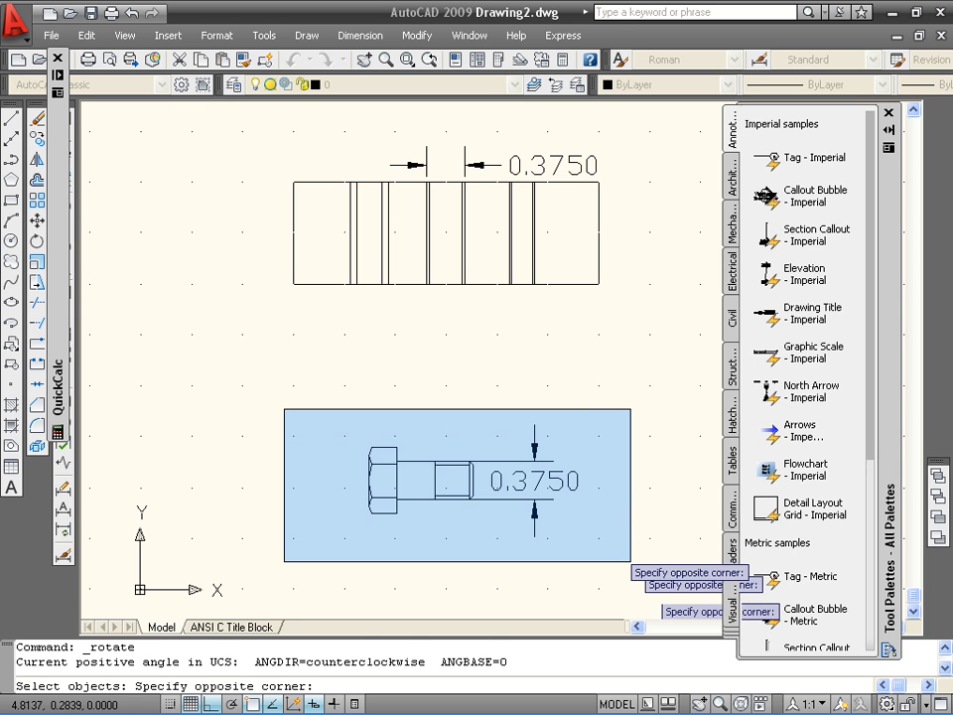
pyautogui.click(607, 535)
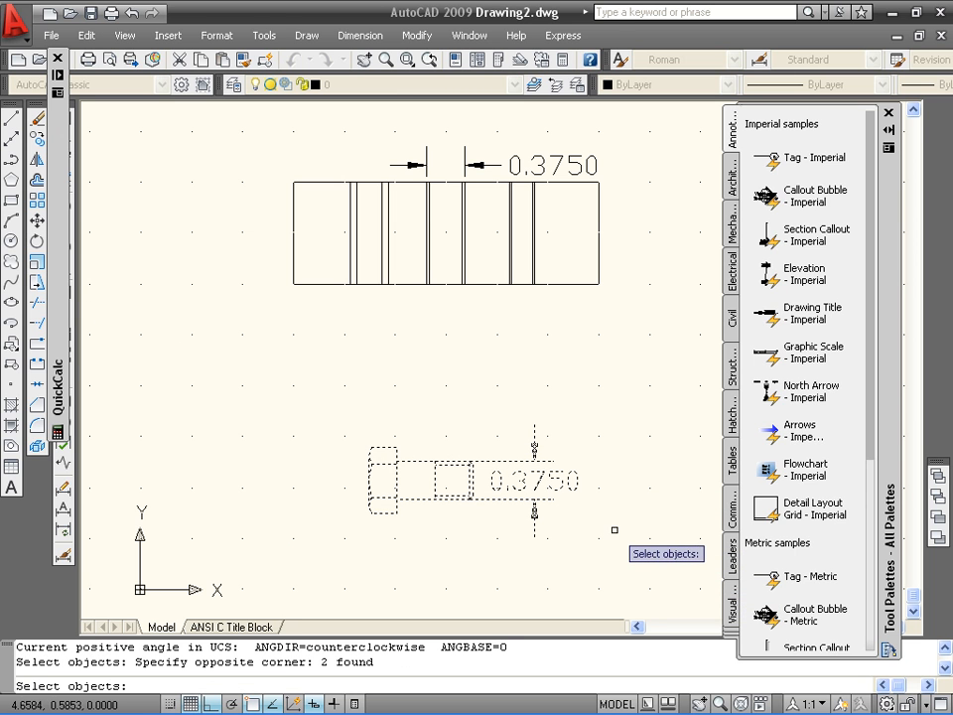
pyautogui.press('Return')
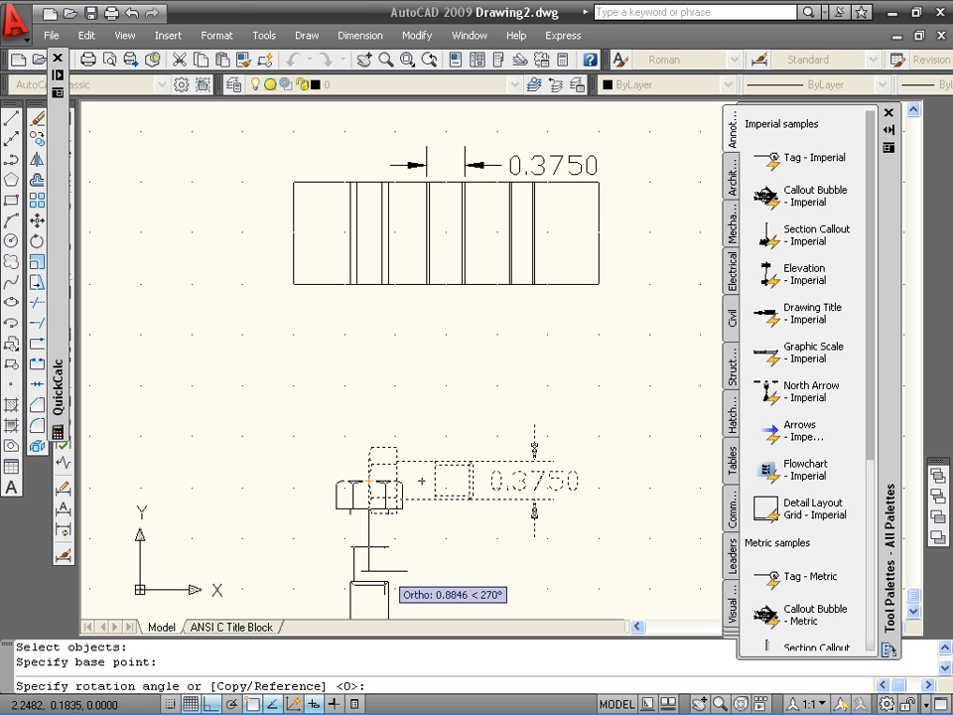
pyautogui.click(383, 576)
# - Delete the horizontal dimension on the bolt's shank
pyautogui.scroll(3, 506, 602)
pyautogui.scroll(-4, 507, 601)
pyautogui.moveTo(491, 593); pyautogui.dragTo(496, 470, button='middle')
pyautogui.click(496, 470)
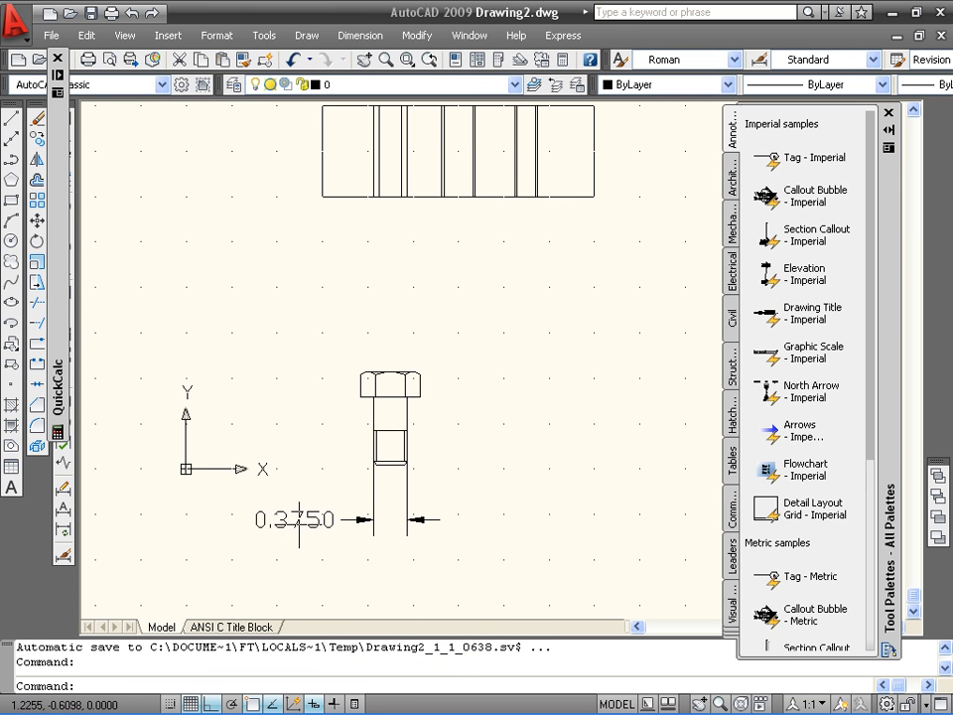
pyautogui.click(294, 519)
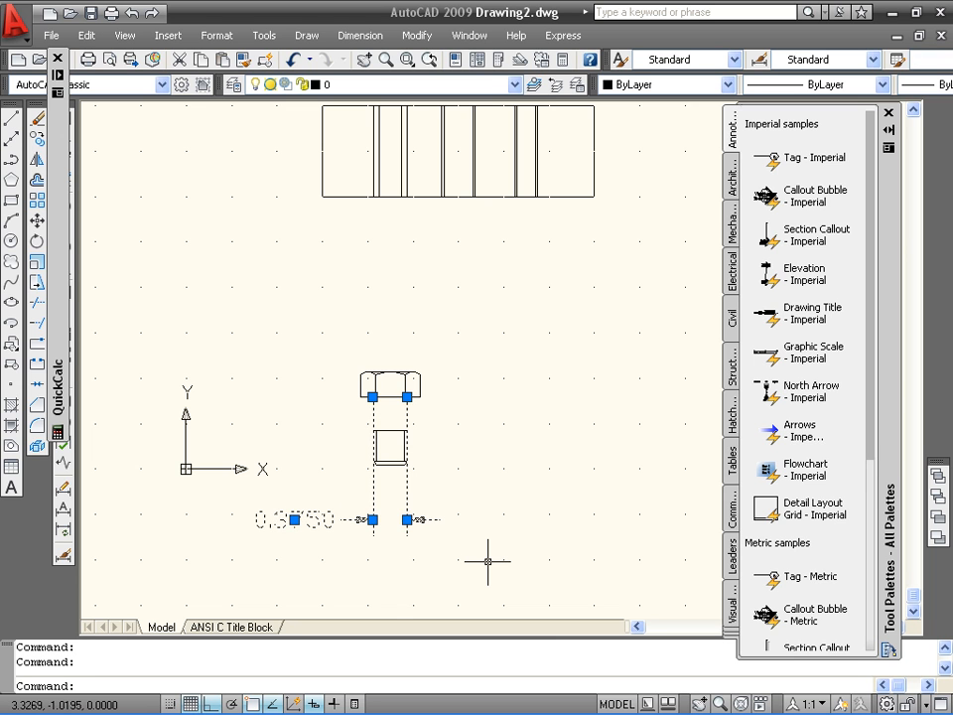
pyautogui.press('Delete')
# - Try to stretch the lower end of the bolt block straight down by about 0.24 from its bottom midpoint
pyautogui.scroll(3, 449, 475)
pyautogui.scroll(-4, 445, 339)
pyautogui.moveTo(445, 260)
pyautogui.mouseDown(button='middle')
pyautogui.moveTo(445, 279)
pyautogui.moveTo(483, 322)
pyautogui.mouseUp(button='middle')
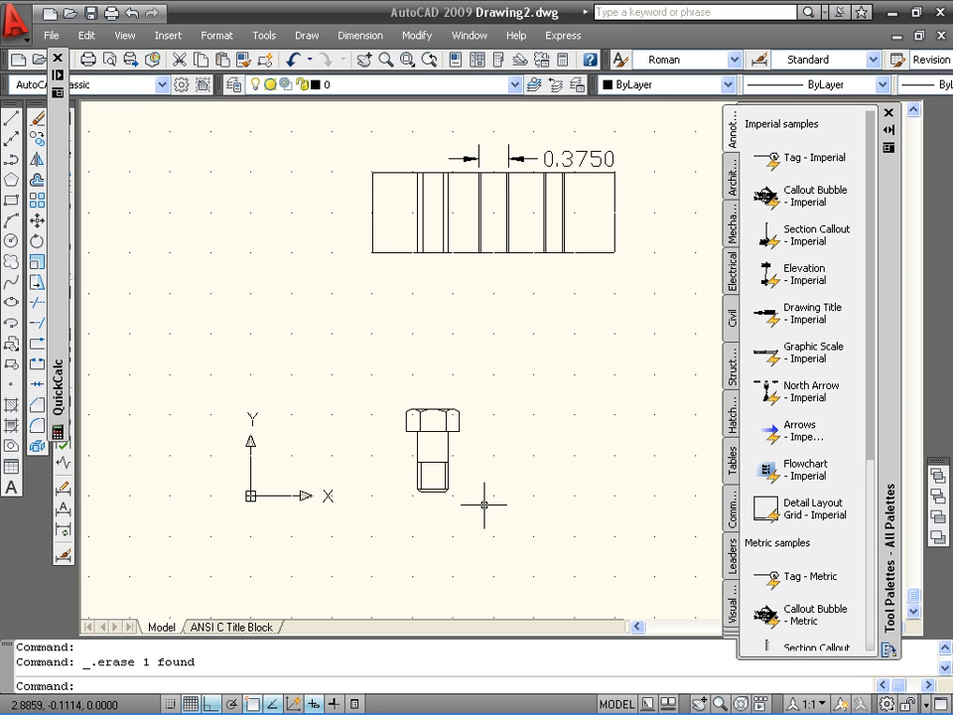
pyautogui.scroll(2, 458, 497)
pyautogui.scroll(-2, 457, 496)
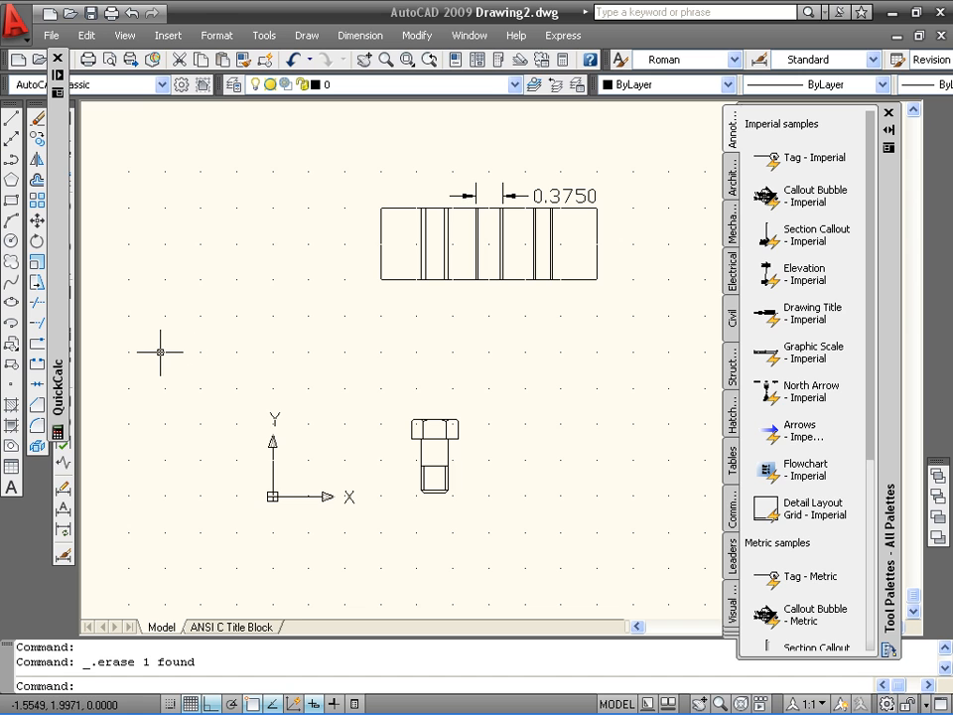
pyautogui.scroll(2, 466, 496)
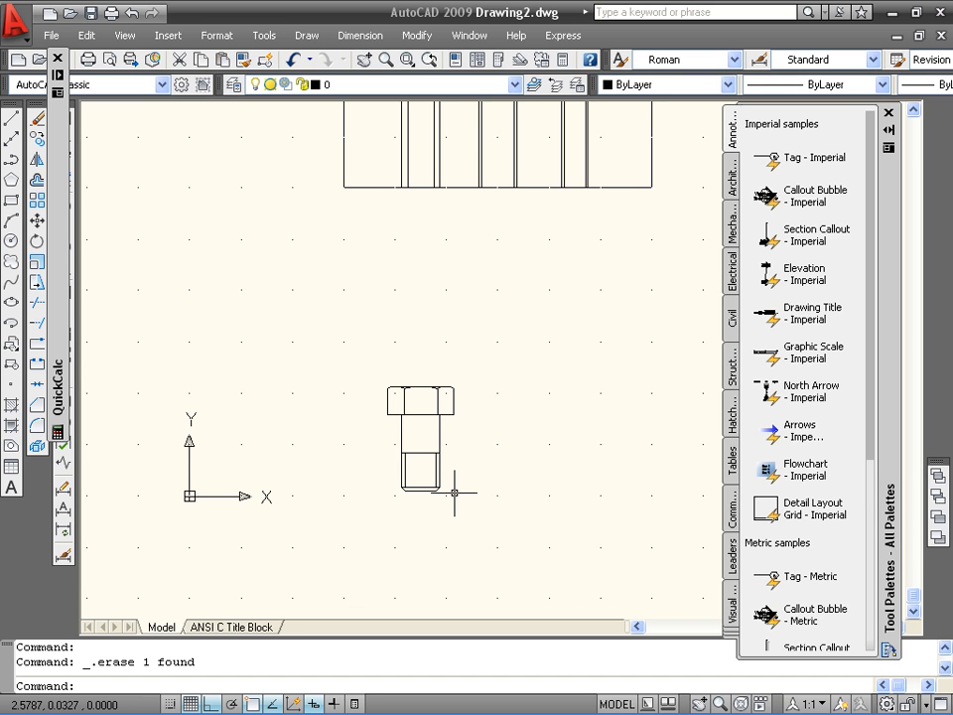
pyautogui.click(36, 287)
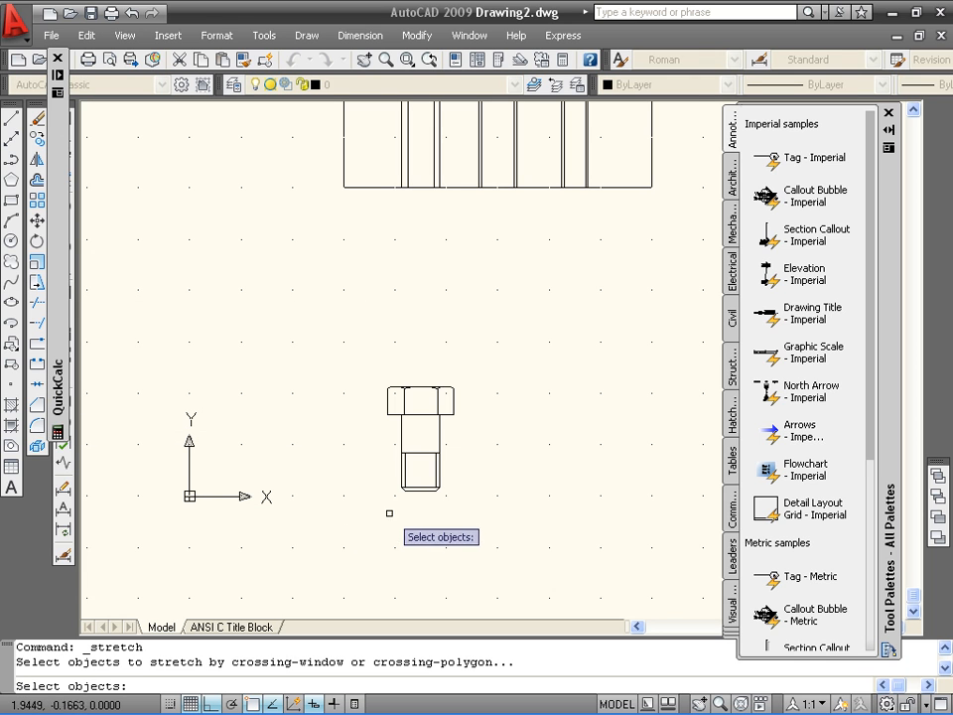
pyautogui.click(385, 462)
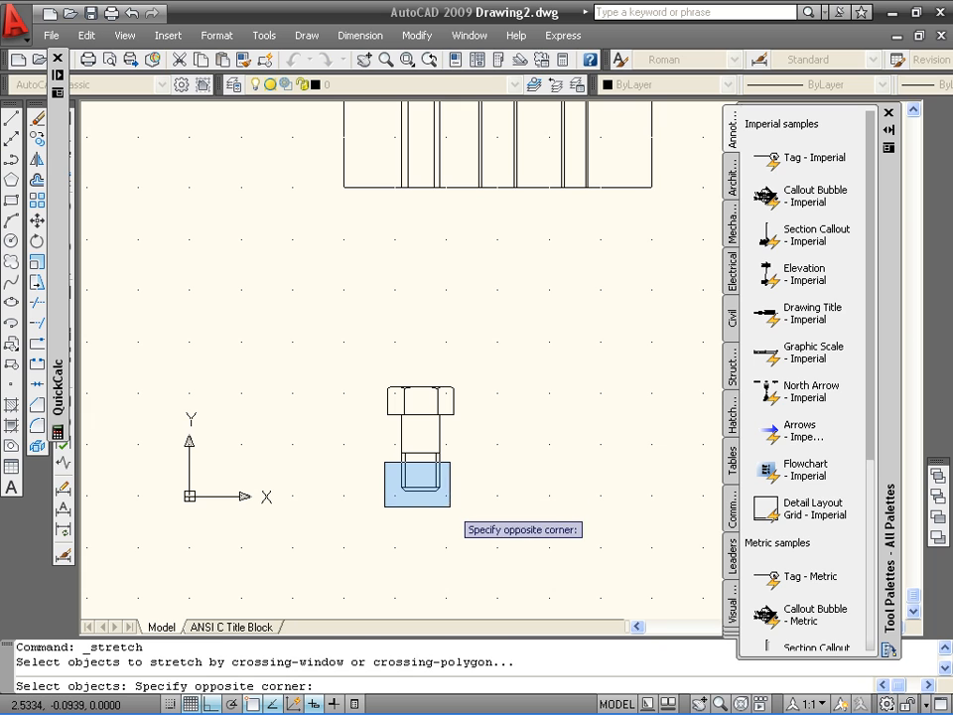
pyautogui.click(449, 505)
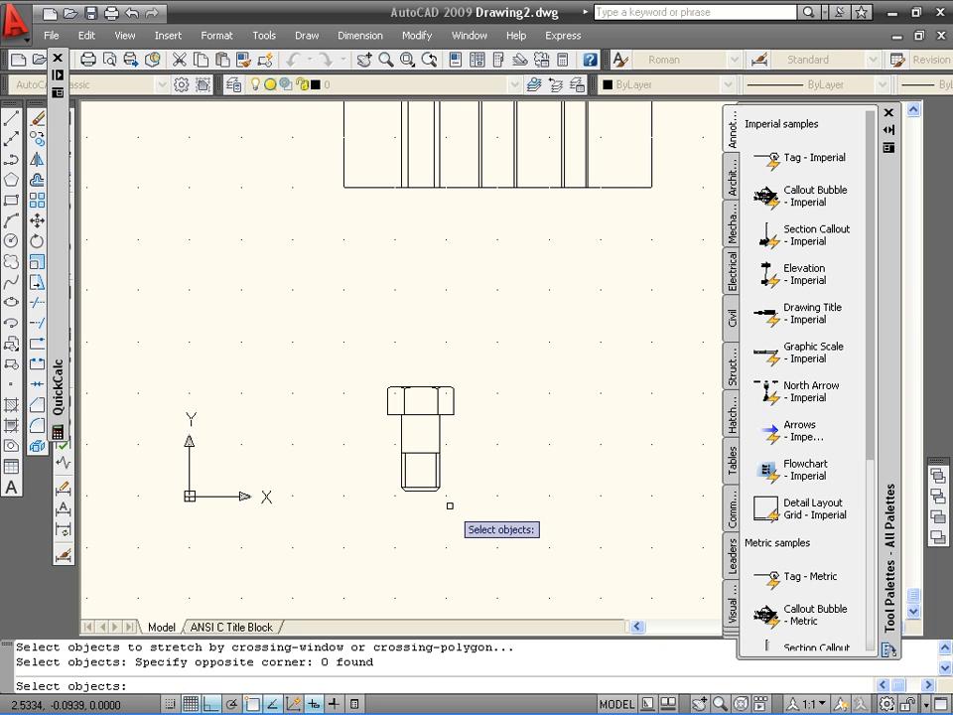
pyautogui.click(443, 503)
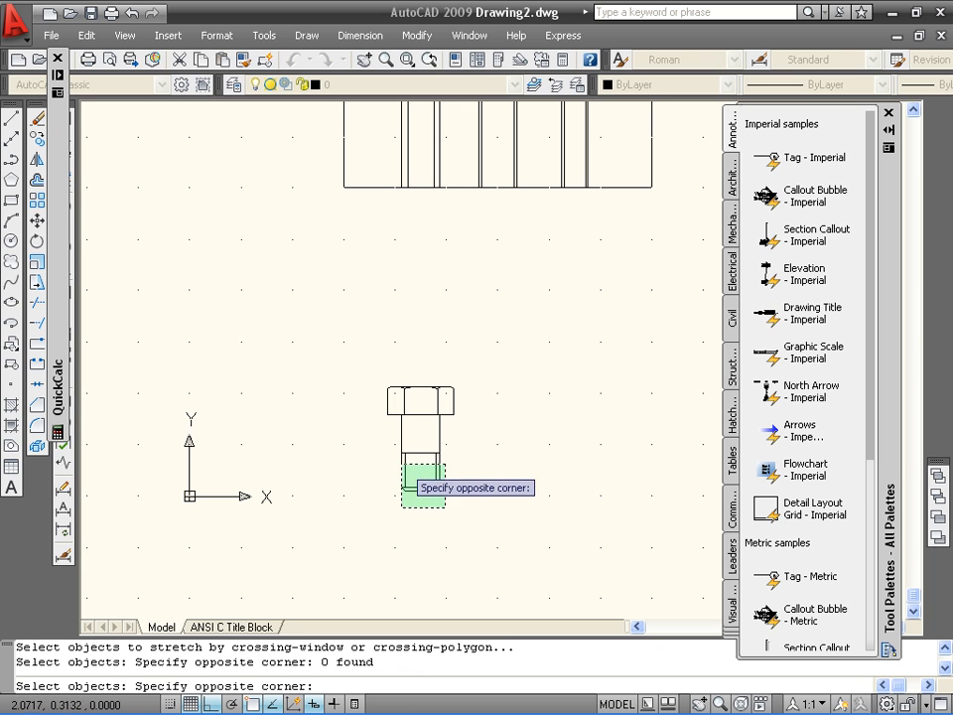
pyautogui.click(396, 465)
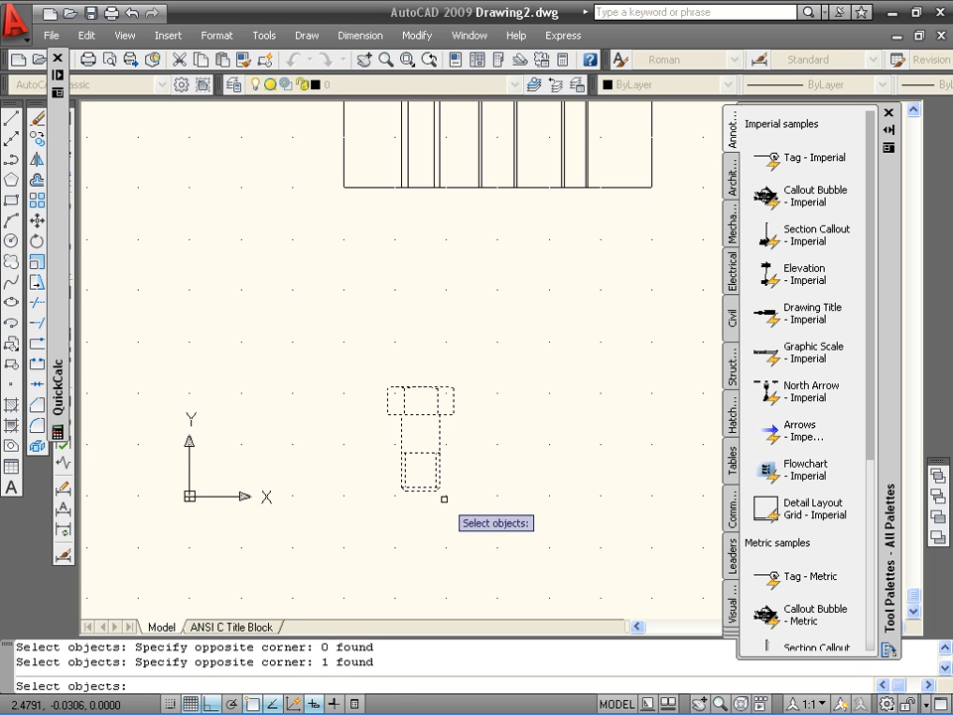
pyautogui.press('Return')
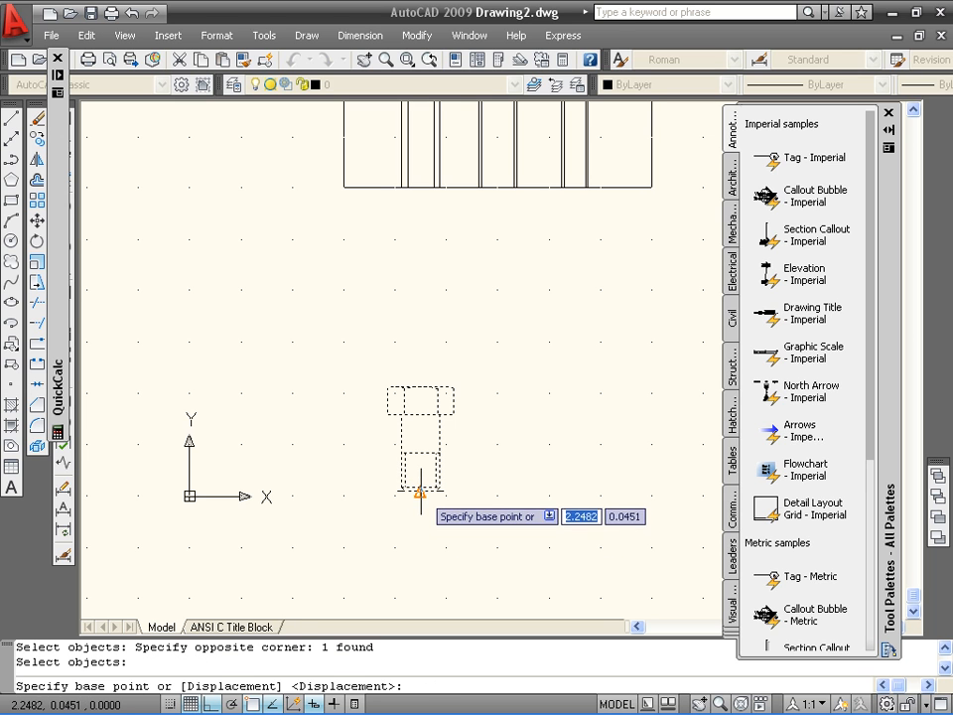
pyautogui.click(421, 493)
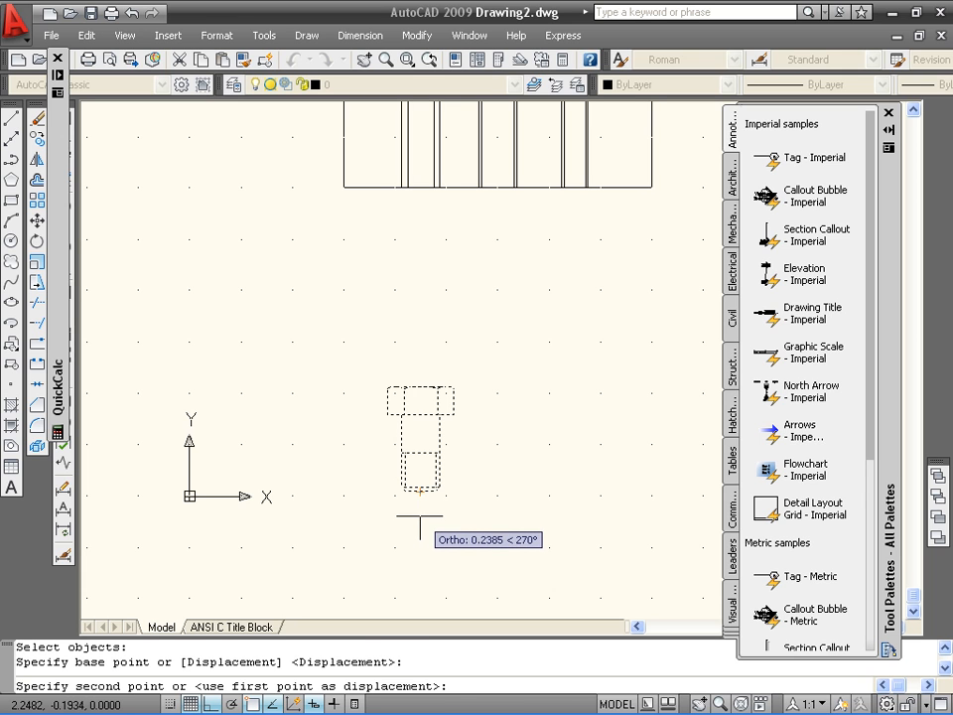
pyautogui.click(421, 515)
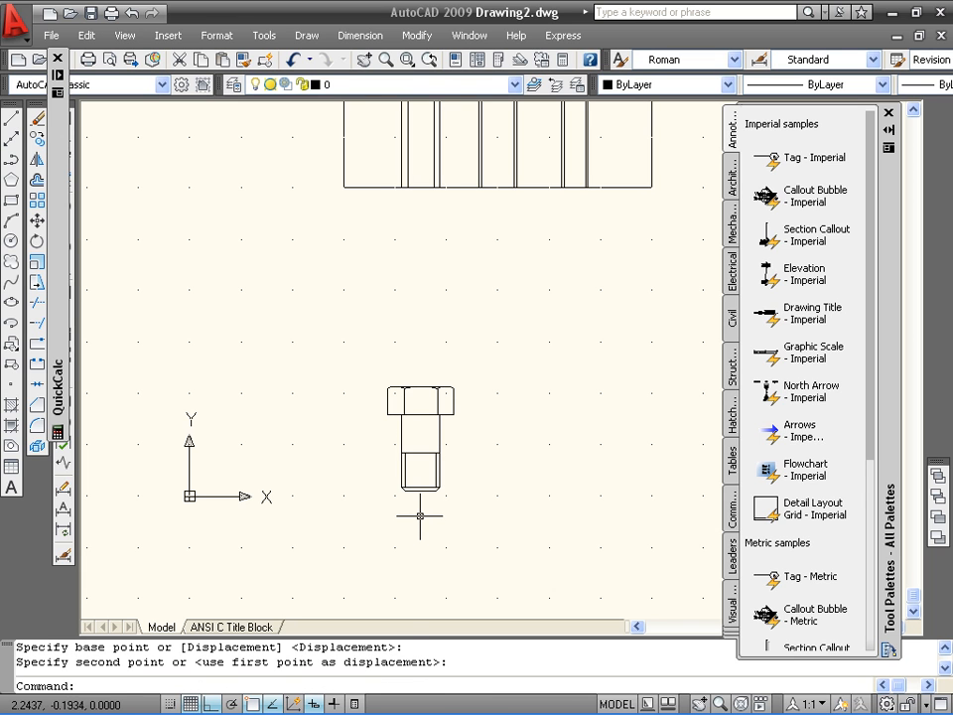
pyautogui.write('s')
pyautogui.press('Return')
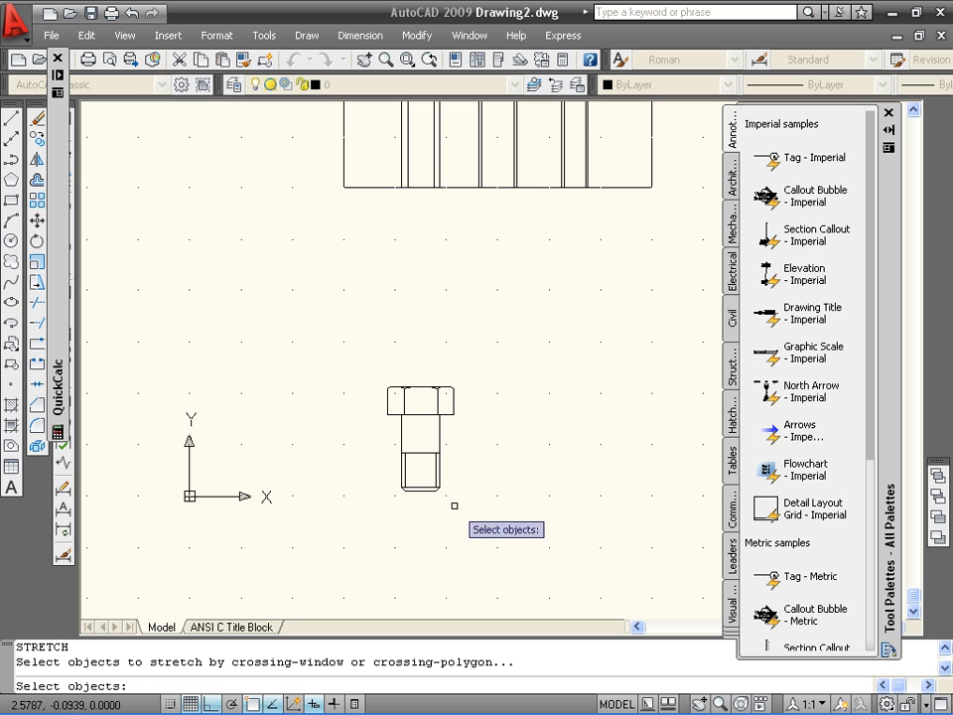
pyautogui.click(455, 507)
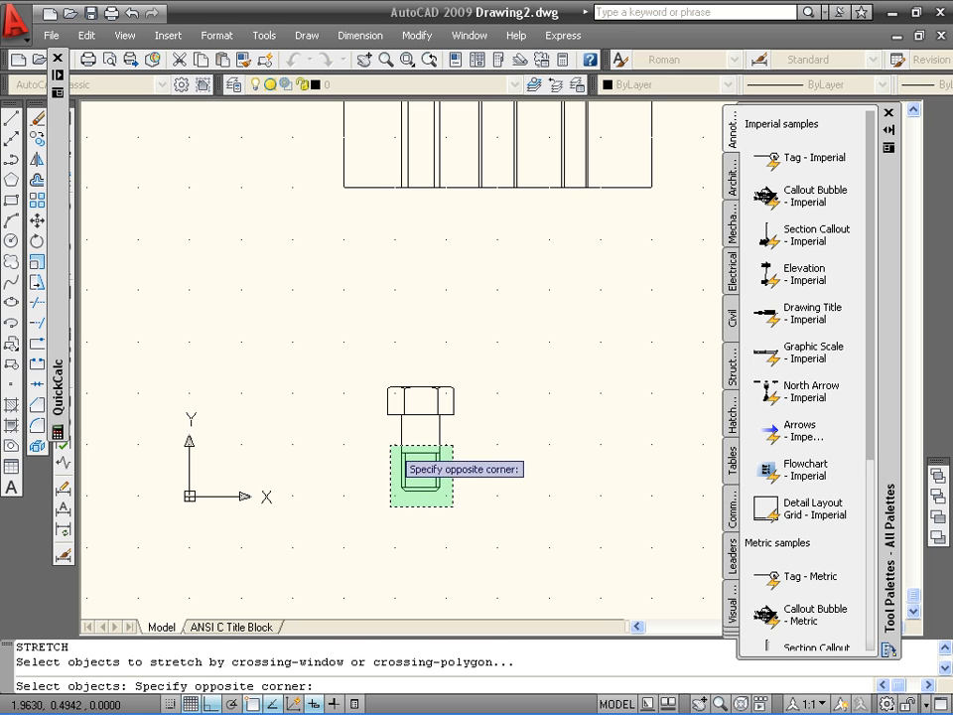
pyautogui.click(389, 447)
pyautogui.press('Return')
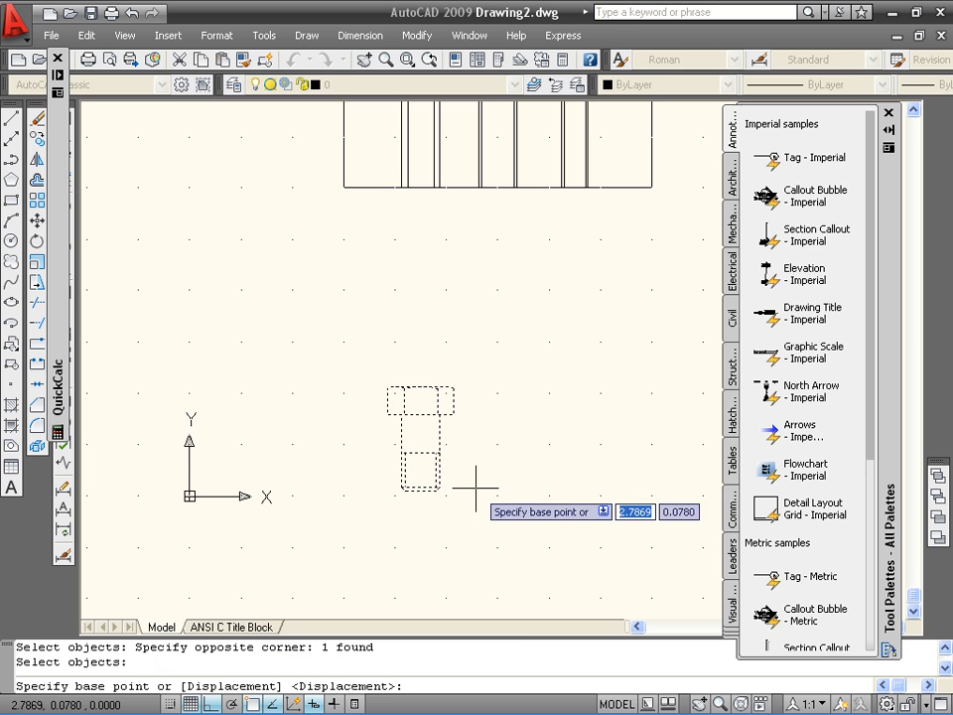
pyautogui.click(420, 488)
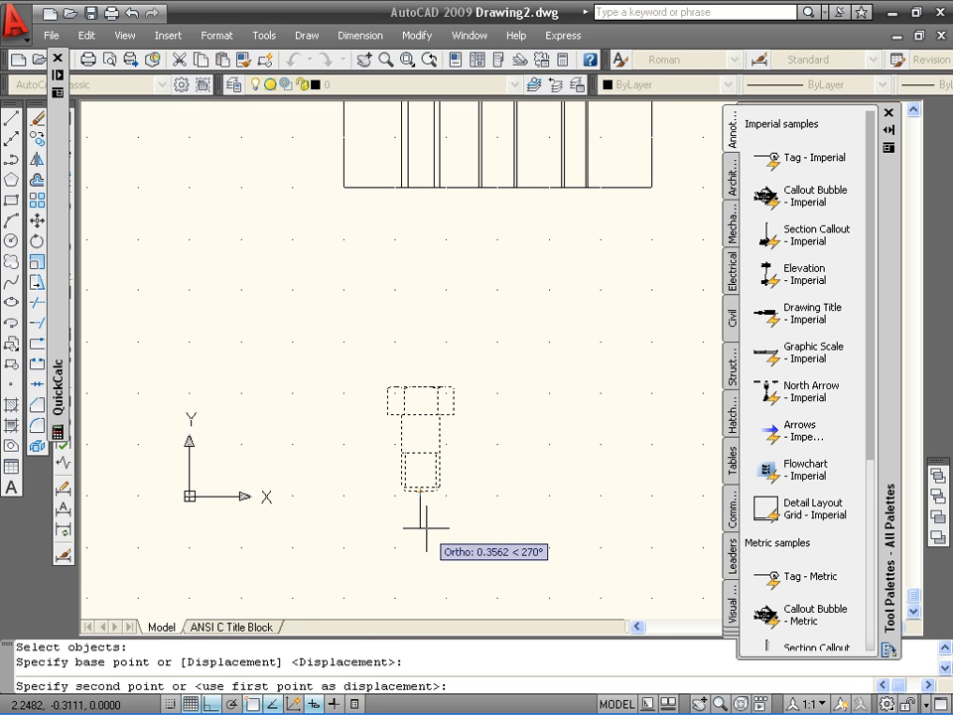
pyautogui.press('Escape')
pyautogui.press('Escape')
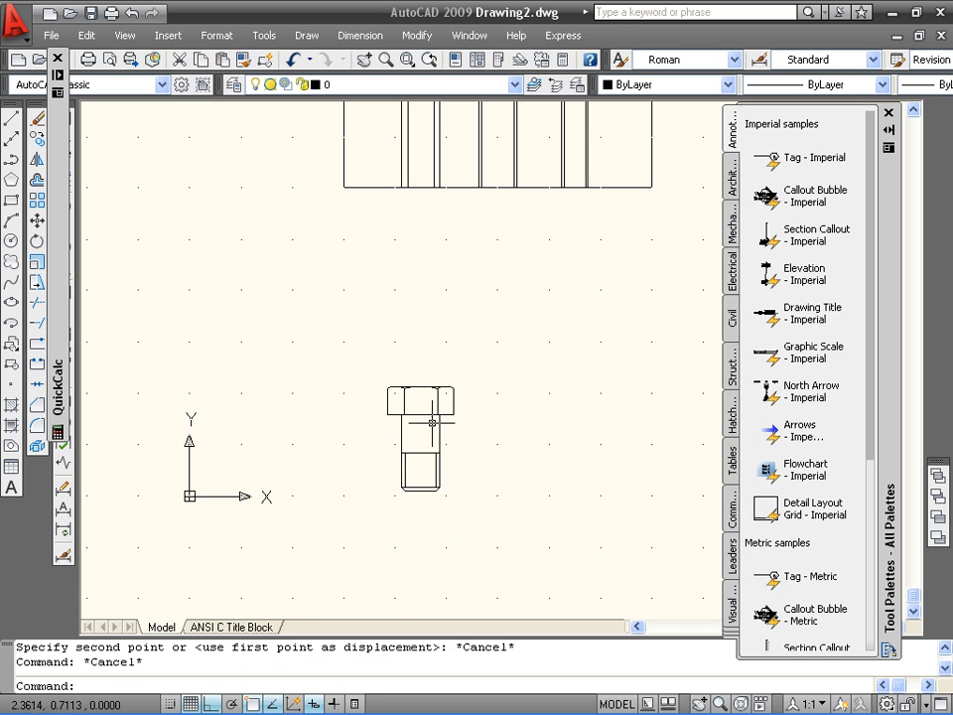
# - Explode the bolt block into separate objects and close QuickCalc
pyautogui.click(432, 425)
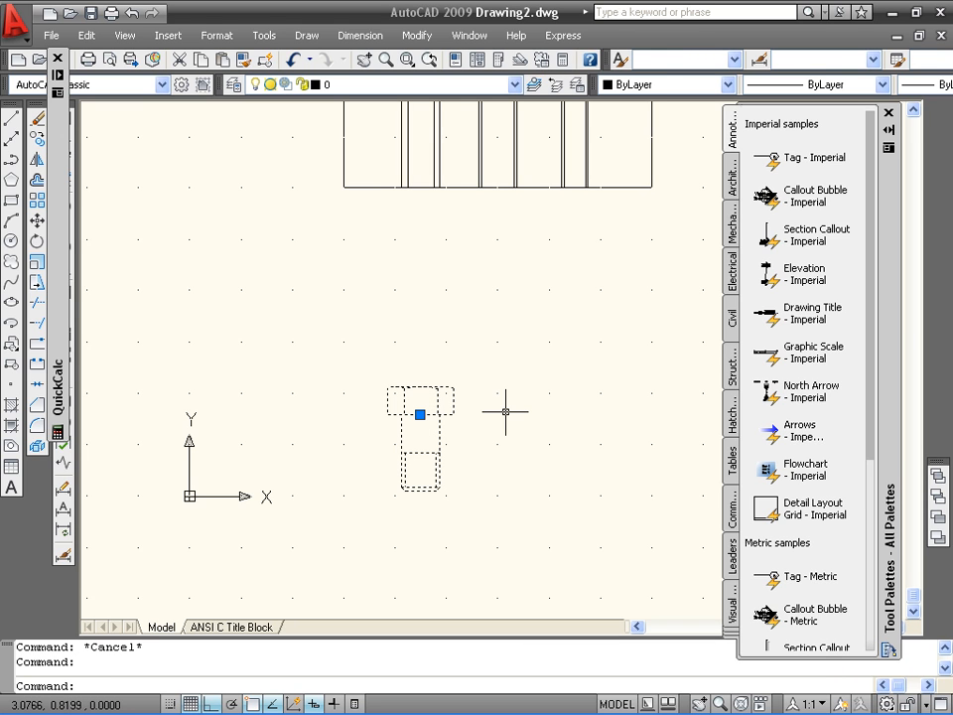
pyautogui.click(36, 449)
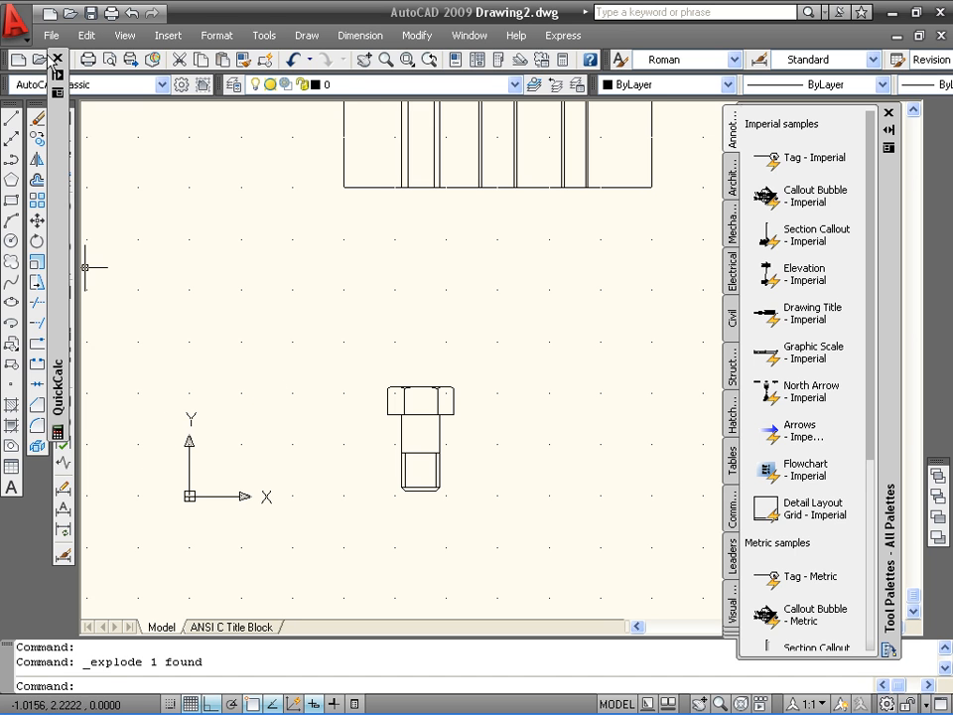
pyautogui.moveTo(58, 70)
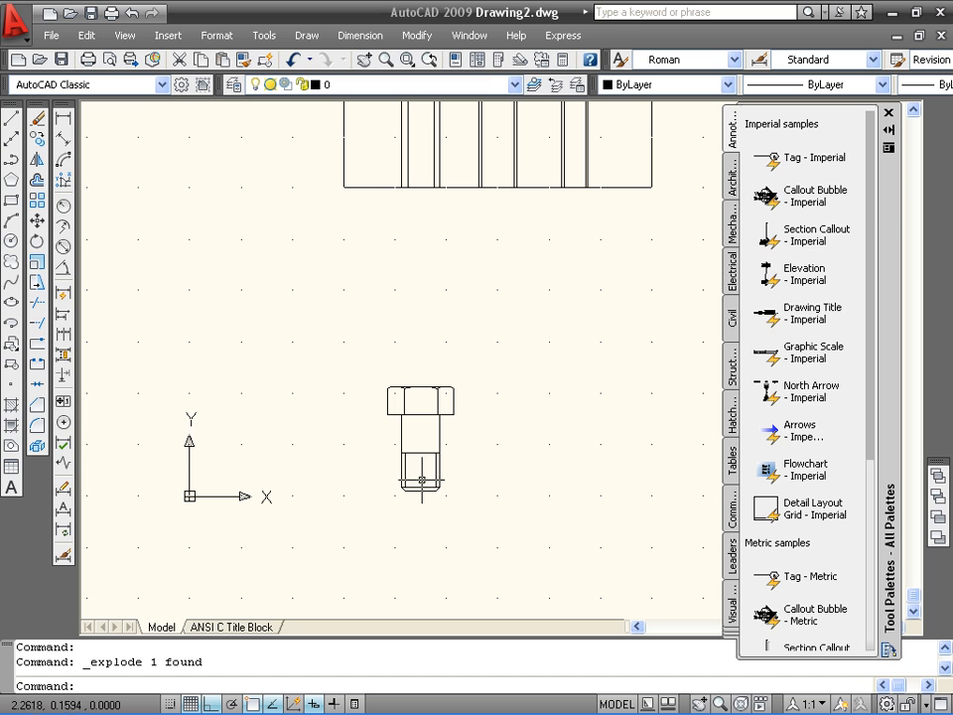
# - Stretch the threaded lower end of the exploded bolt straight down by about 0.32 from its bottom midpoint
pyautogui.click(39, 285)
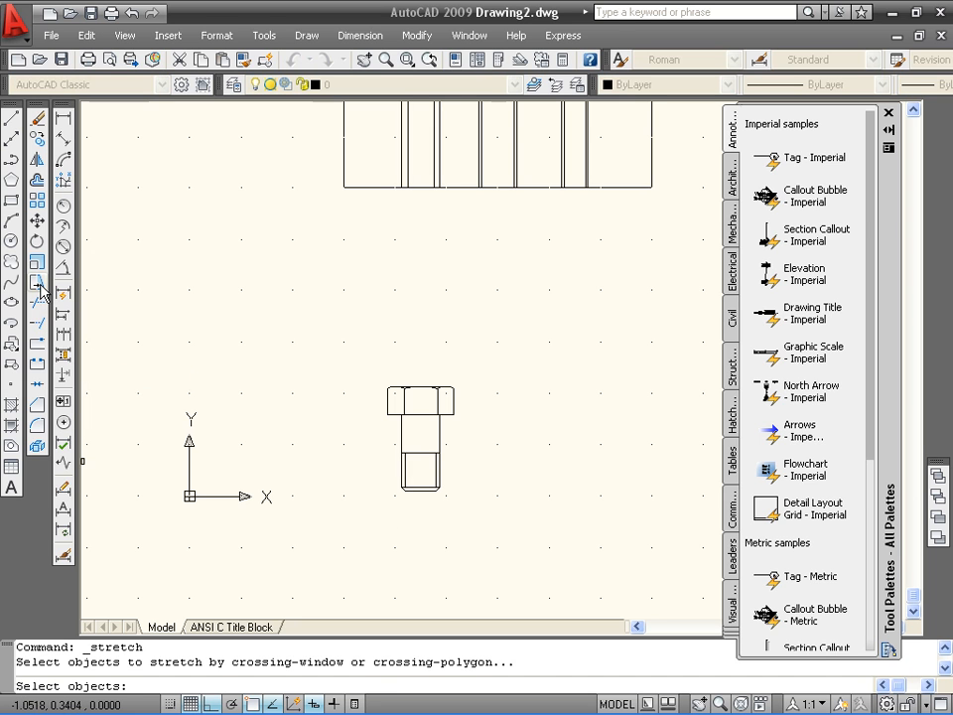
pyautogui.click(450, 504)
pyautogui.click(383, 461)
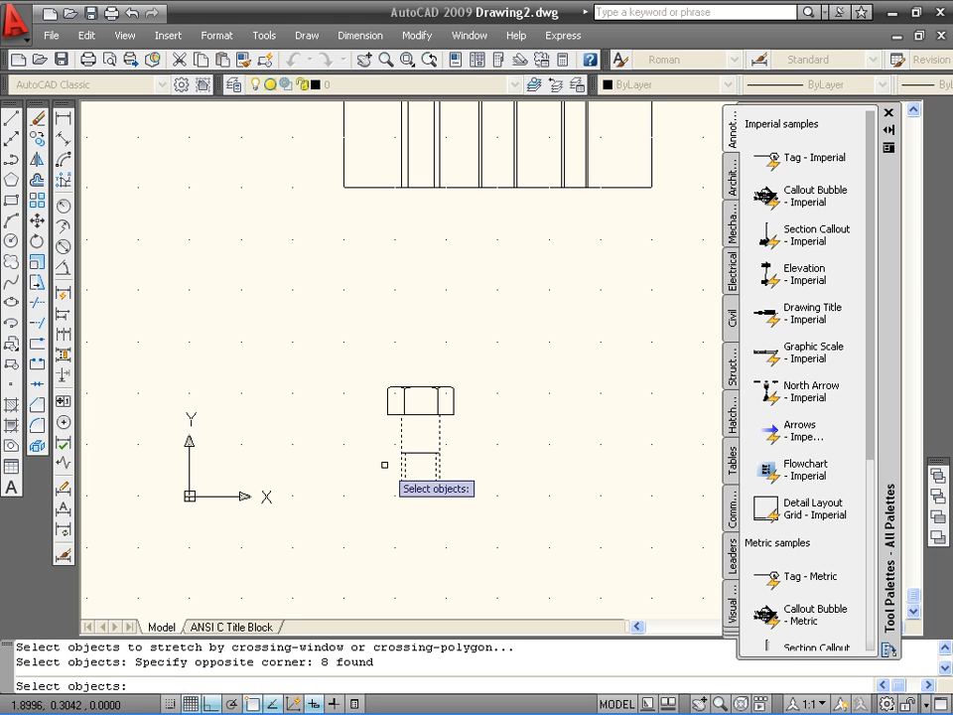
pyautogui.press('Return')
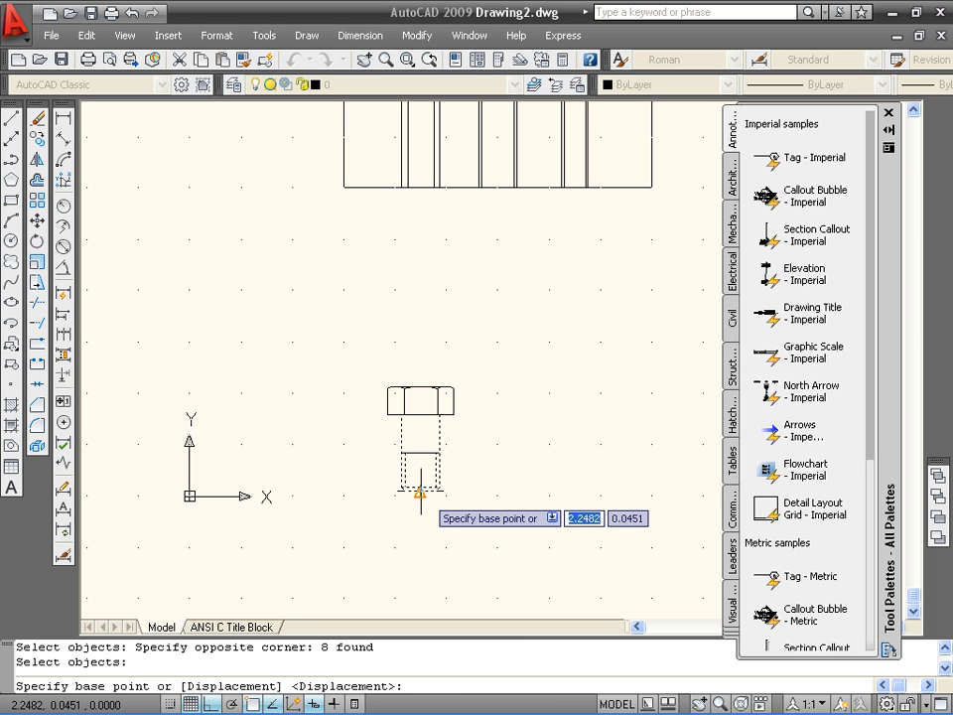
pyautogui.click(421, 494)
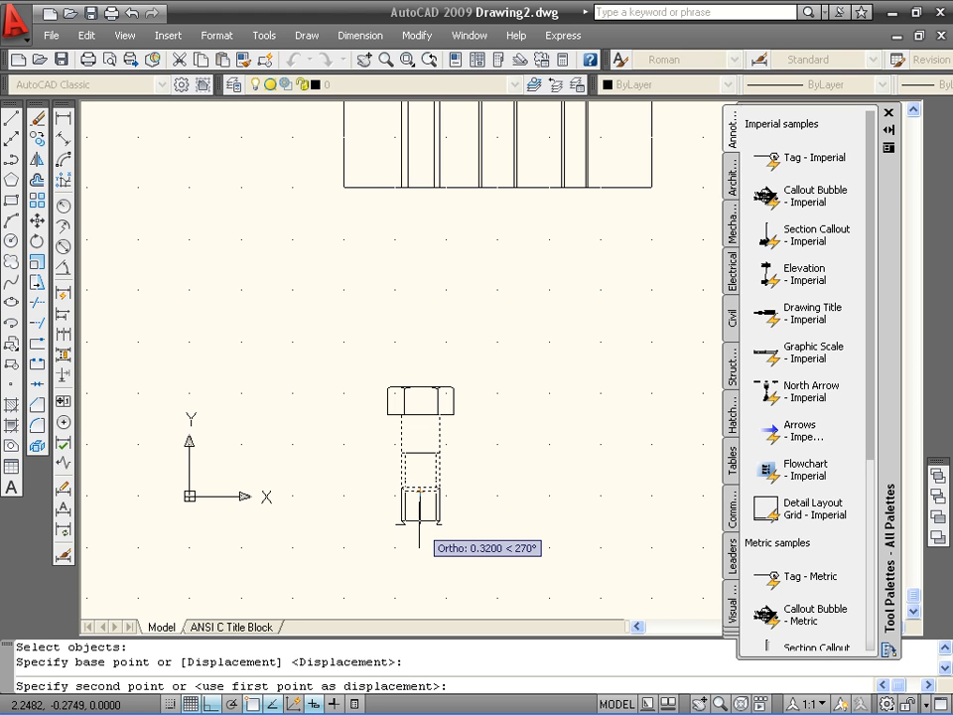
pyautogui.click(420, 520)
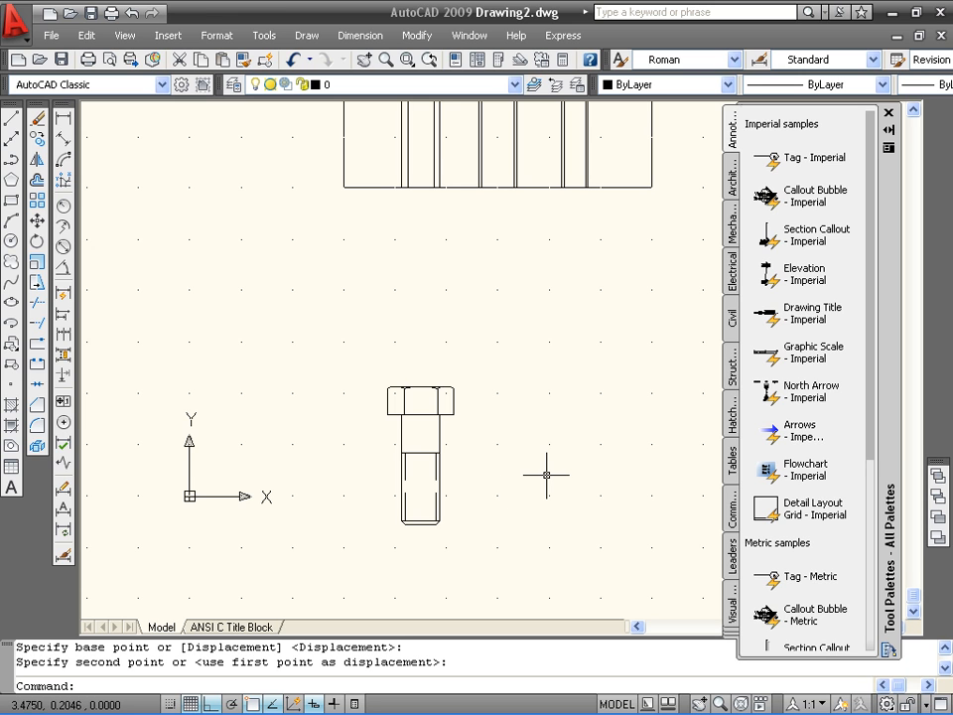
# - Move the whole bolt from its thread-start line's midpoint to the midpoint of the plate's upper edge, over the middle hole
pyautogui.scroll(2, 507, 459)
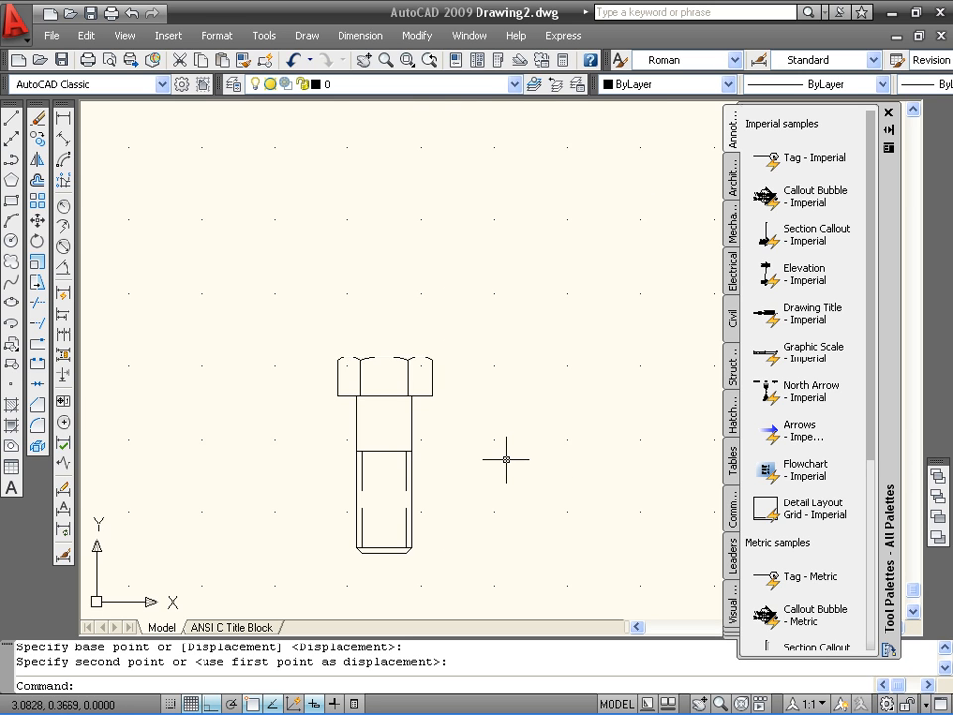
pyautogui.scroll(-3, 504, 455)
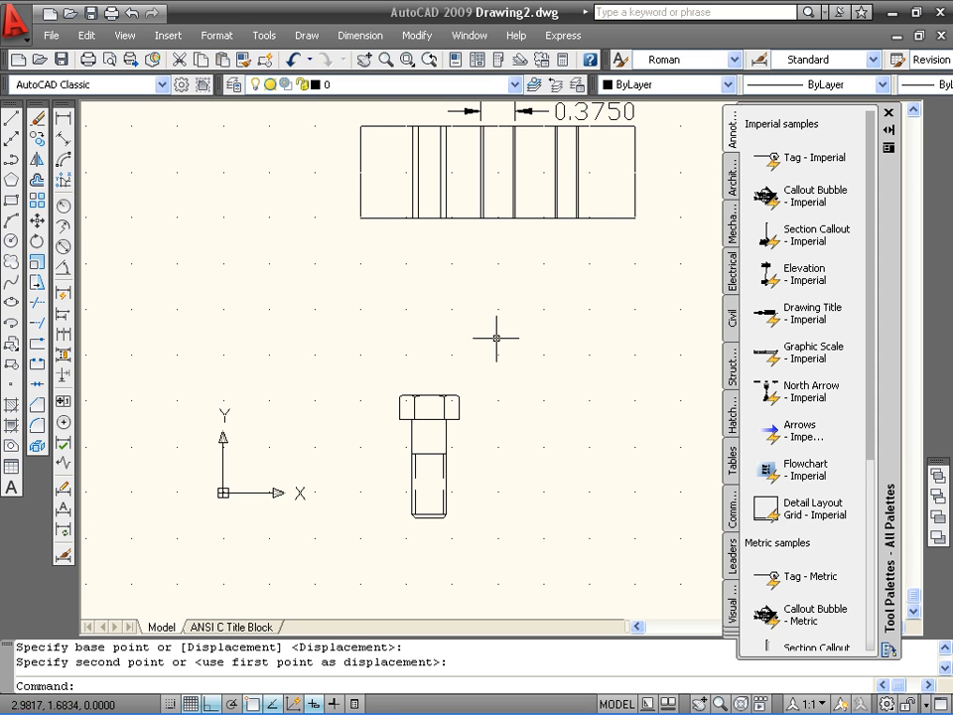
pyautogui.scroll(-1, 505, 278)
pyautogui.moveTo(490, 258); pyautogui.dragTo(503, 376, button='middle')
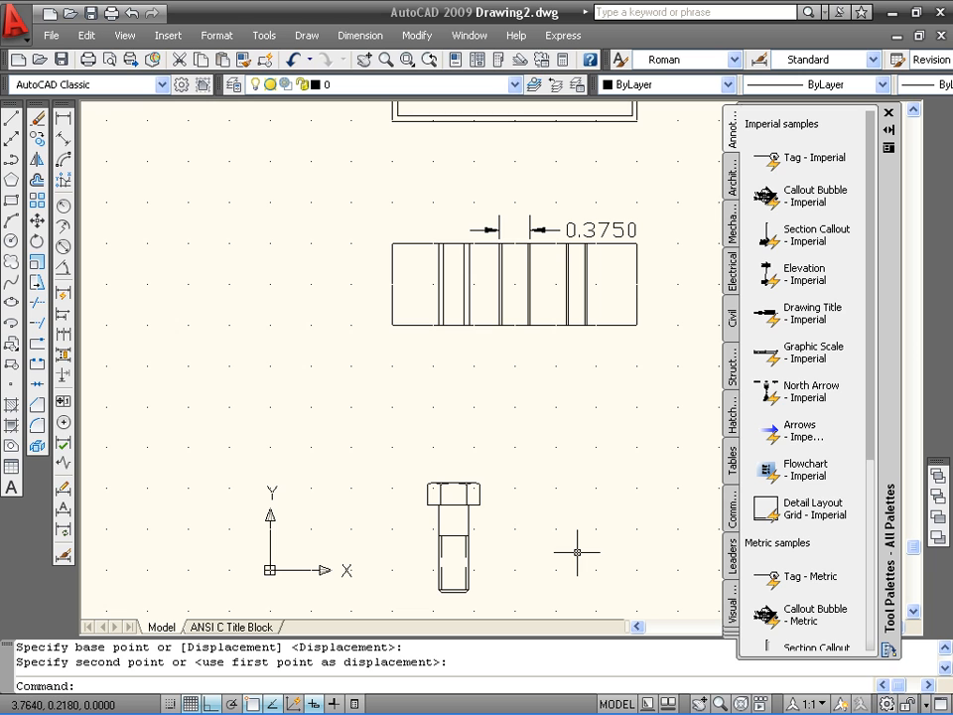
pyautogui.click(36, 221)
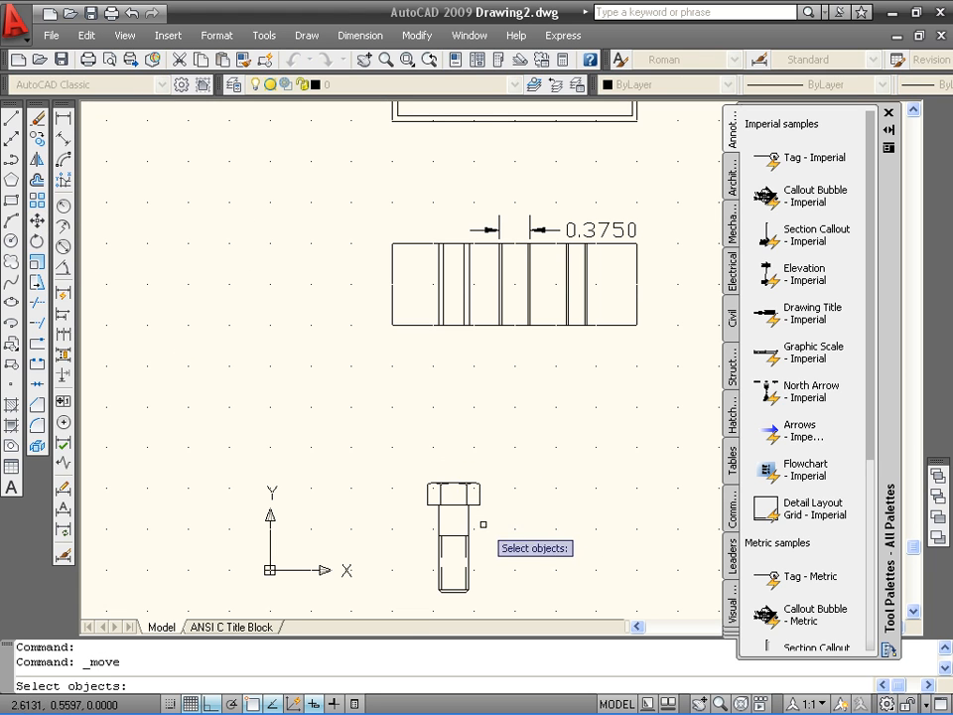
pyautogui.click(396, 450)
pyautogui.click(497, 603)
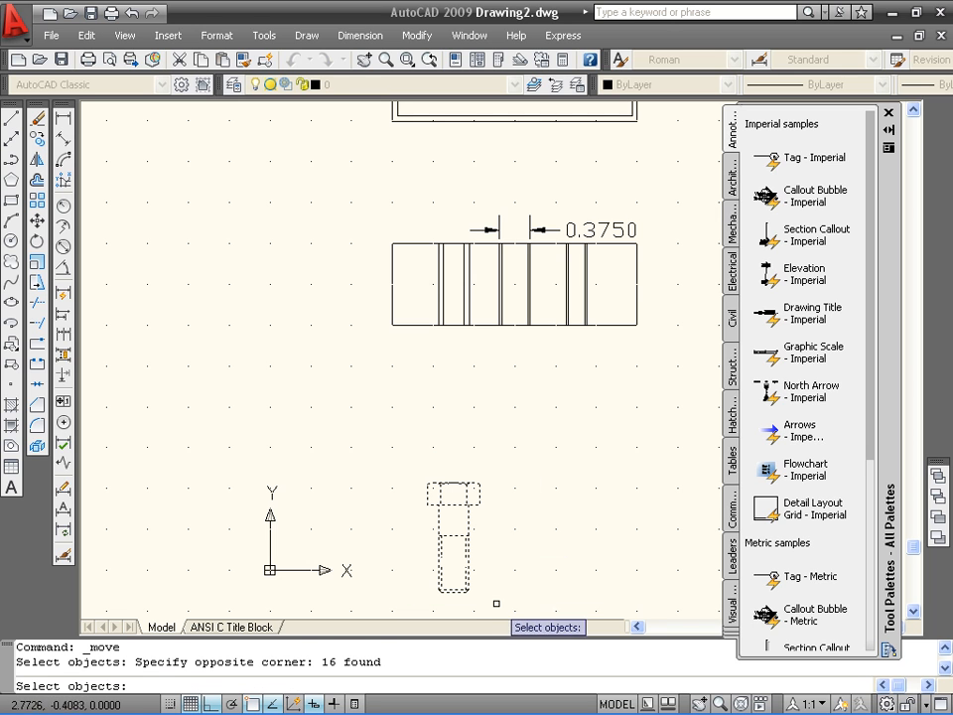
pyautogui.press('Return')
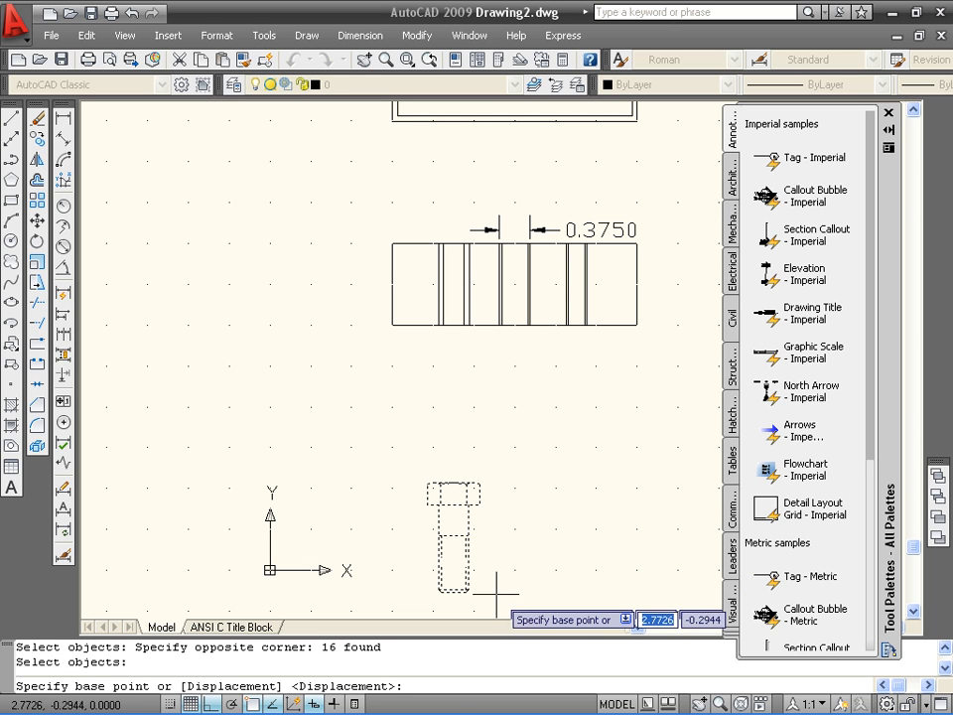
pyautogui.click(453, 537)
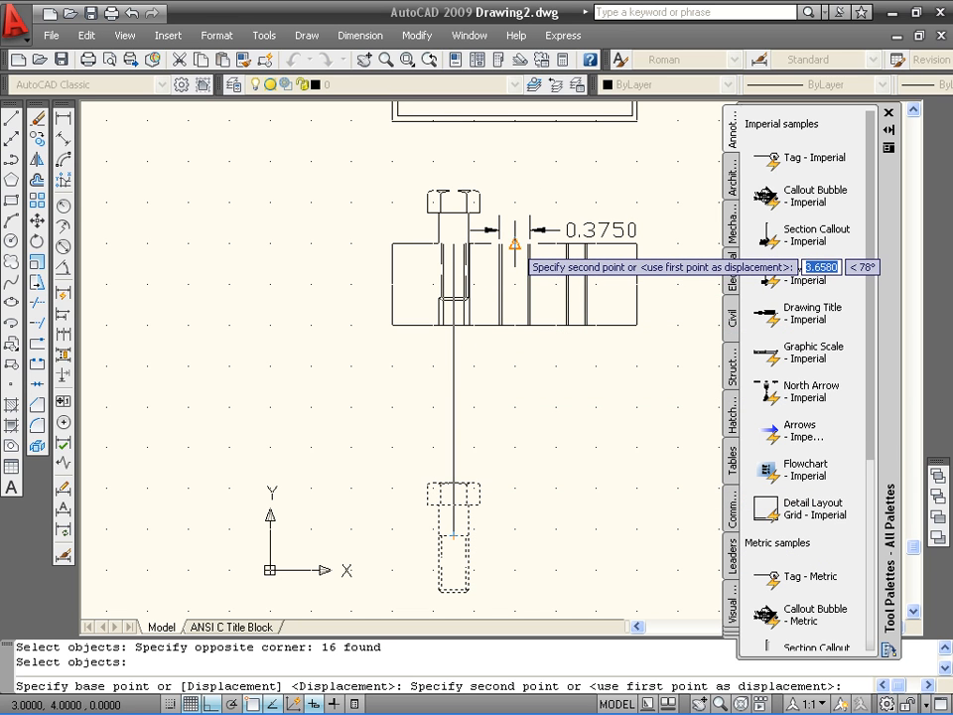
pyautogui.click(515, 245)
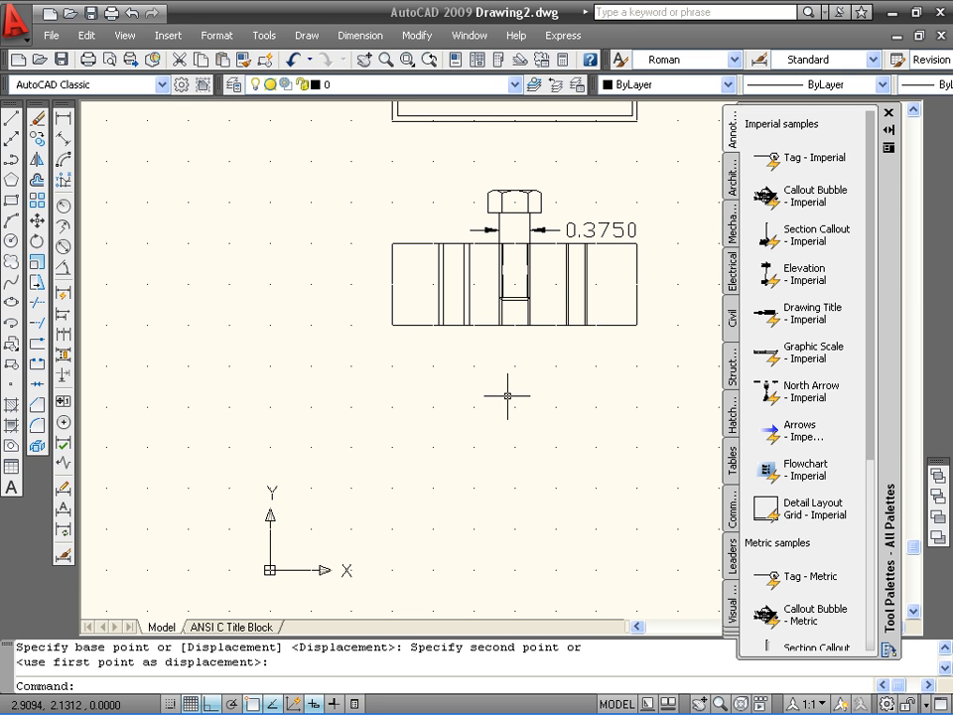
pyautogui.scroll(1, 542, 351)
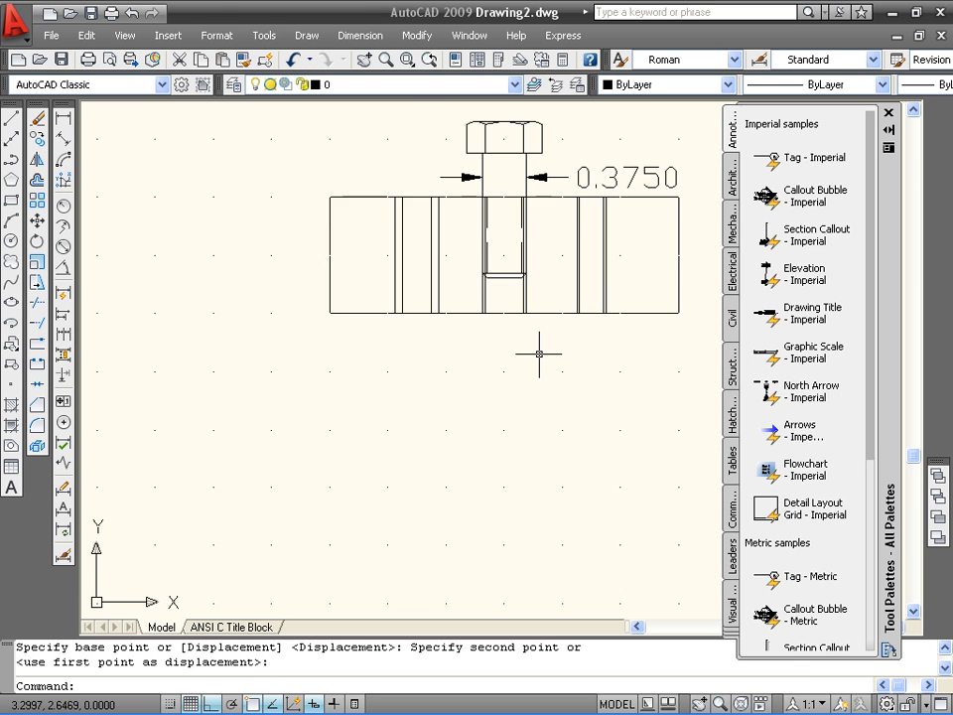
# - Switch the workspace from AutoCAD Classic to 2D Drafting & Annotation
pyautogui.scroll(-3, 549, 352)
pyautogui.scroll(-2, 625, 210)
pyautogui.scroll(3, 598, 251)
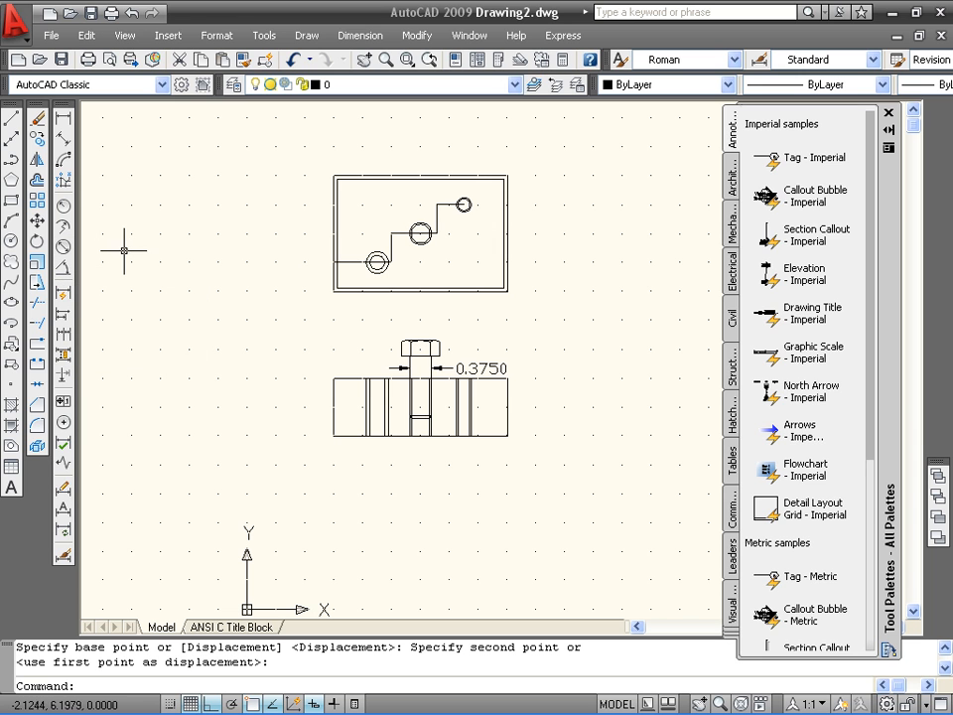
pyautogui.rightClick(62, 261)
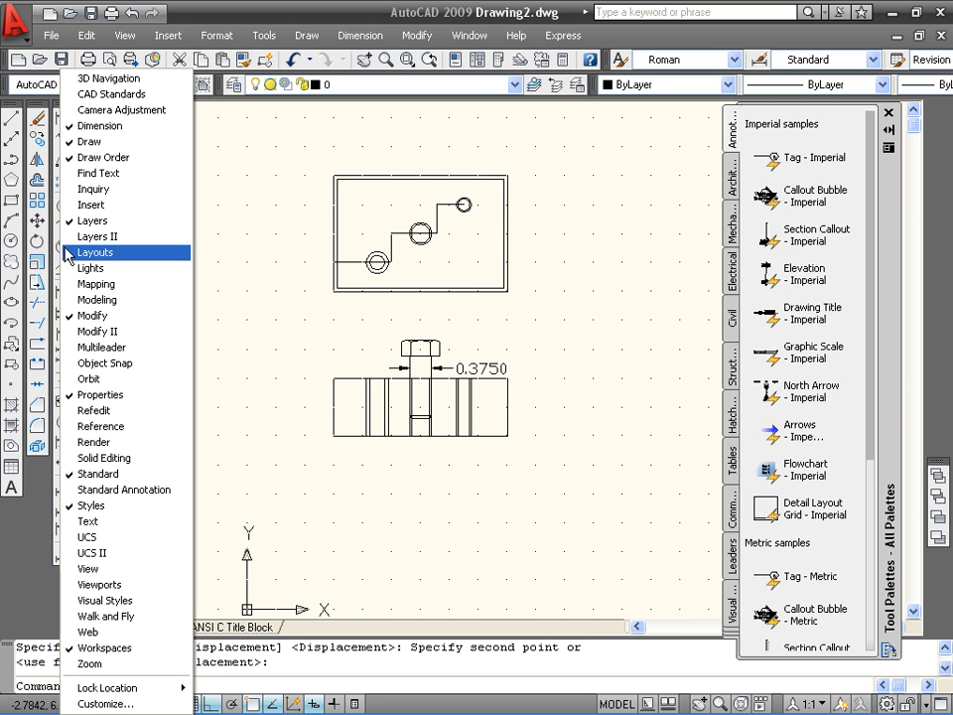
pyautogui.press('Escape')
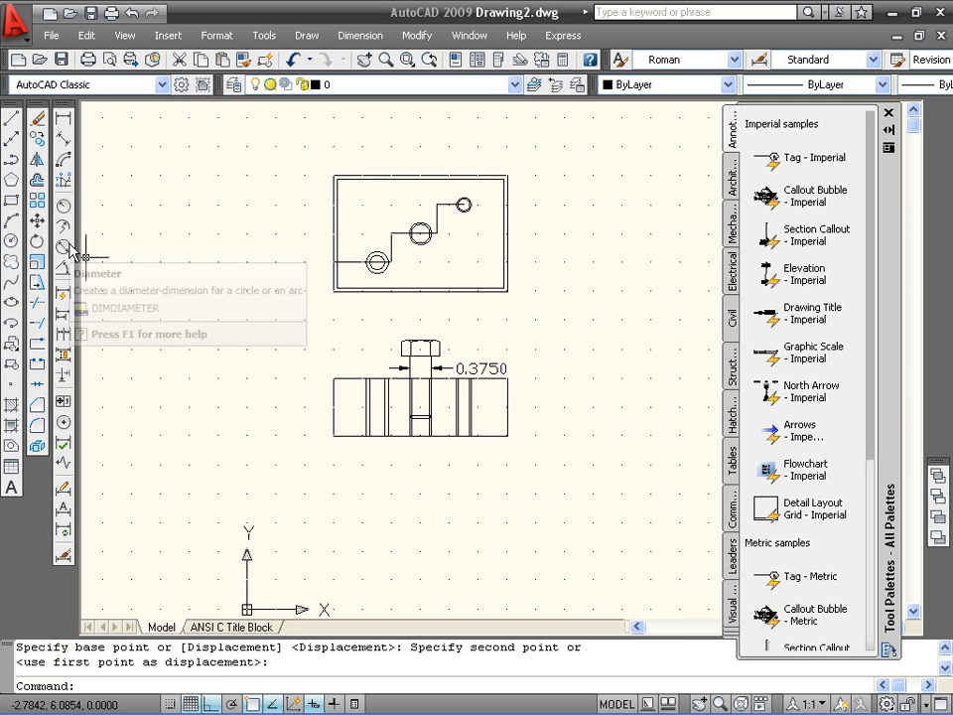
pyautogui.click(885, 700)
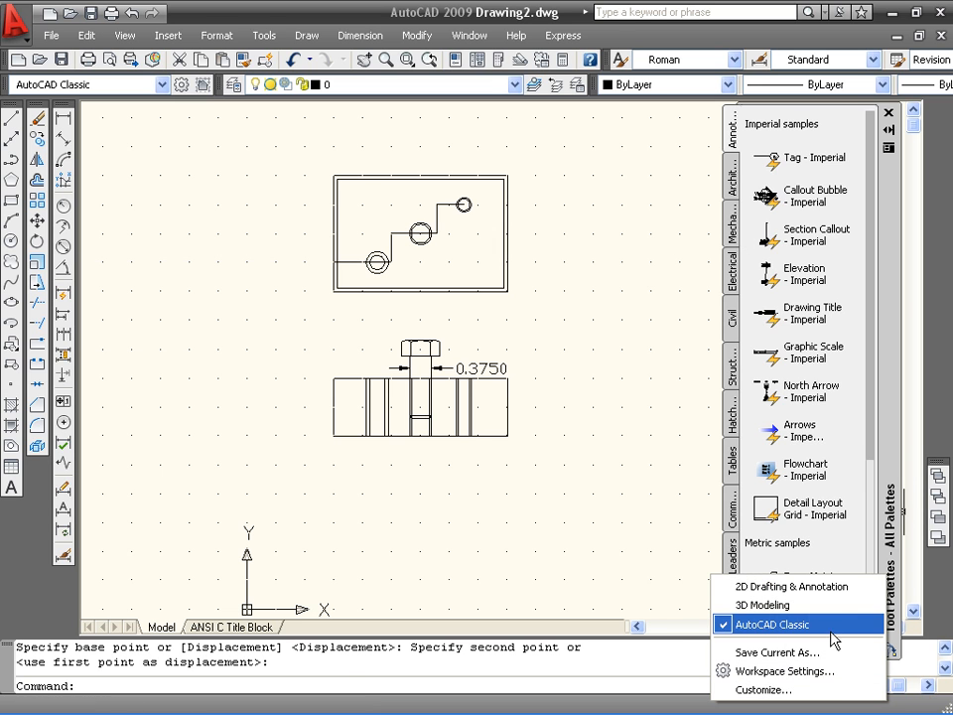
pyautogui.click(803, 586)
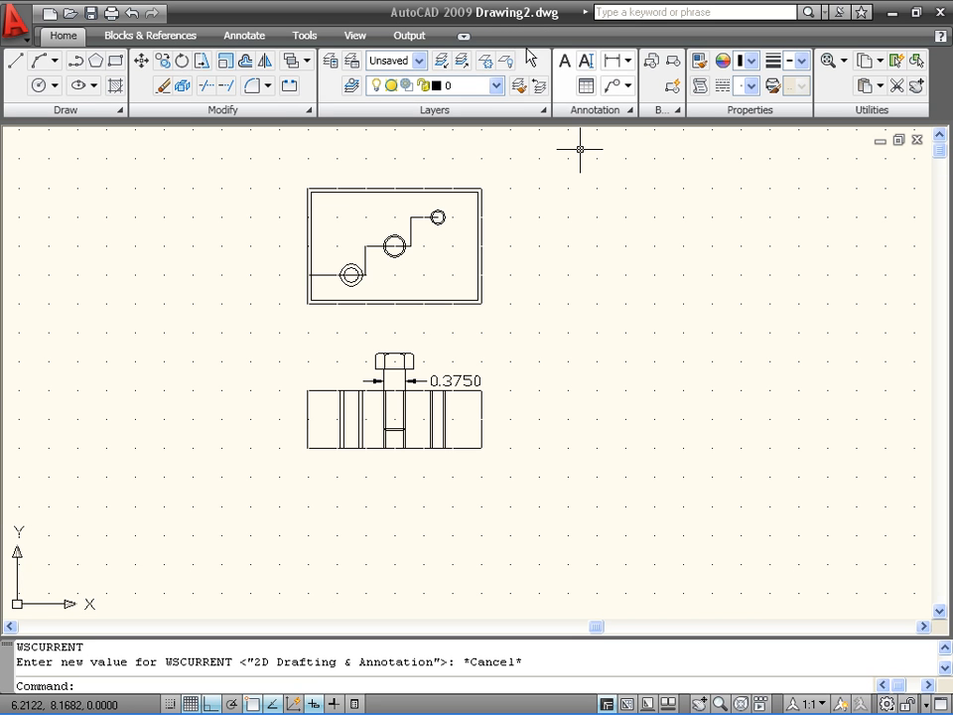
# - Place a multileader with its arrowhead on the middle hole in the top view and its angled landing above the plate, with Ortho off
pyautogui.click(244, 36)
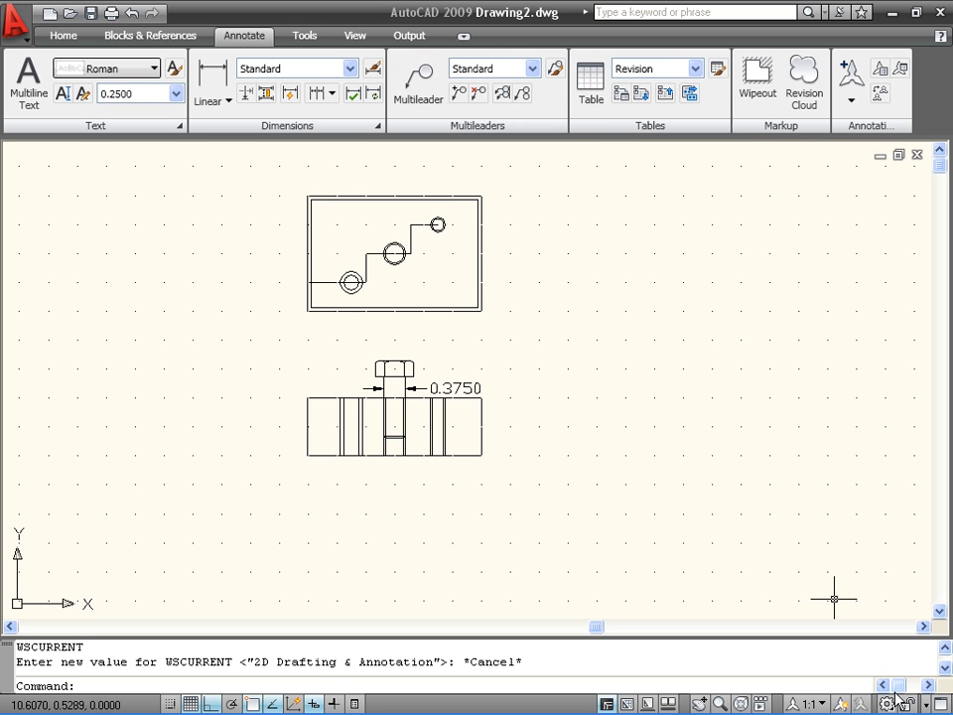
pyautogui.click(422, 96)
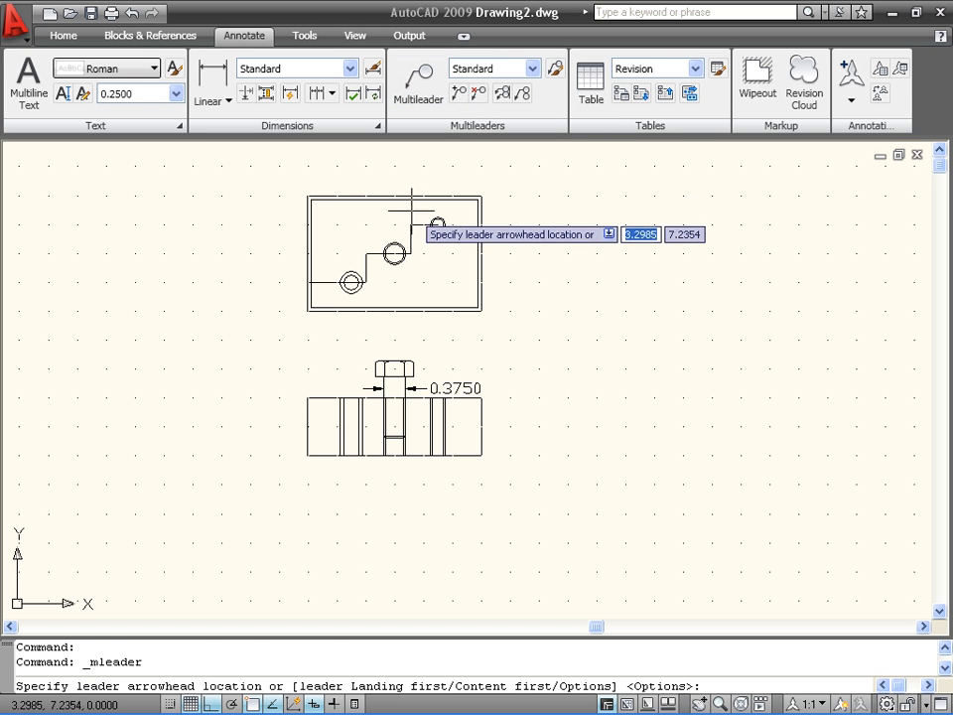
pyautogui.click(394, 242)
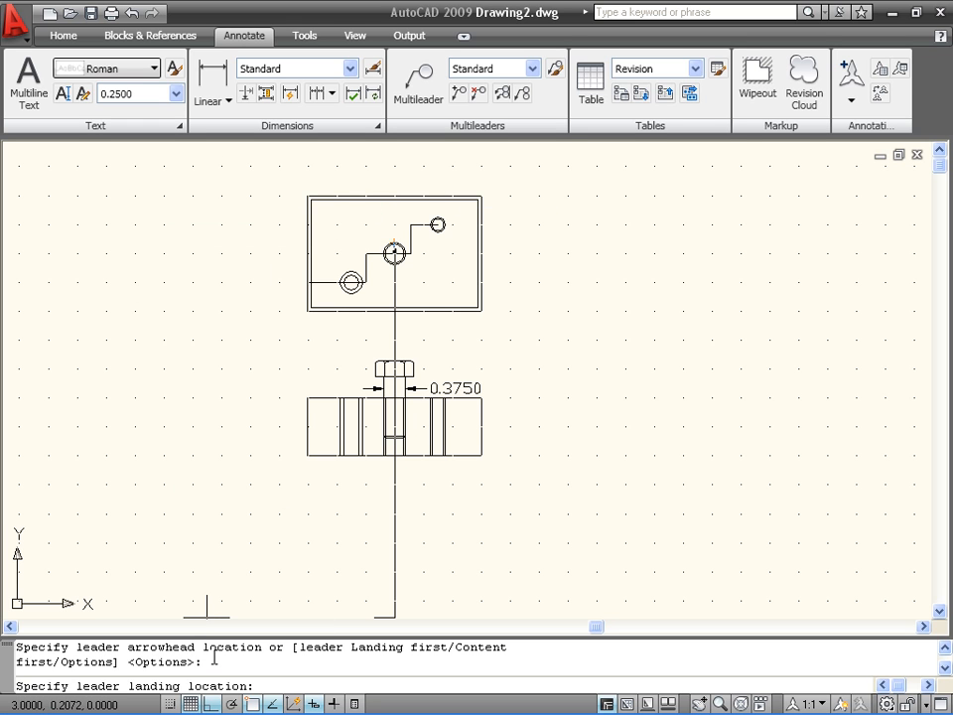
pyautogui.click(211, 704)
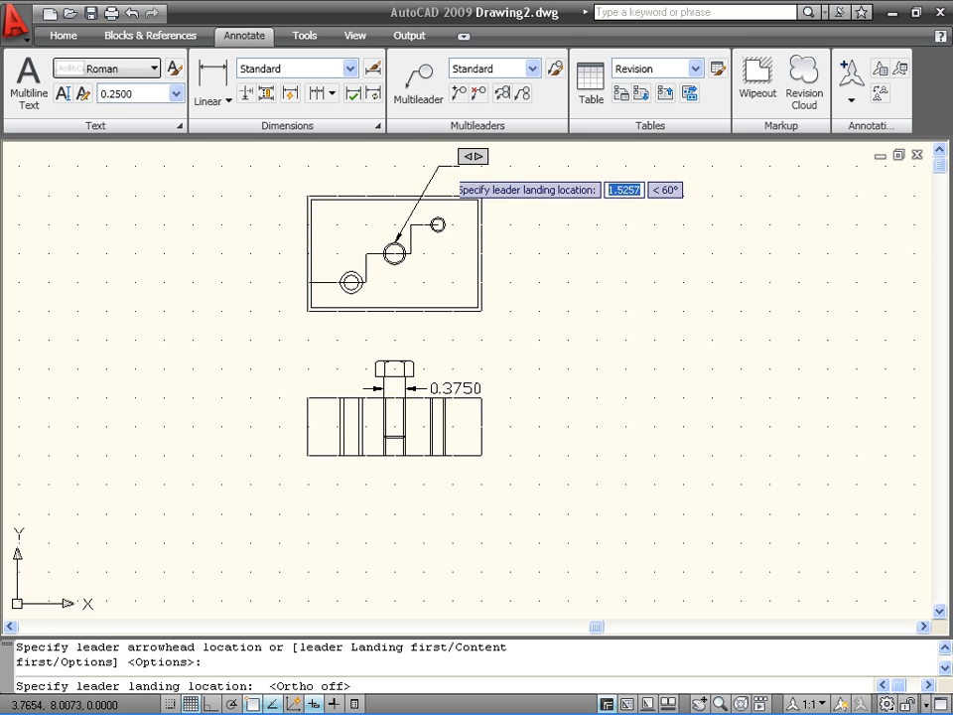
pyautogui.click(457, 174)
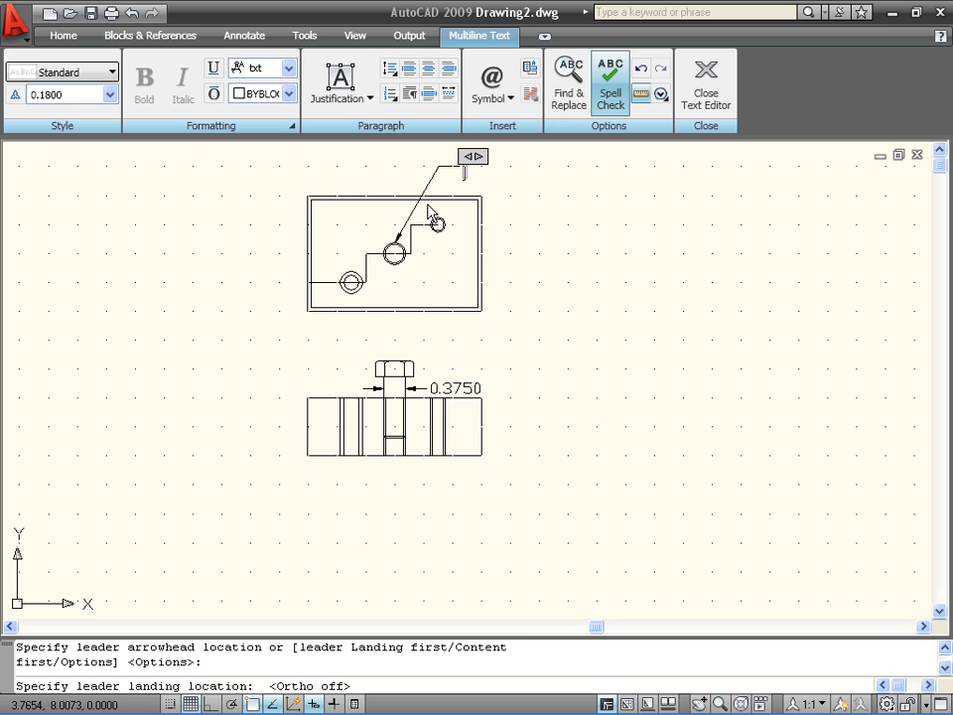
# - Enter the leader text as a diameter symbol followed by .307/.321
pyautogui.click(500, 97)
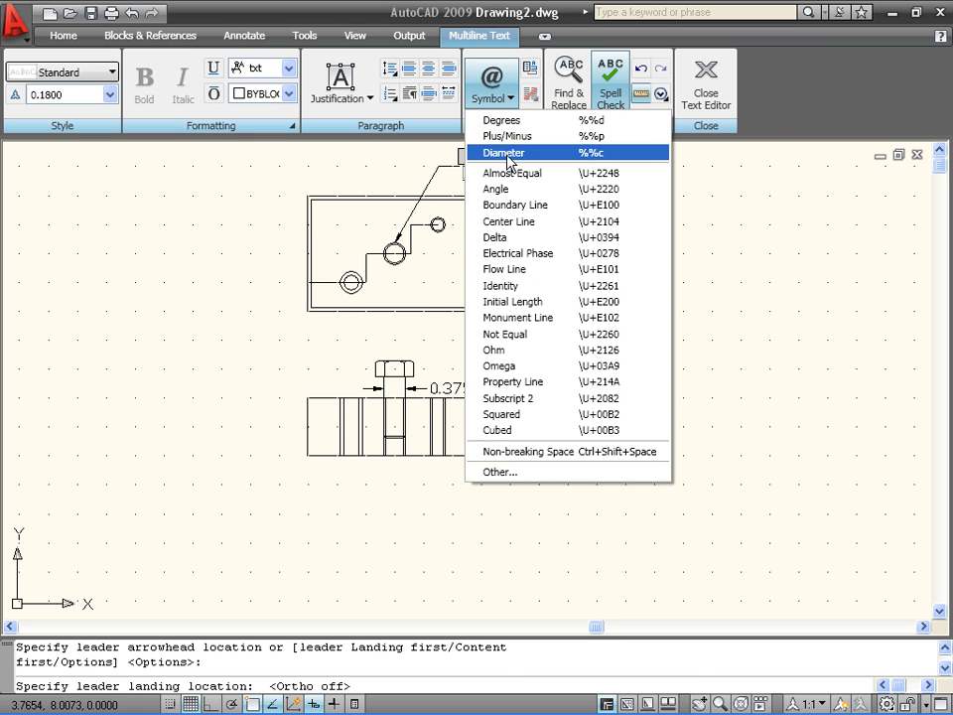
pyautogui.click(508, 154)
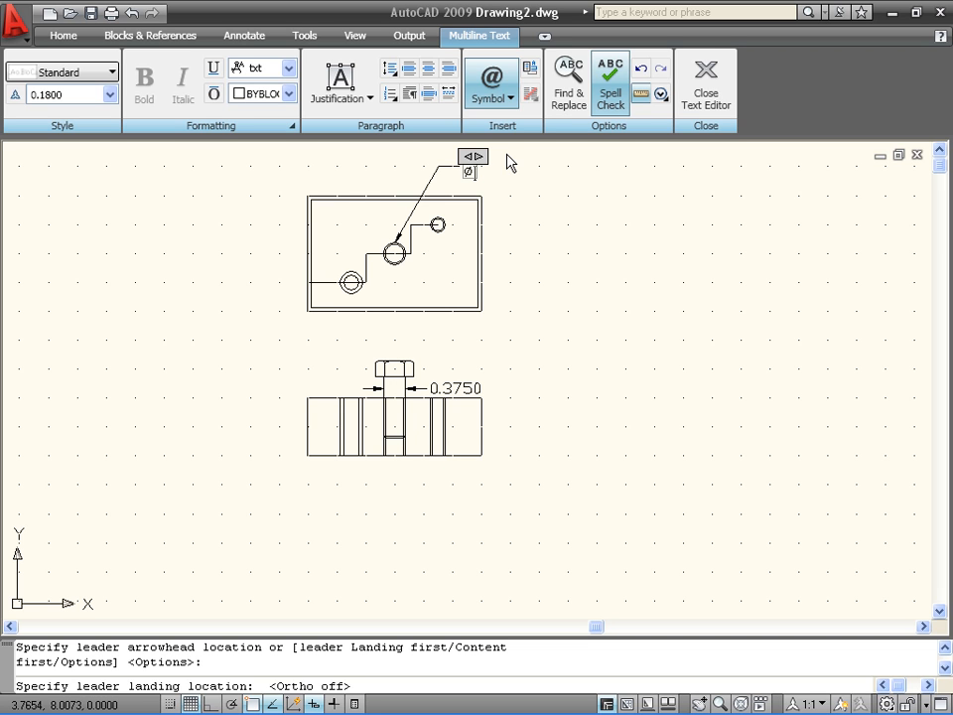
pyautogui.write('.307')
pyautogui.write('X.321')
# - Look through the additional Arial symbols in the Character Map and close it
pyautogui.click(513, 100)
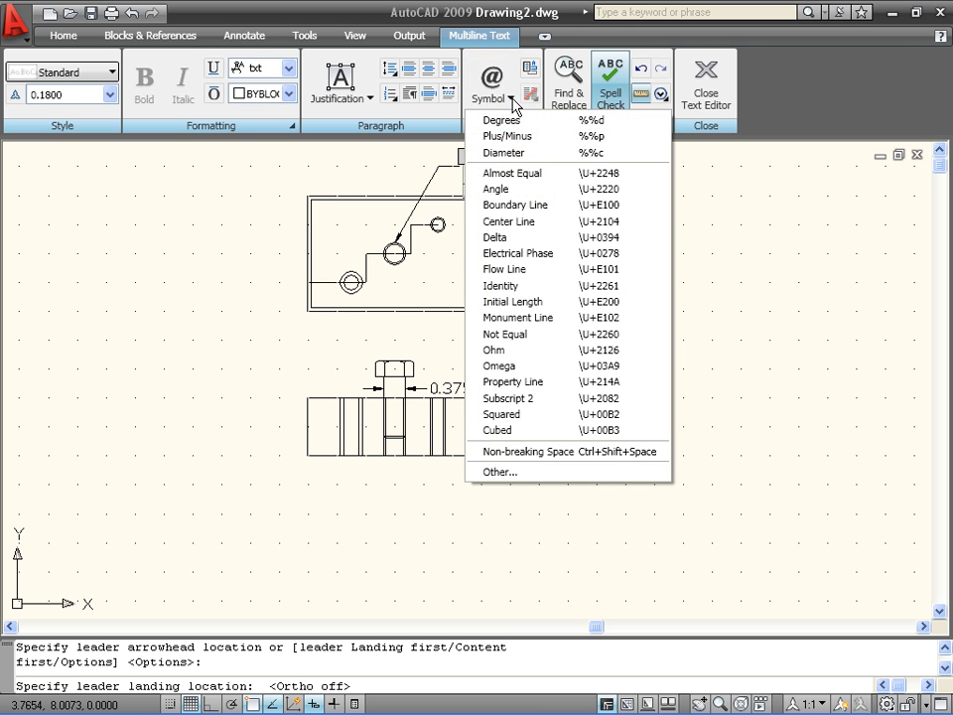
pyautogui.click(525, 473)
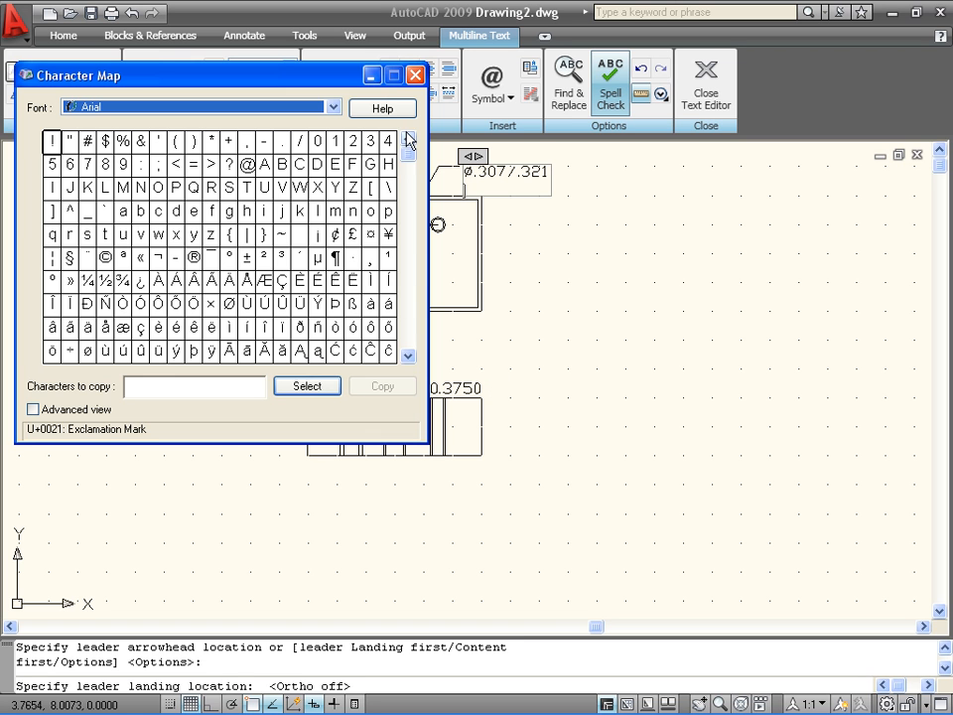
pyautogui.moveTo(410, 160); pyautogui.dragTo(411, 196)
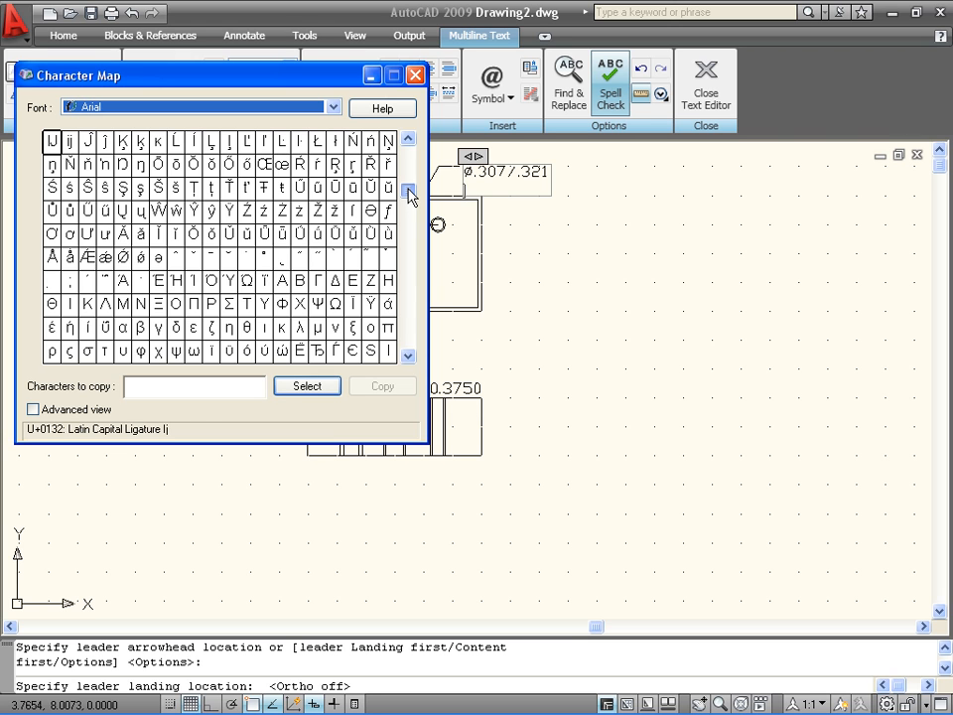
pyautogui.moveTo(412, 195); pyautogui.dragTo(408, 196)
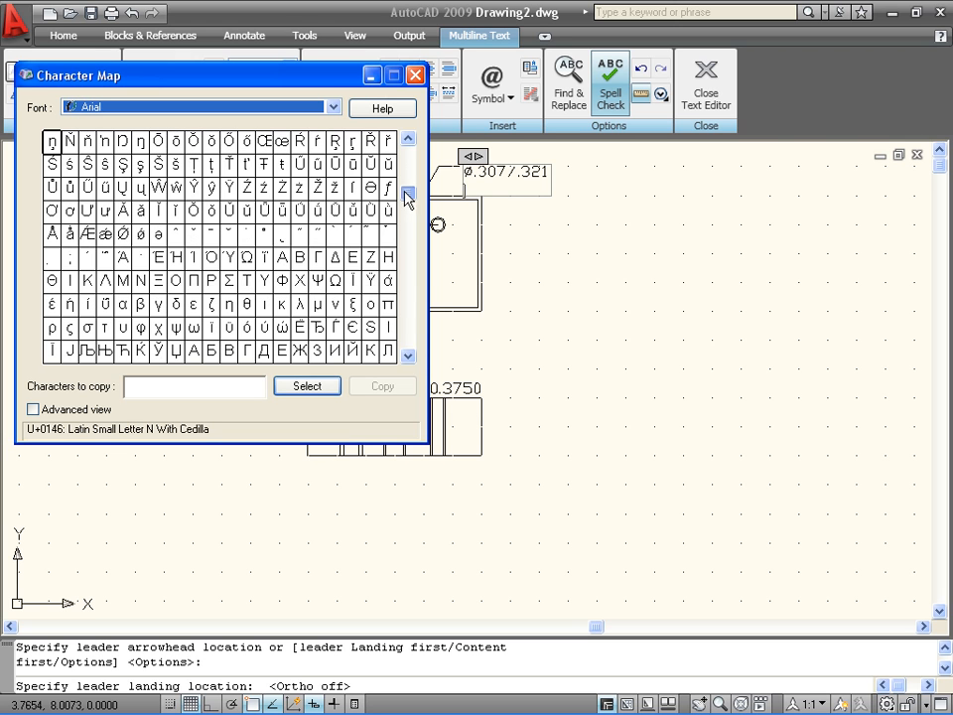
pyautogui.click(416, 74)
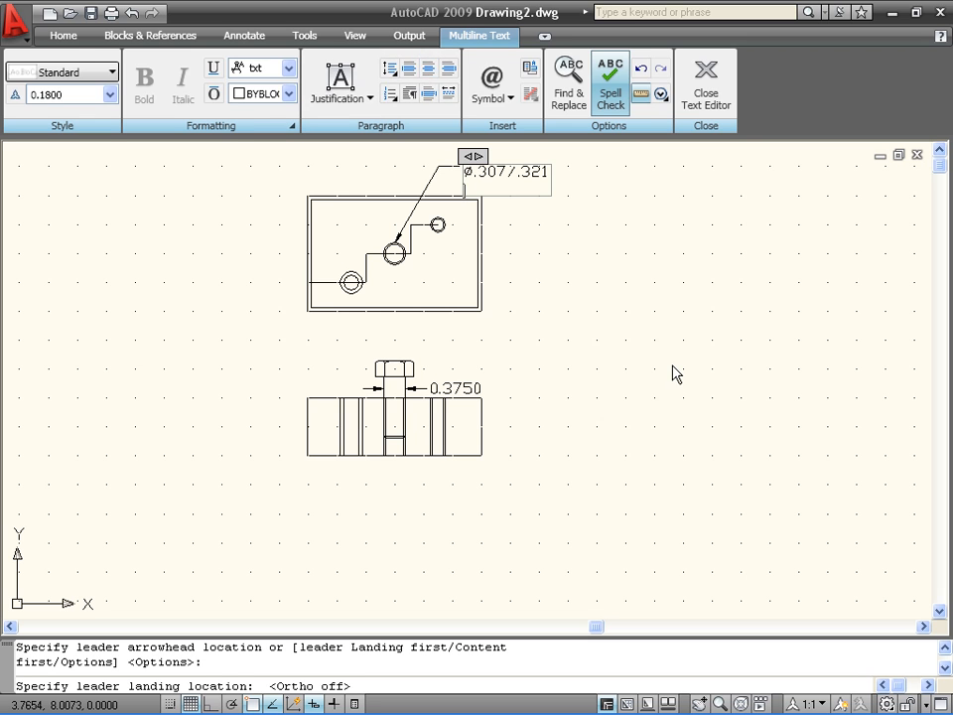
# - Finish the multileader text and save its changes
pyautogui.press('Escape')
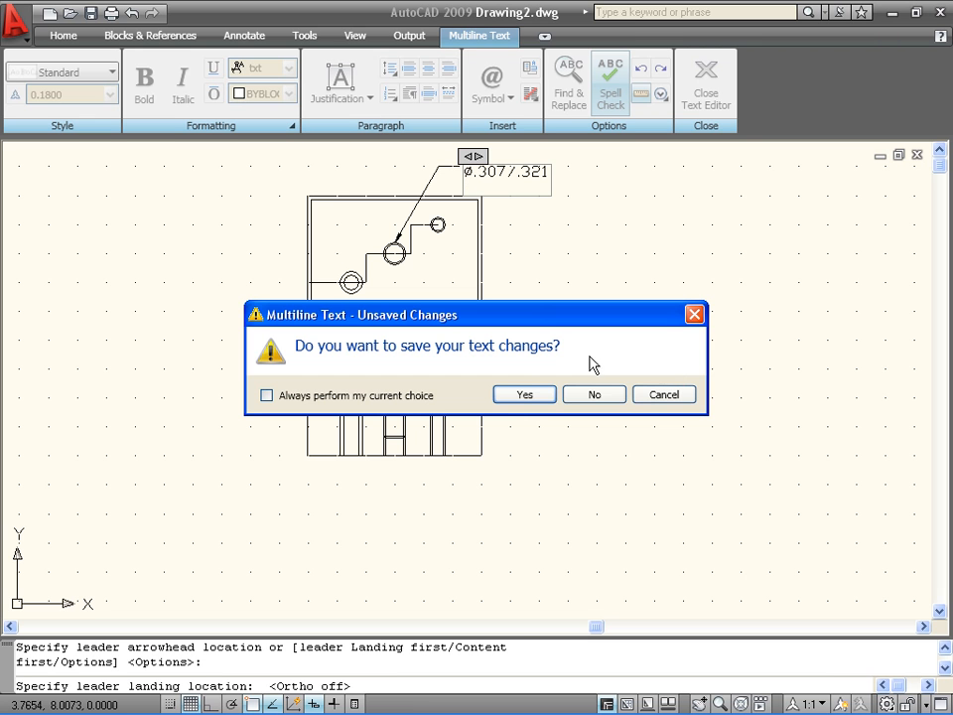
pyautogui.click(544, 396)
pyautogui.click(607, 284)
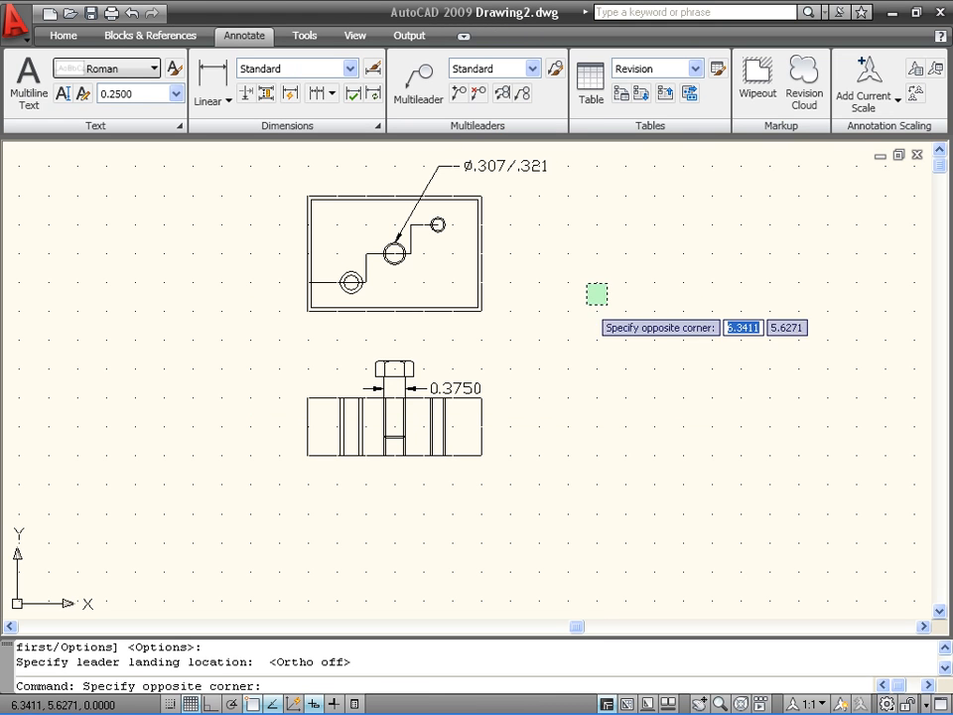
pyautogui.press('Escape')
# - Chamfer the upper-left corner of the plate's lower view with both chamfer distances set to 0.06
pyautogui.scroll(-2, 519, 327)
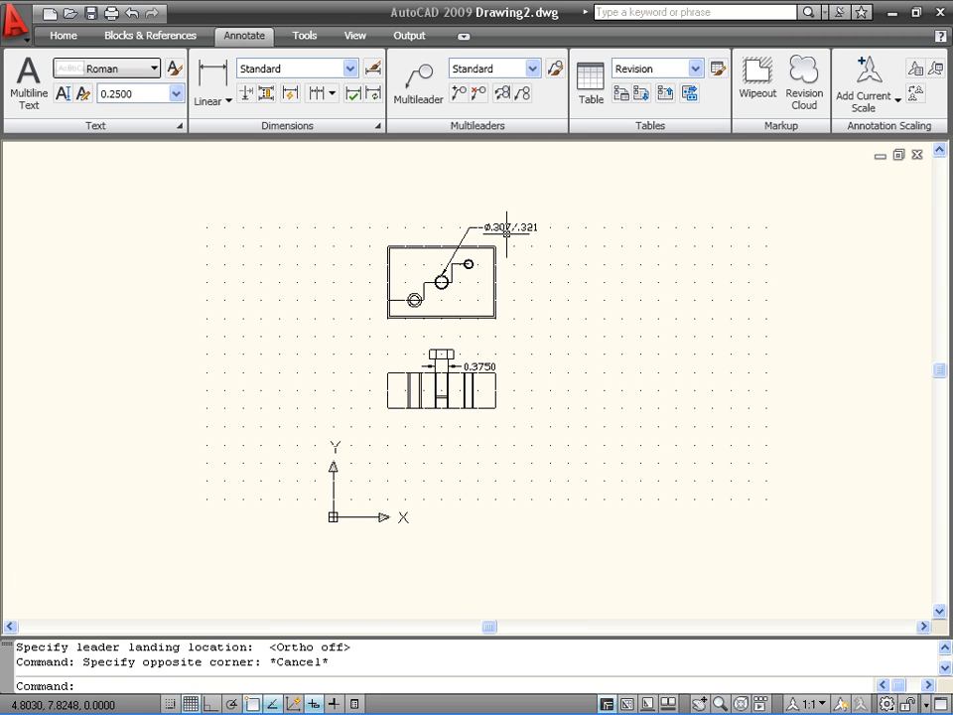
pyautogui.scroll(3, 361, 389)
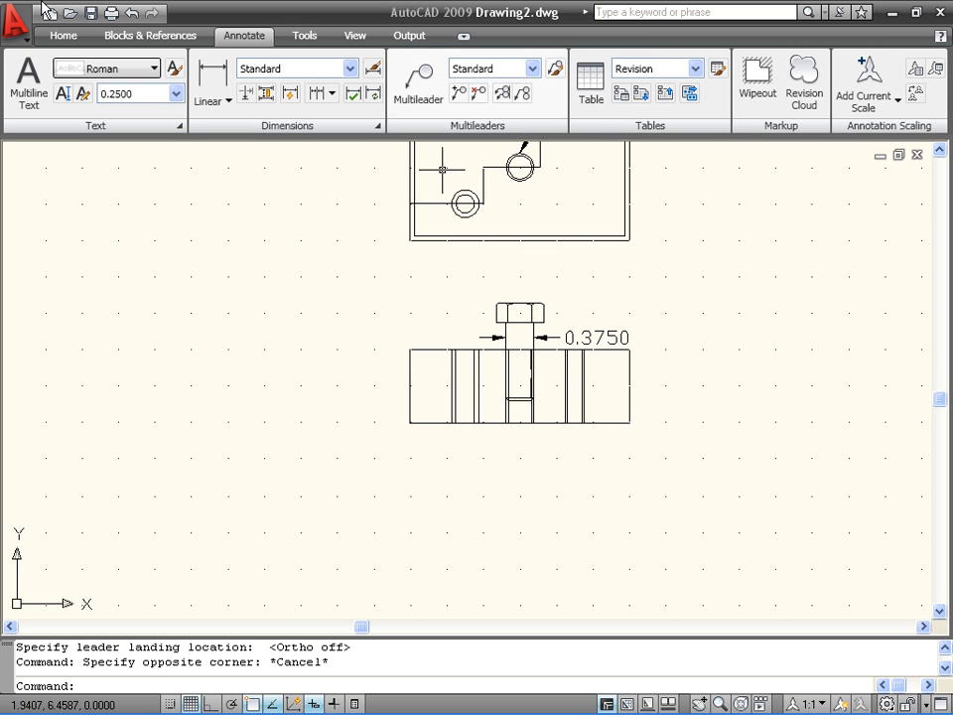
pyautogui.click(52, 40)
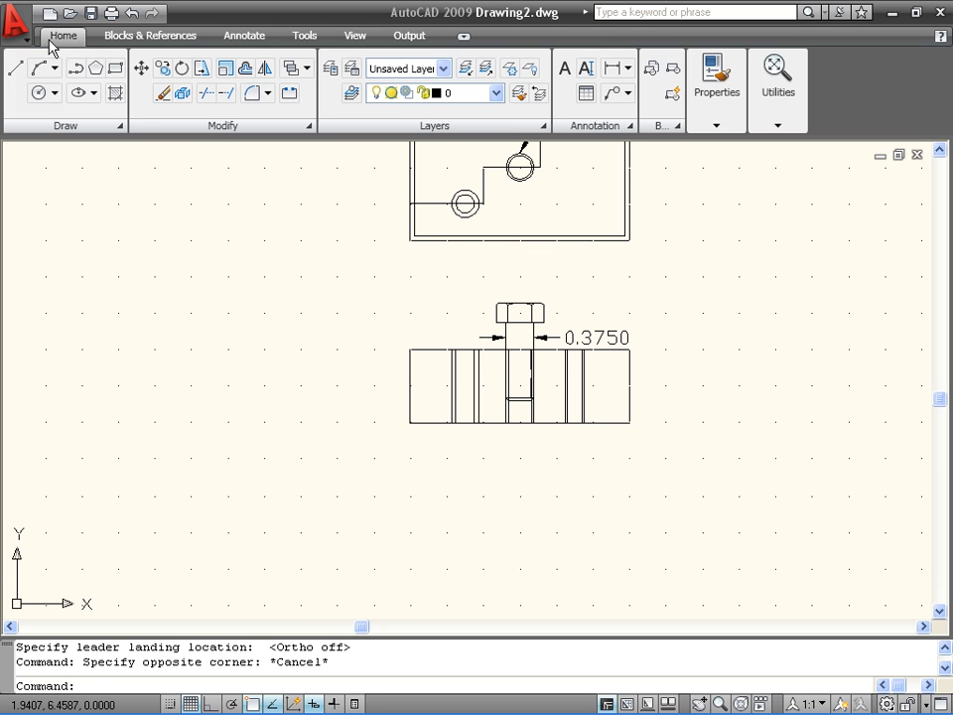
pyautogui.click(266, 93)
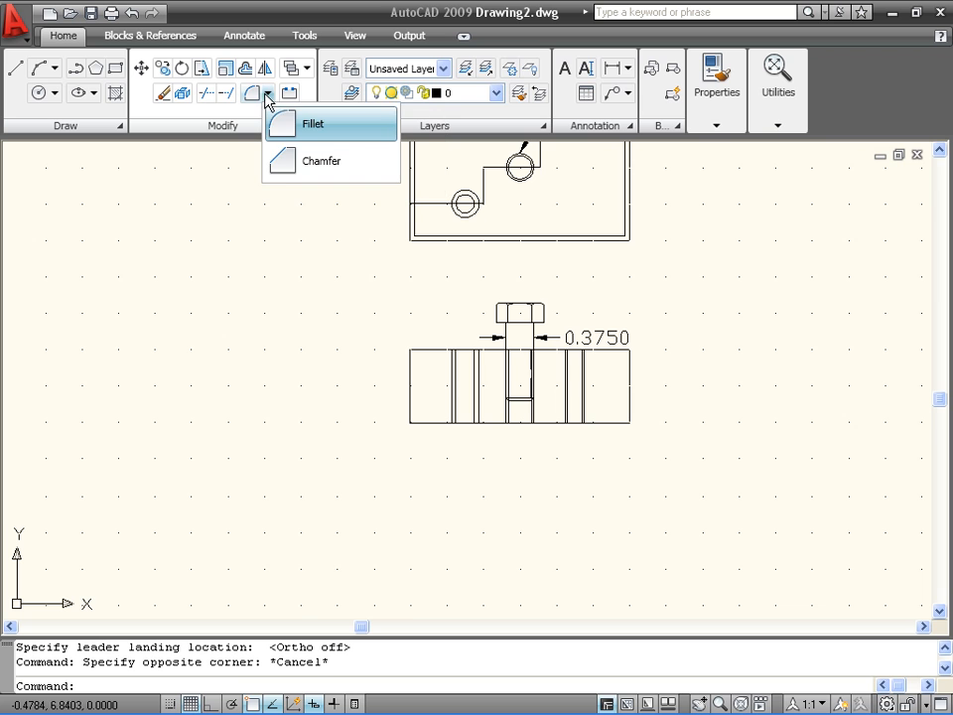
pyautogui.click(304, 165)
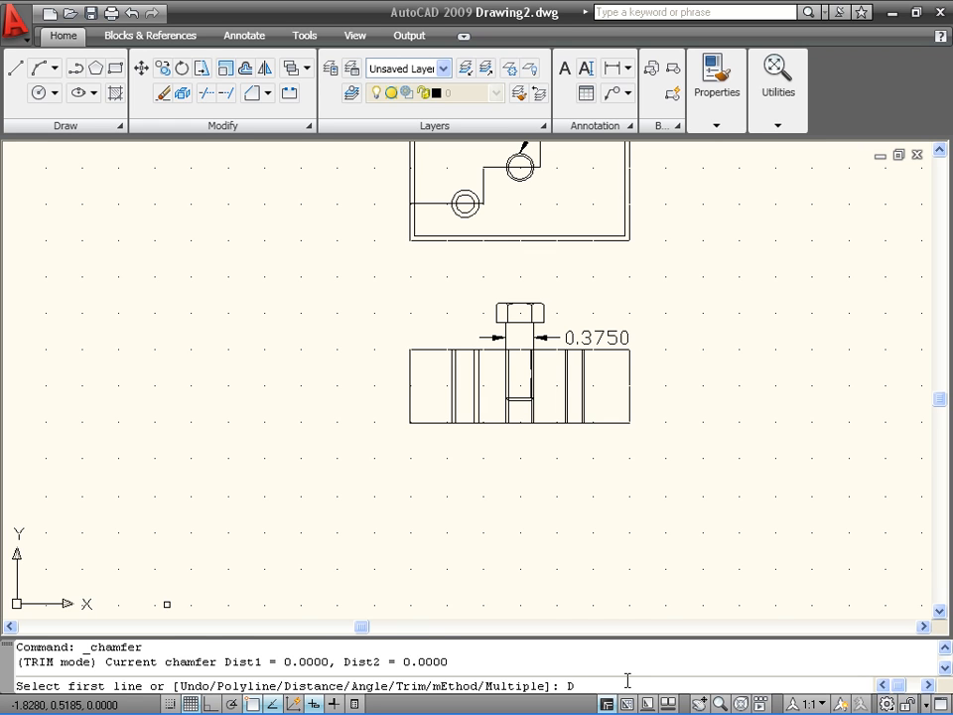
pyautogui.press('Return')
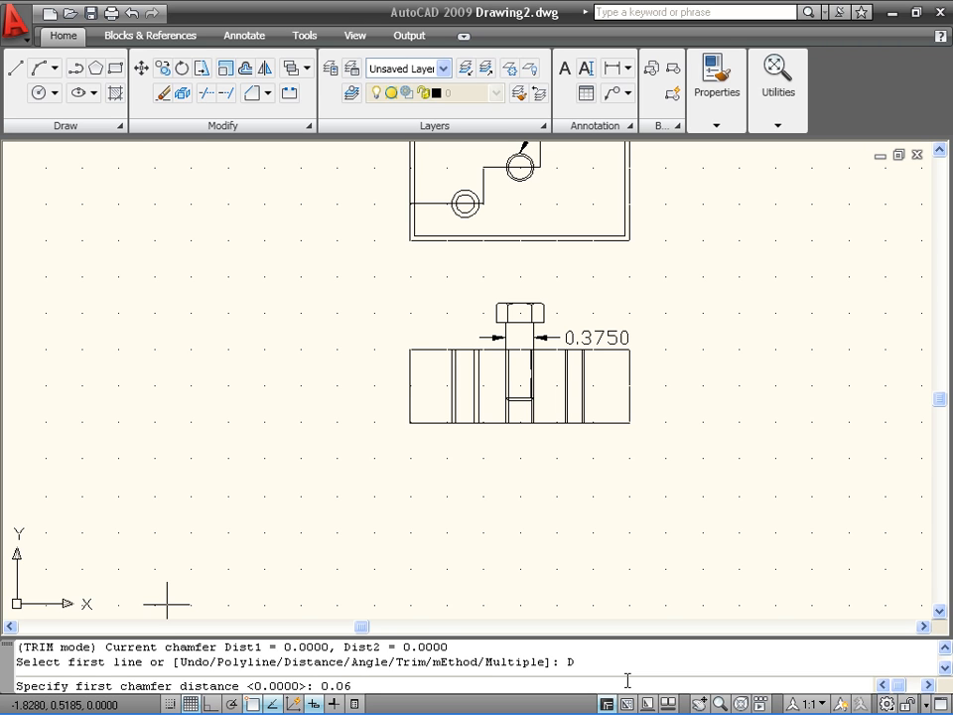
pyautogui.press('Return')
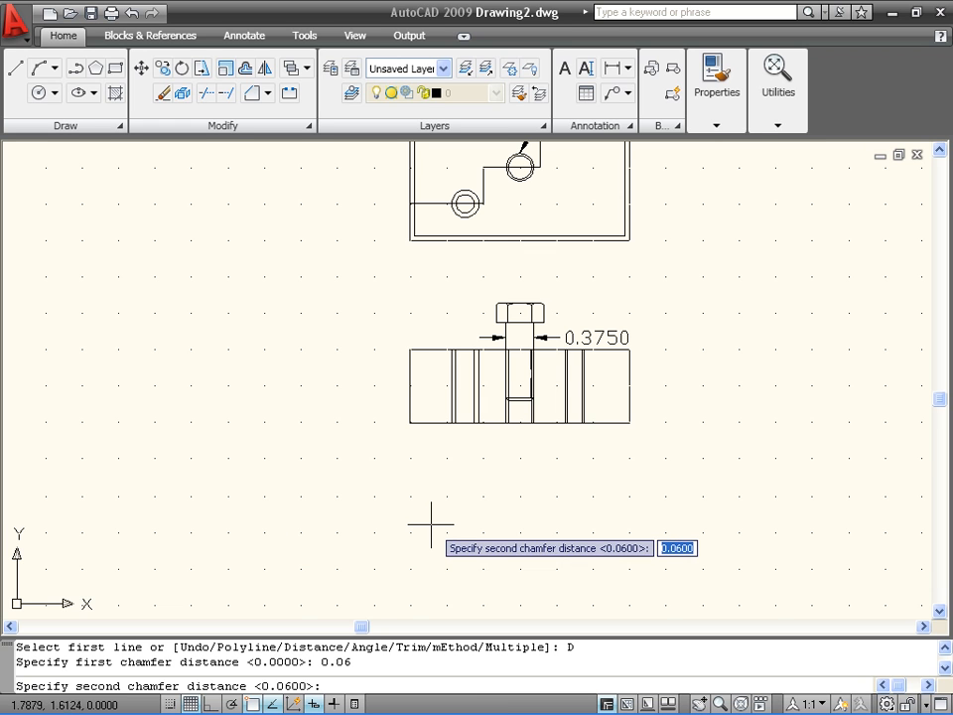
pyautogui.press('Return')
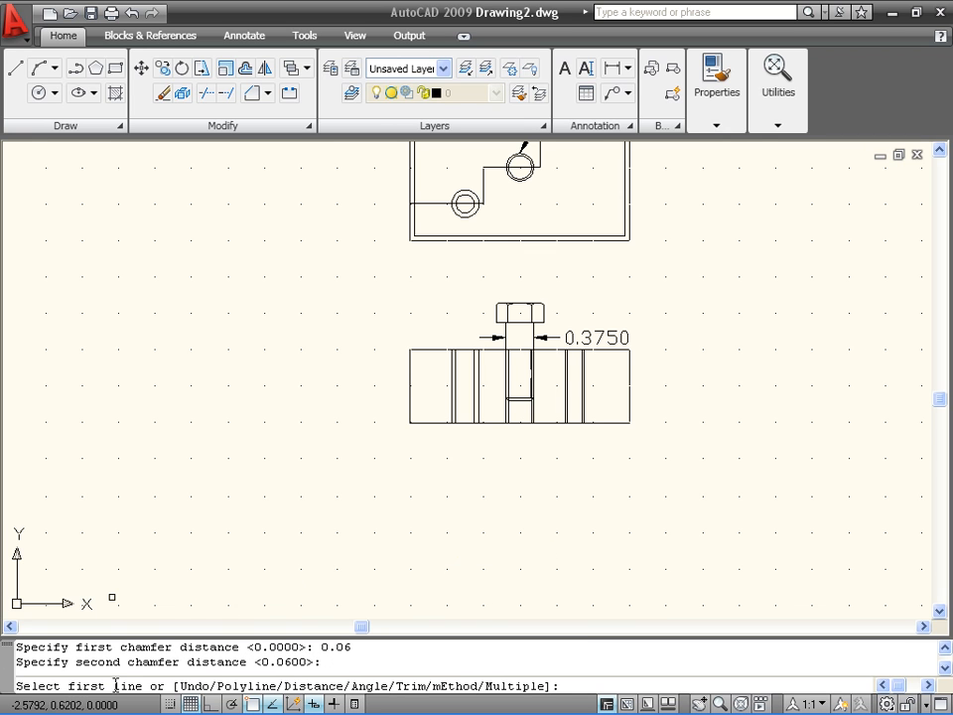
pyautogui.click(424, 350)
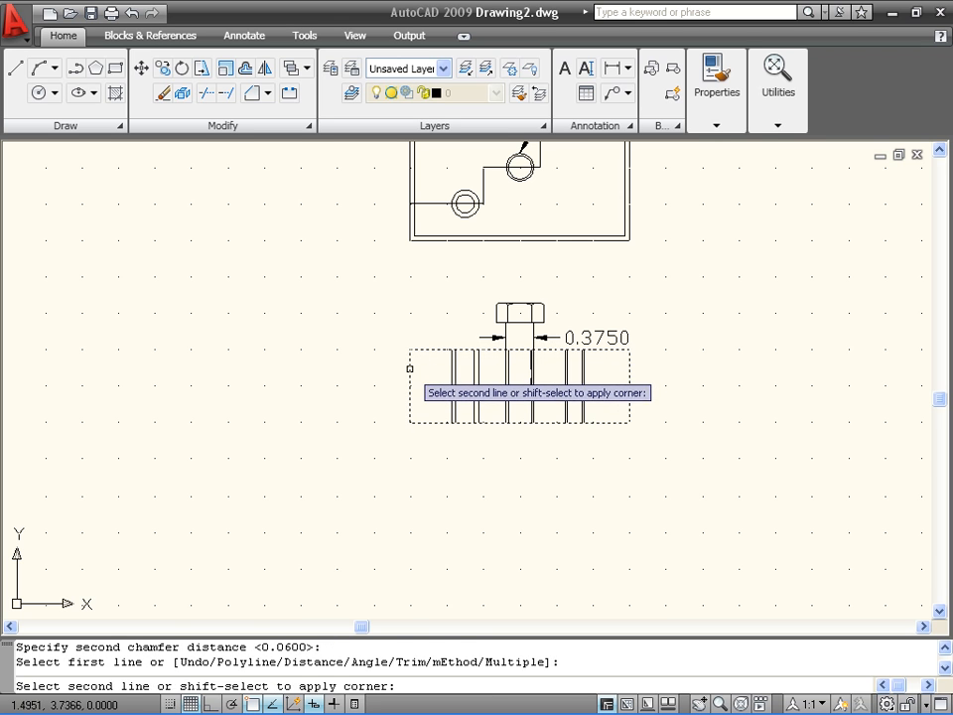
pyautogui.click(411, 367)
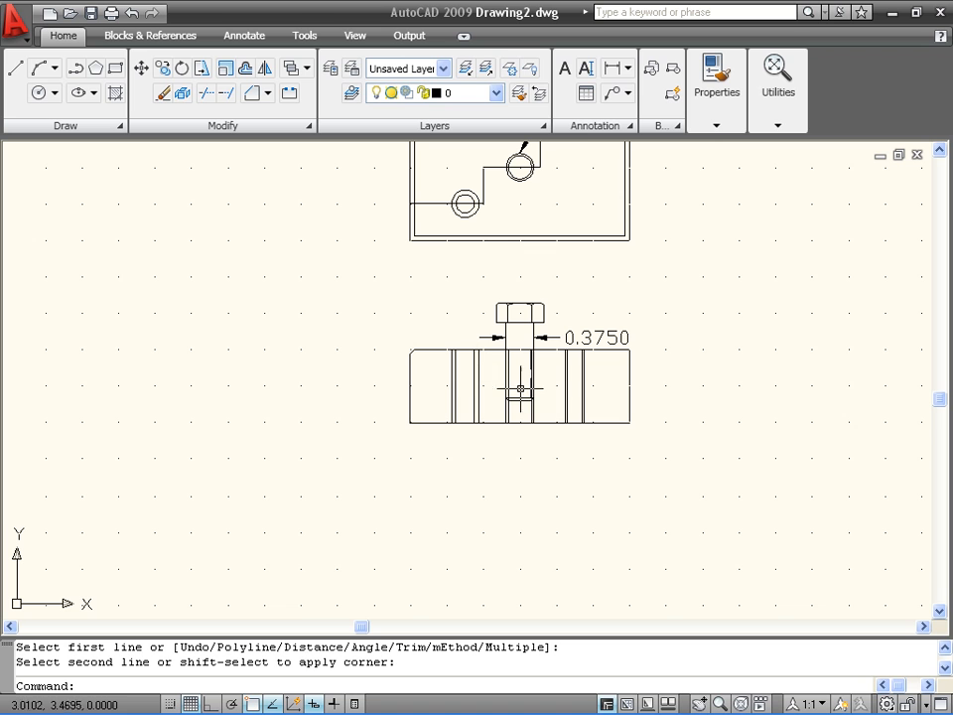
# - Chamfer the upper-right corner of the plate's lower view with the same 0.06 distances
pyautogui.click(613, 350)
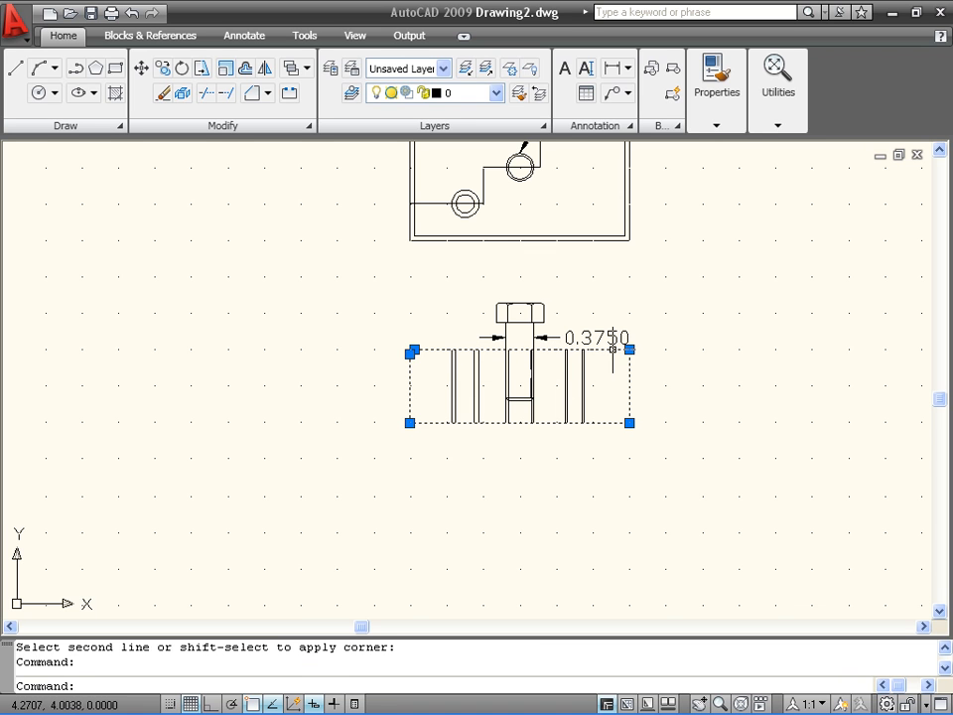
pyautogui.press('Escape')
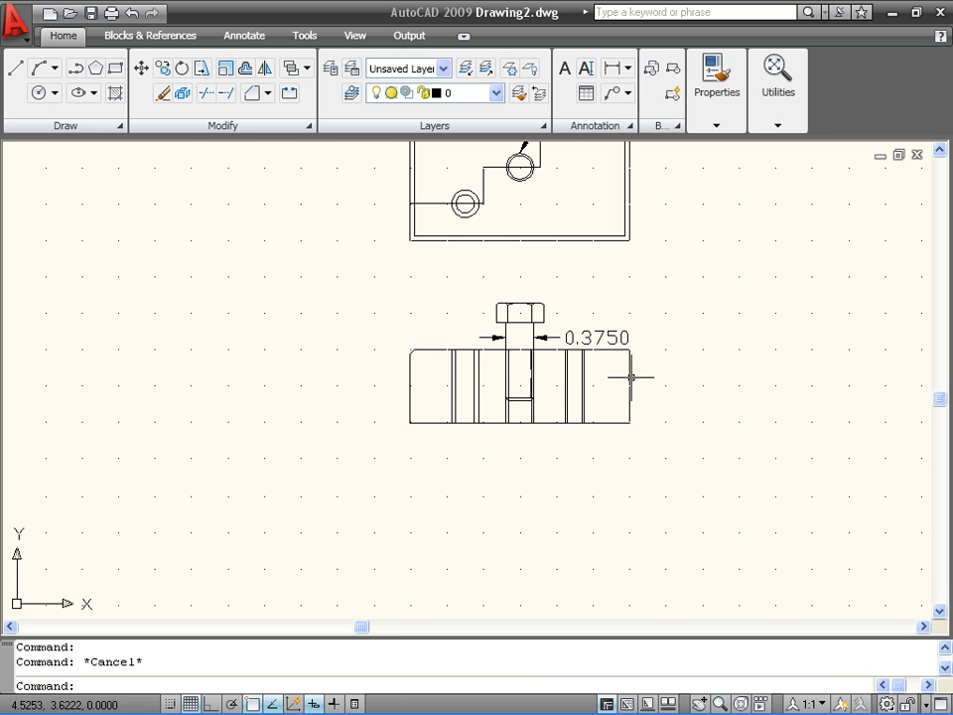
pyautogui.press('Return')
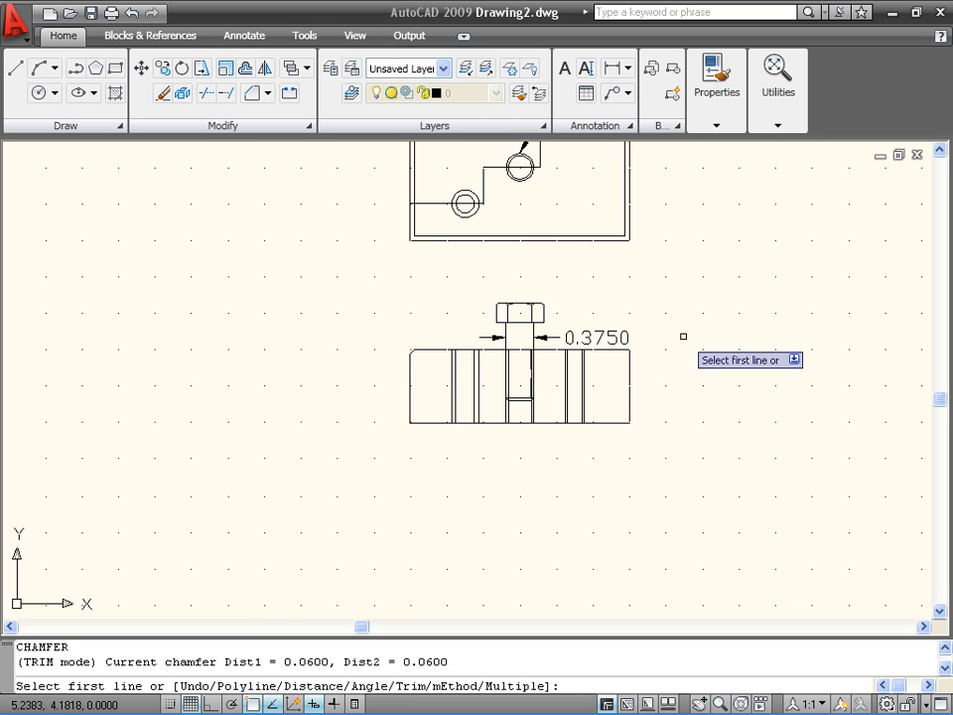
pyautogui.click(614, 348)
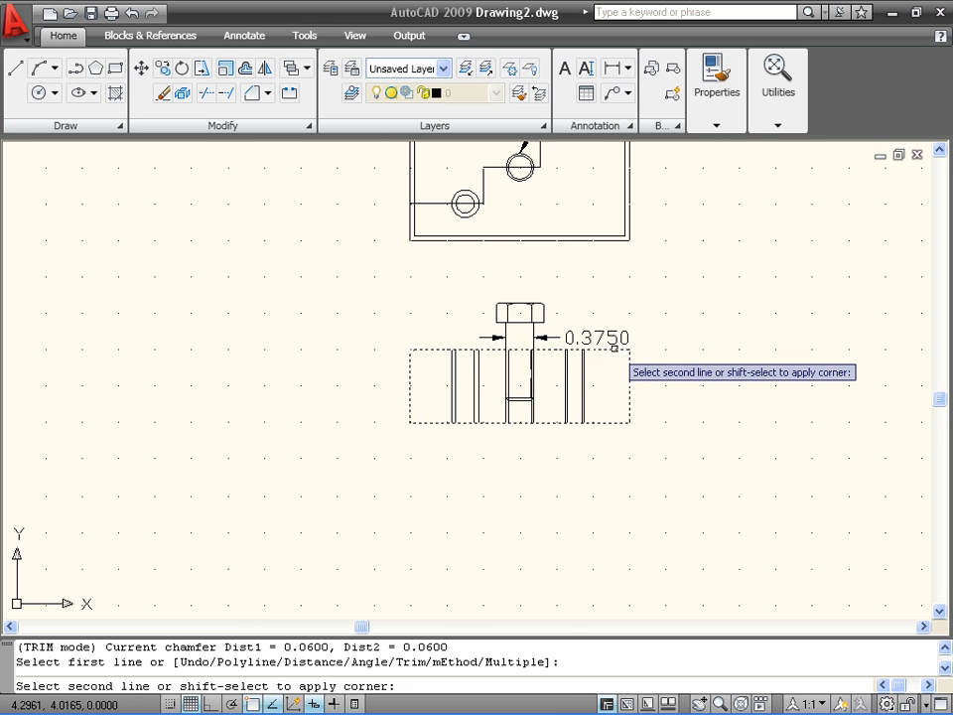
pyautogui.click(630, 366)
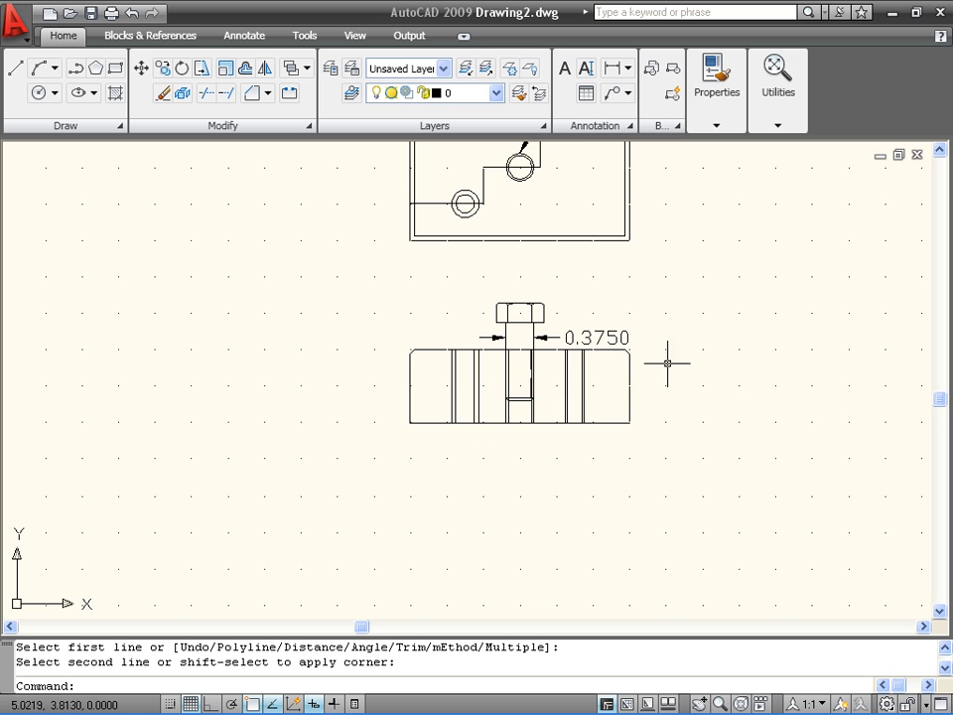
pyautogui.scroll(1, 724, 358)
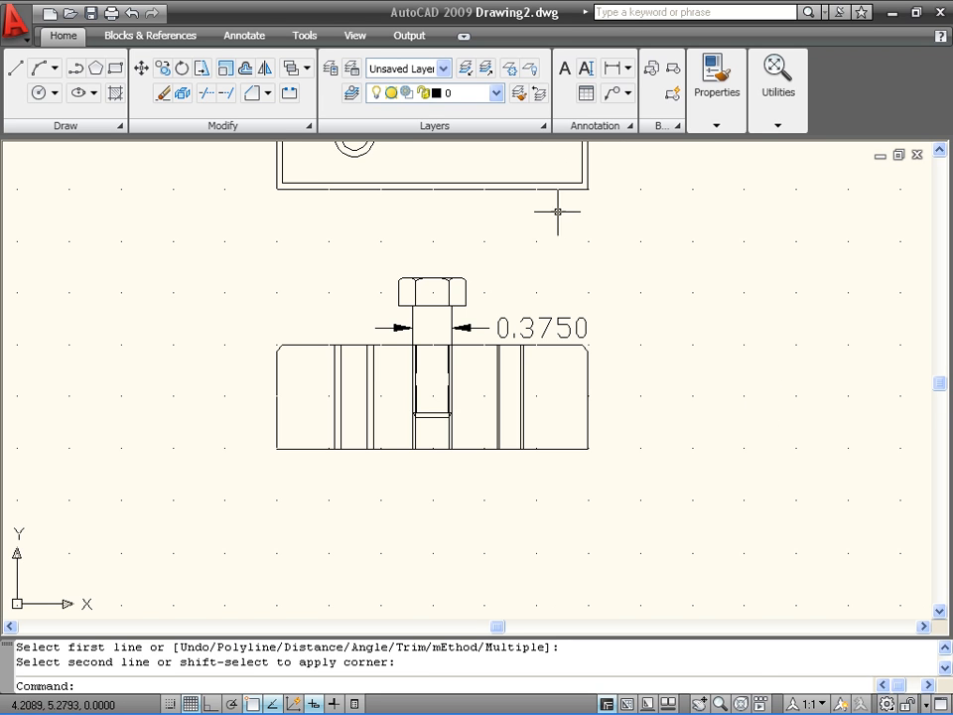
# - Copy the four vertical lines of the lower view's left hole into the empty area beside the two views
pyautogui.scroll(1, 601, 332)
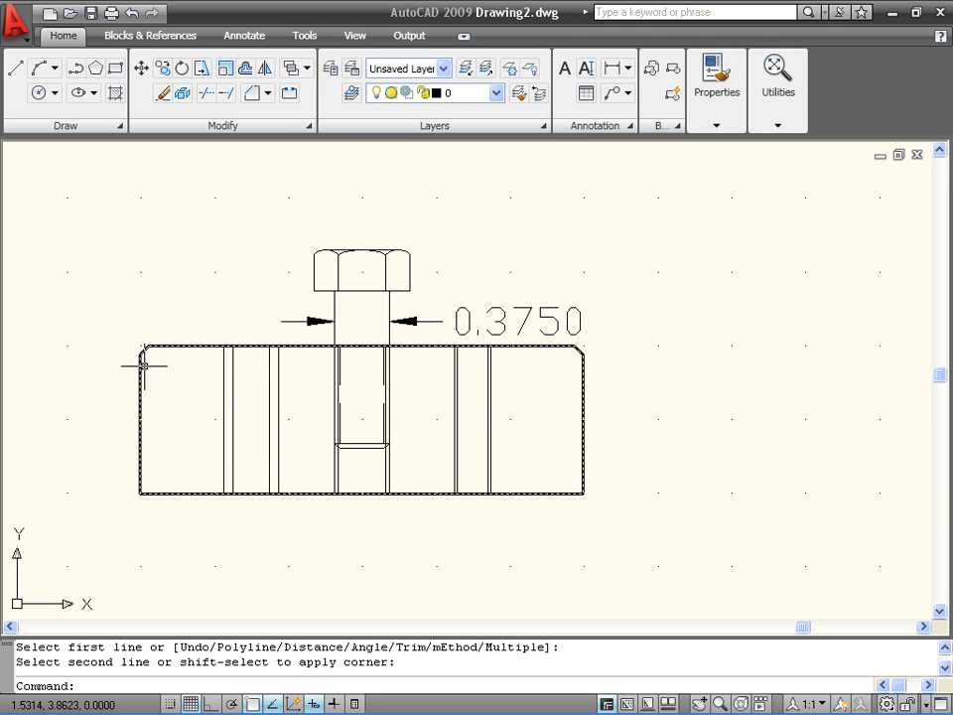
pyautogui.scroll(-3, 328, 495)
pyautogui.scroll(1, 328, 494)
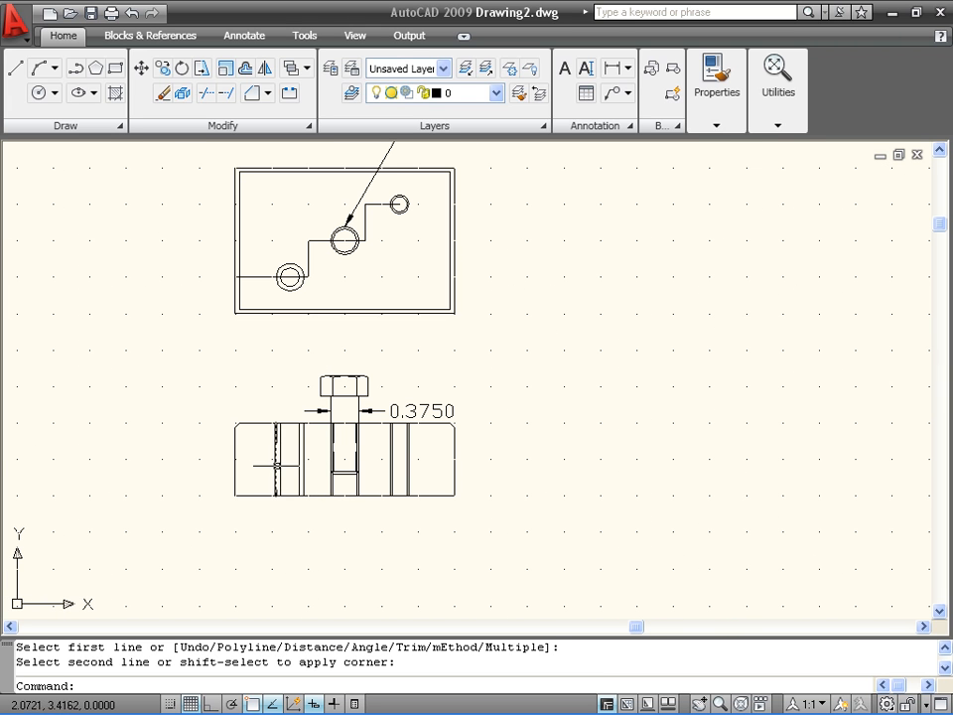
pyautogui.press('Escape')
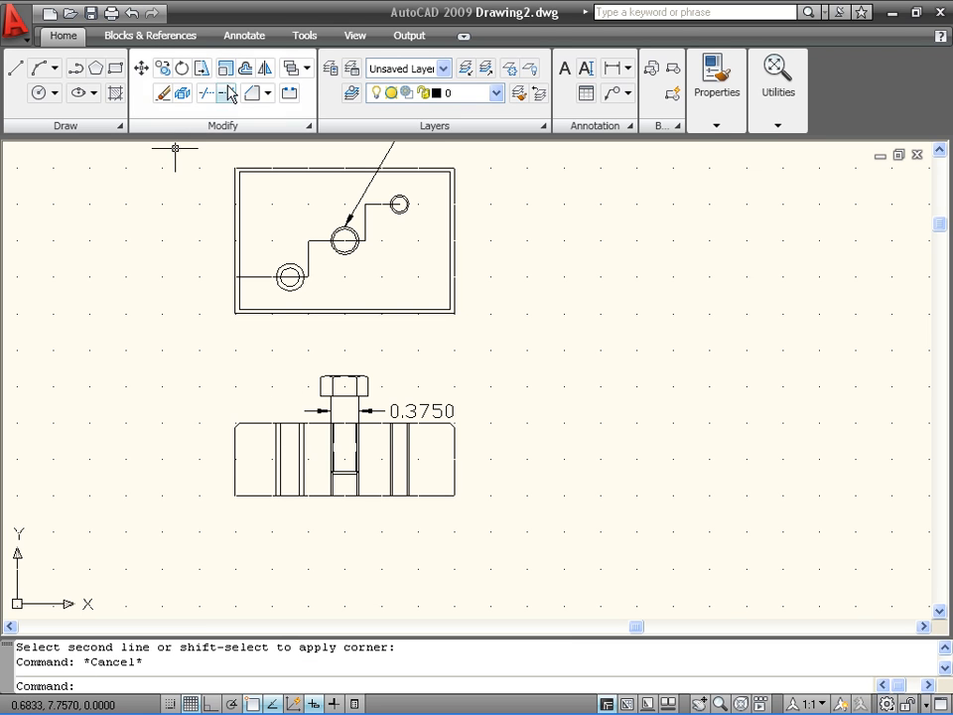
pyautogui.click(162, 67)
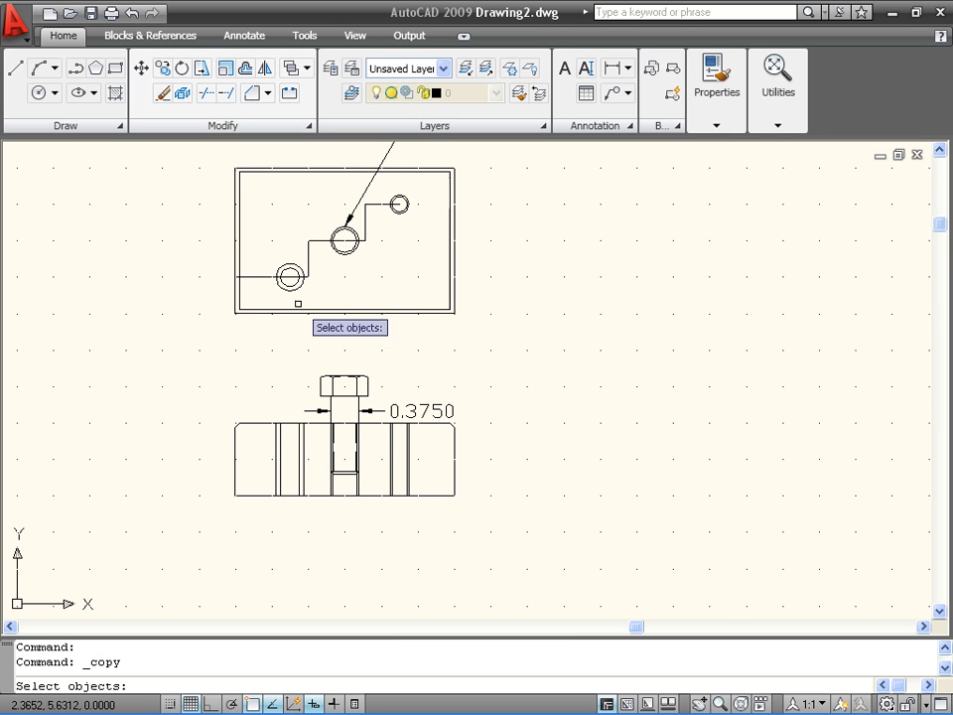
pyautogui.click(258, 408)
pyautogui.click(313, 502)
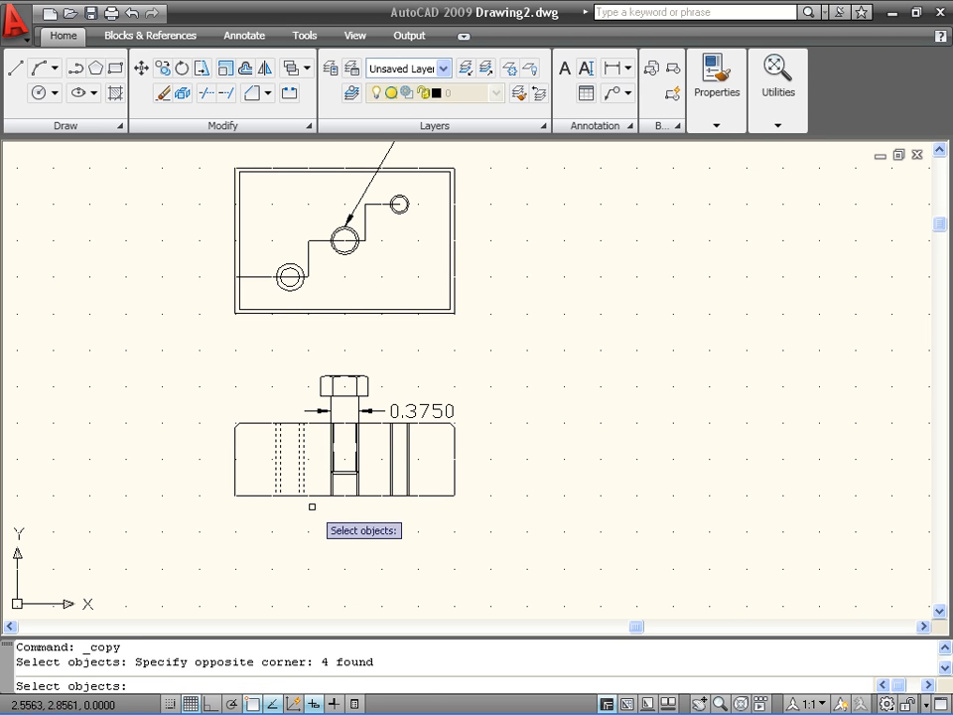
pyautogui.press('Return')
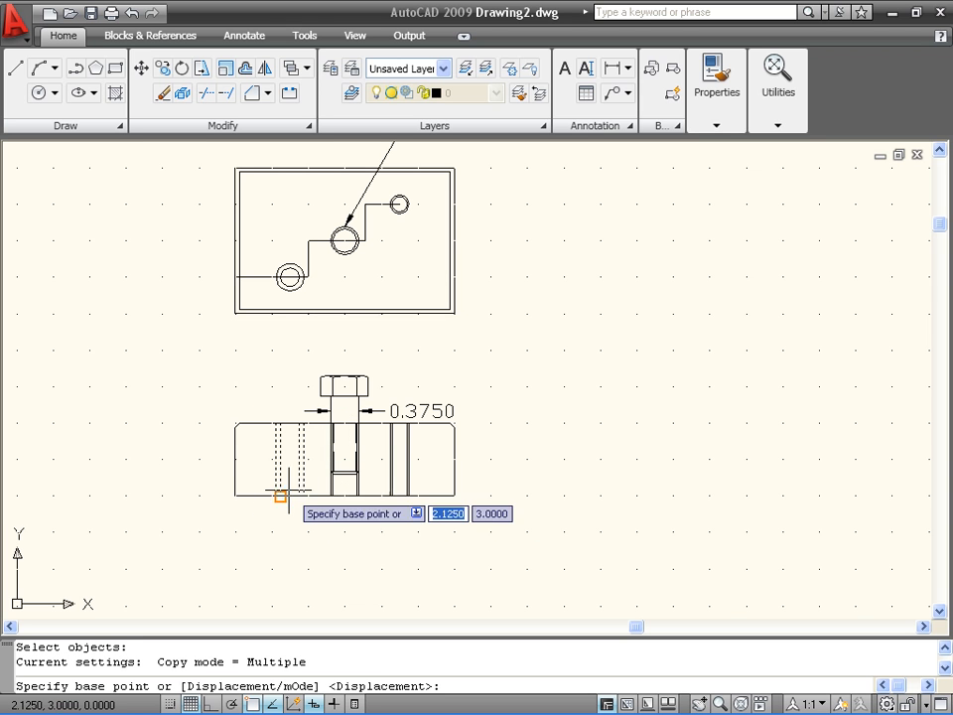
pyautogui.click(276, 423)
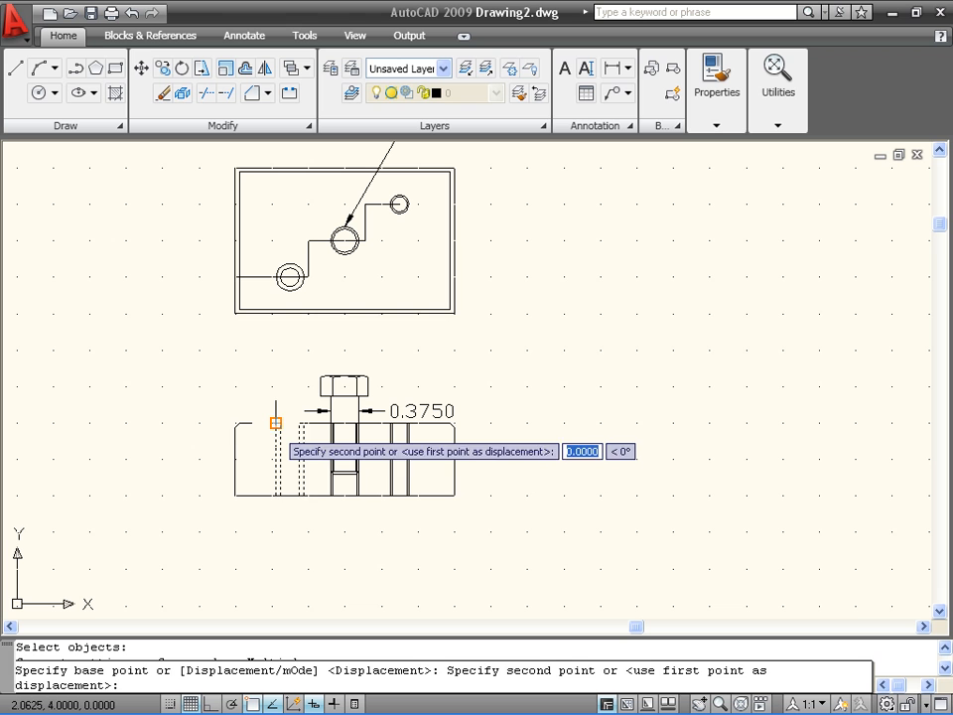
pyautogui.click(570, 289)
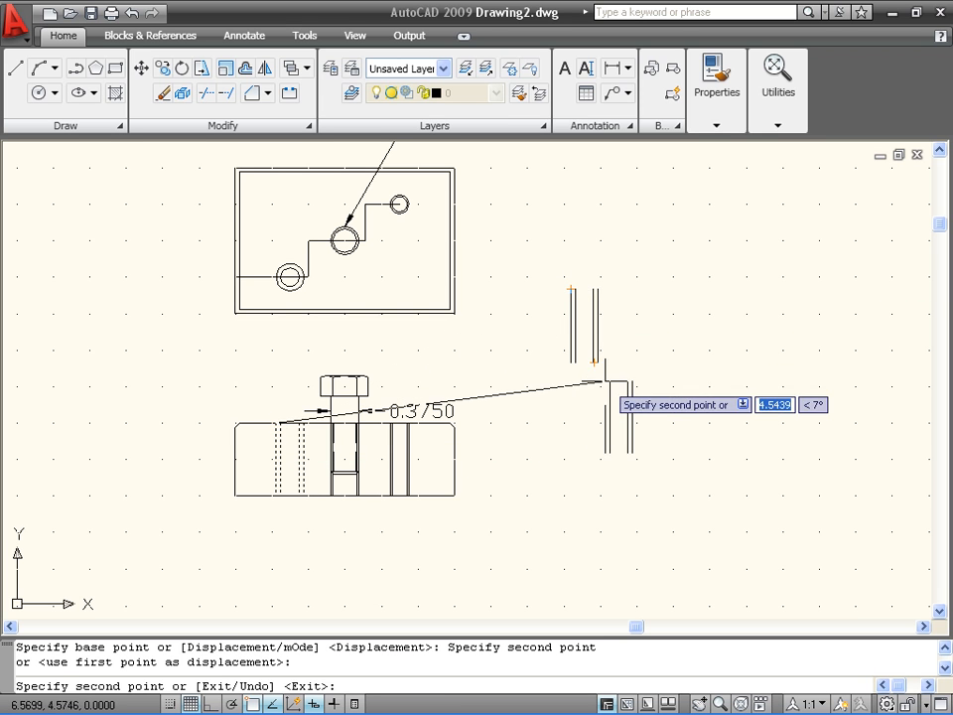
pyautogui.press('Return')
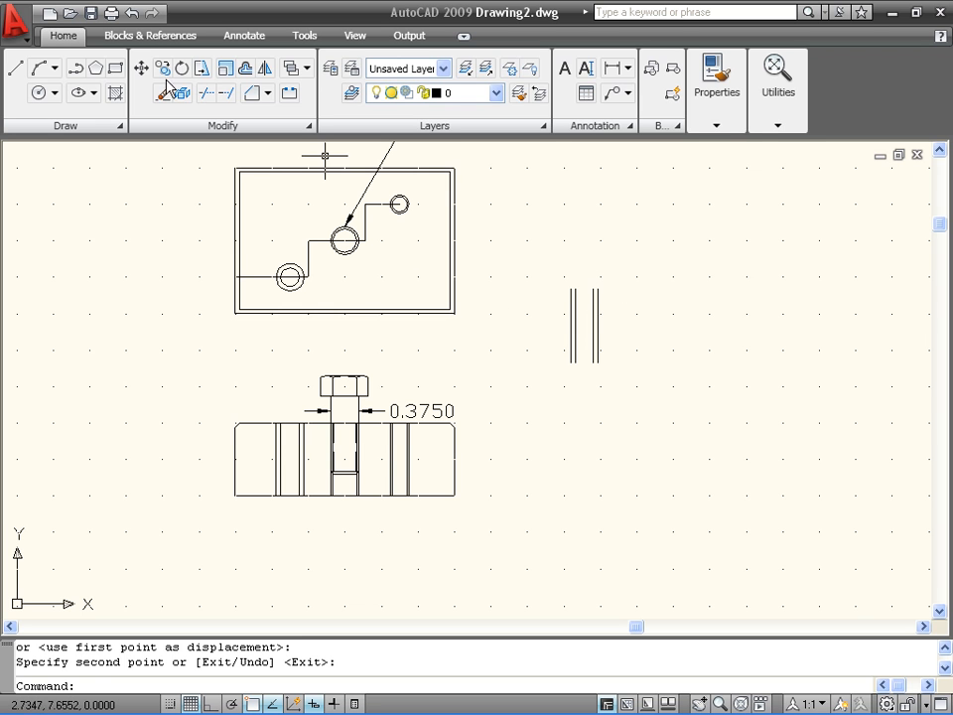
# - Close the copied vertical lines with a horizontal line across their upper ends and another across their lower ends
pyautogui.click(16, 67)
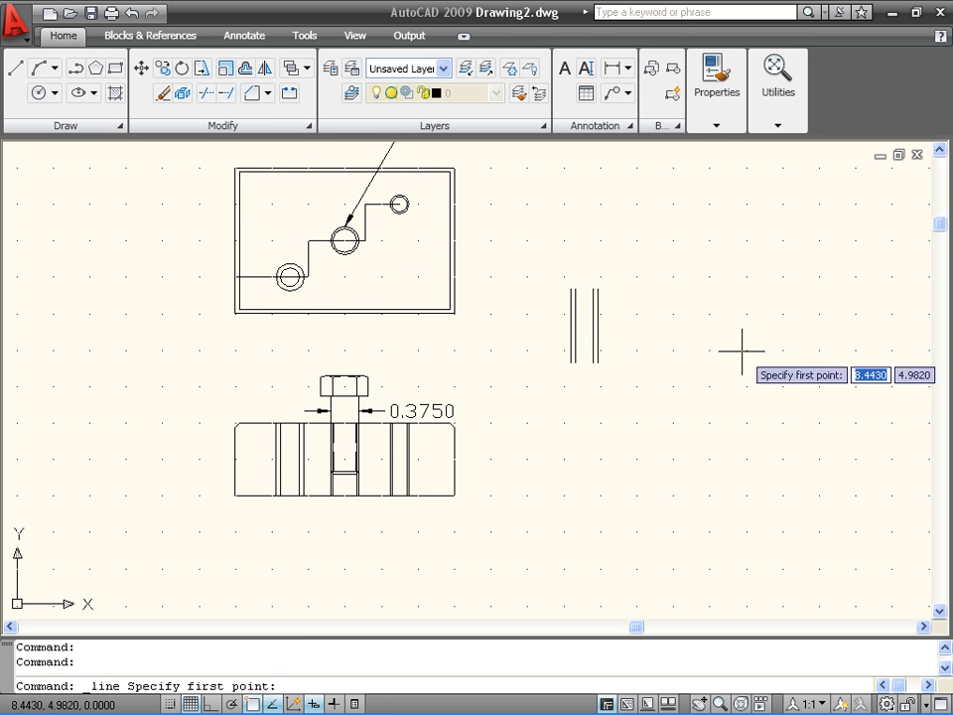
pyautogui.click(571, 289)
pyautogui.click(607, 288)
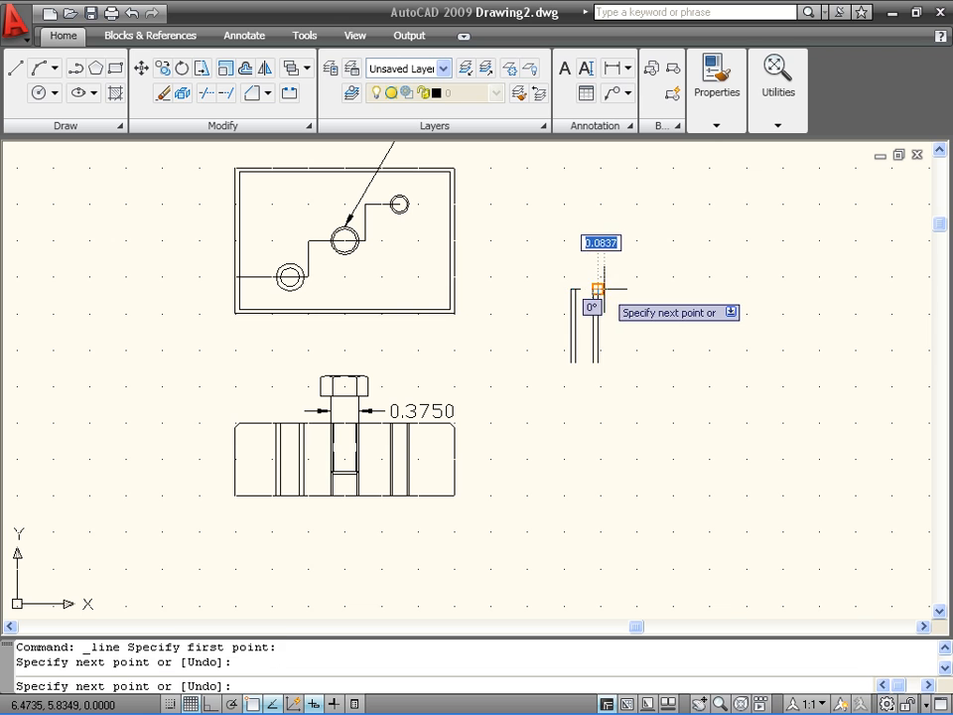
pyautogui.press('Return')
pyautogui.press('Return')
pyautogui.click(571, 363)
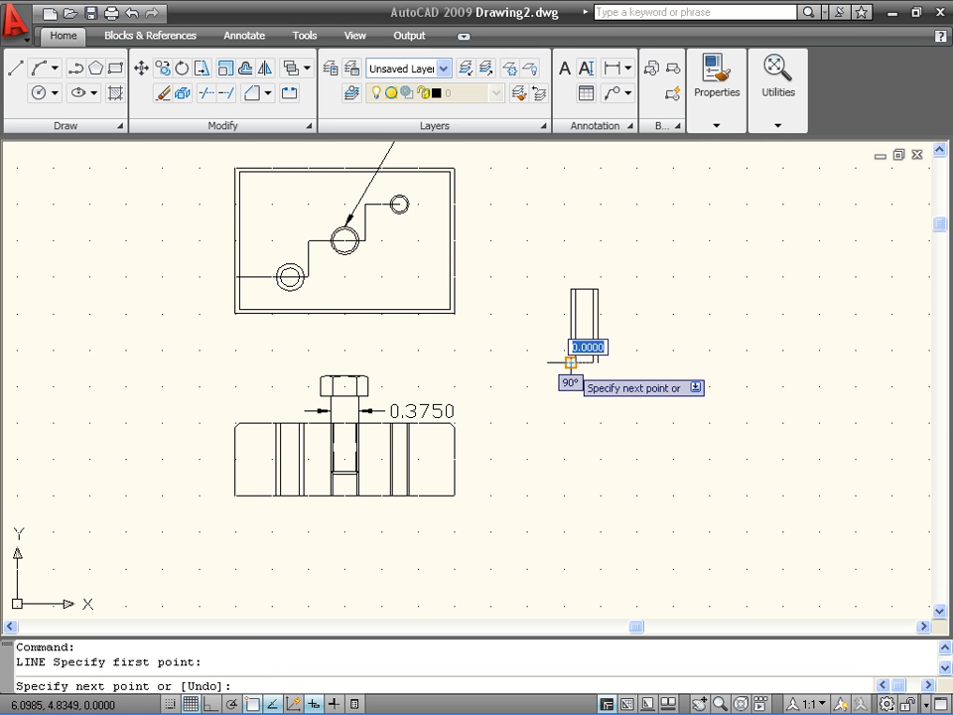
pyautogui.click(598, 362)
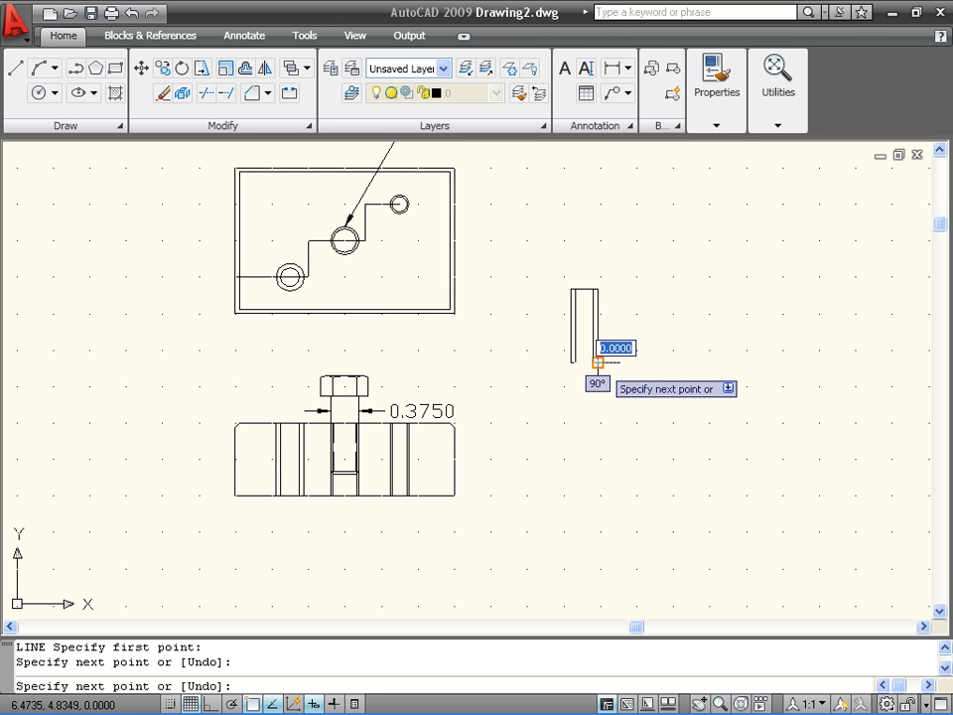
pyautogui.press('Return')
# - Start an ANSI31 hatch and pick the four solid plate areas around the holes in the lower view as its boundaries
pyautogui.scroll(3, 615, 375)
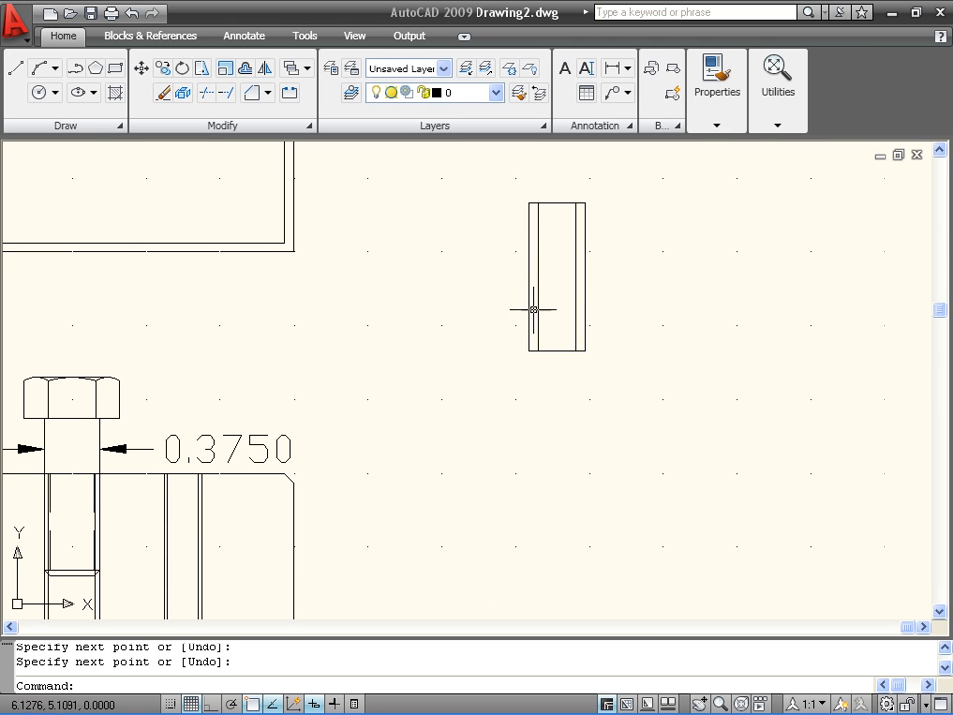
pyautogui.scroll(-2, 352, 389)
pyautogui.scroll(1, 352, 390)
pyautogui.moveTo(352, 389); pyautogui.dragTo(655, 374, button='middle')
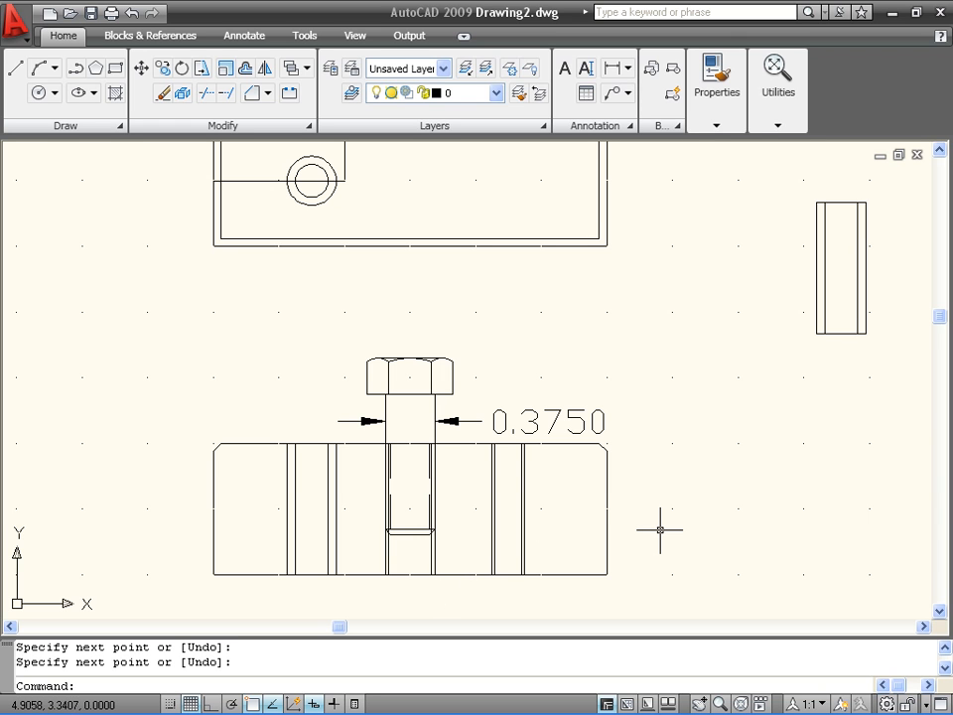
pyautogui.click(115, 93)
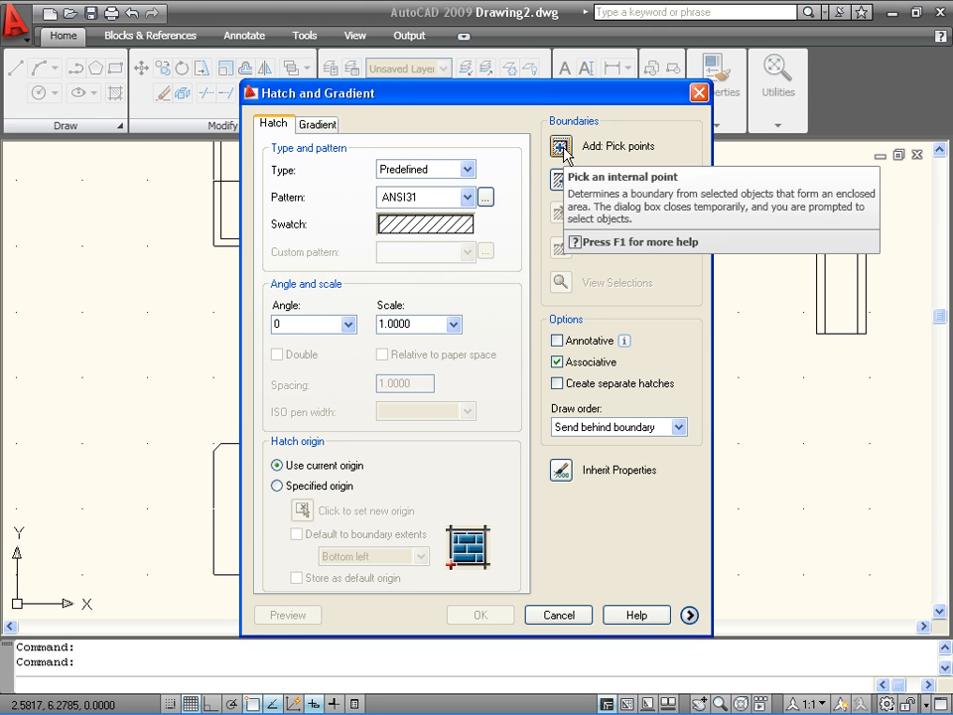
pyautogui.click(561, 149)
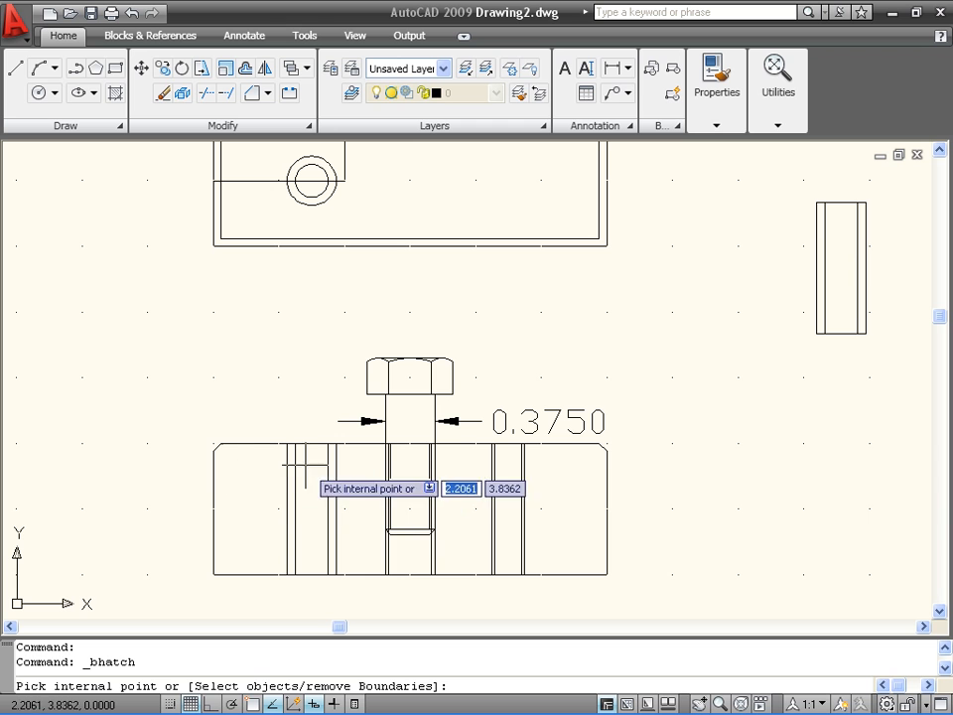
pyautogui.click(255, 486)
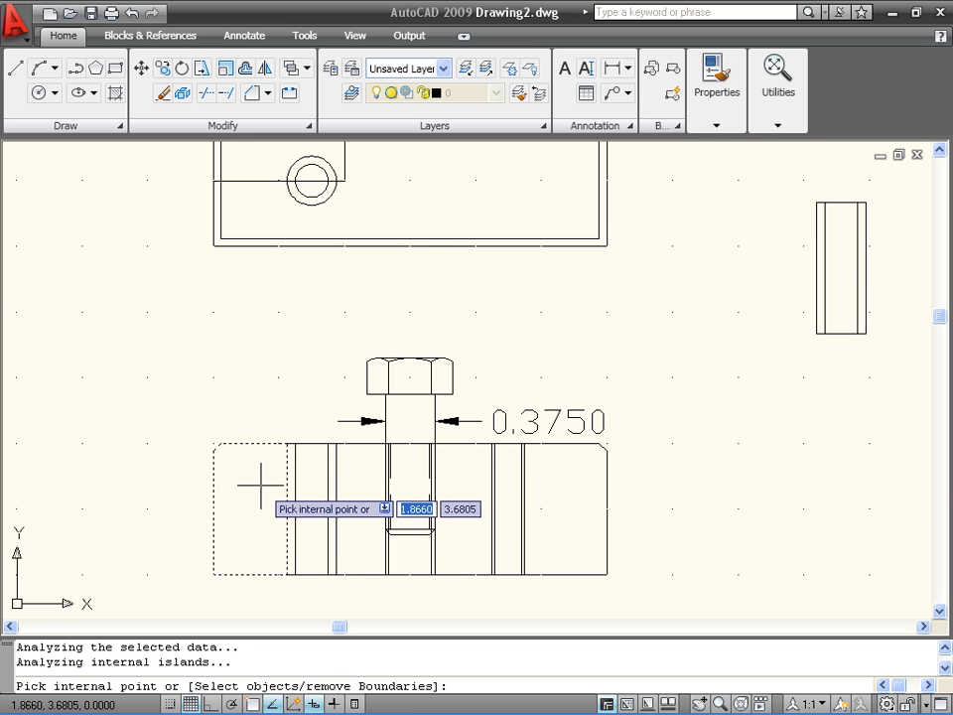
pyautogui.click(357, 493)
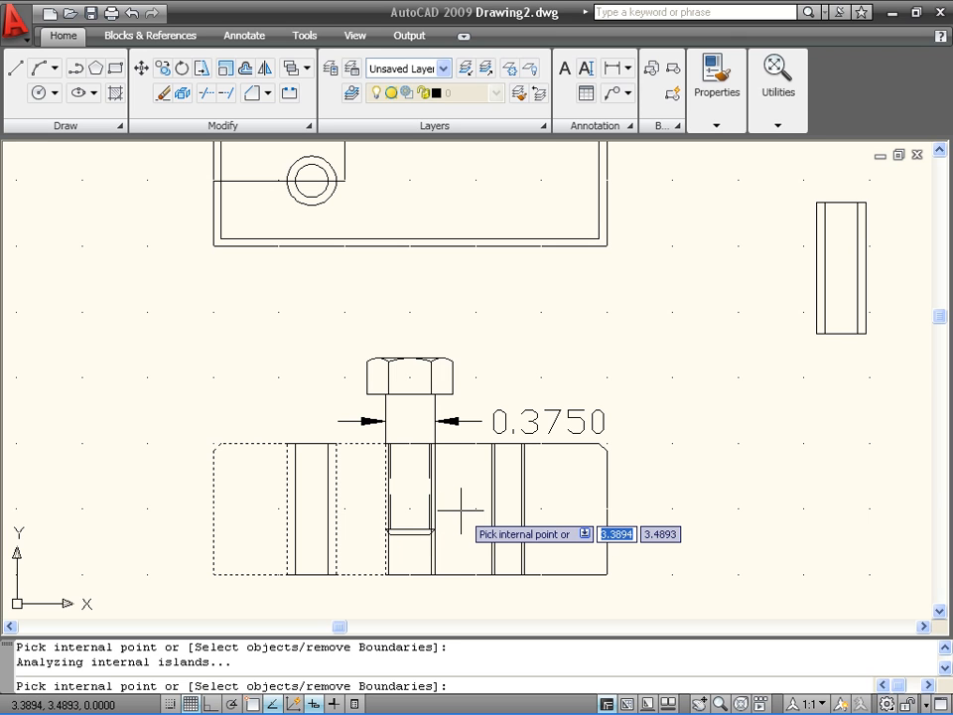
pyautogui.click(460, 511)
pyautogui.click(547, 511)
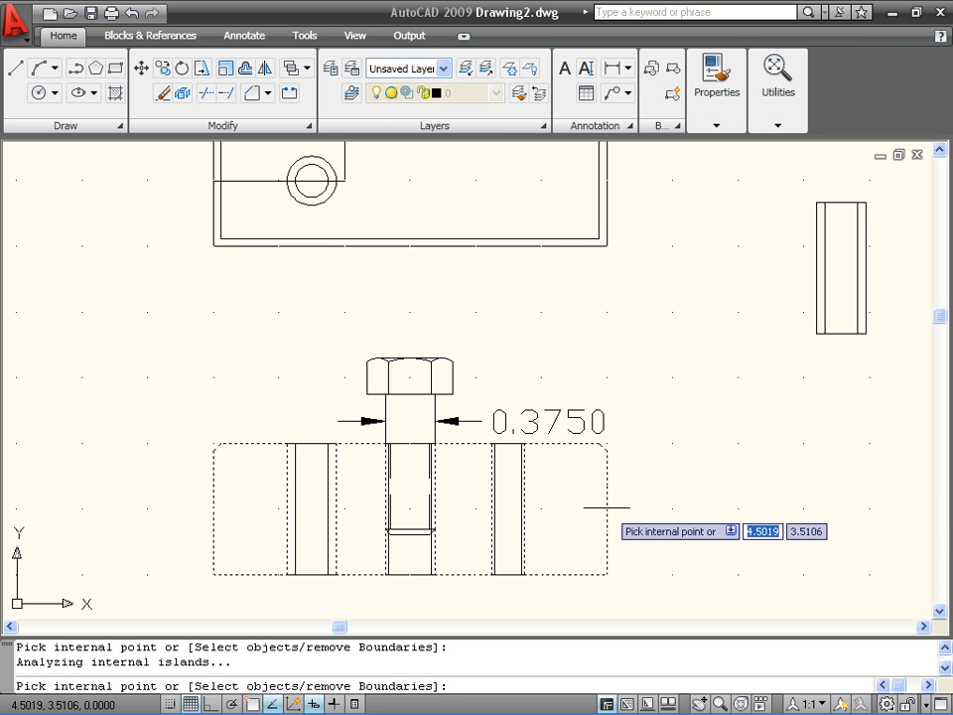
pyautogui.press('Return')
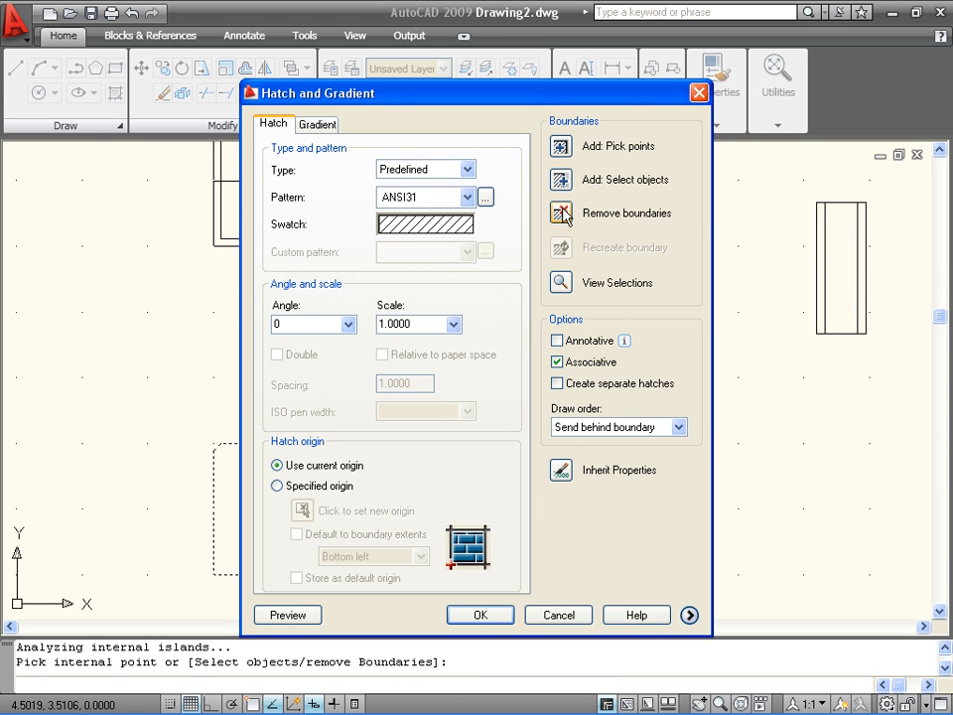
# - Preview the plate hatch, set its scale to 0.5, preview it again and accept it
pyautogui.click(287, 615)
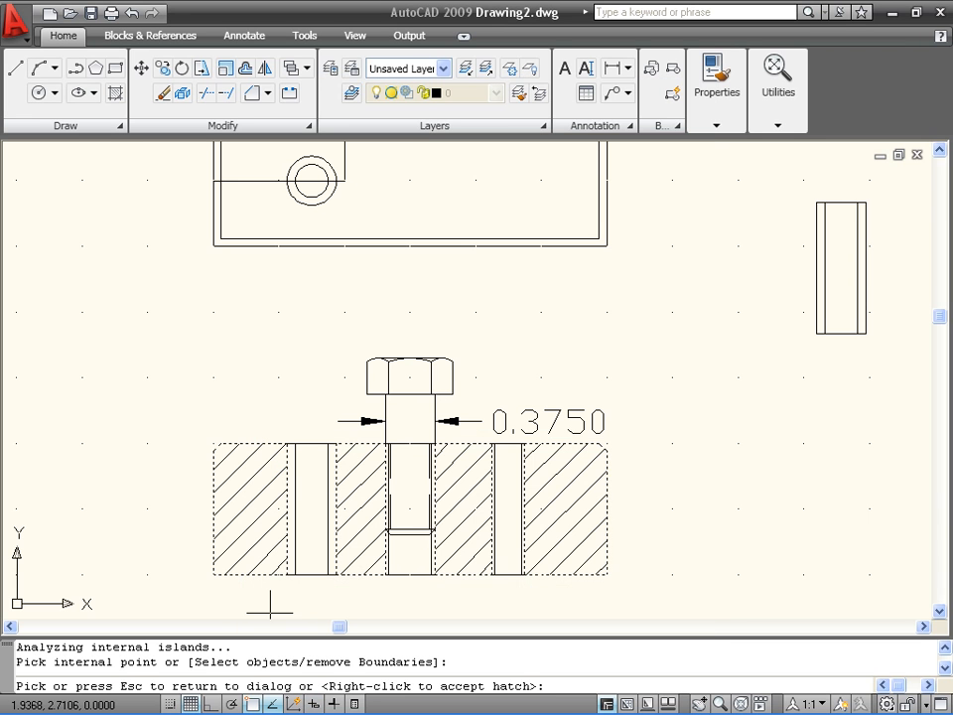
pyautogui.click(255, 489)
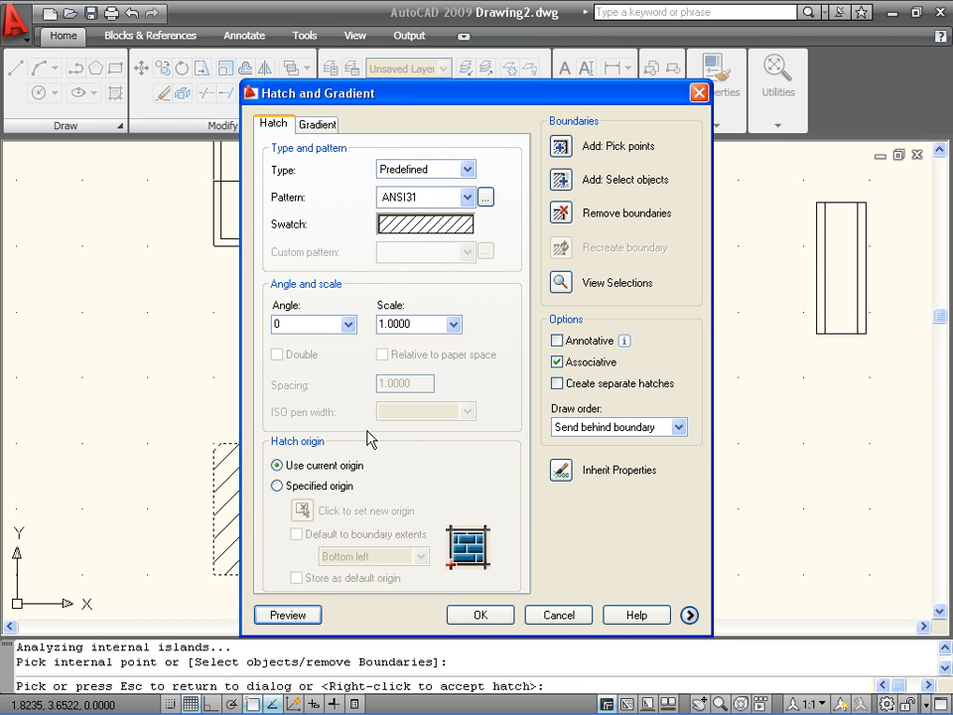
pyautogui.click(455, 325)
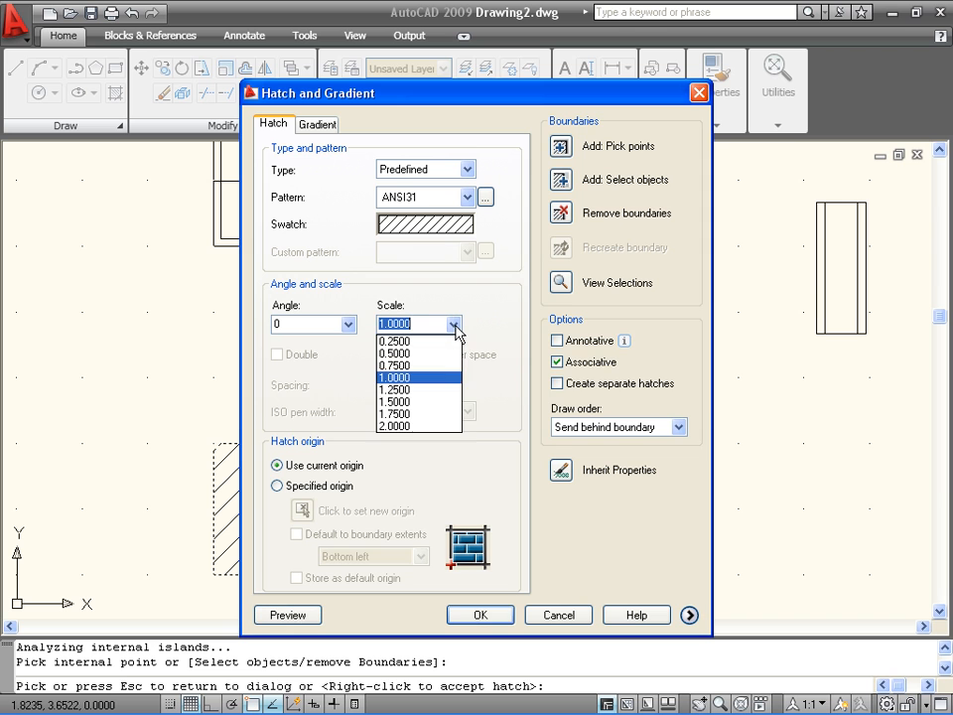
pyautogui.click(408, 356)
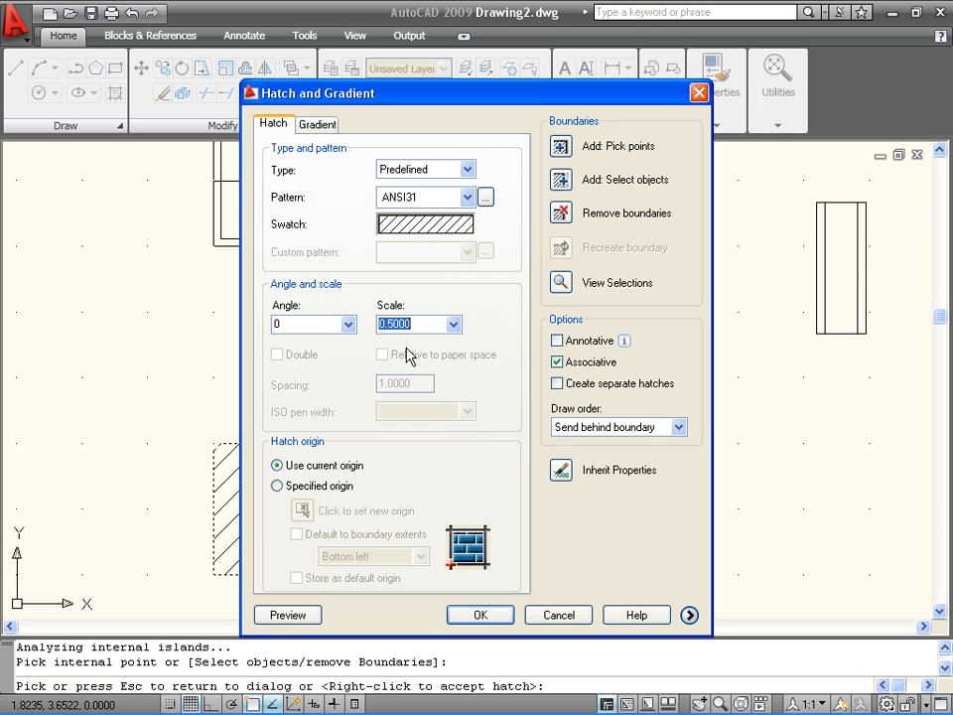
pyautogui.click(306, 613)
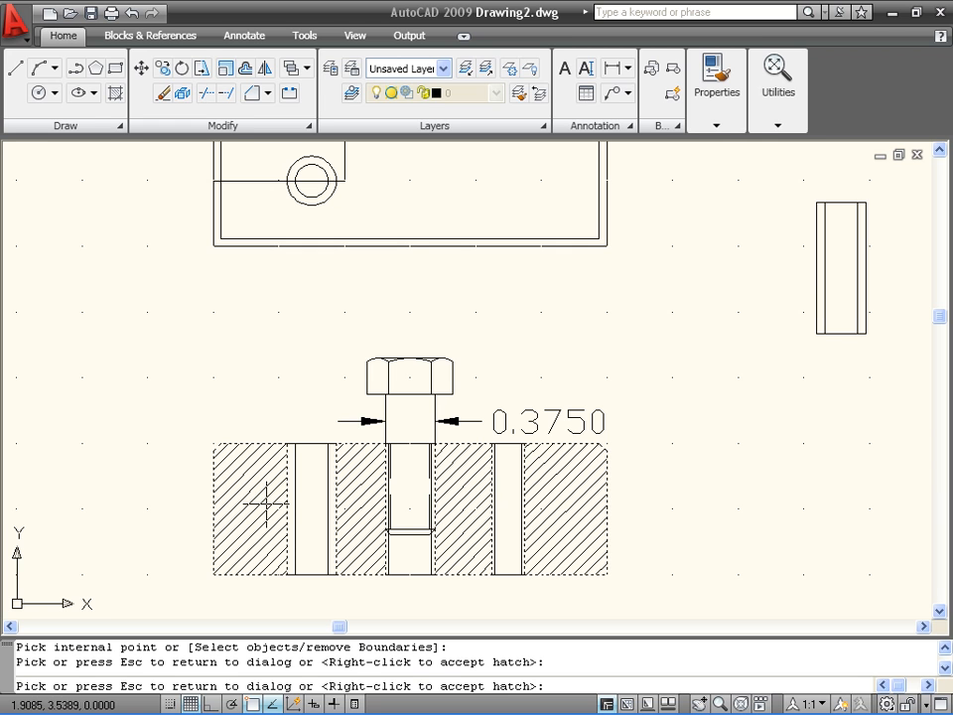
pyautogui.rightClick(858, 474)
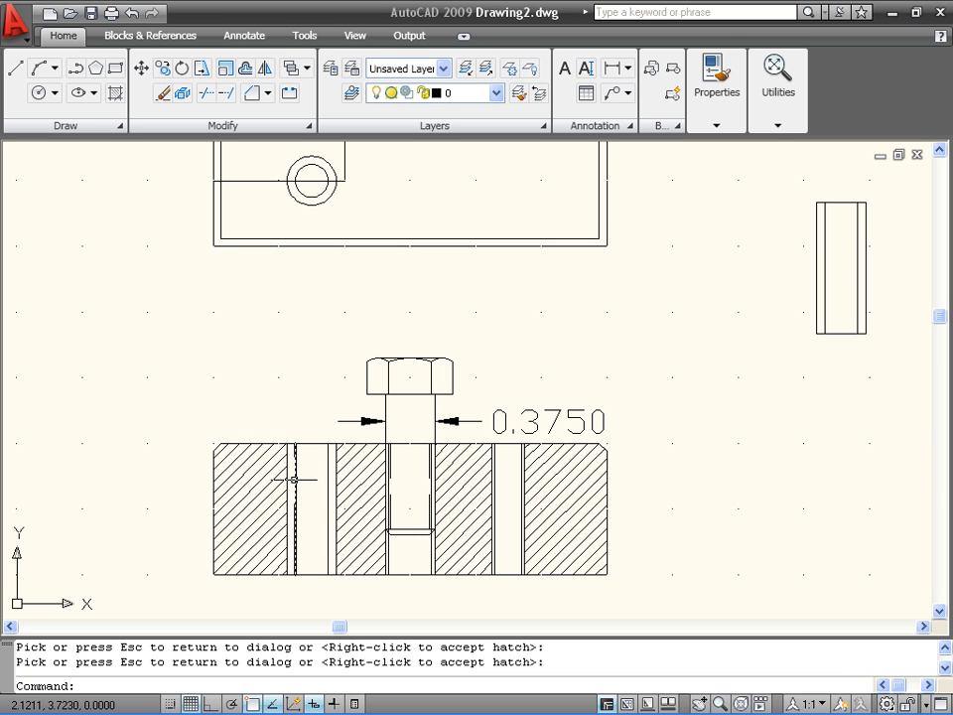
# - Start another ANSI31 hatch and pick the two narrow wall strips of the left hole in the lower view
pyautogui.moveTo(294, 480)
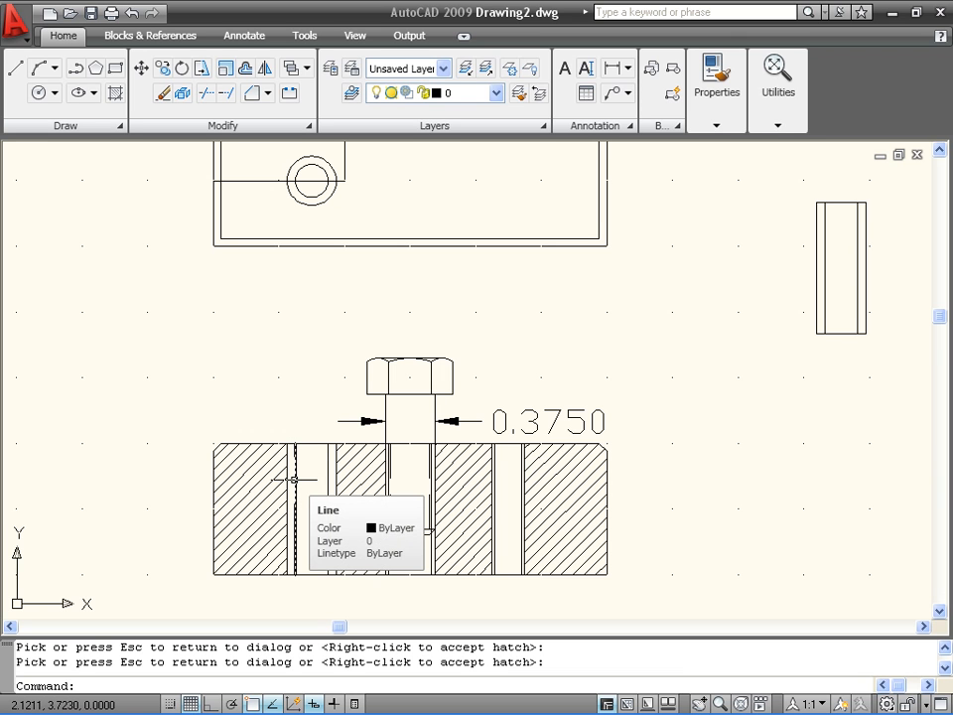
pyautogui.click(116, 94)
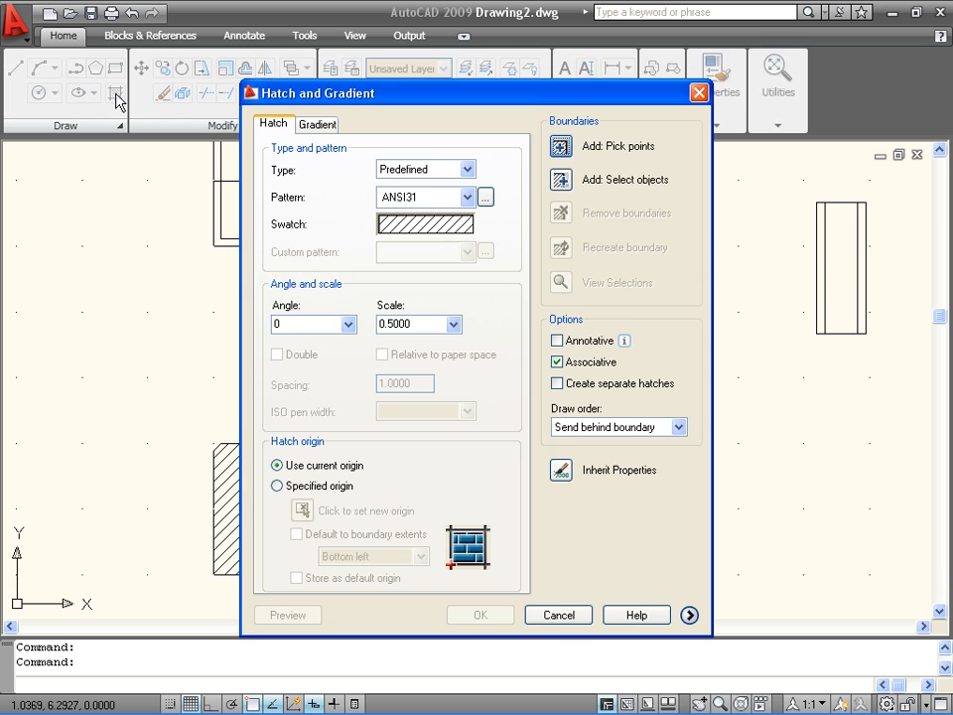
pyautogui.click(562, 149)
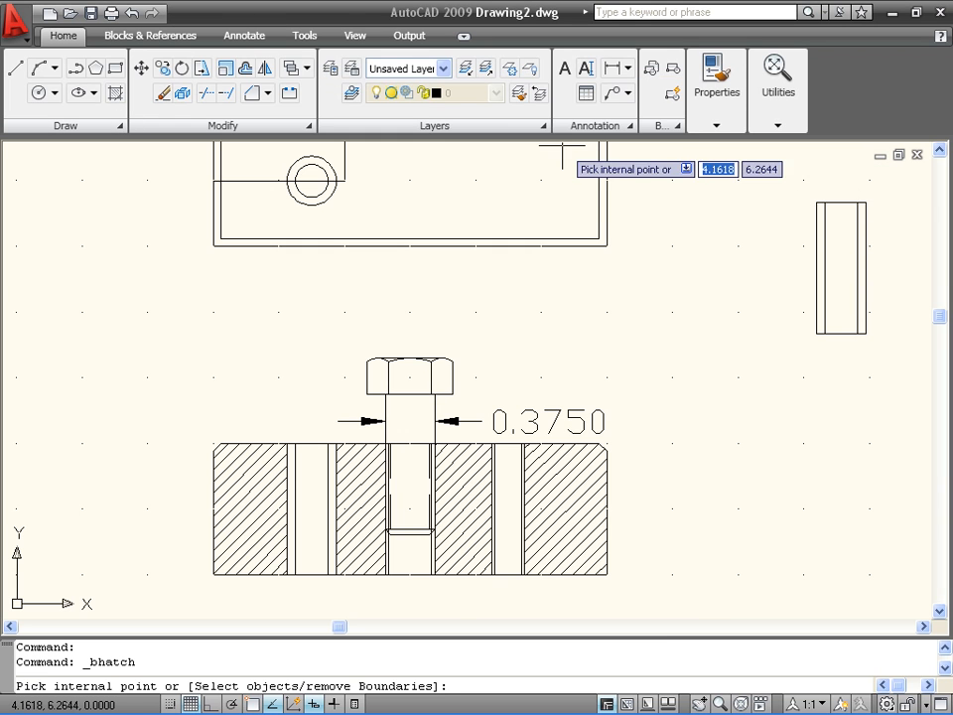
pyautogui.click(291, 479)
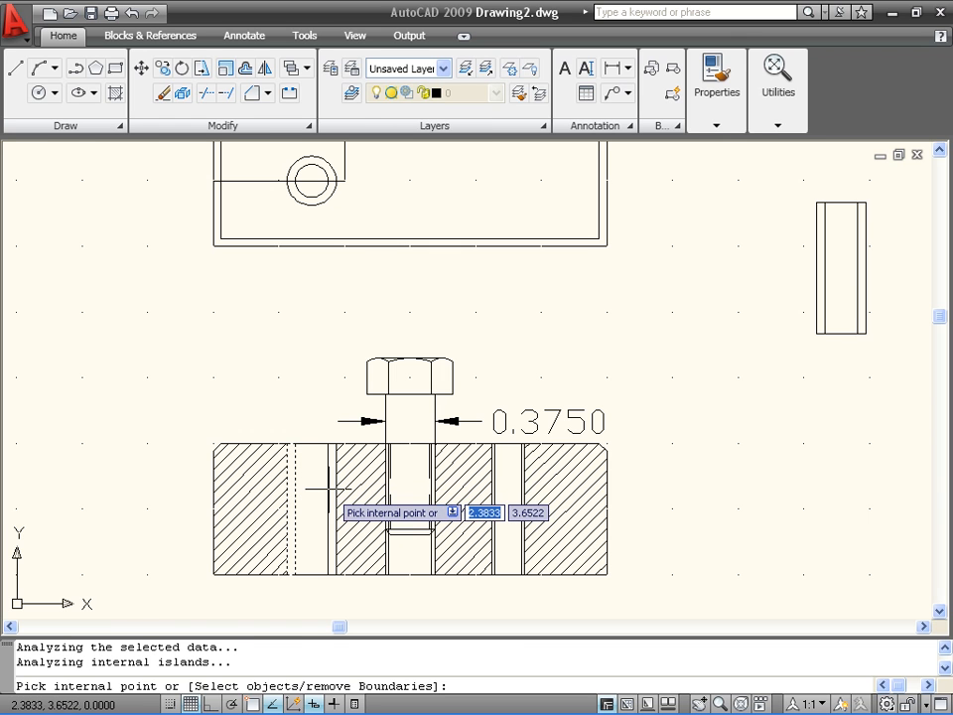
pyautogui.click(331, 488)
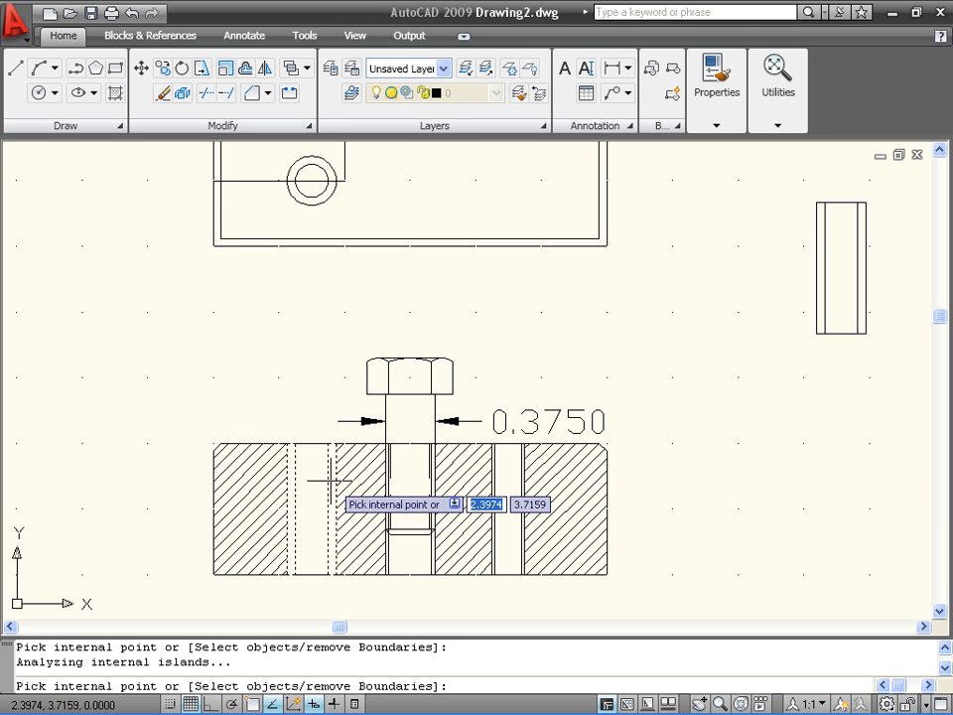
pyautogui.press('Return')
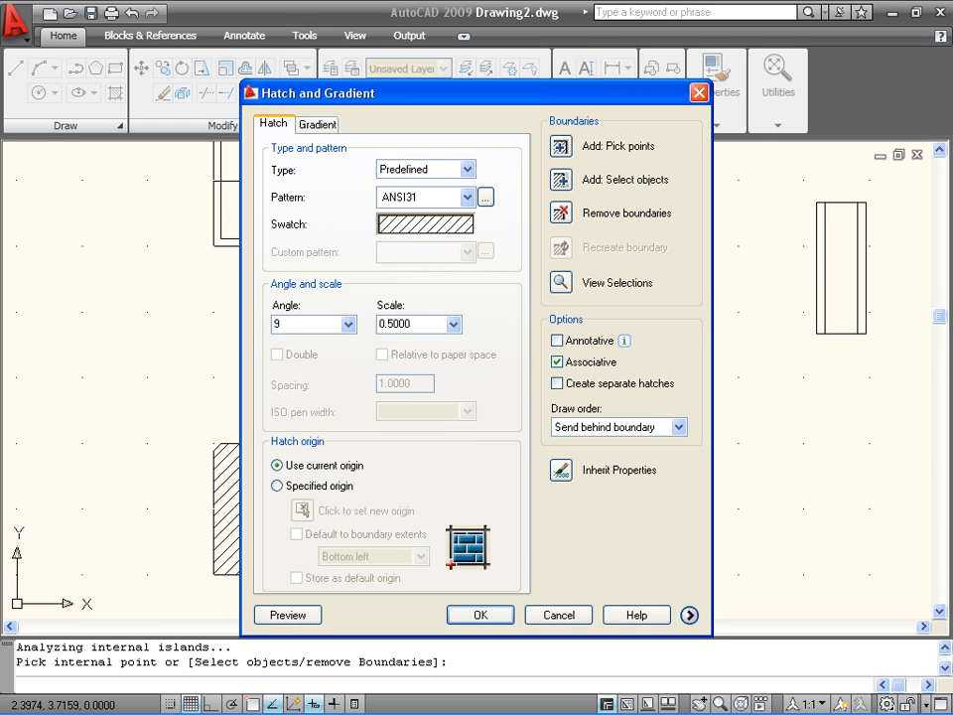
# - Angle the hatch in the left hole's wall strips so its lines slope opposite to the plate hatch, preview it and accept it
pyautogui.click(275, 323)
pyautogui.write('9')
pyautogui.click(274, 615)
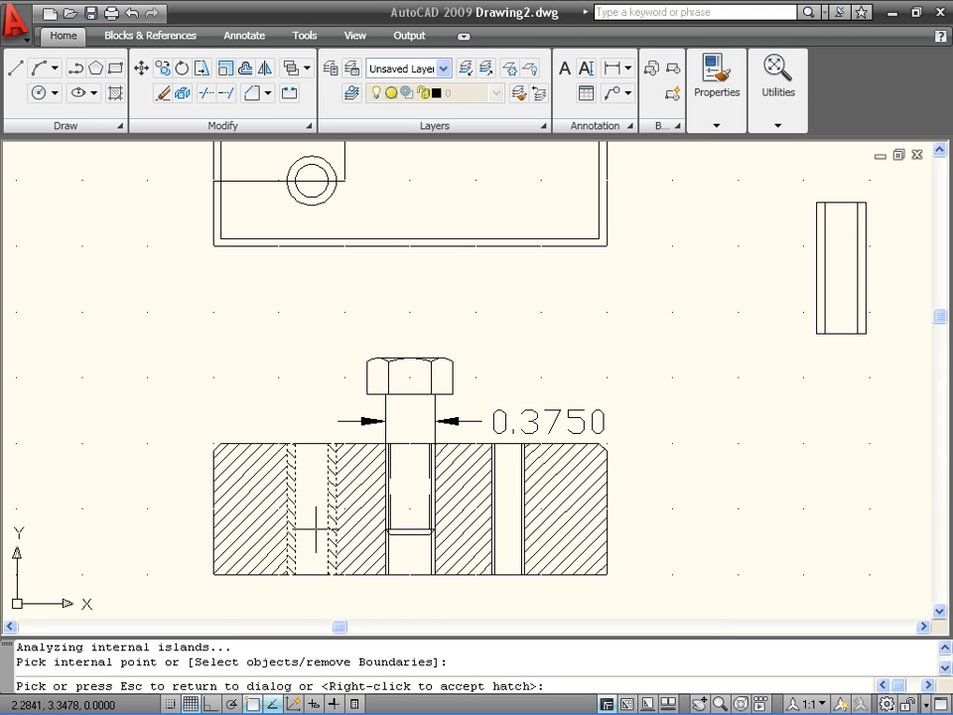
pyautogui.scroll(2, 316, 526)
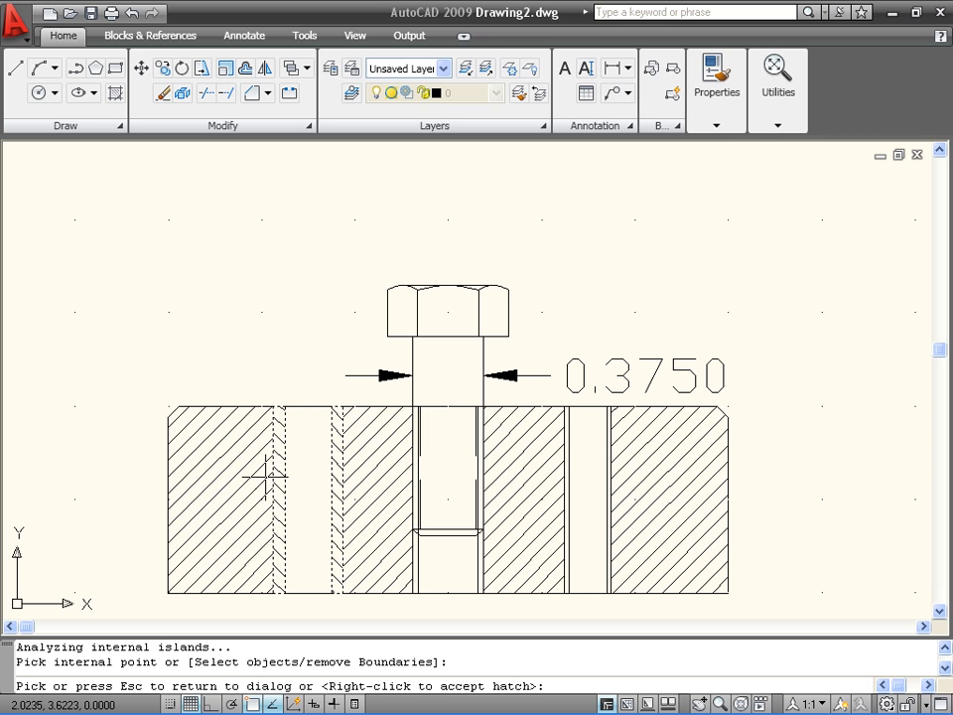
pyautogui.rightClick(255, 360)
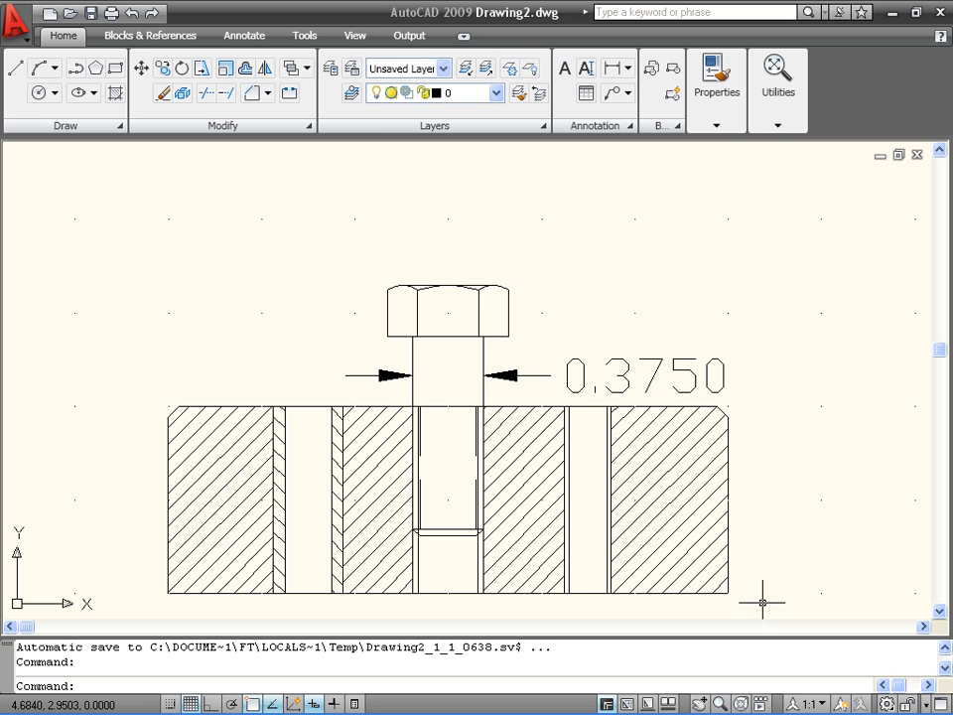
pyautogui.scroll(-5, 787, 378)
pyautogui.moveTo(794, 355)
pyautogui.mouseDown(button='middle')
pyautogui.moveTo(549, 538)
pyautogui.moveTo(538, 419)
pyautogui.mouseUp(button='middle')
pyautogui.scroll(-3, 549, 538)
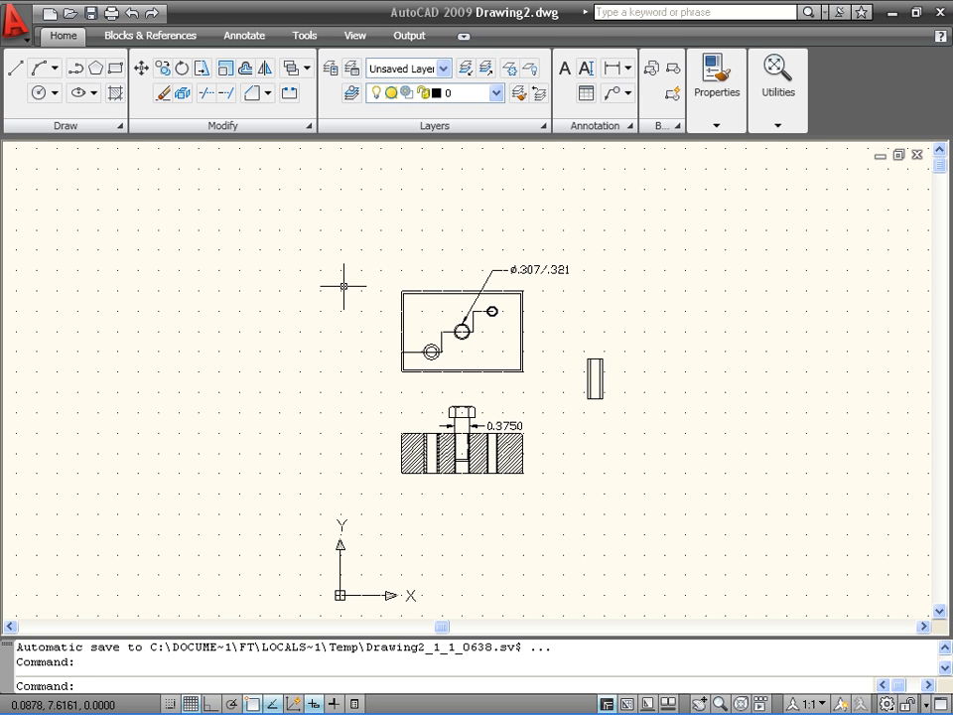
pyautogui.scroll(5, 606, 379)
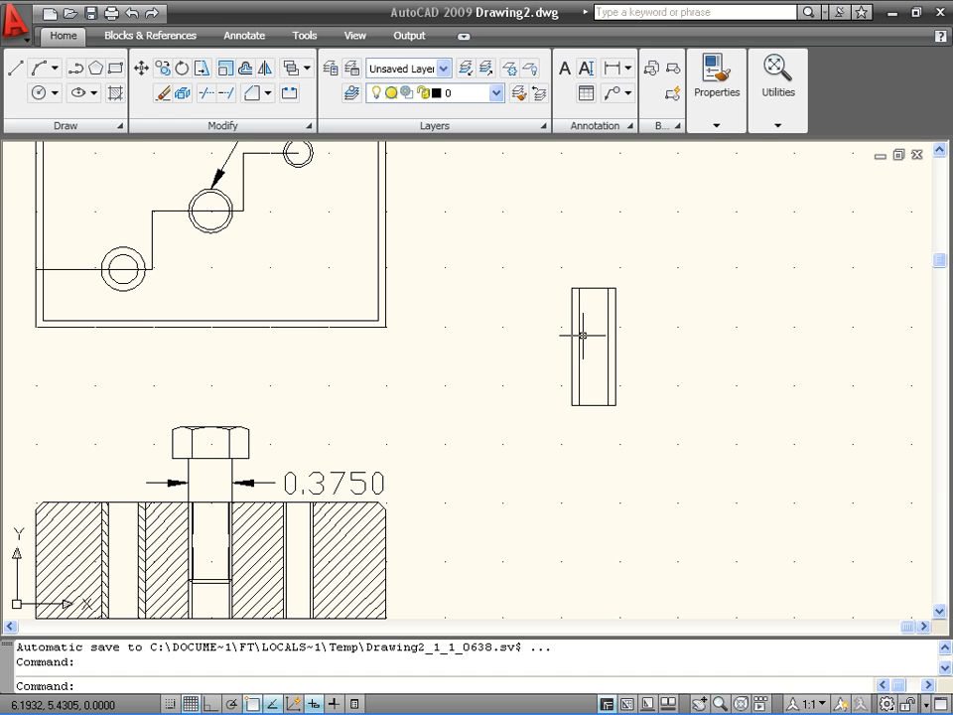
pyautogui.click(119, 126)
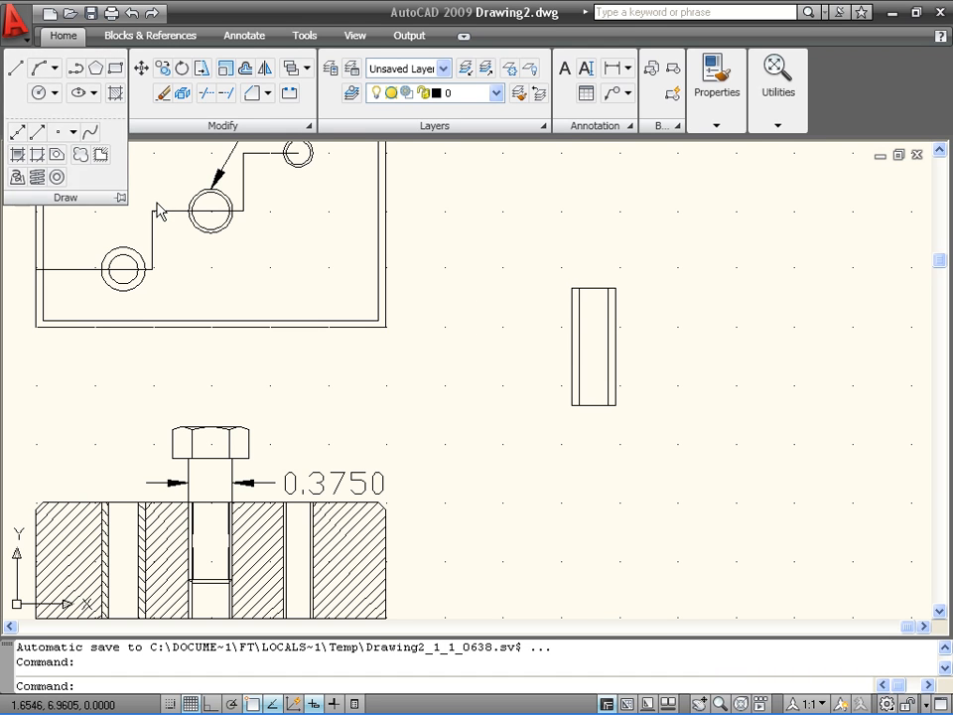
pyautogui.press('Escape')
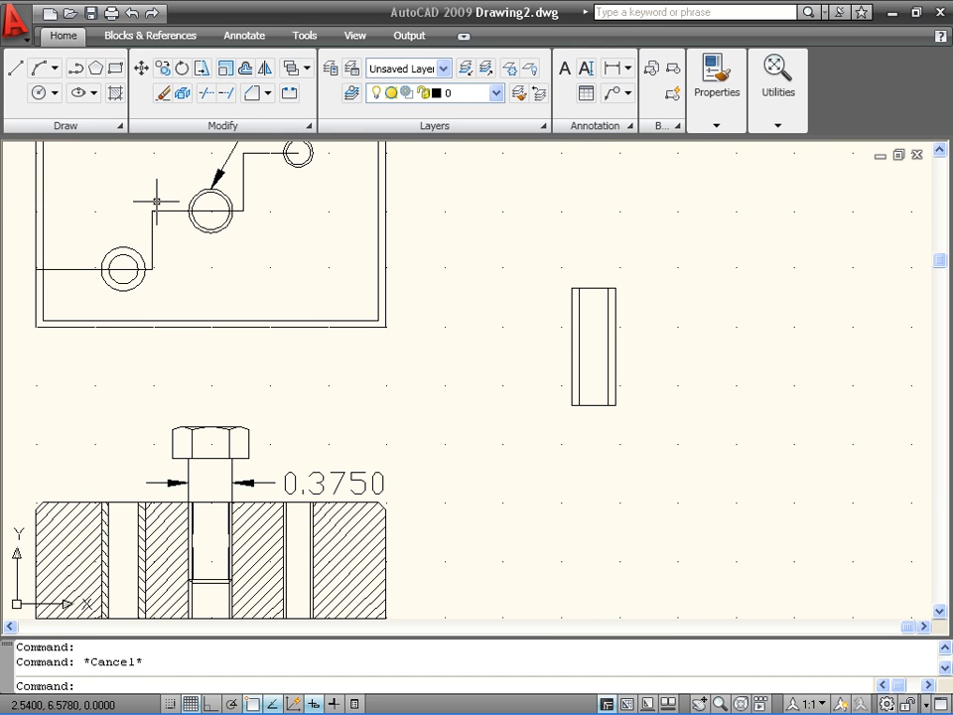
pyautogui.click(120, 129)
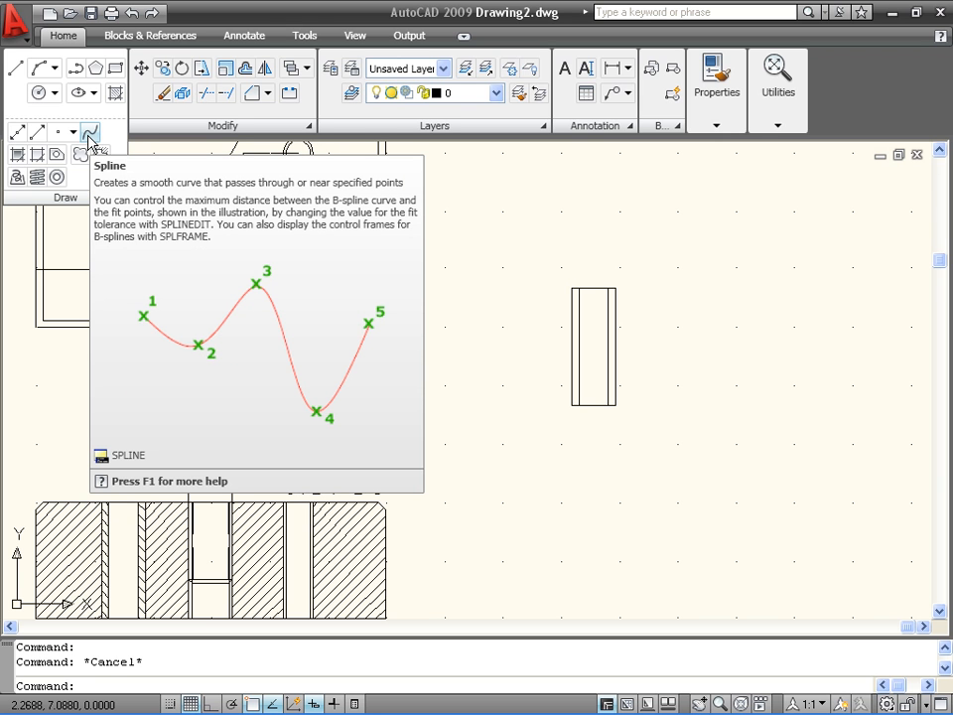
pyautogui.click(90, 135)
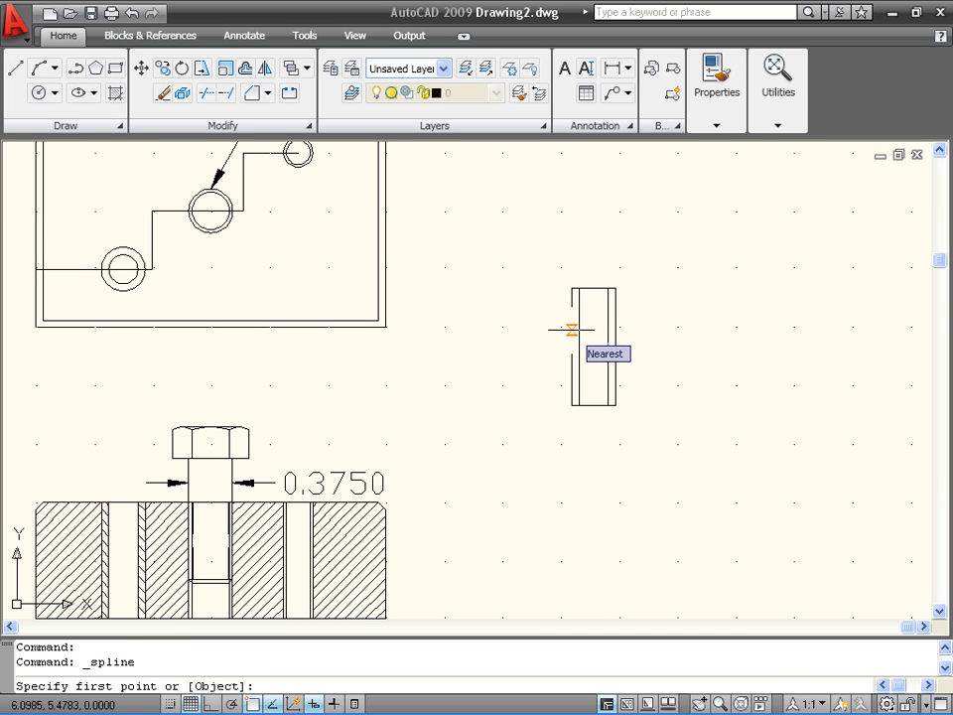
pyautogui.click(571, 329)
pyautogui.click(571, 317)
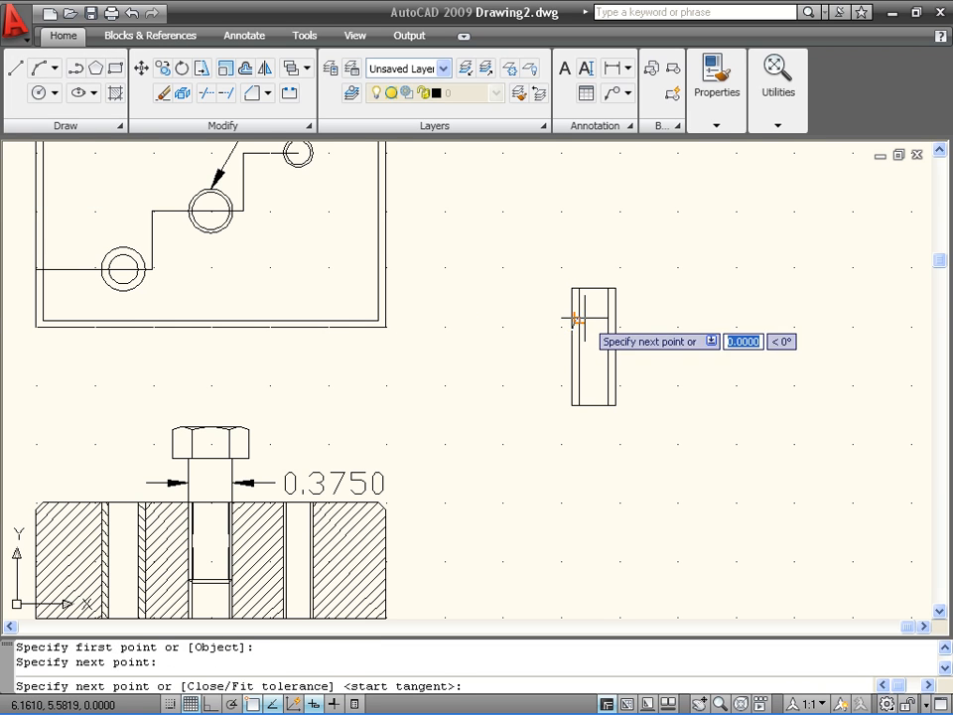
pyautogui.click(577, 319)
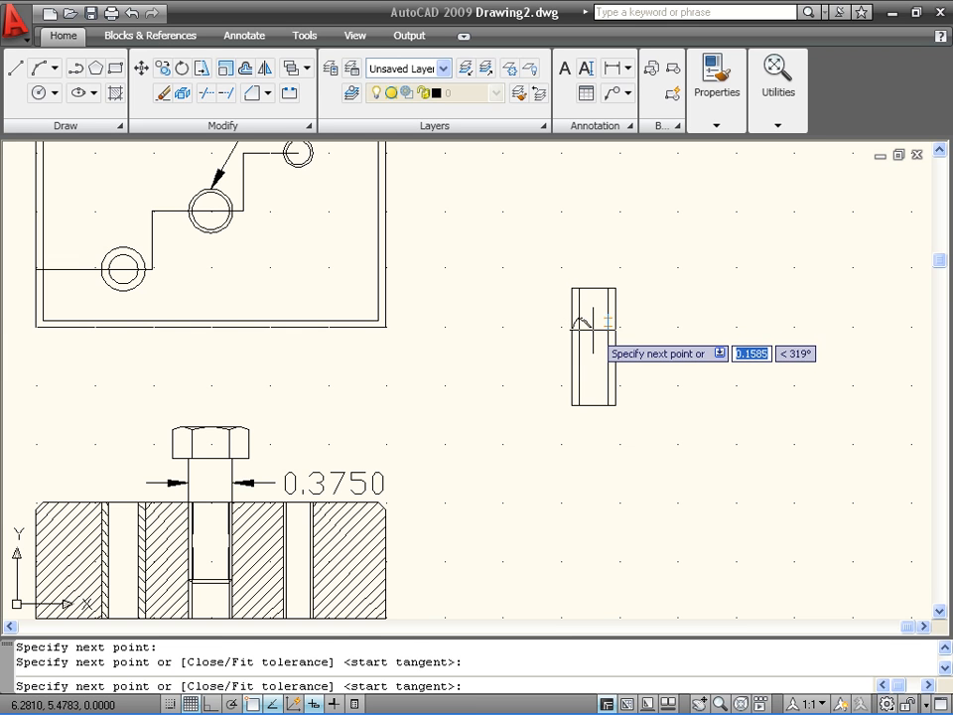
pyautogui.click(598, 327)
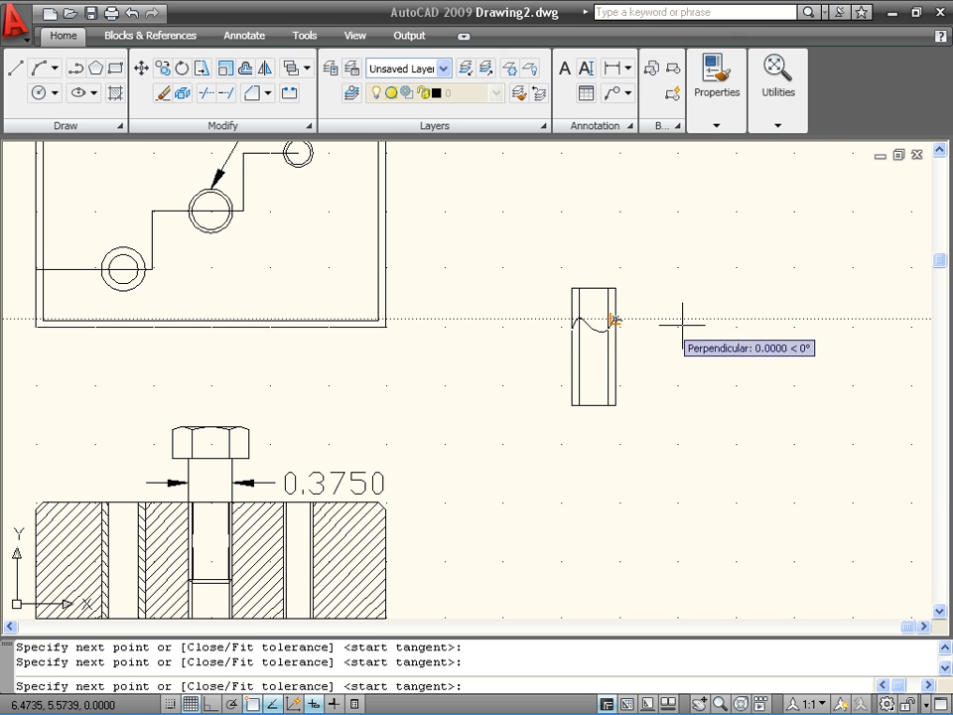
pyautogui.press('Escape')
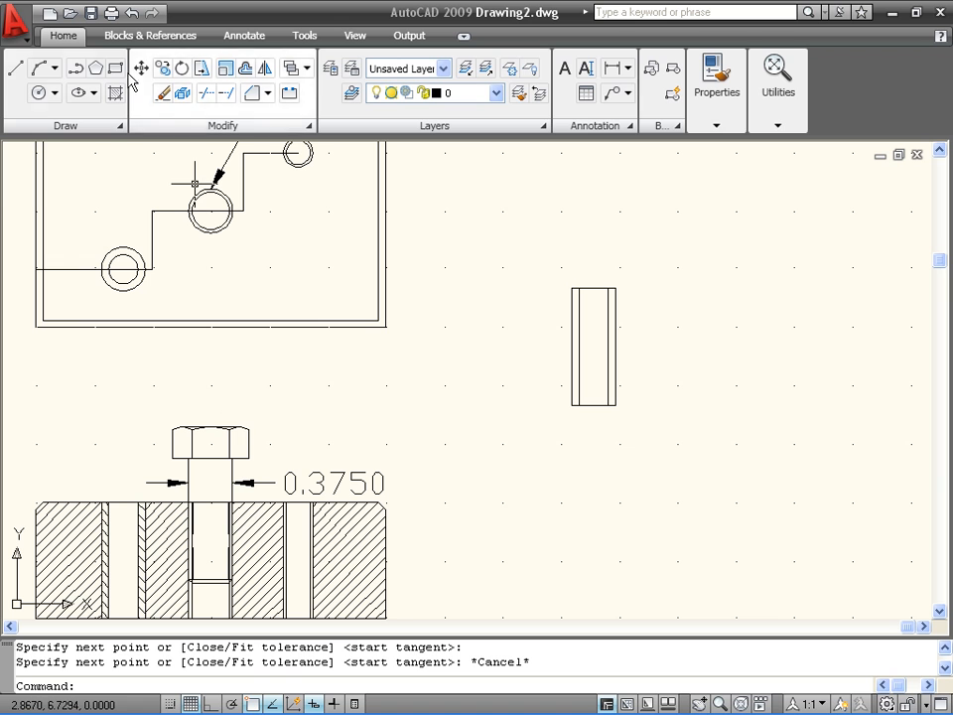
# - Draw a wavy spline break line across the upper part of the copied bushing, from its left outer edge to its right outer edge
pyautogui.click(120, 126)
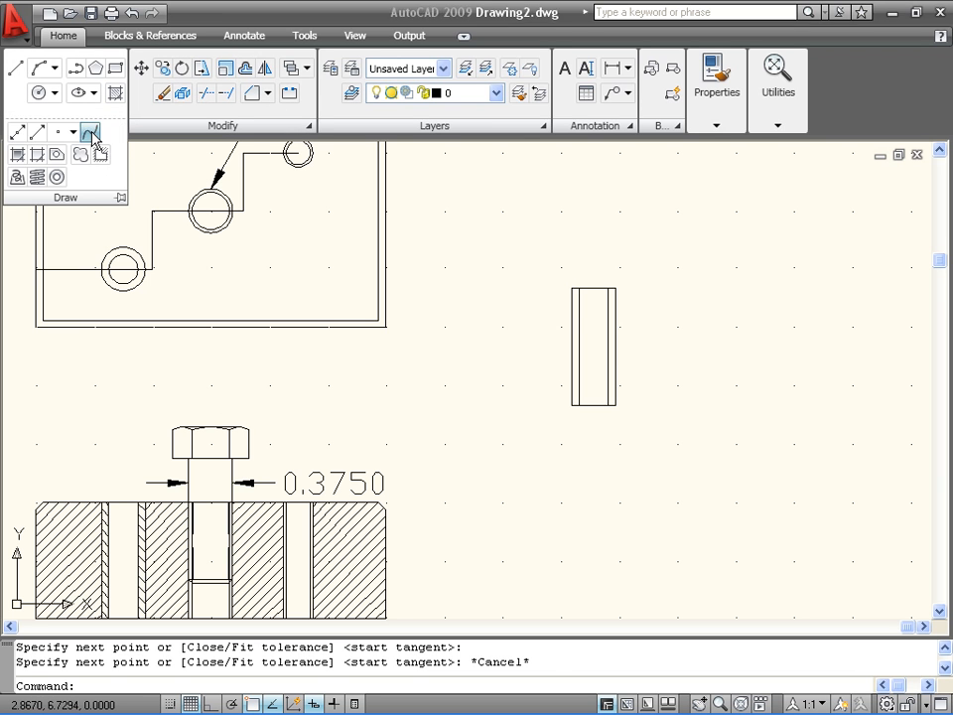
pyautogui.click(91, 136)
pyautogui.click(572, 331)
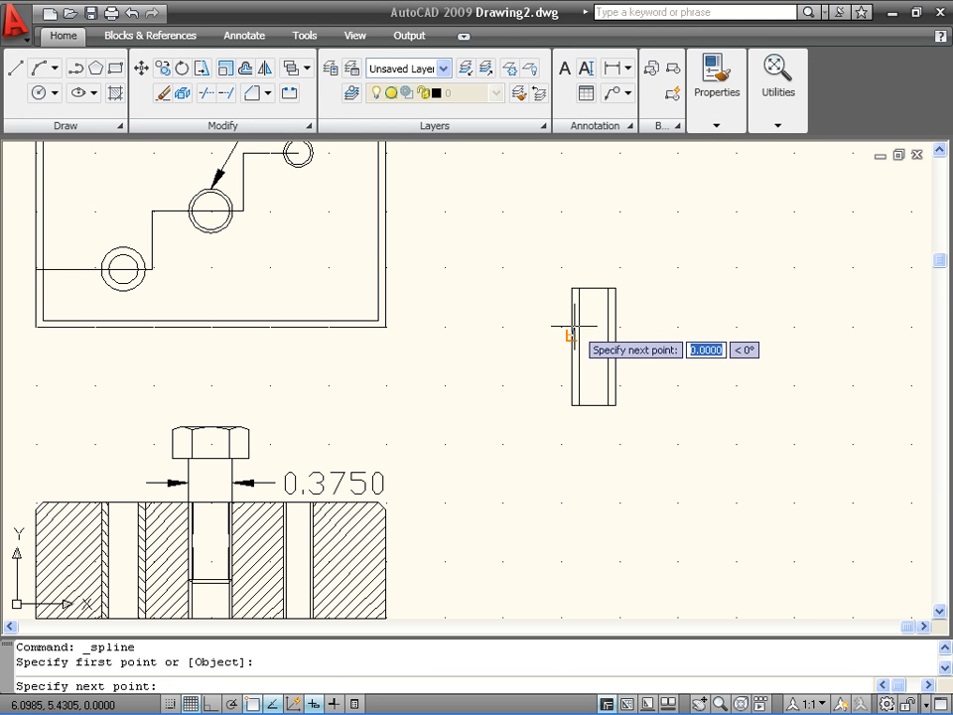
pyautogui.scroll(4, 571, 328)
pyautogui.click(564, 324)
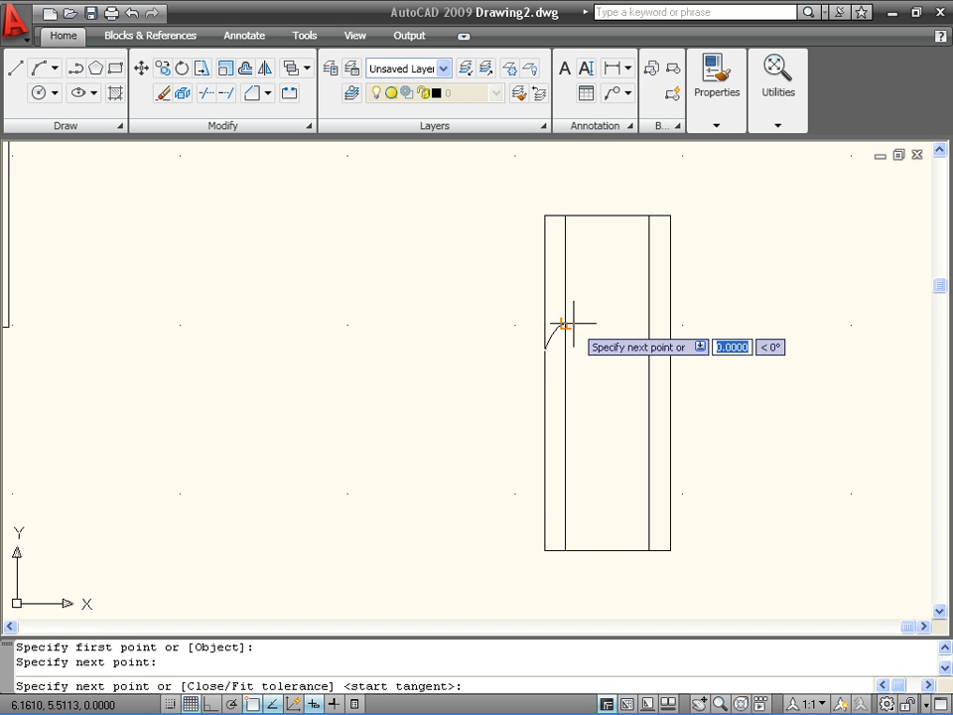
pyautogui.click(597, 342)
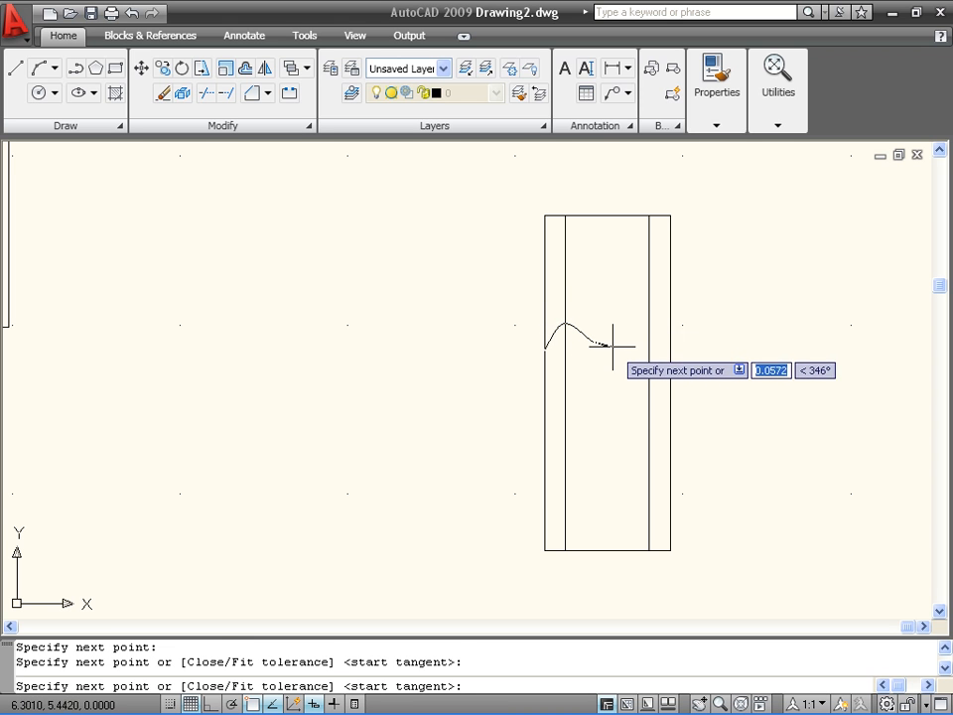
pyautogui.click(620, 346)
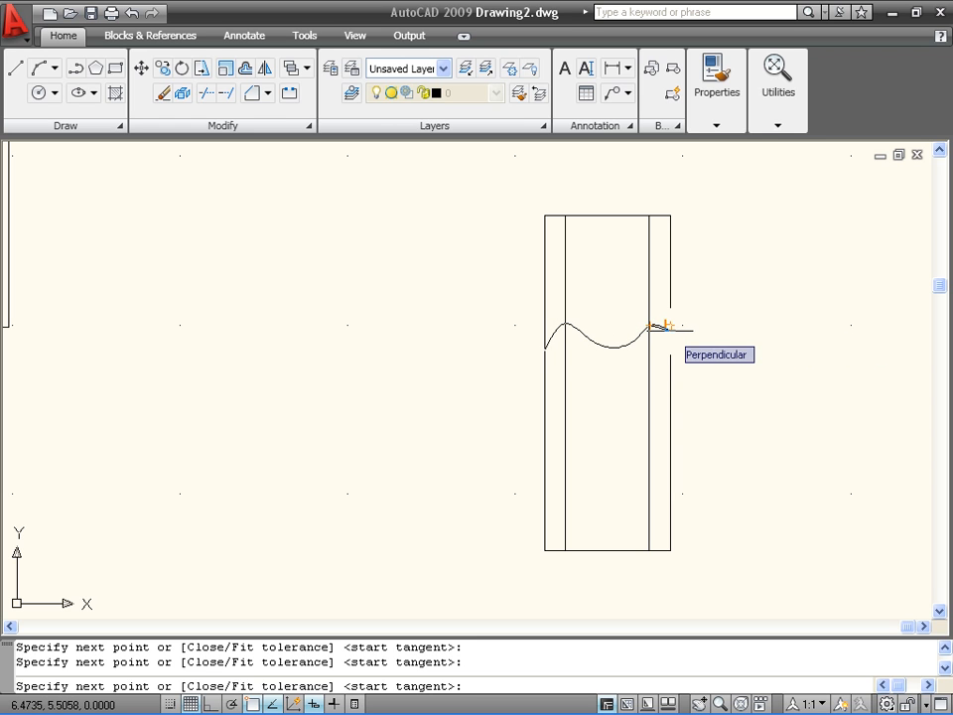
pyautogui.click(669, 326)
pyautogui.press('Return')
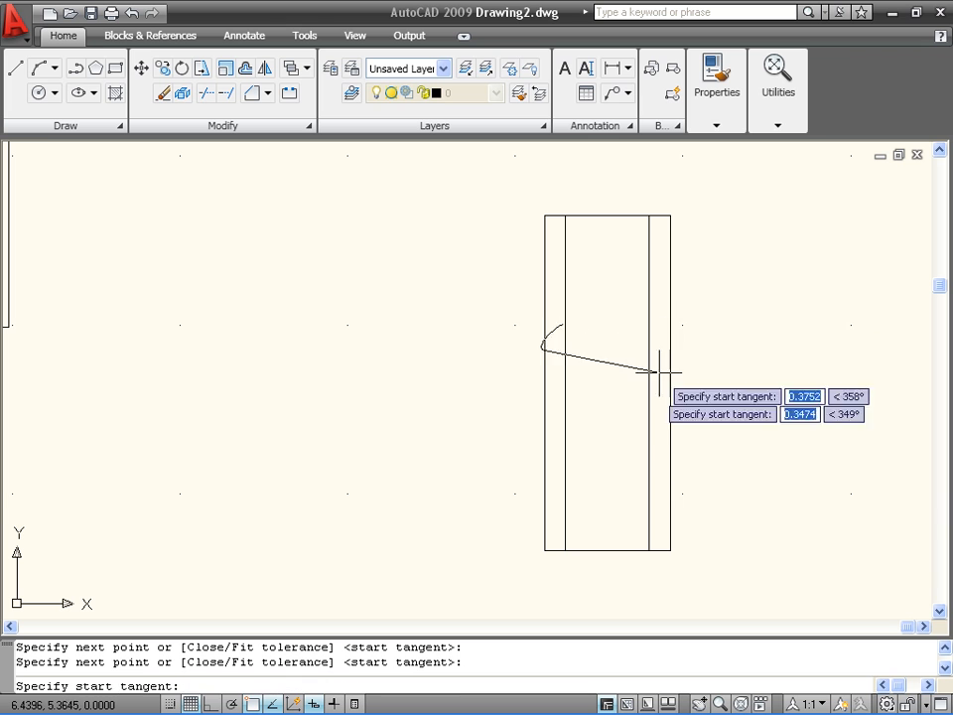
pyautogui.click(651, 431)
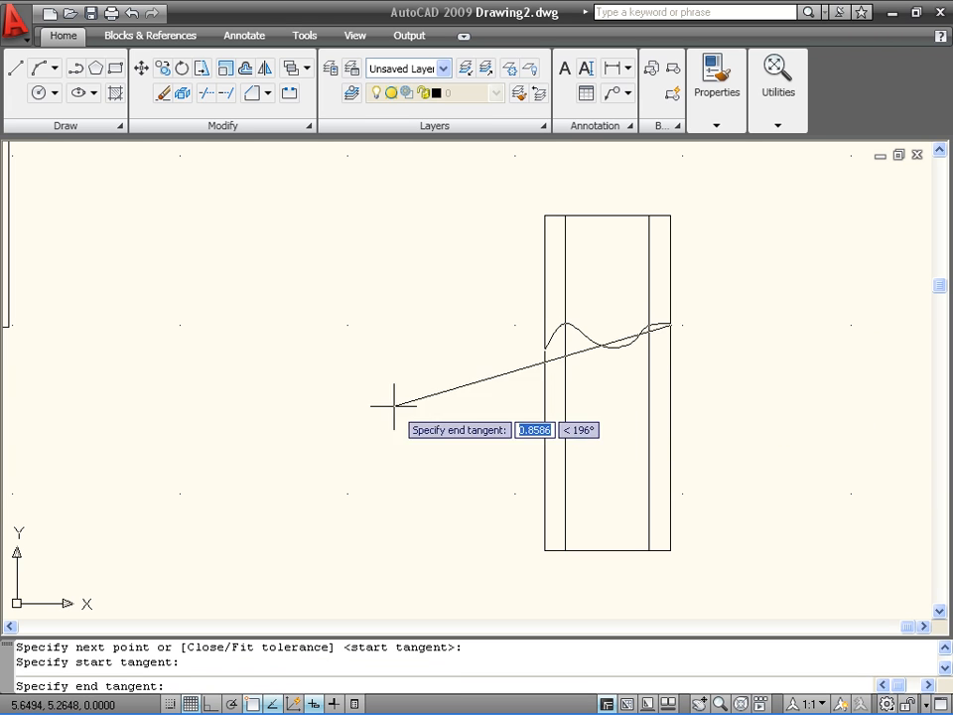
pyautogui.click(525, 397)
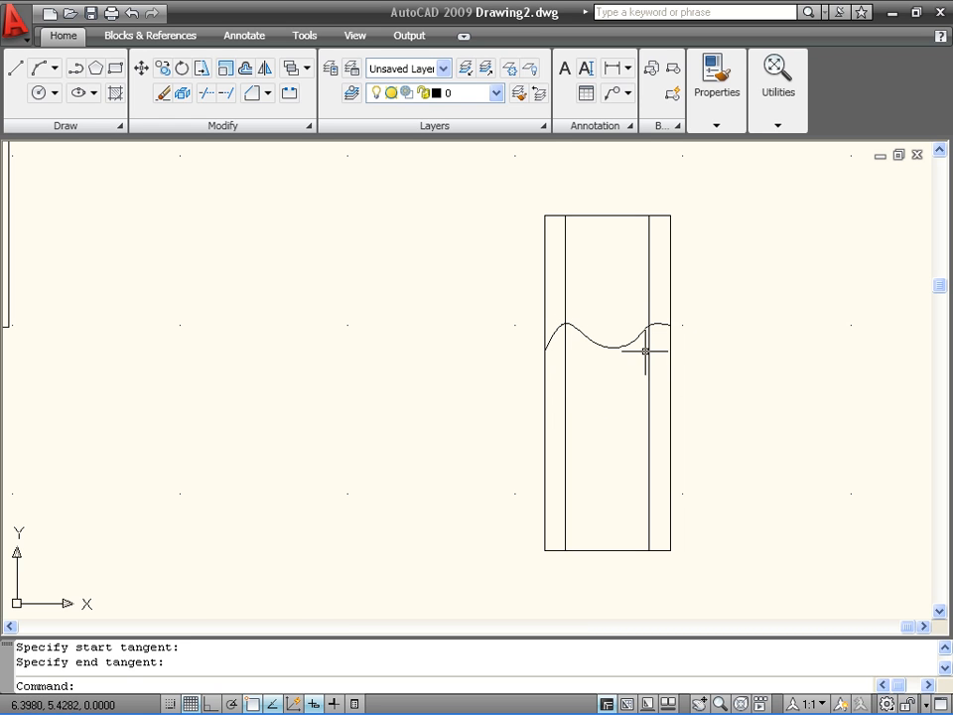
# - Create a multiline text box in the empty area to the right of the top view's leader note
pyautogui.scroll(3, 623, 372)
pyautogui.scroll(-5, 622, 373)
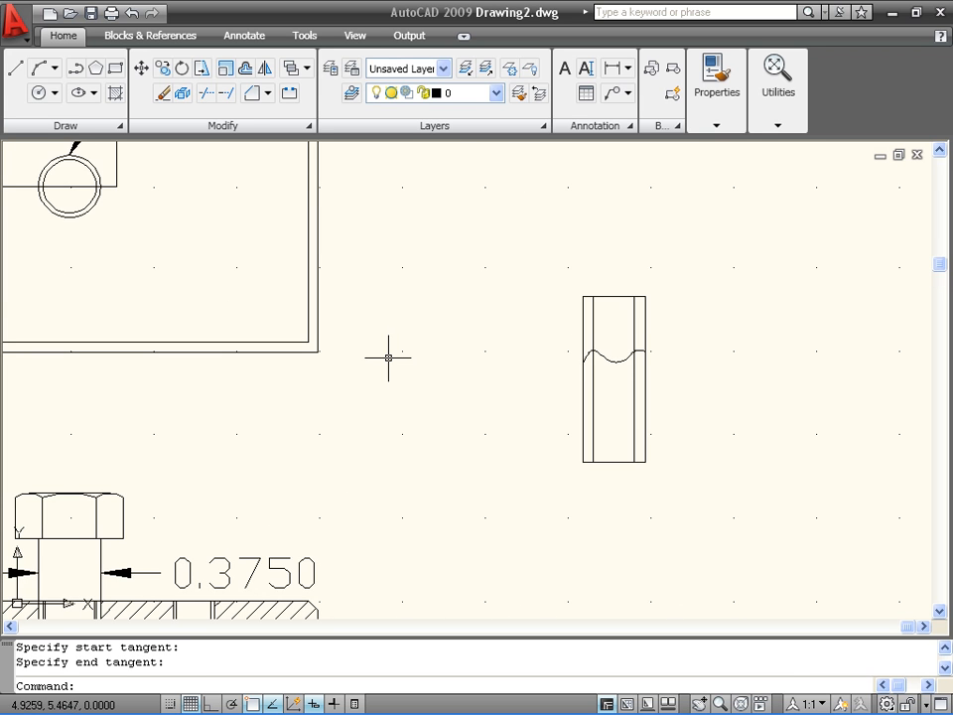
pyautogui.scroll(-2, 388, 357)
pyautogui.moveTo(557, 329)
pyautogui.mouseDown(button='middle')
pyautogui.moveTo(561, 347)
pyautogui.moveTo(540, 391)
pyautogui.mouseUp(button='middle')
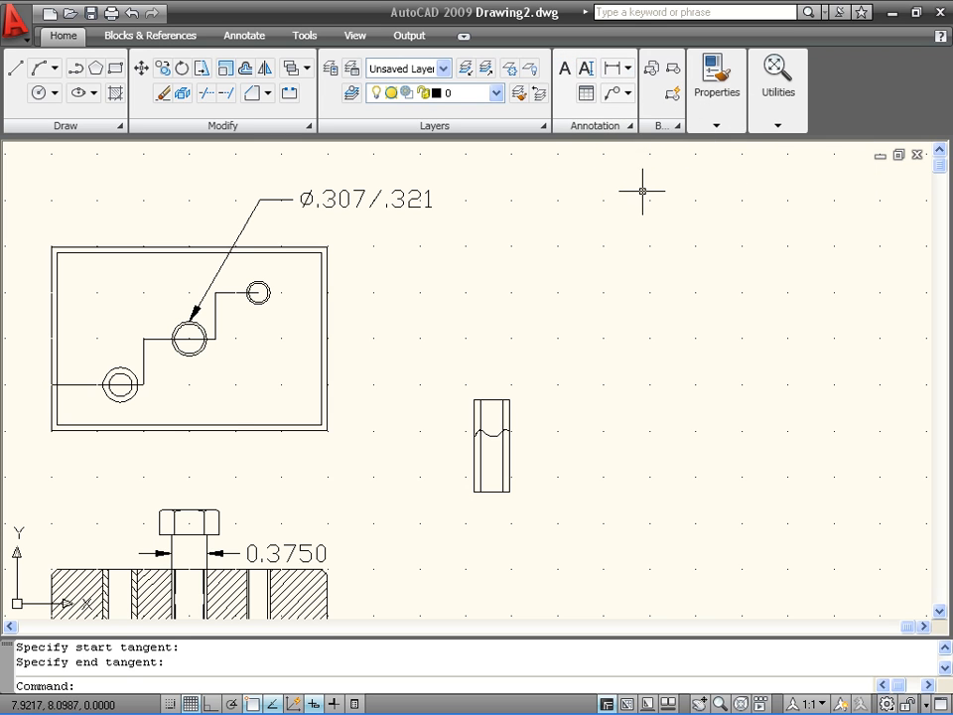
pyautogui.click(631, 126)
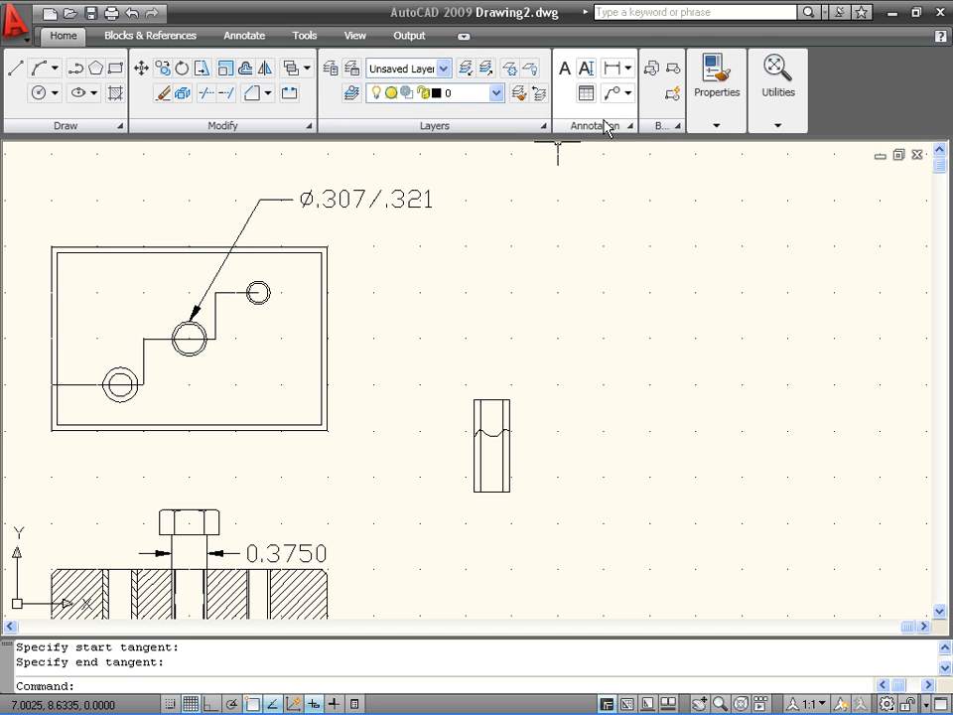
pyautogui.click(565, 69)
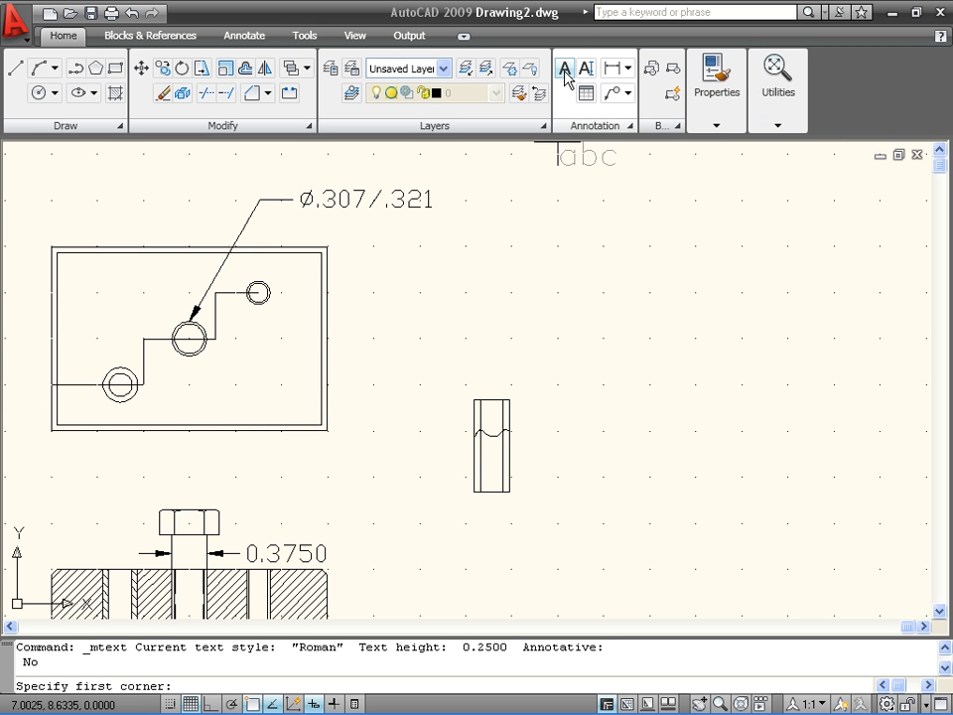
pyautogui.click(545, 189)
pyautogui.click(901, 277)
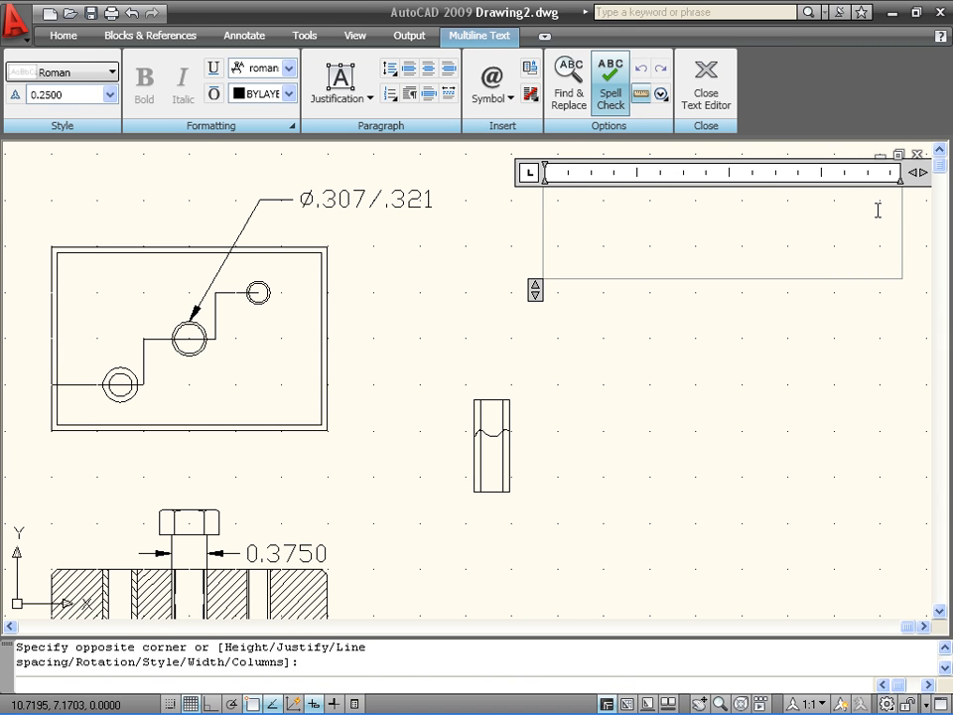
# - Enter the heading "Notes :" followed by the lines "1.gjsl;dfgjl", "2.dfasdfkj" and "3.fasdfj"
pyautogui.write('nO')
pyautogui.press('BackSpace')
pyautogui.press('BackSpace')
pyautogui.write('Notes')
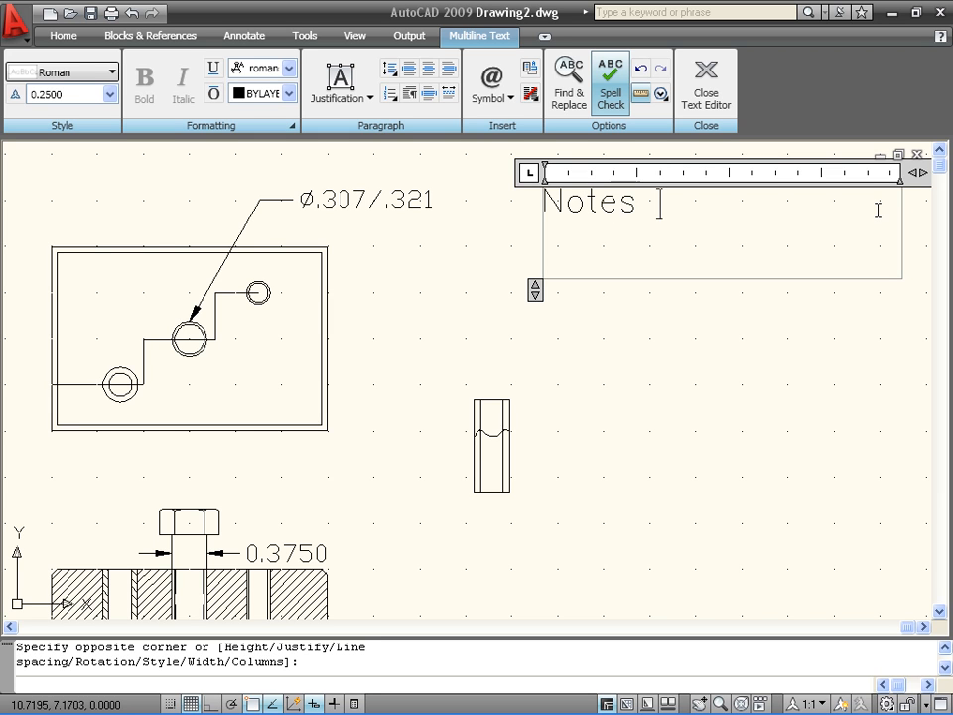
pyautogui.write(' :')
pyautogui.press('Return')
pyautogui.write('1.gjsl;dfgjl')
pyautogui.press('Return')
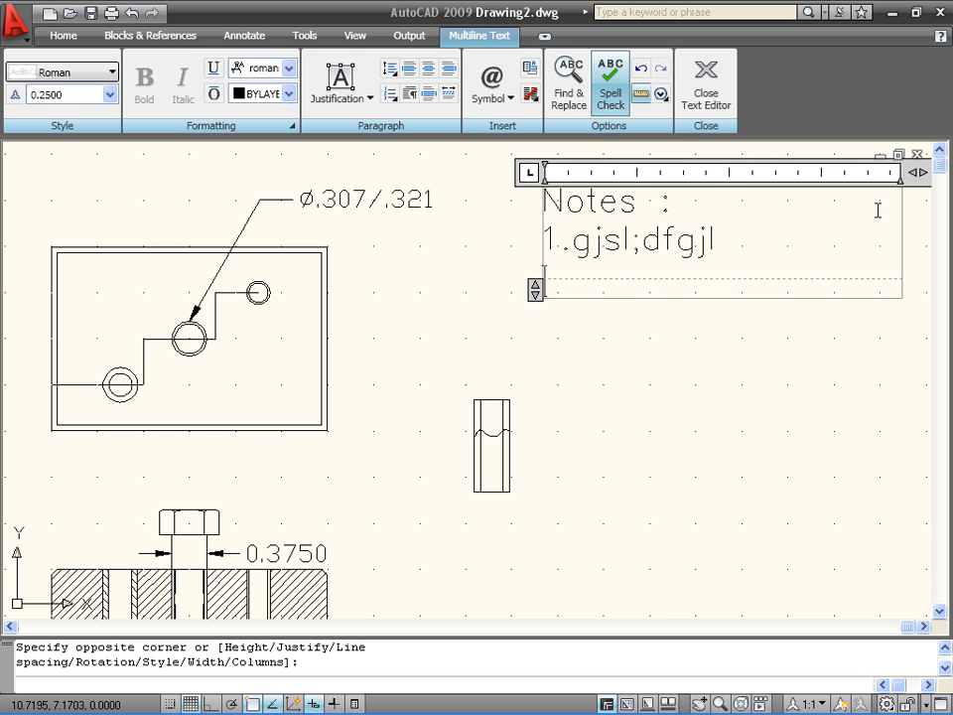
pyautogui.write('2.dfasdfkj')
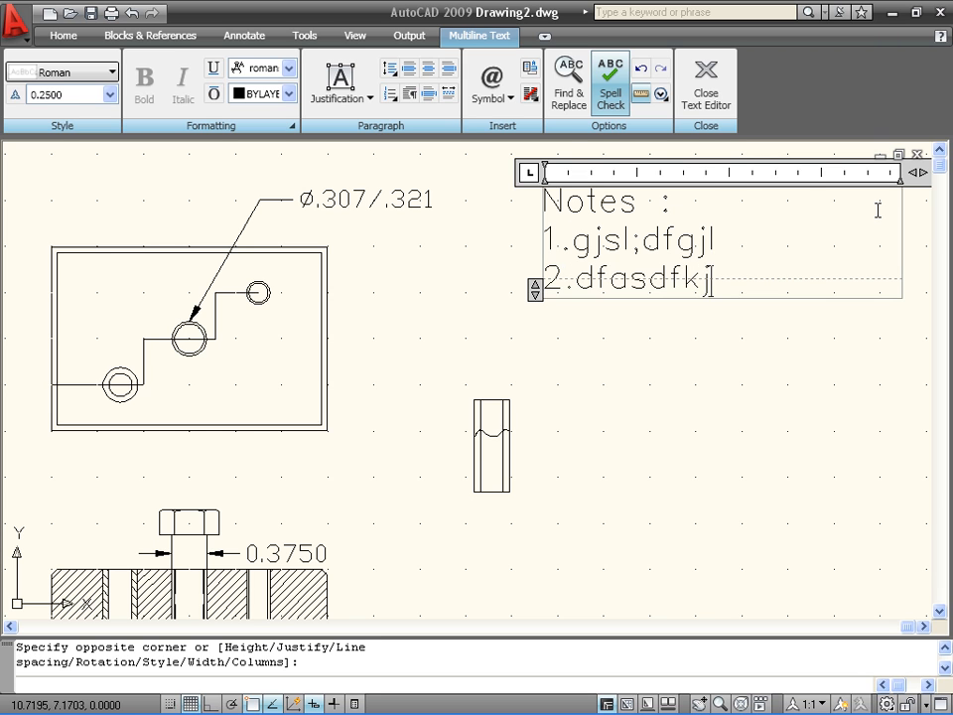
pyautogui.press('Return')
pyautogui.write('3.')
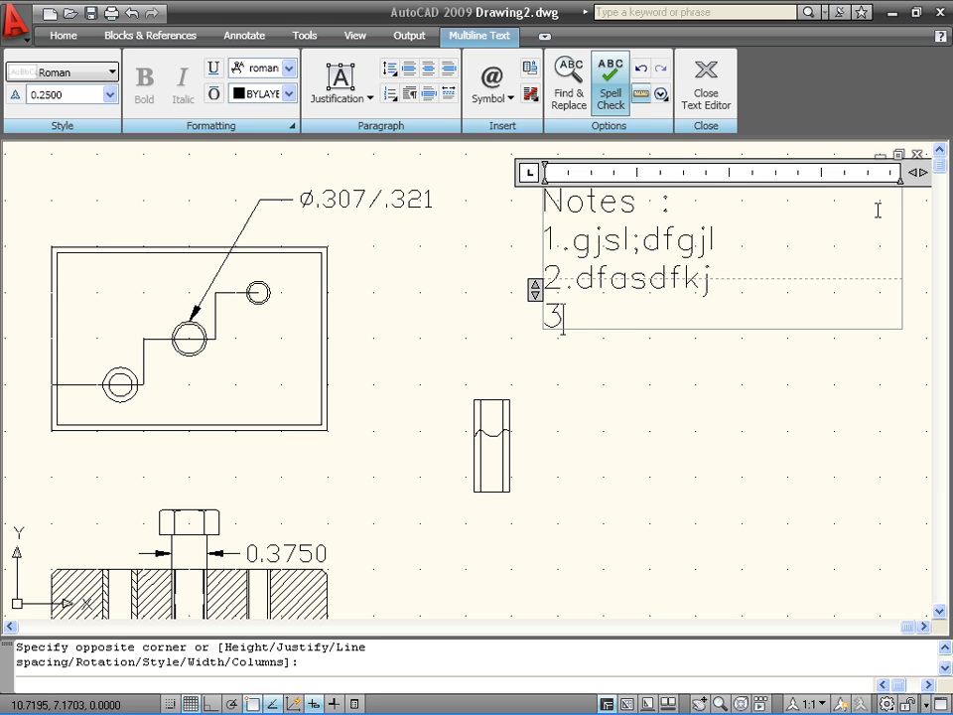
pyautogui.write('fasdfj')
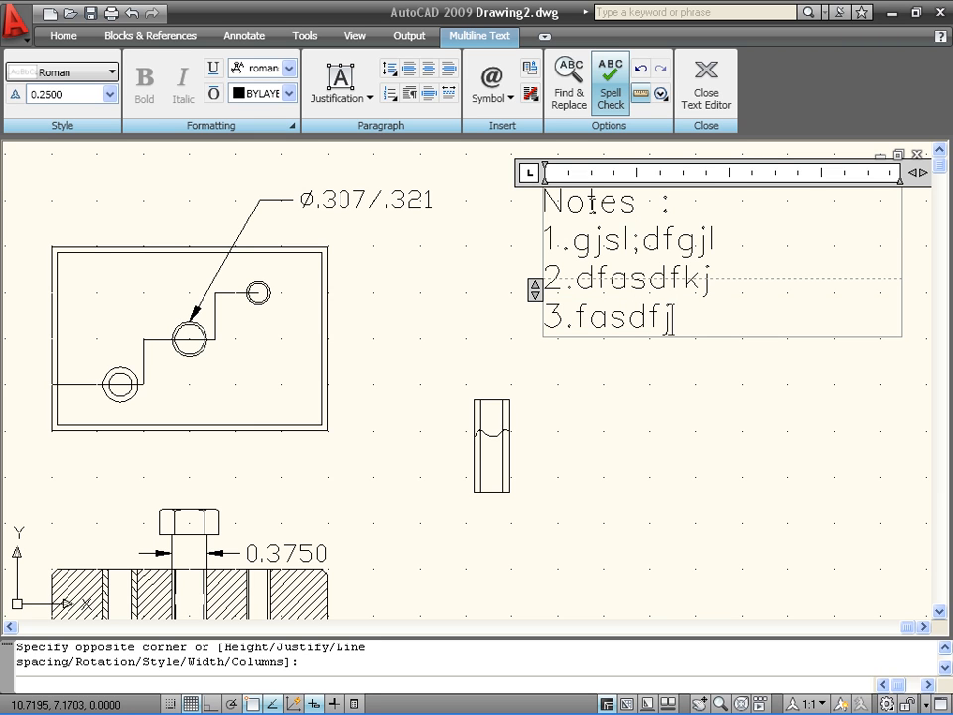
# - Select the heading and all three note lines and set their text height to 0.1800
pyautogui.moveTo(543, 200); pyautogui.dragTo(720, 319)
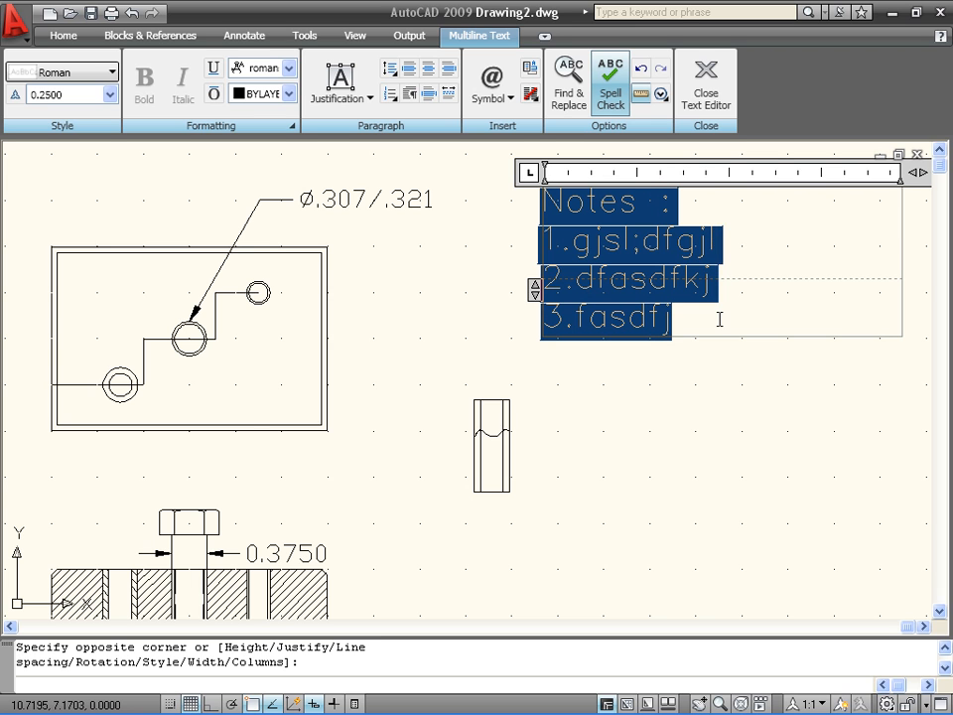
pyautogui.click(110, 95)
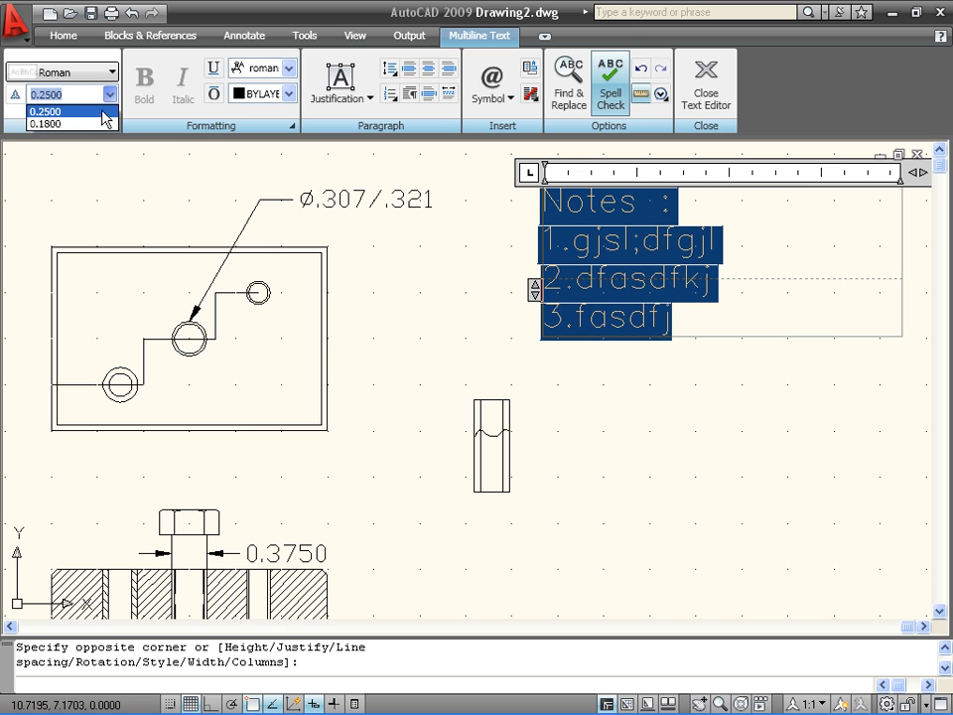
pyautogui.click(91, 124)
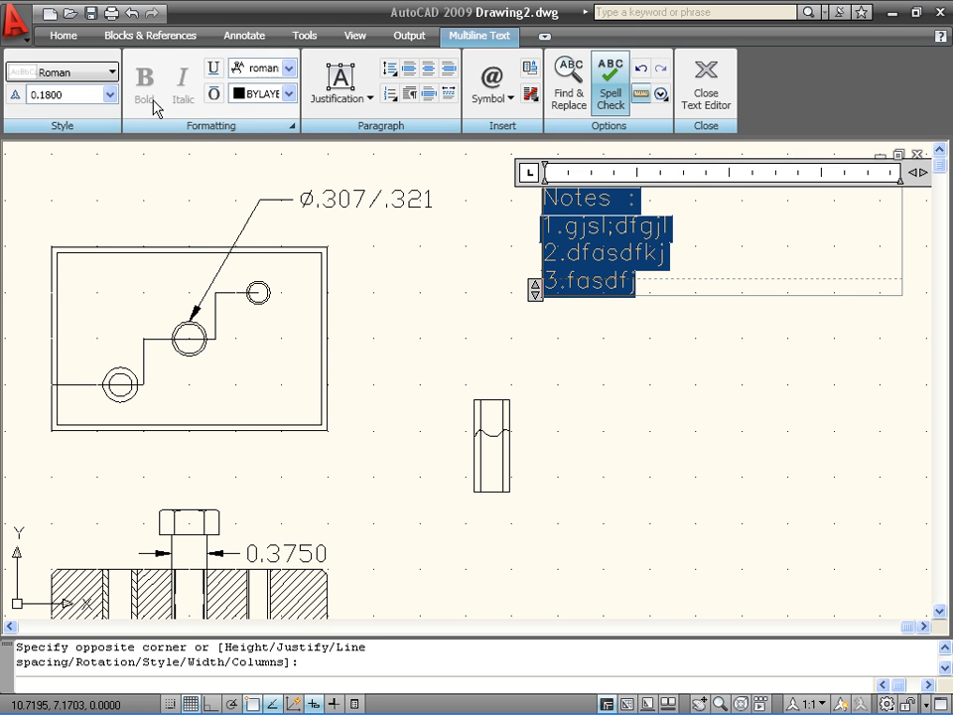
pyautogui.click(110, 97)
pyautogui.click(111, 96)
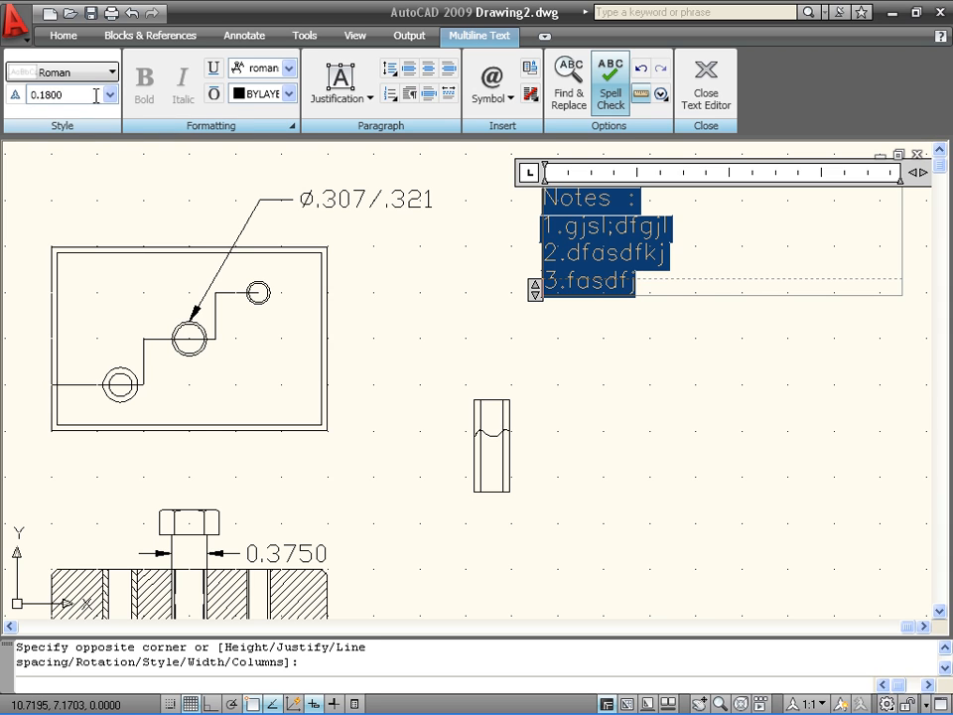
# - Set the text height of the selected heading and note lines to 0.1000
pyautogui.click(47, 96)
pyautogui.click(45, 95)
pyautogui.press('BackSpace')
pyautogui.press('Return')
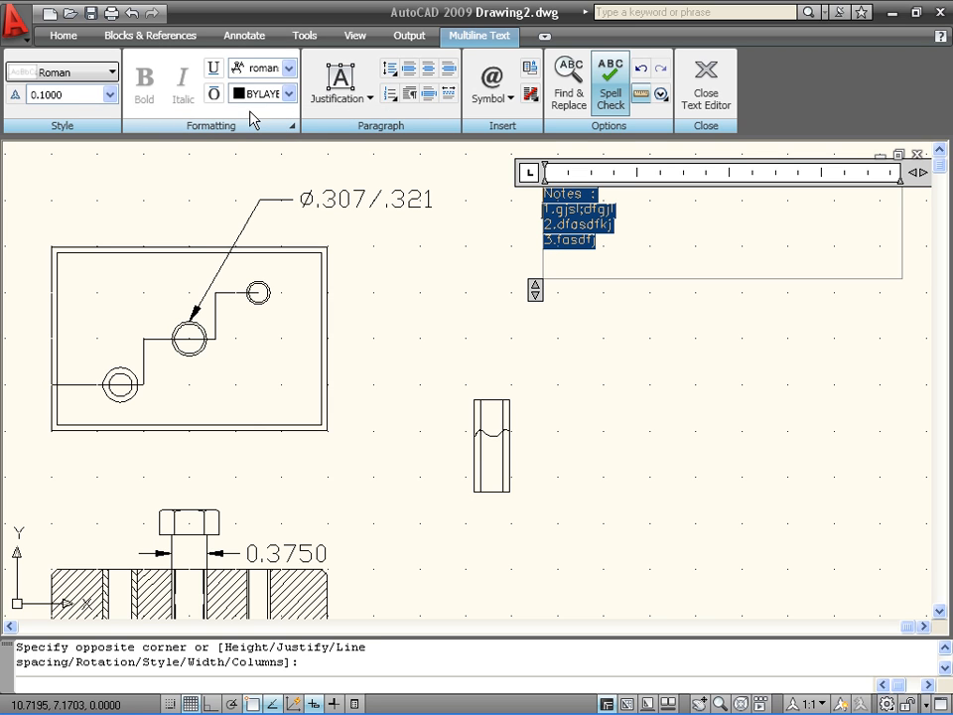
# - Change the text style of the notes to Annotative
pyautogui.click(112, 73)
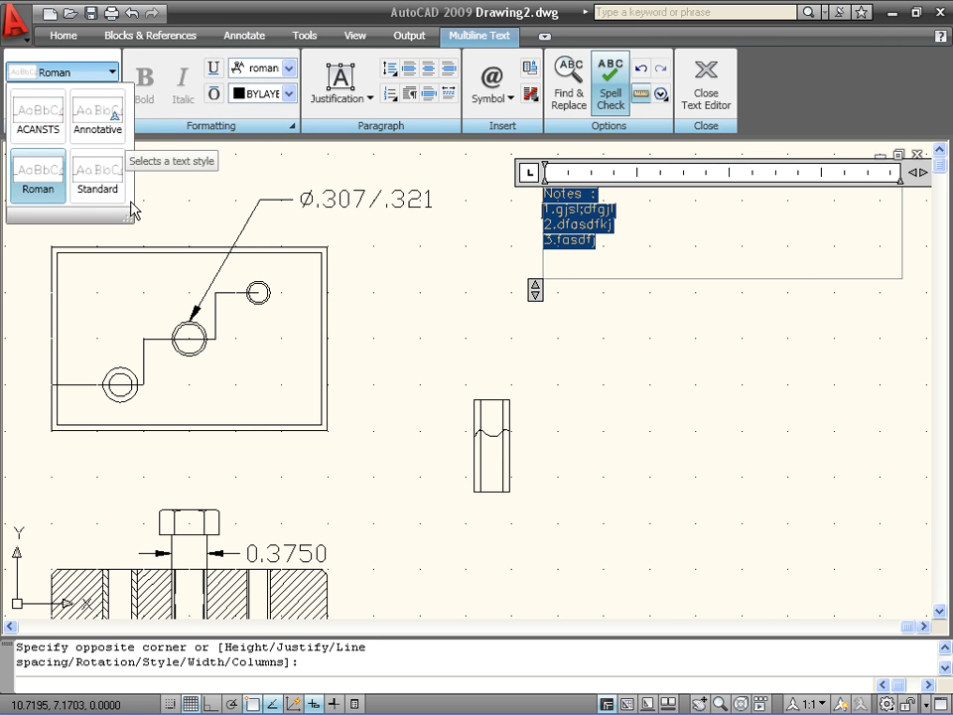
pyautogui.click(113, 75)
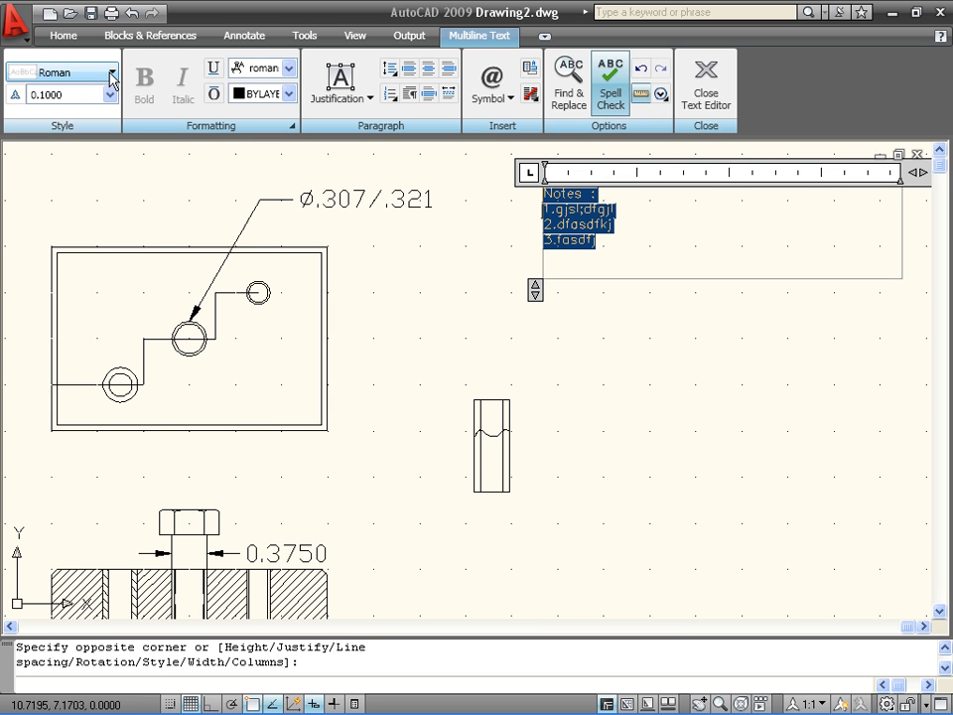
pyautogui.click(112, 75)
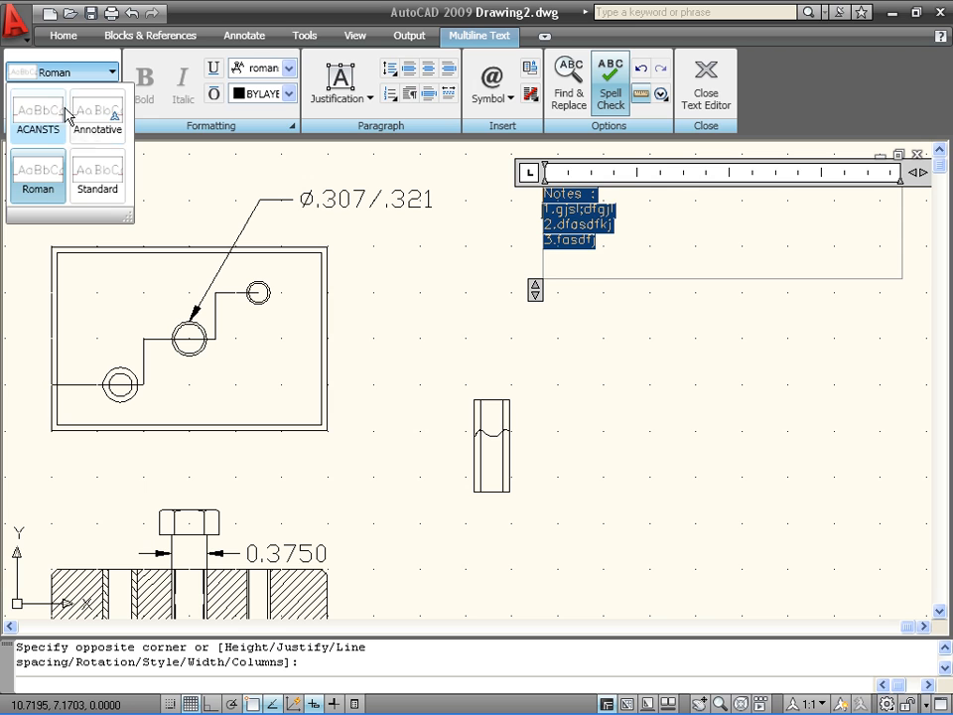
pyautogui.click(80, 115)
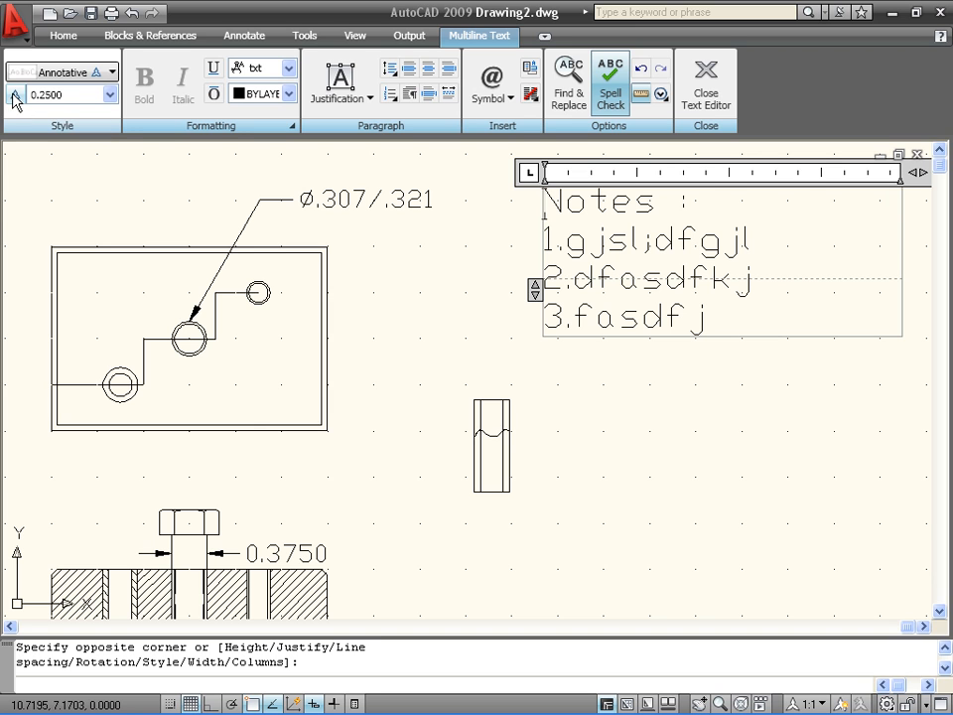
# - Switch the notes back to the Roman text style and accept the style change
pyautogui.click(113, 73)
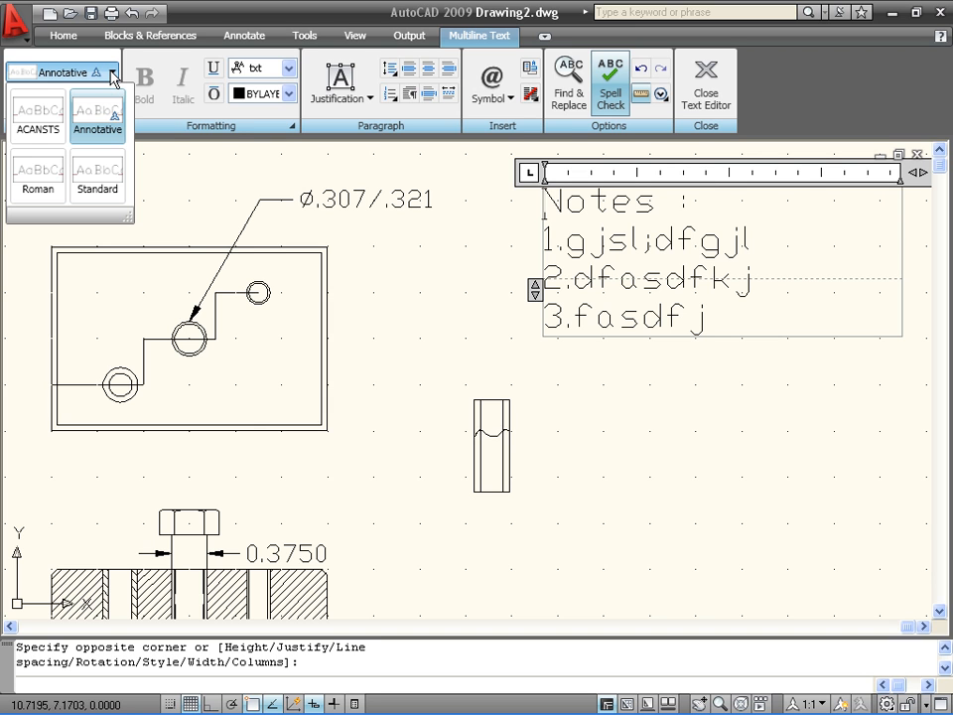
pyautogui.click(38, 168)
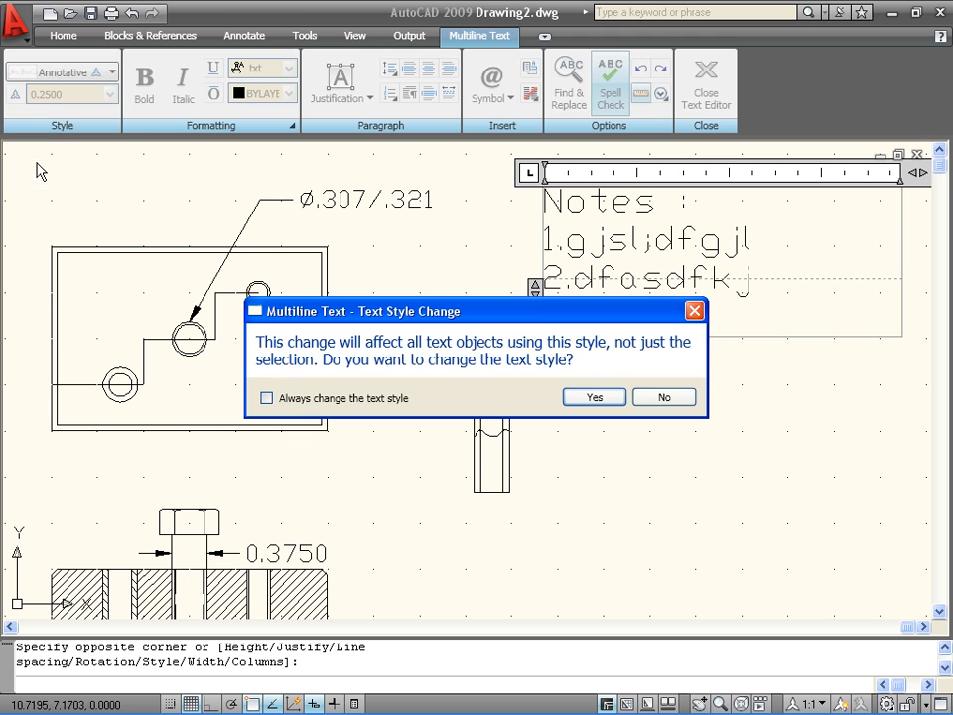
pyautogui.click(610, 400)
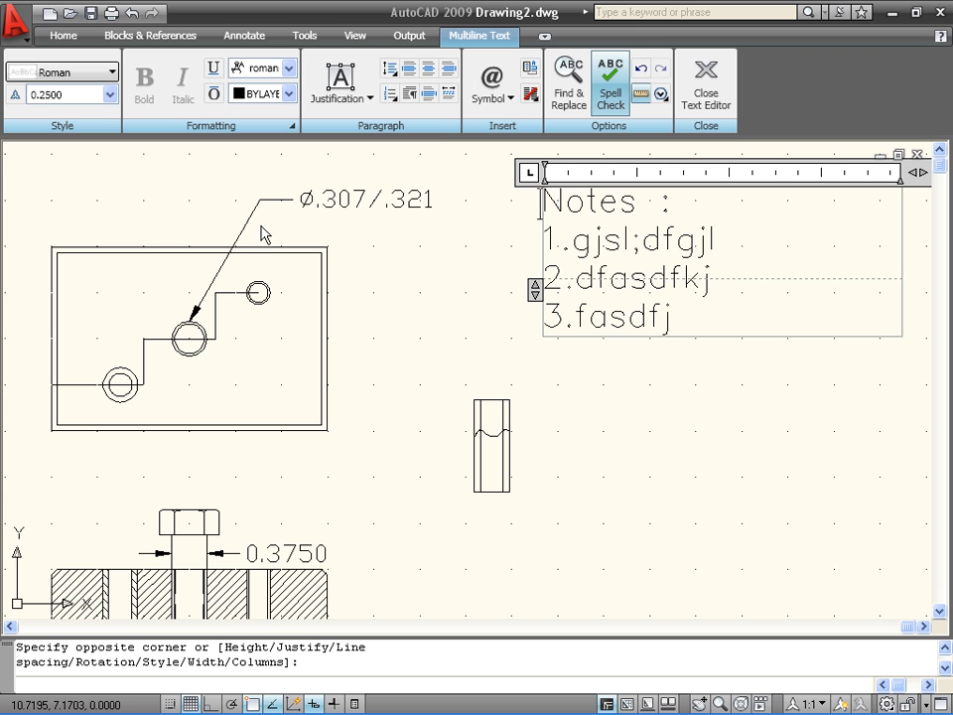
# - Set the font of the heading and all three note lines to scriptc and close the text editor
pyautogui.click(289, 68)
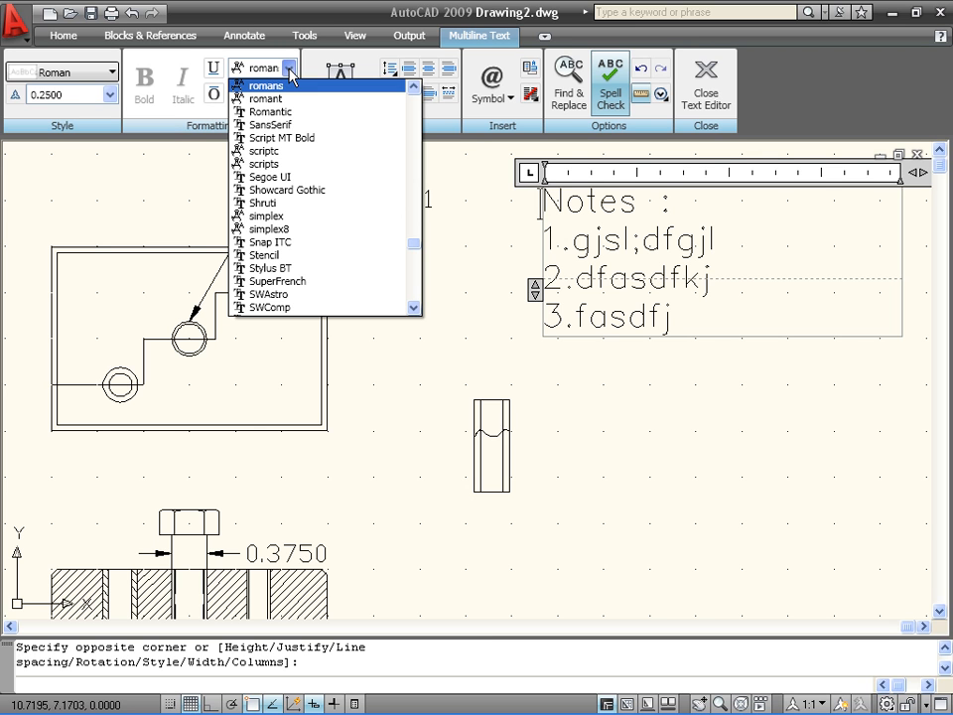
pyautogui.click(289, 70)
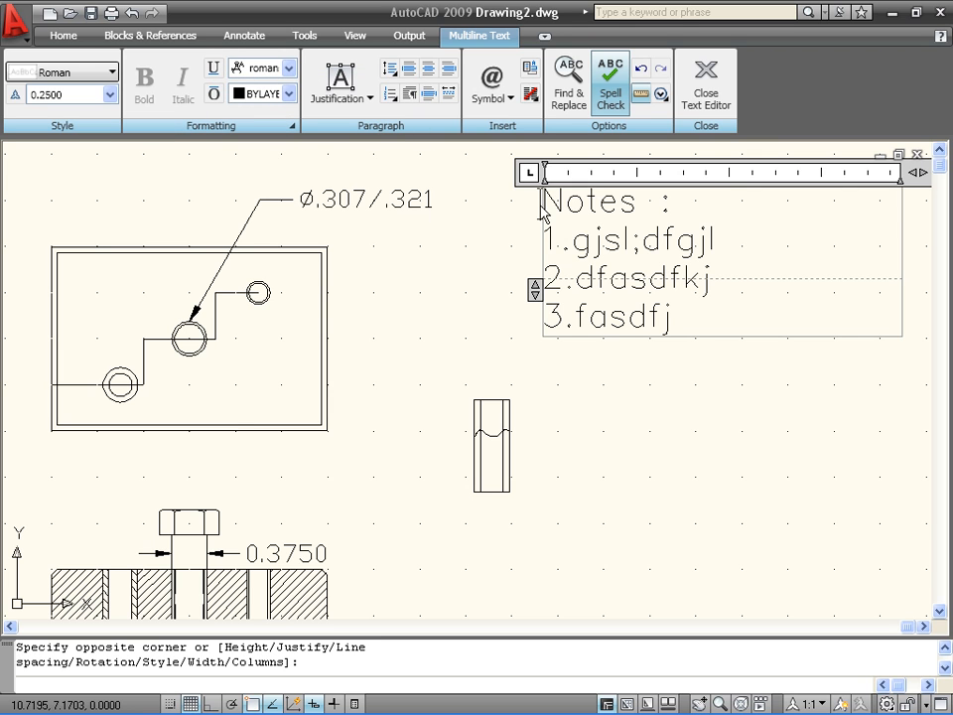
pyautogui.moveTo(545, 198); pyautogui.dragTo(749, 305)
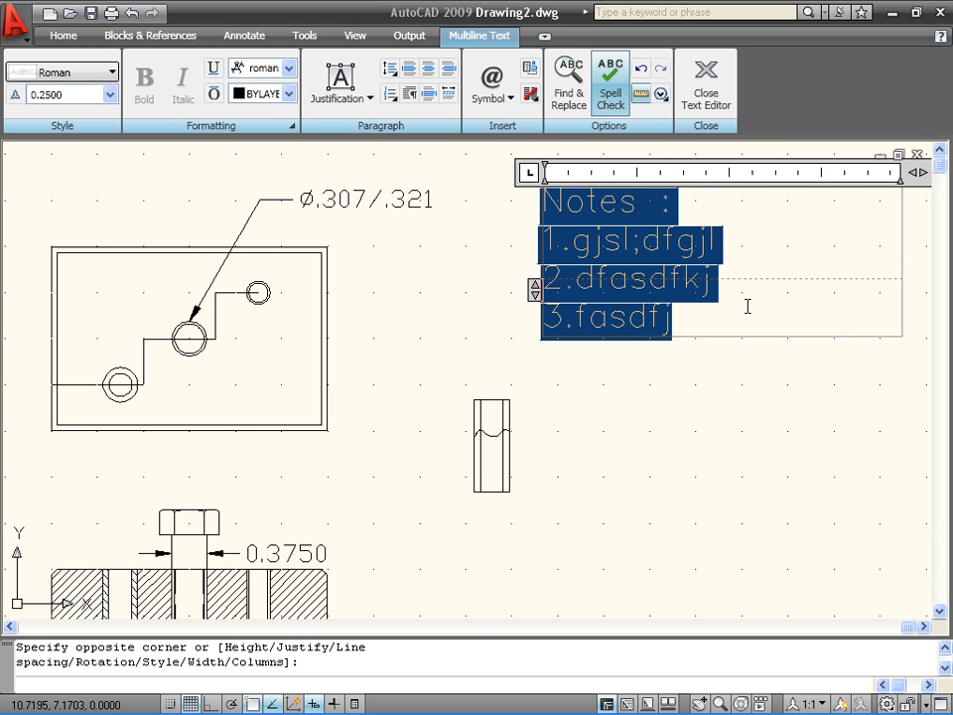
pyautogui.click(290, 69)
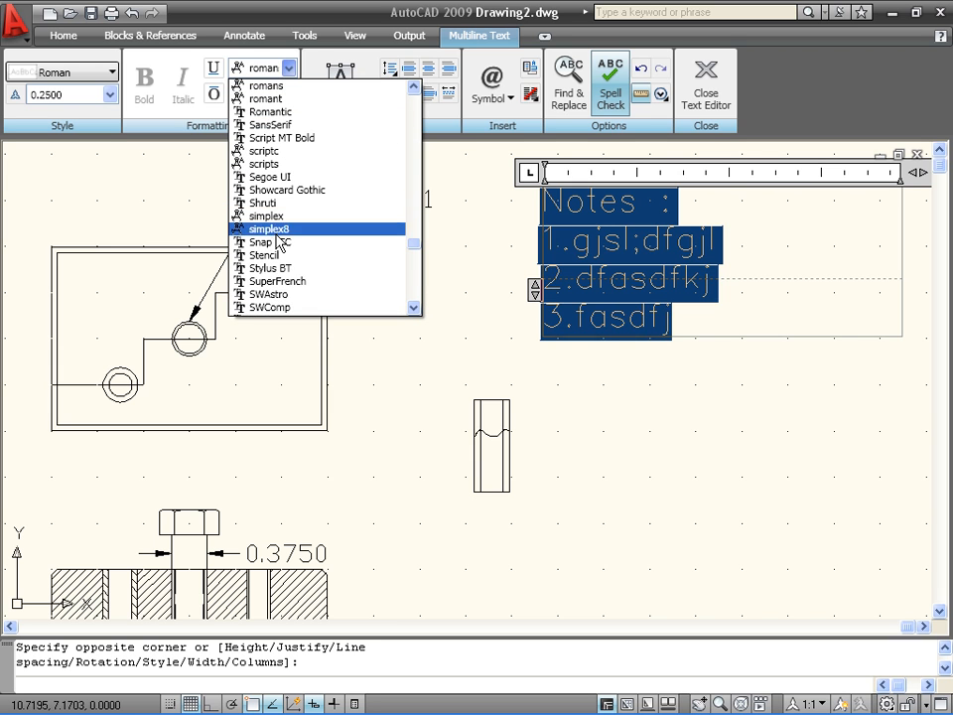
pyautogui.click(268, 151)
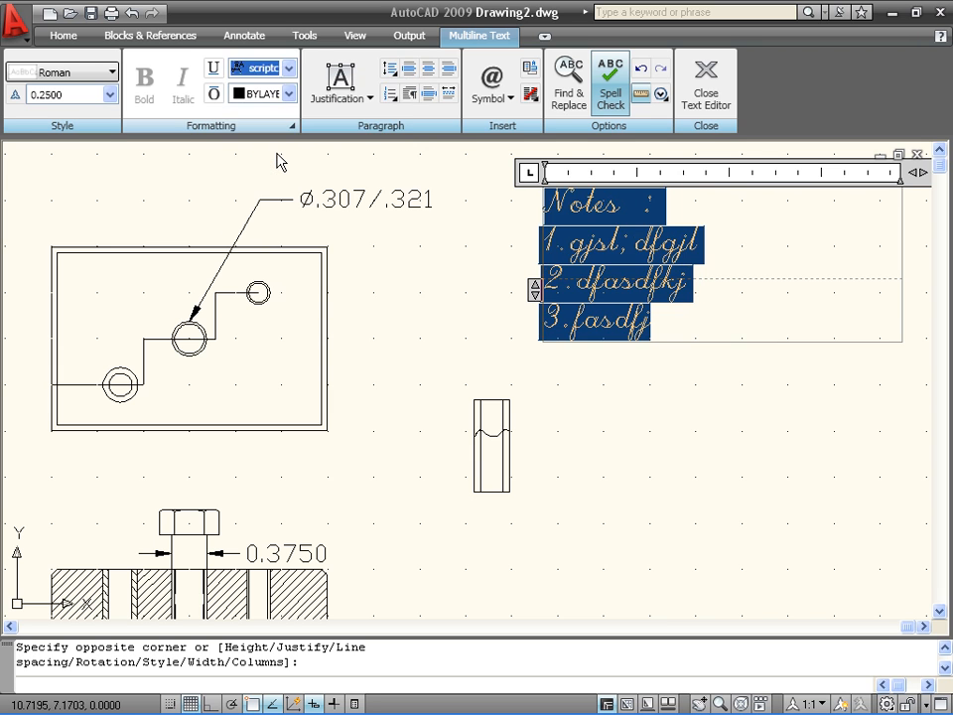
pyautogui.click(579, 419)
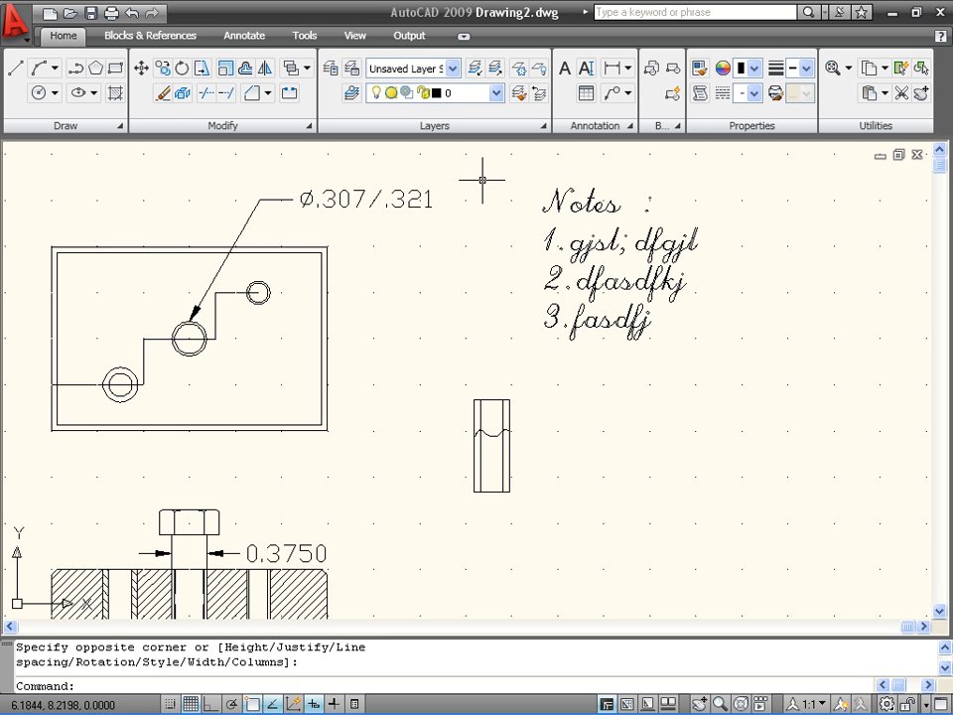
# - Reopen the notes for editing and change the font of the heading and all three lines to Times
pyautogui.click(534, 193)
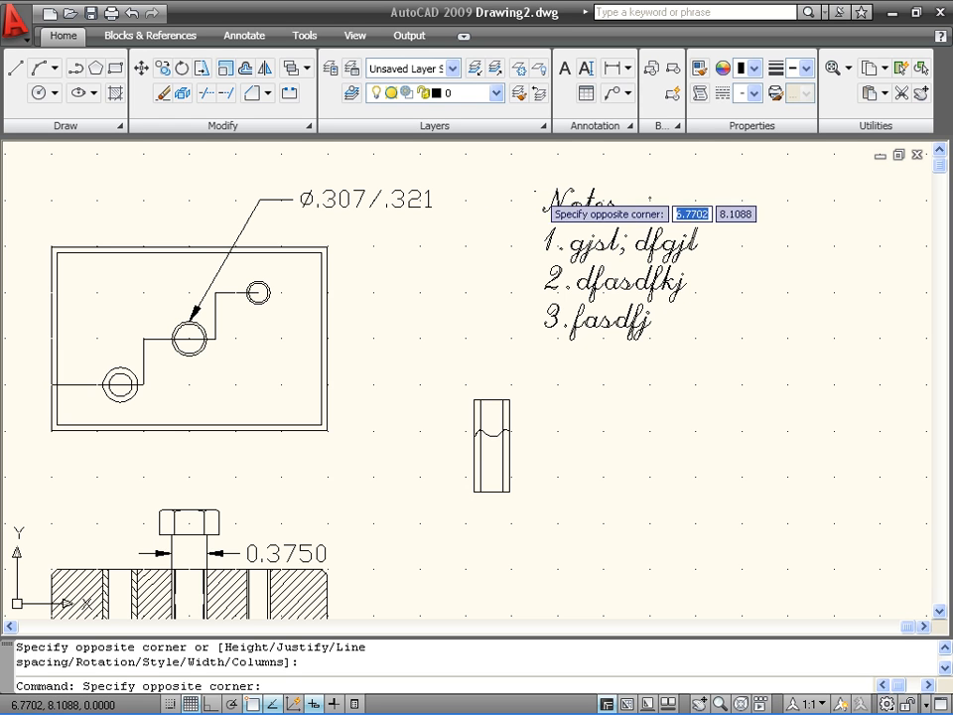
pyautogui.click(554, 203)
pyautogui.doubleClick(554, 204)
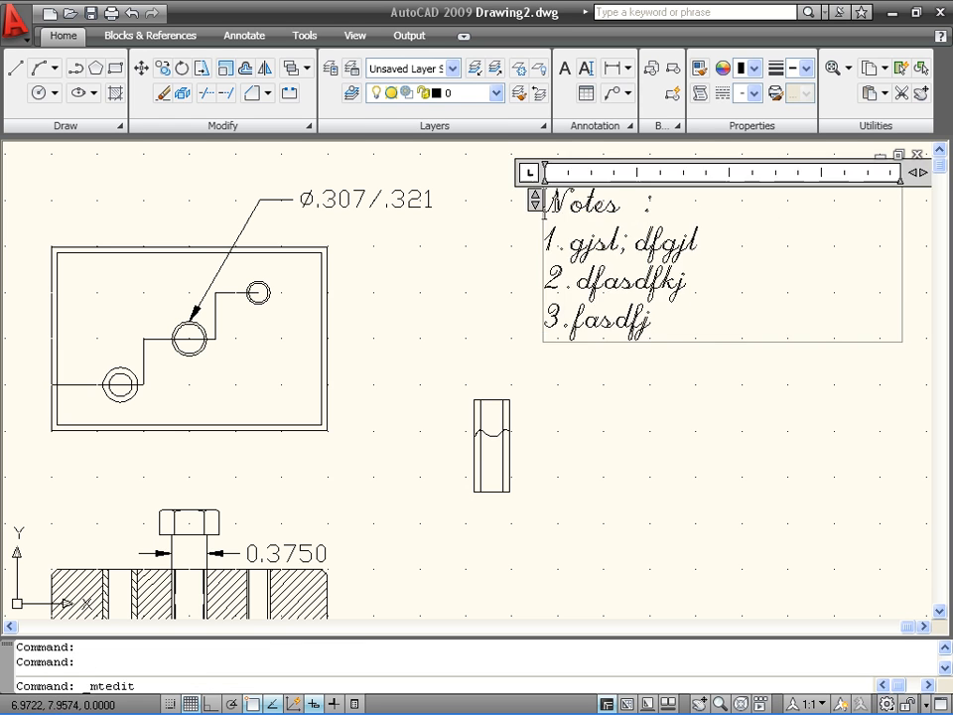
pyautogui.moveTo(544, 208); pyautogui.dragTo(749, 309)
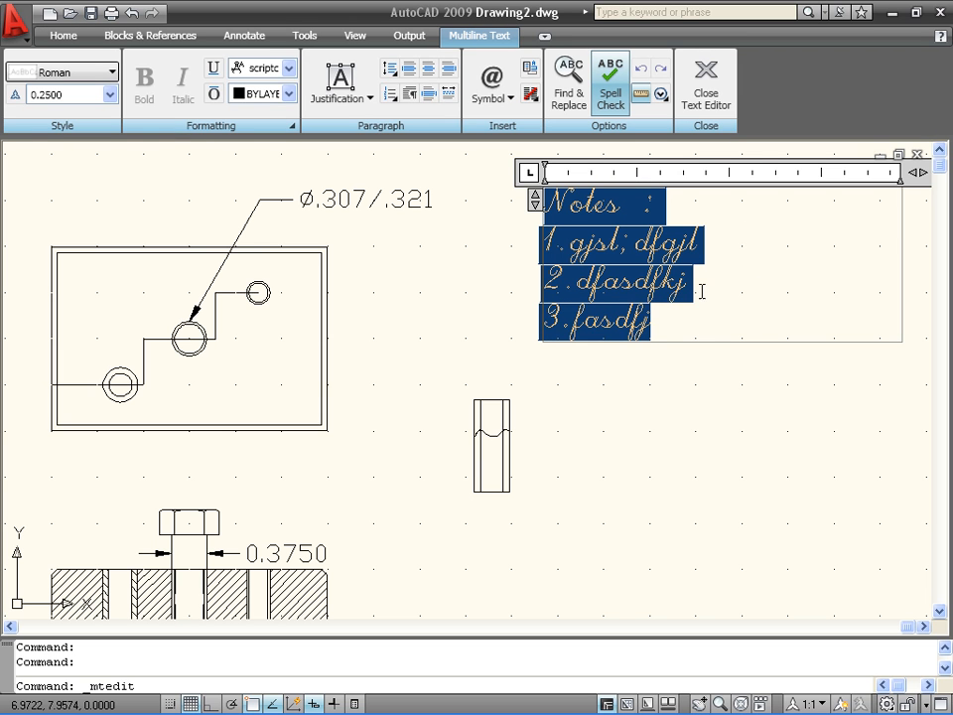
pyautogui.click(290, 68)
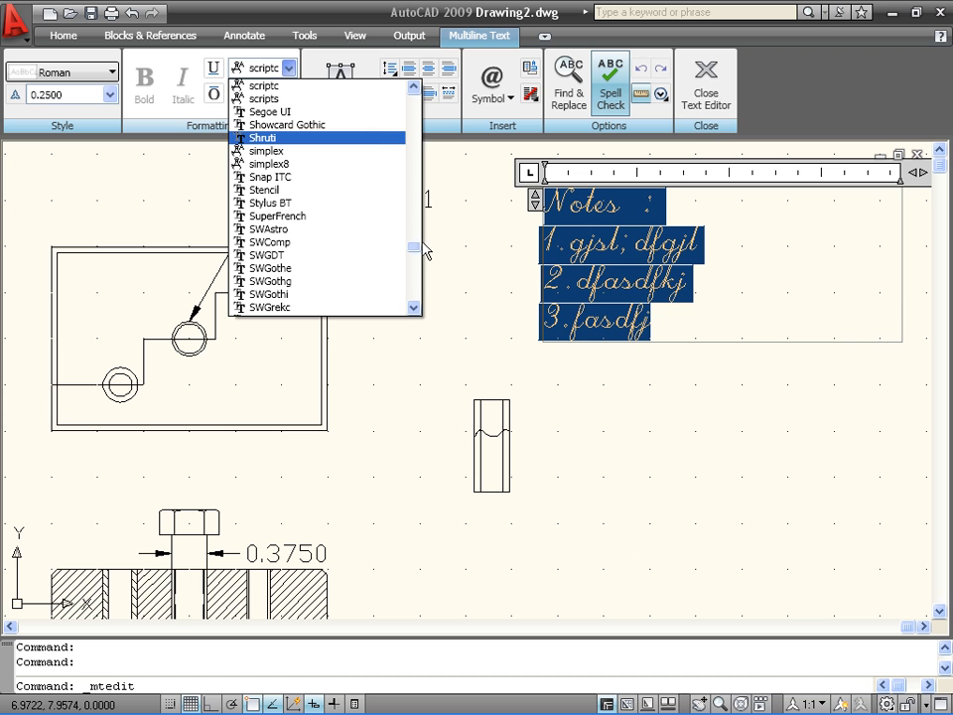
pyautogui.moveTo(411, 249); pyautogui.dragTo(411, 284)
pyautogui.click(331, 236)
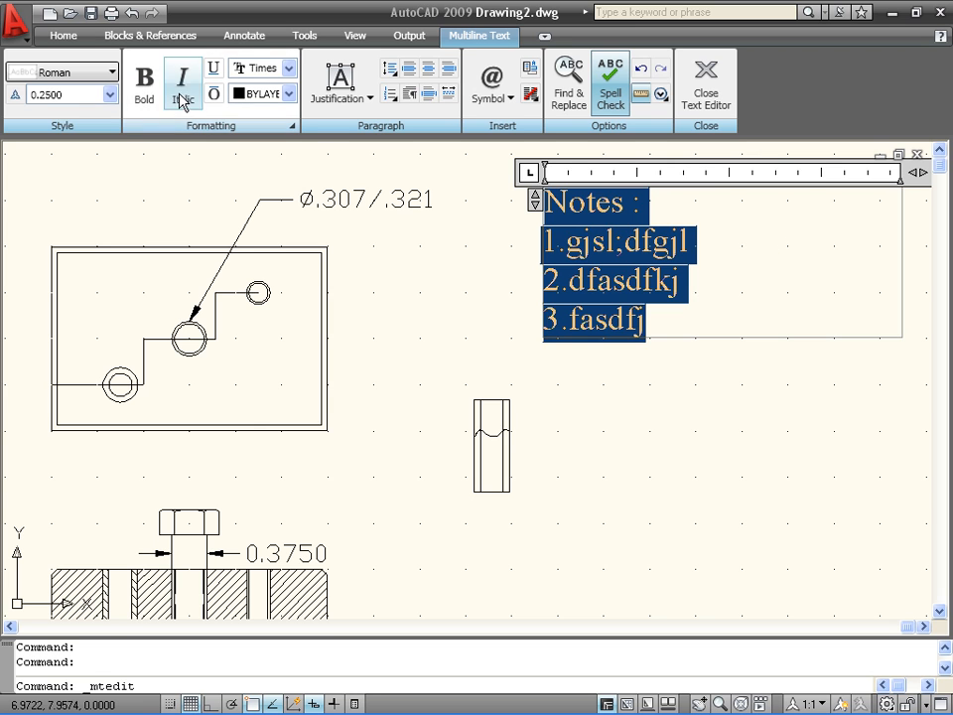
# - Reduce the text height of the whole notes block to 0.1000 and deselect the text
pyautogui.click(110, 94)
pyautogui.click(54, 111)
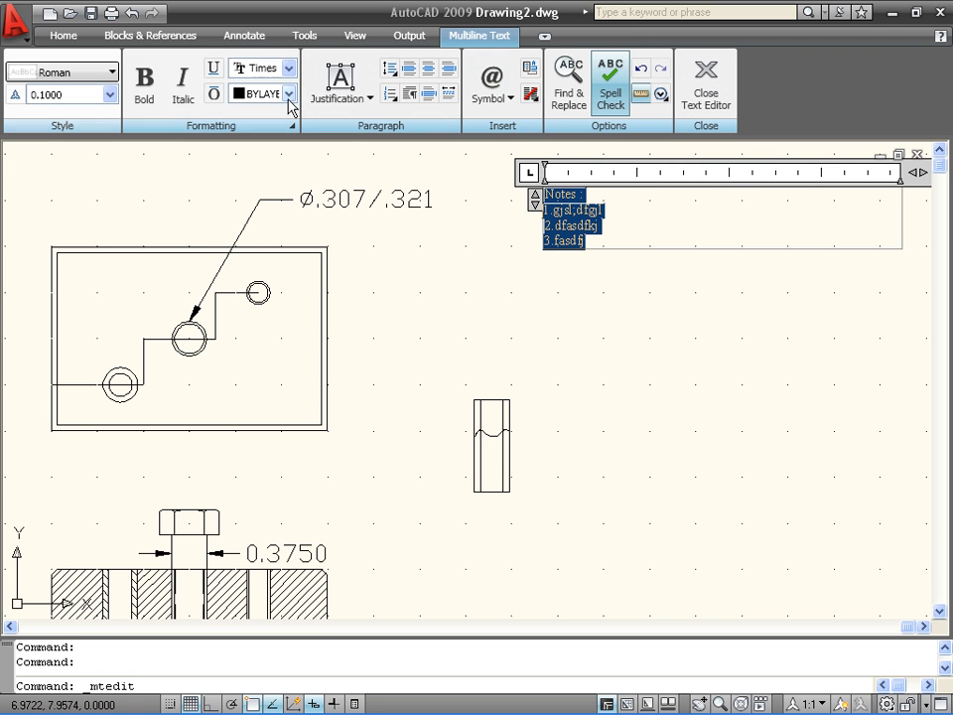
pyautogui.click(622, 236)
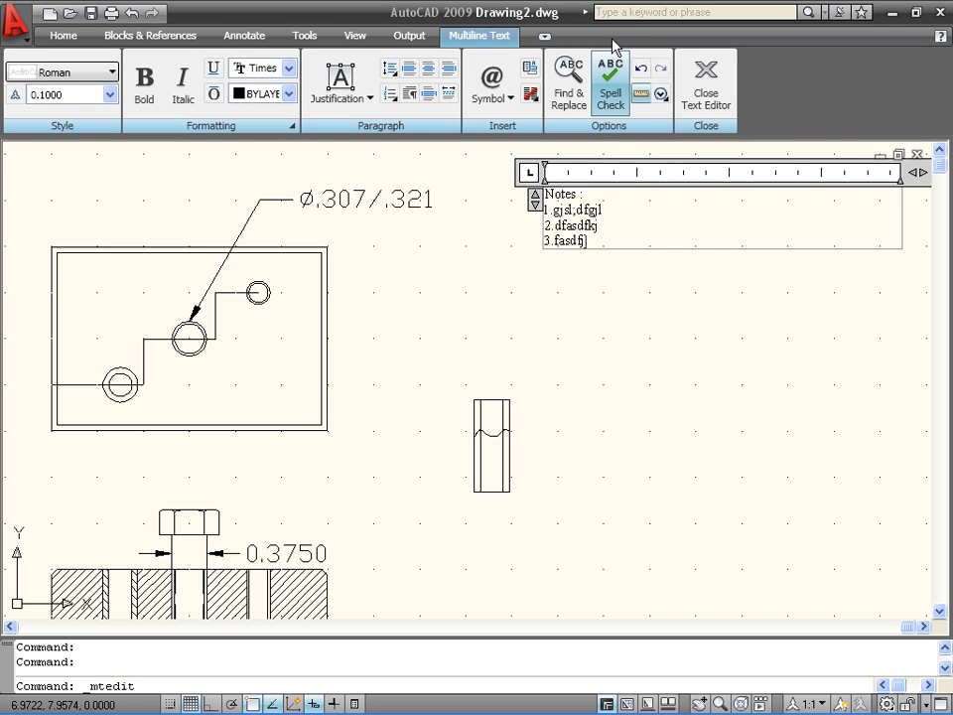